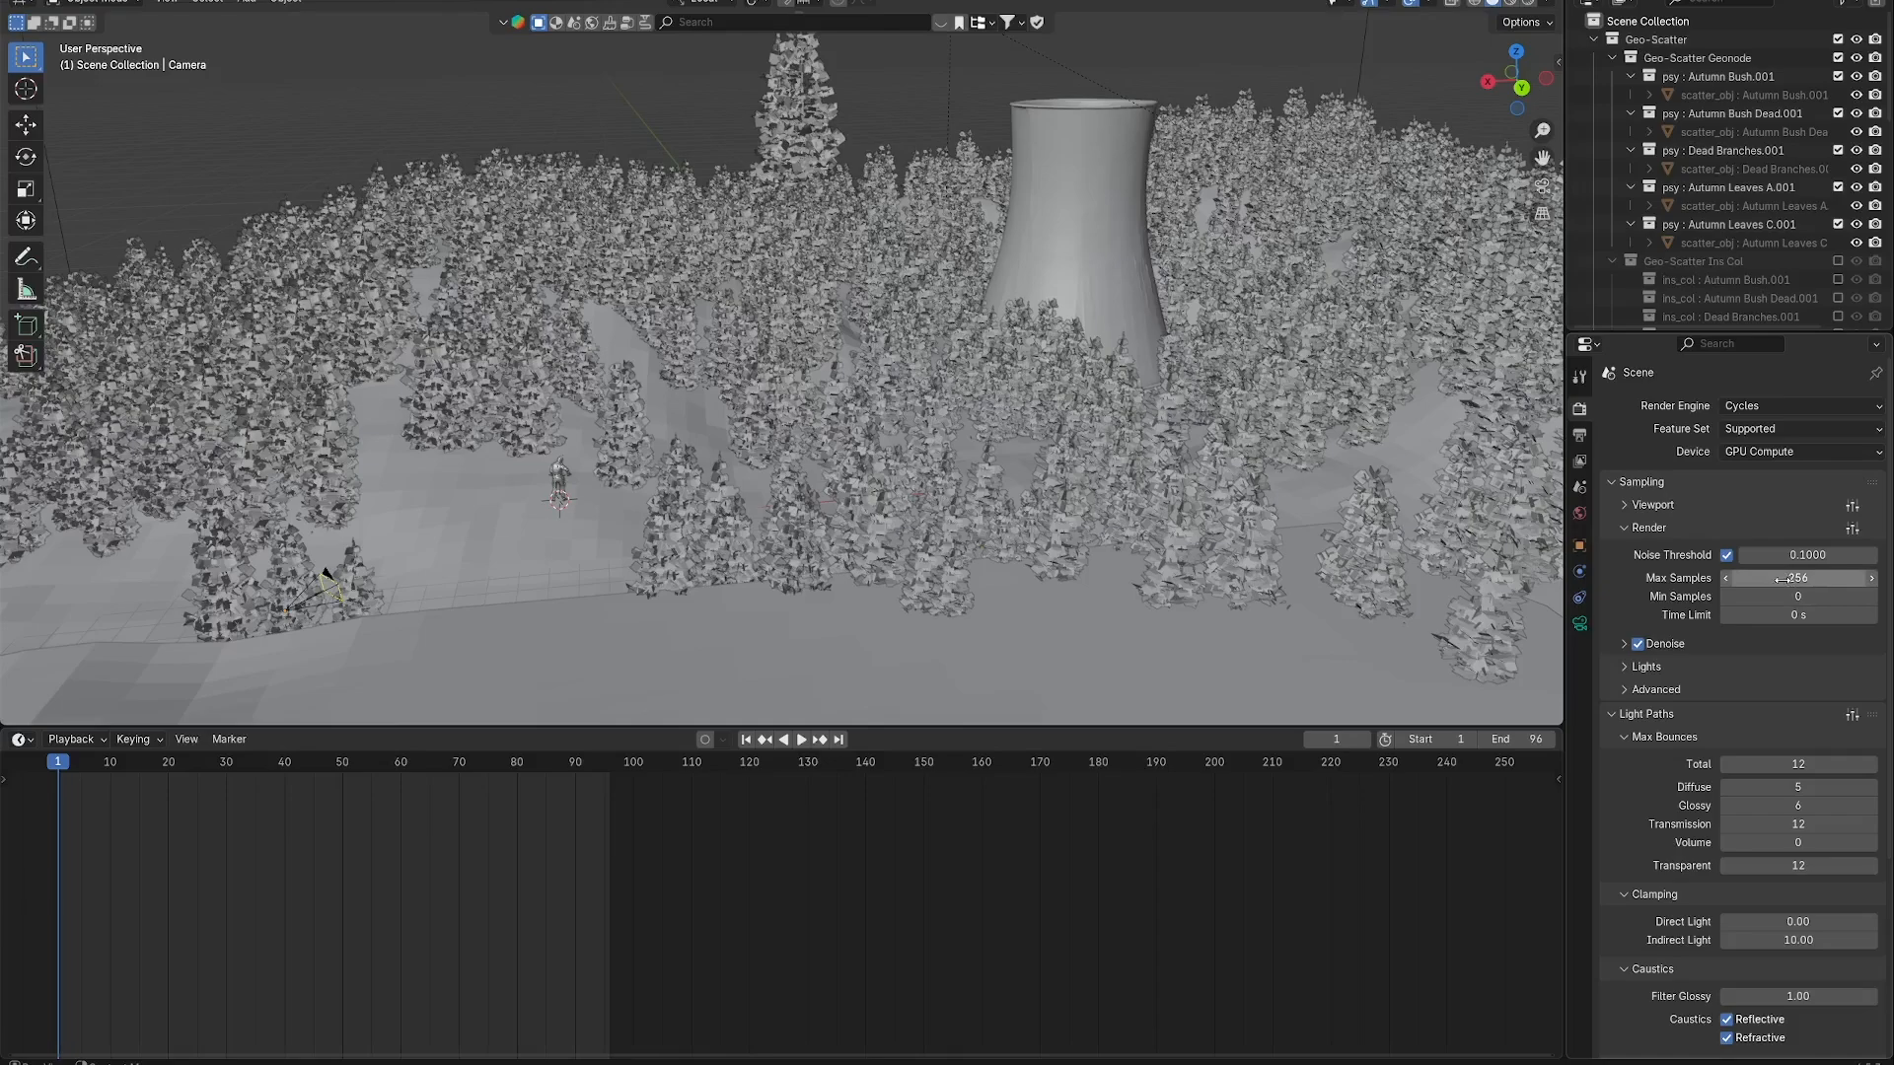
Set the maximum samples for the final render to 24.
click(1781, 579)
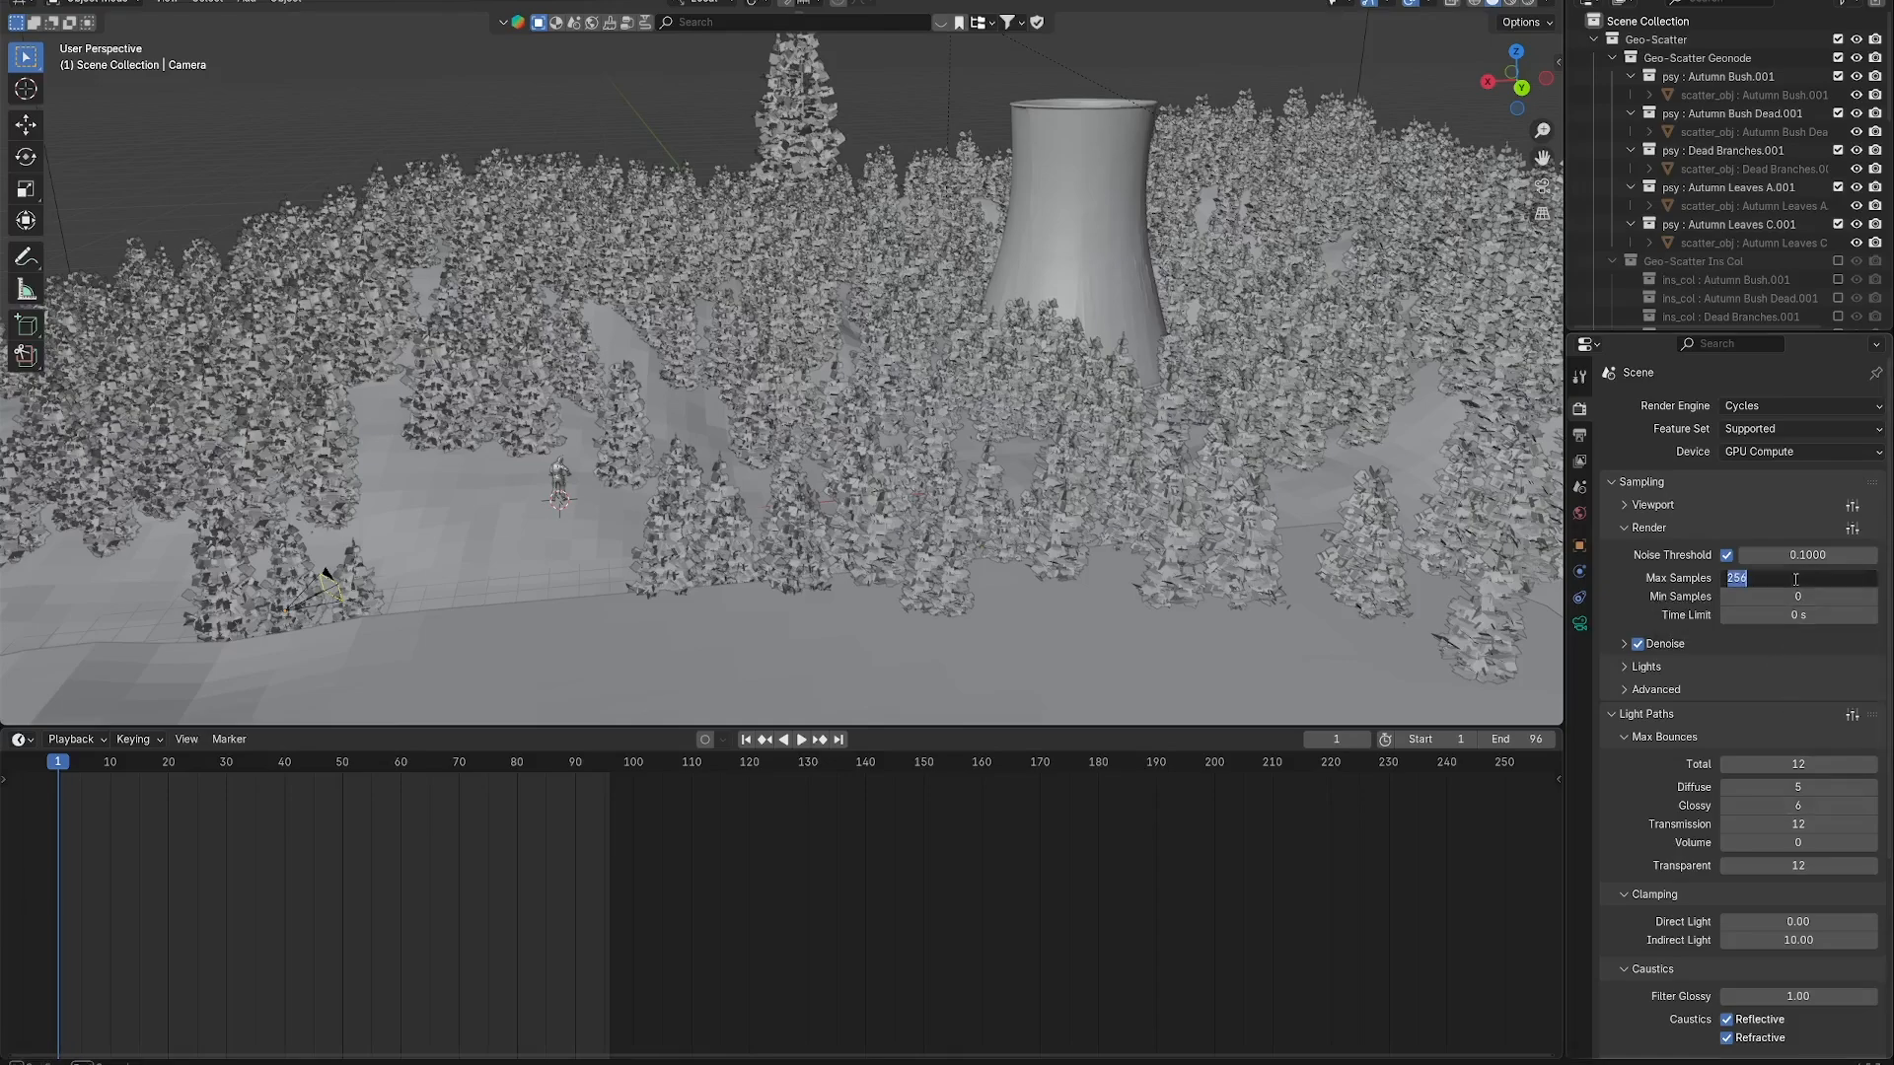
text(24)
key(Return)
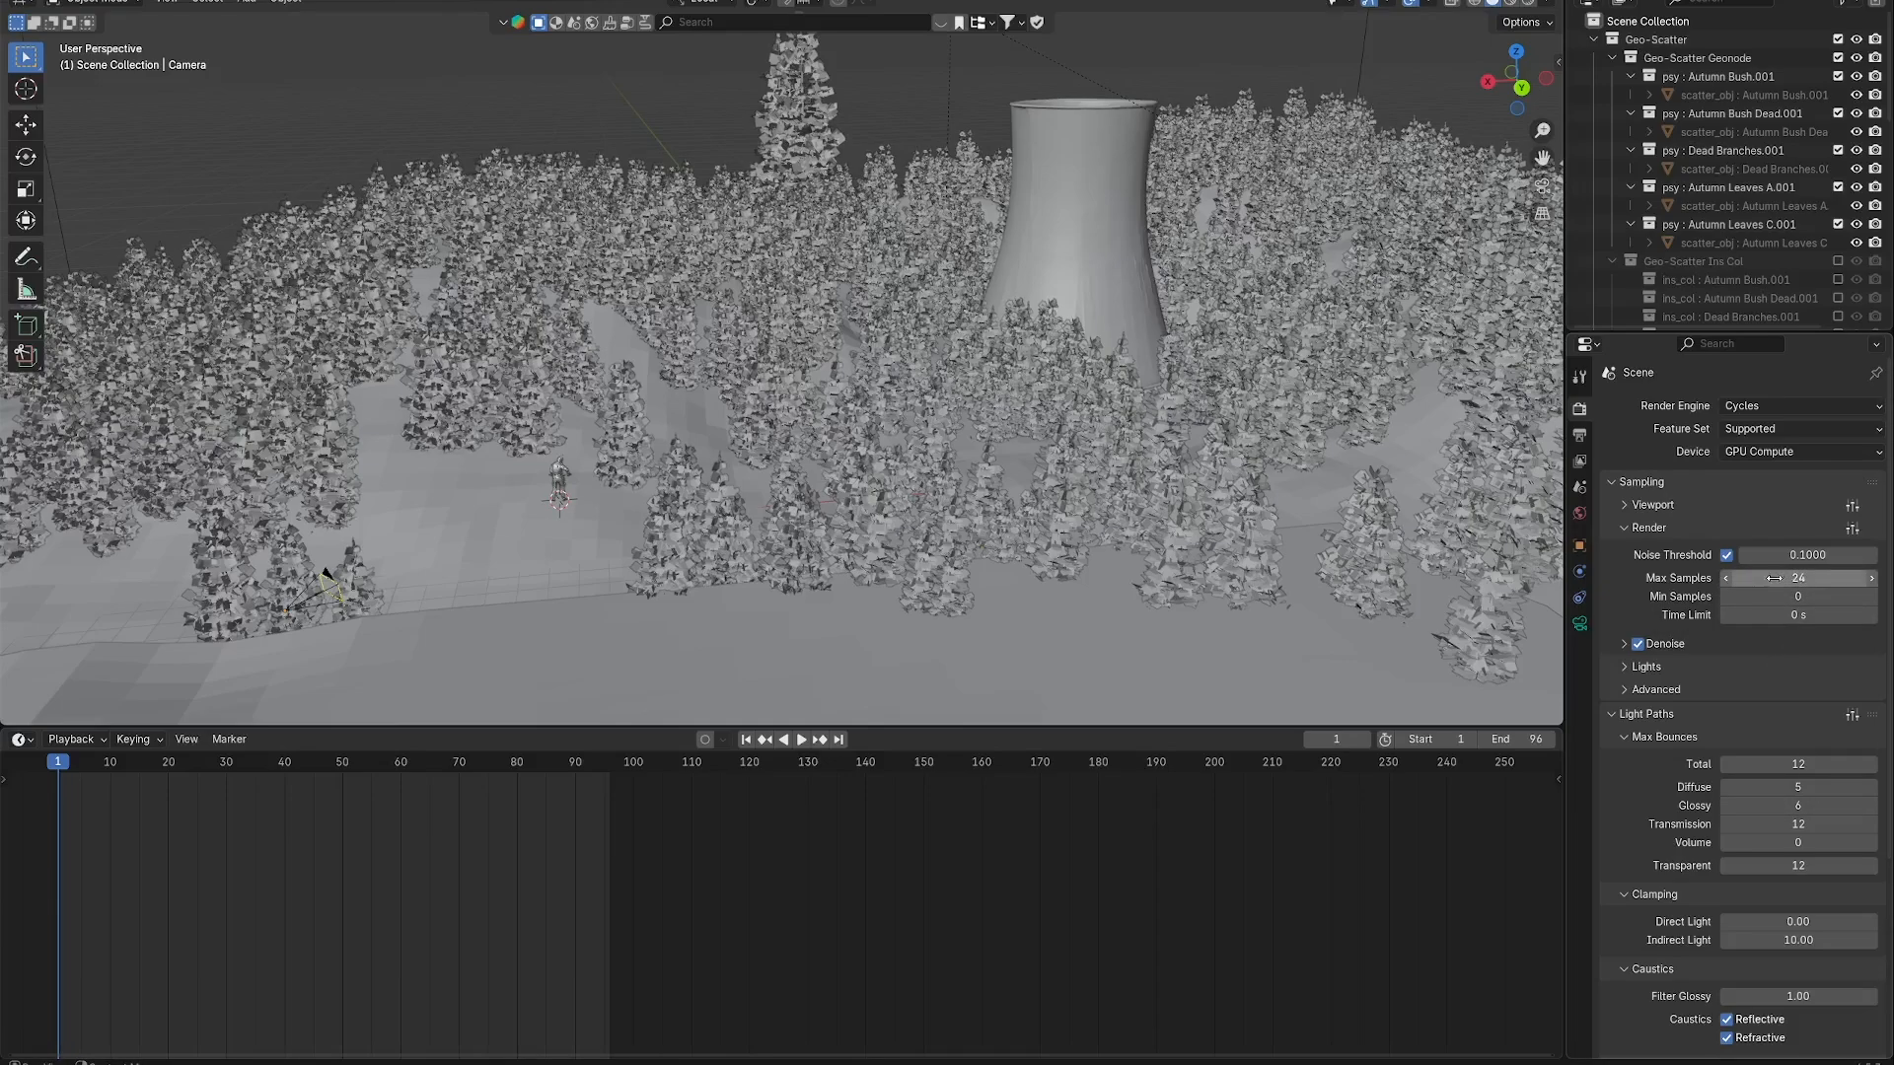
Collapse the Light Paths settings, check the Volumes settings, and expand the Viewport sampling settings.
click(1608, 716)
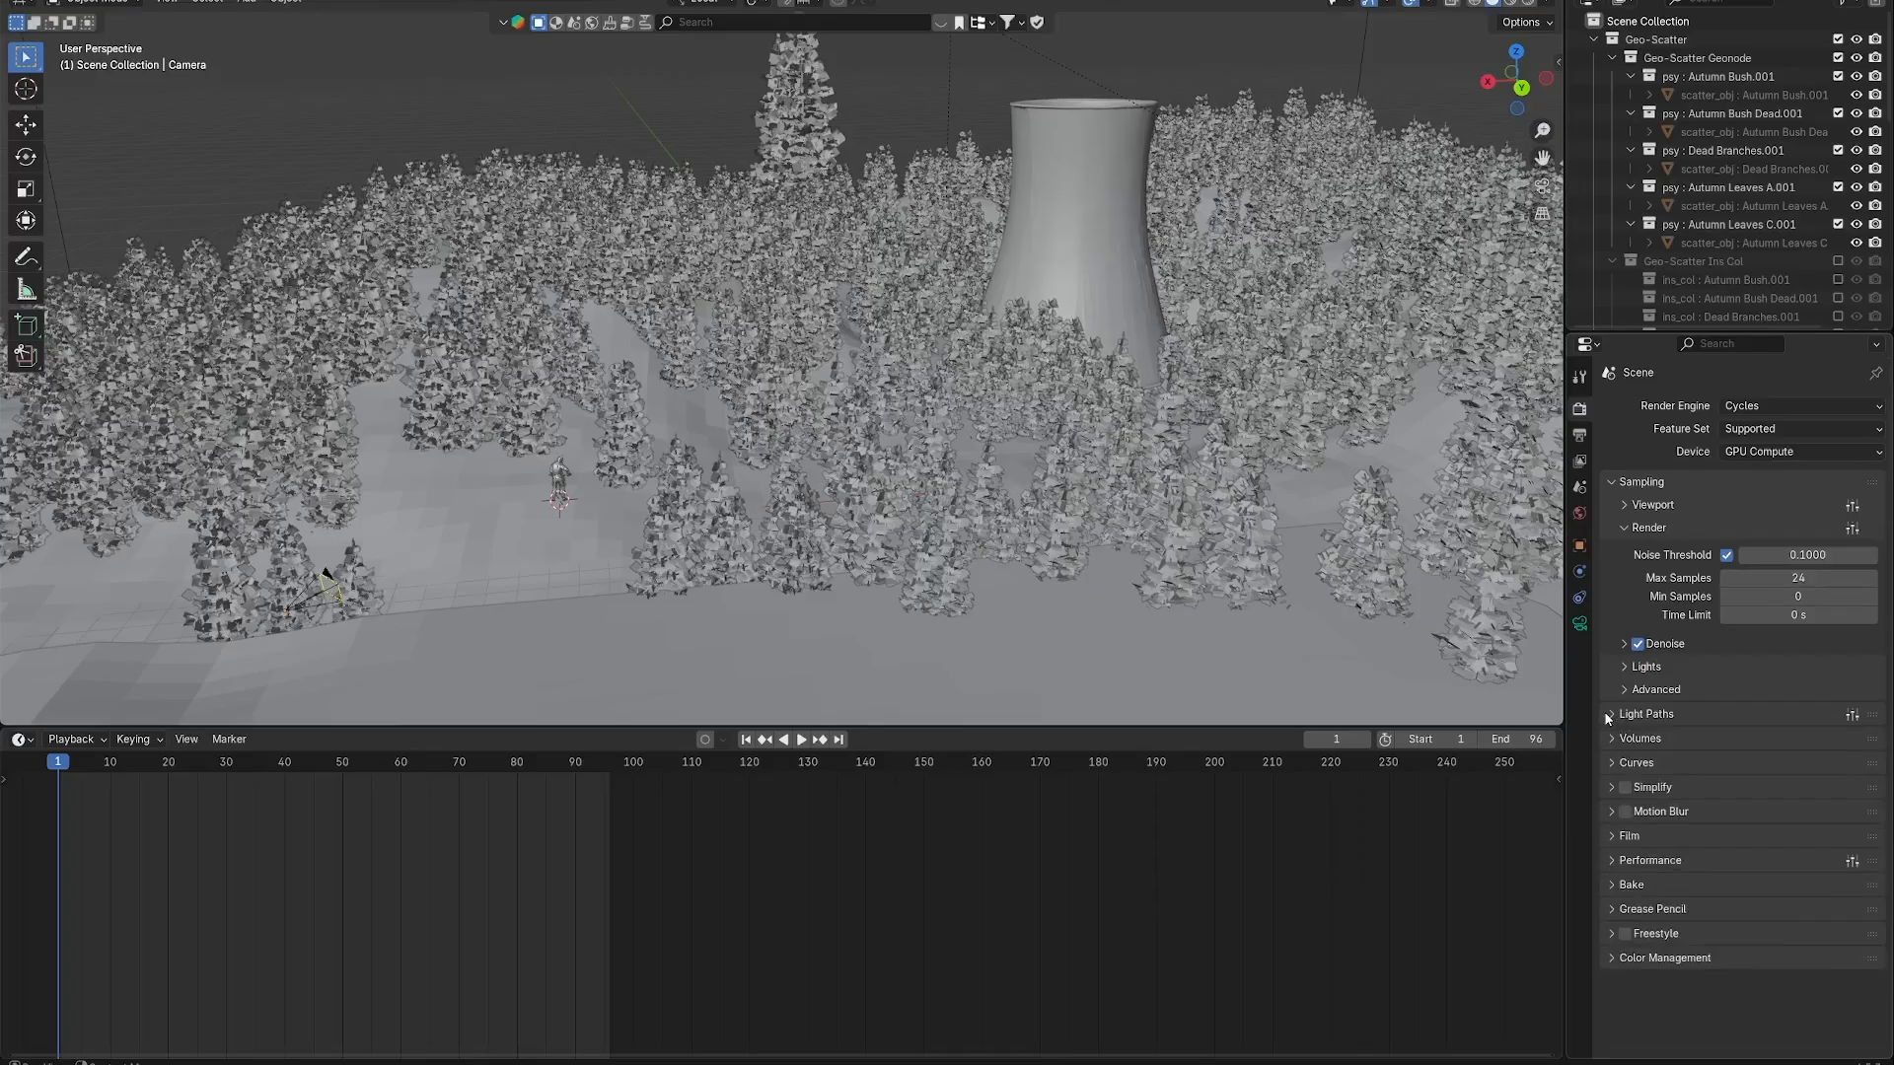
click(1614, 738)
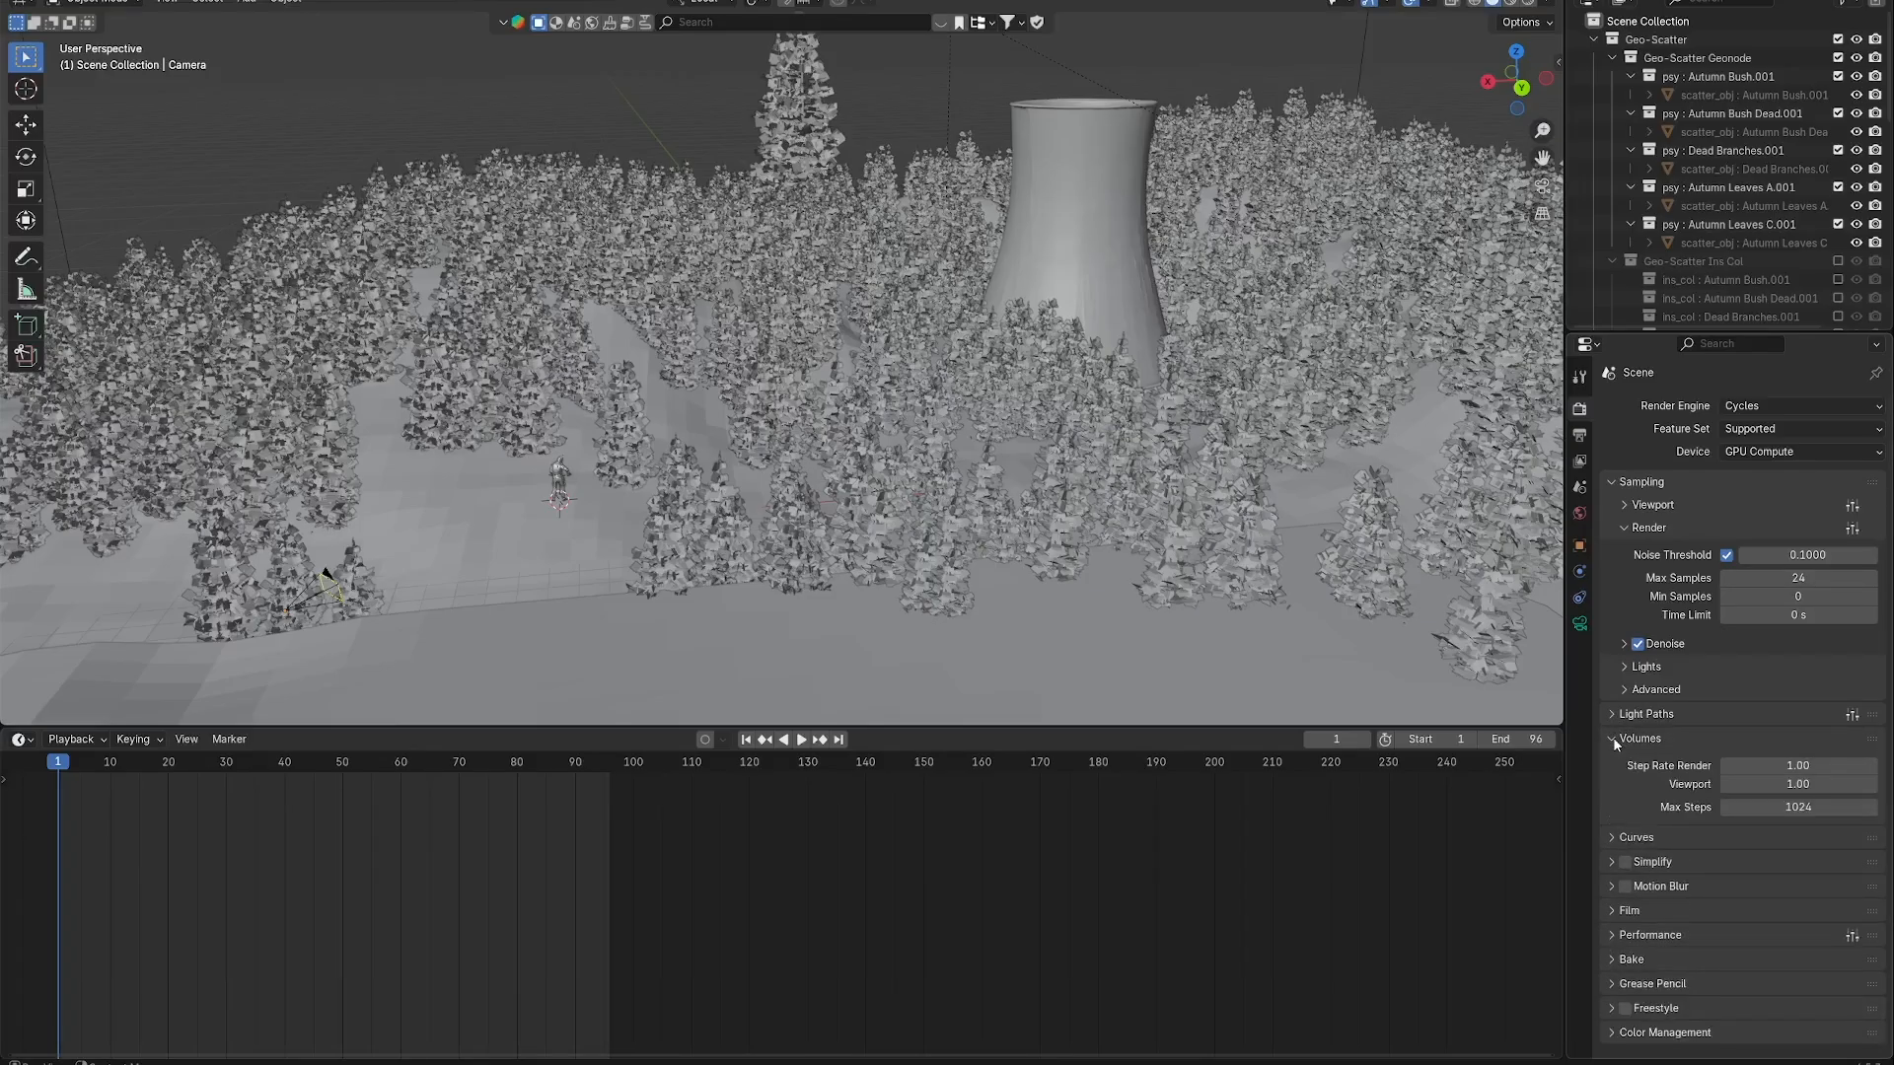
click(1613, 738)
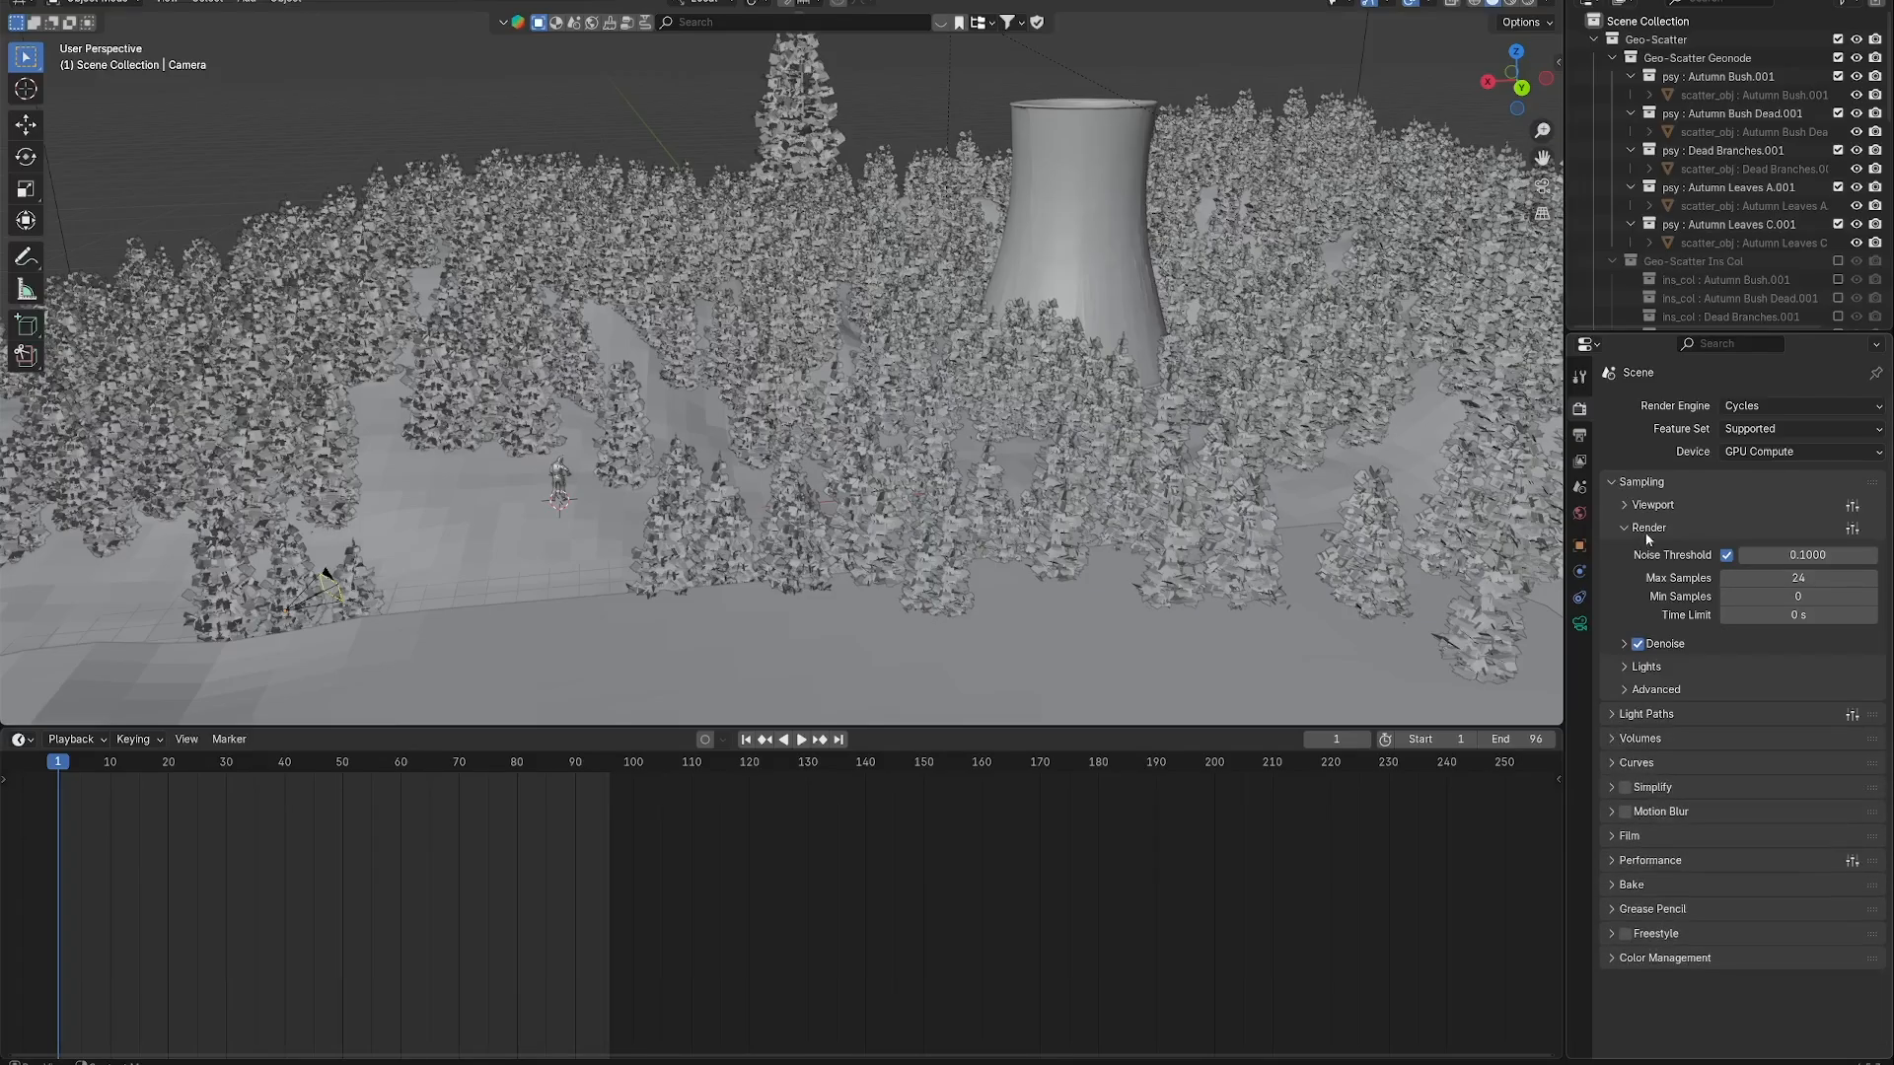
click(1624, 506)
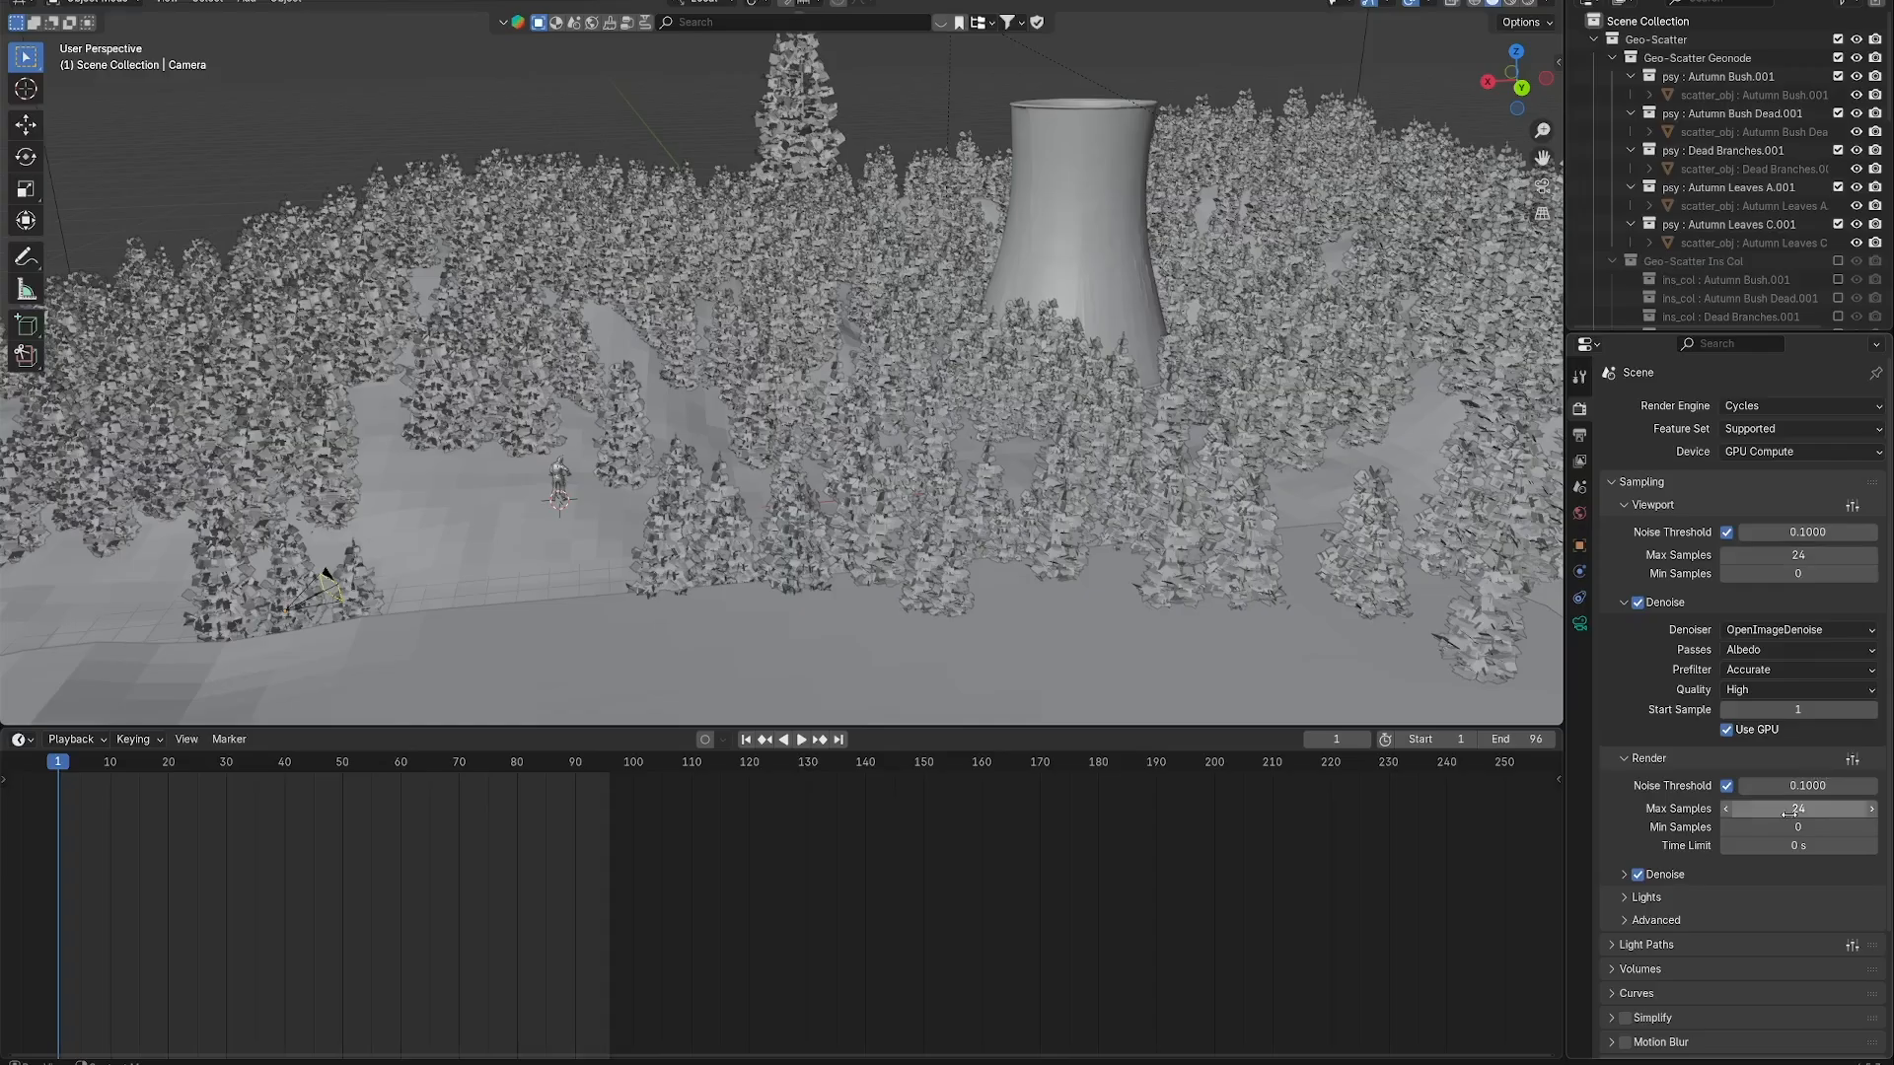
Hide the Geo-Scatter Geonode, Geo-Scatter User Col, Geo-Scatter Export and tree collections in the viewport.
scroll(1115, 488, down, 8)
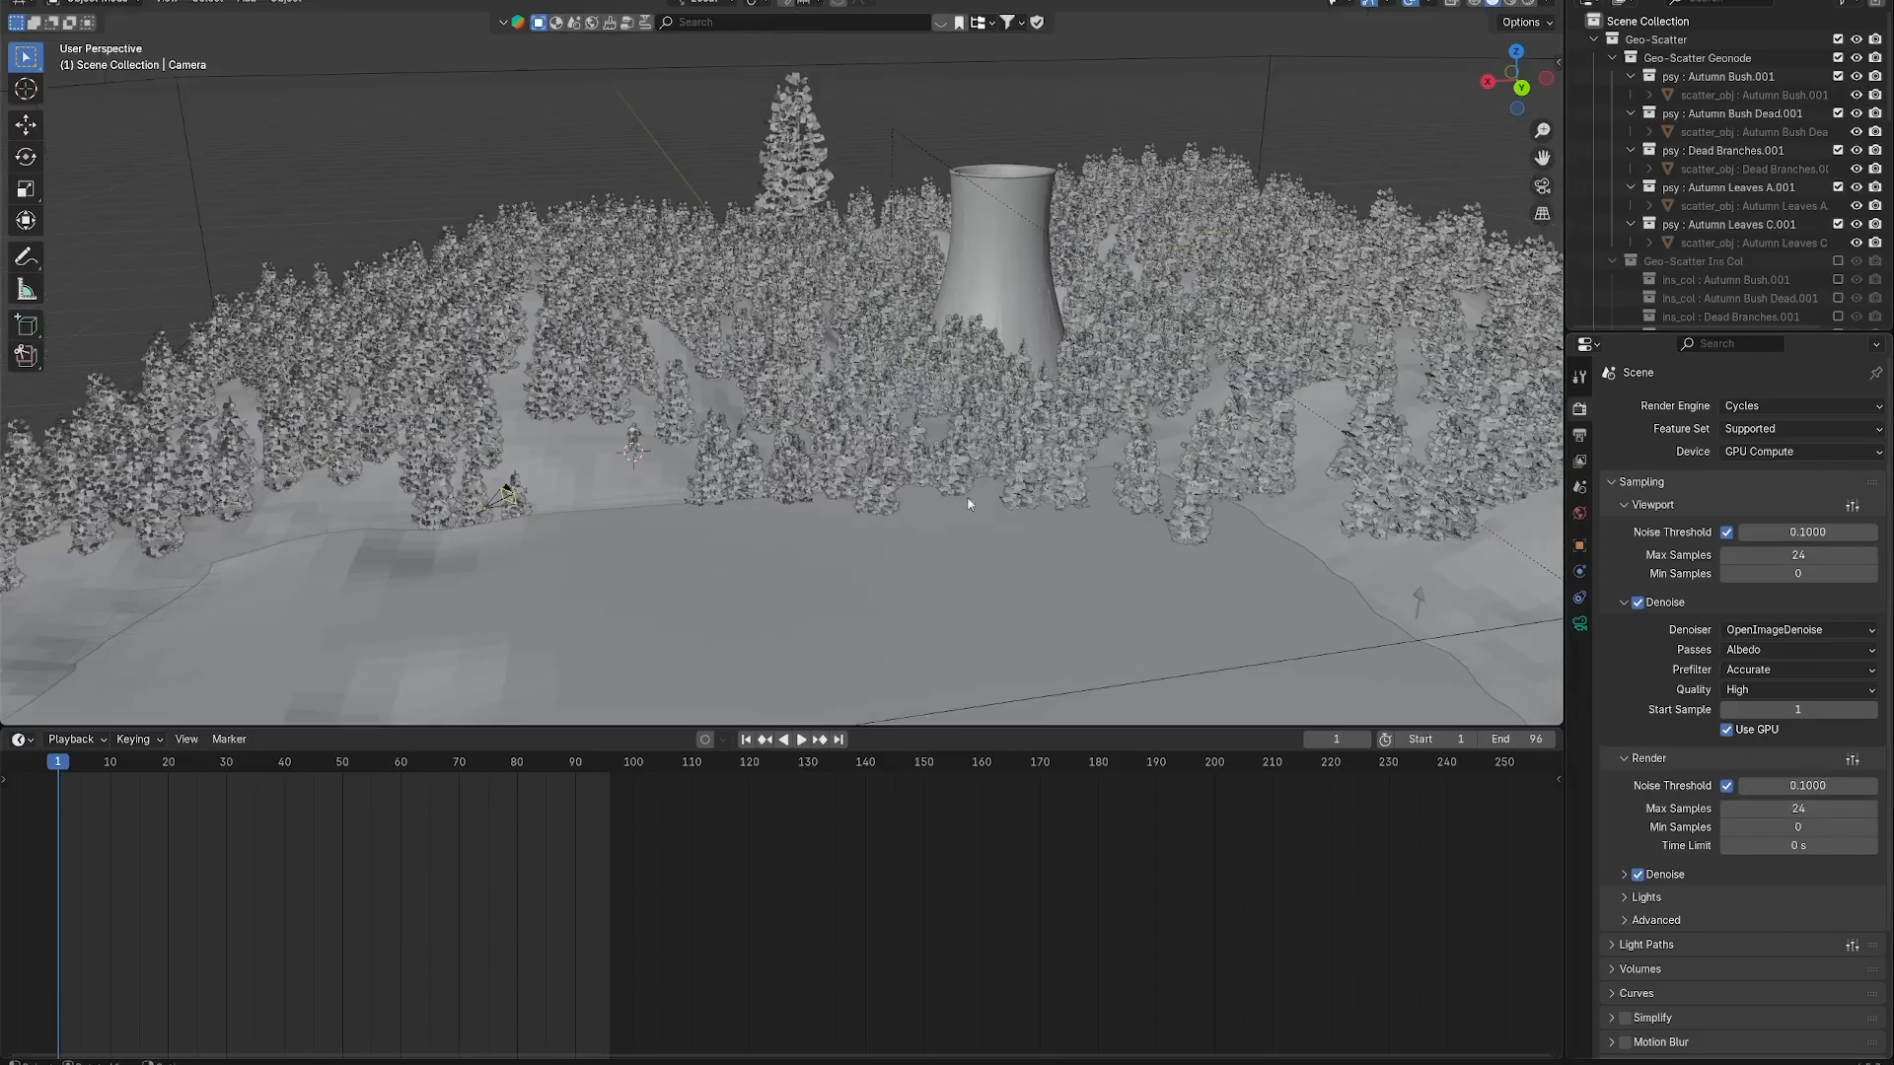
scroll(1013, 563, up, 1)
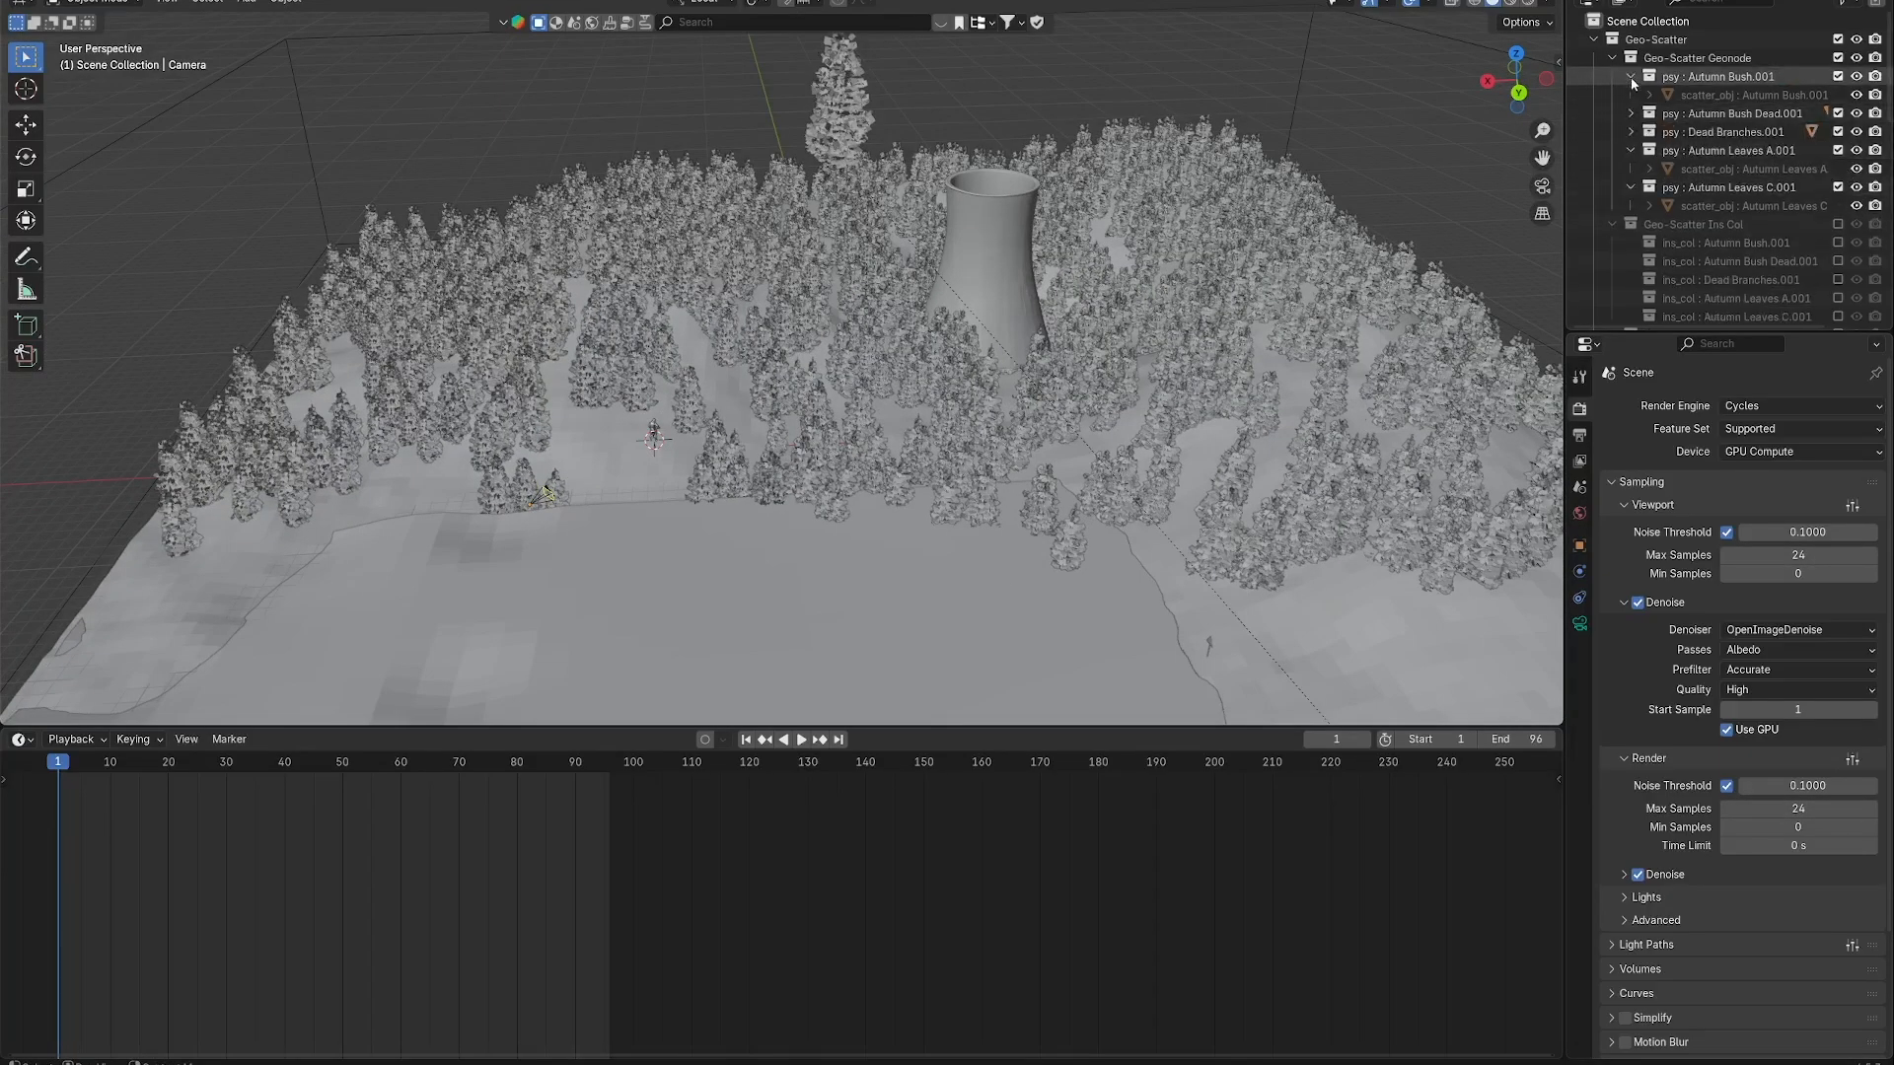
click(1613, 59)
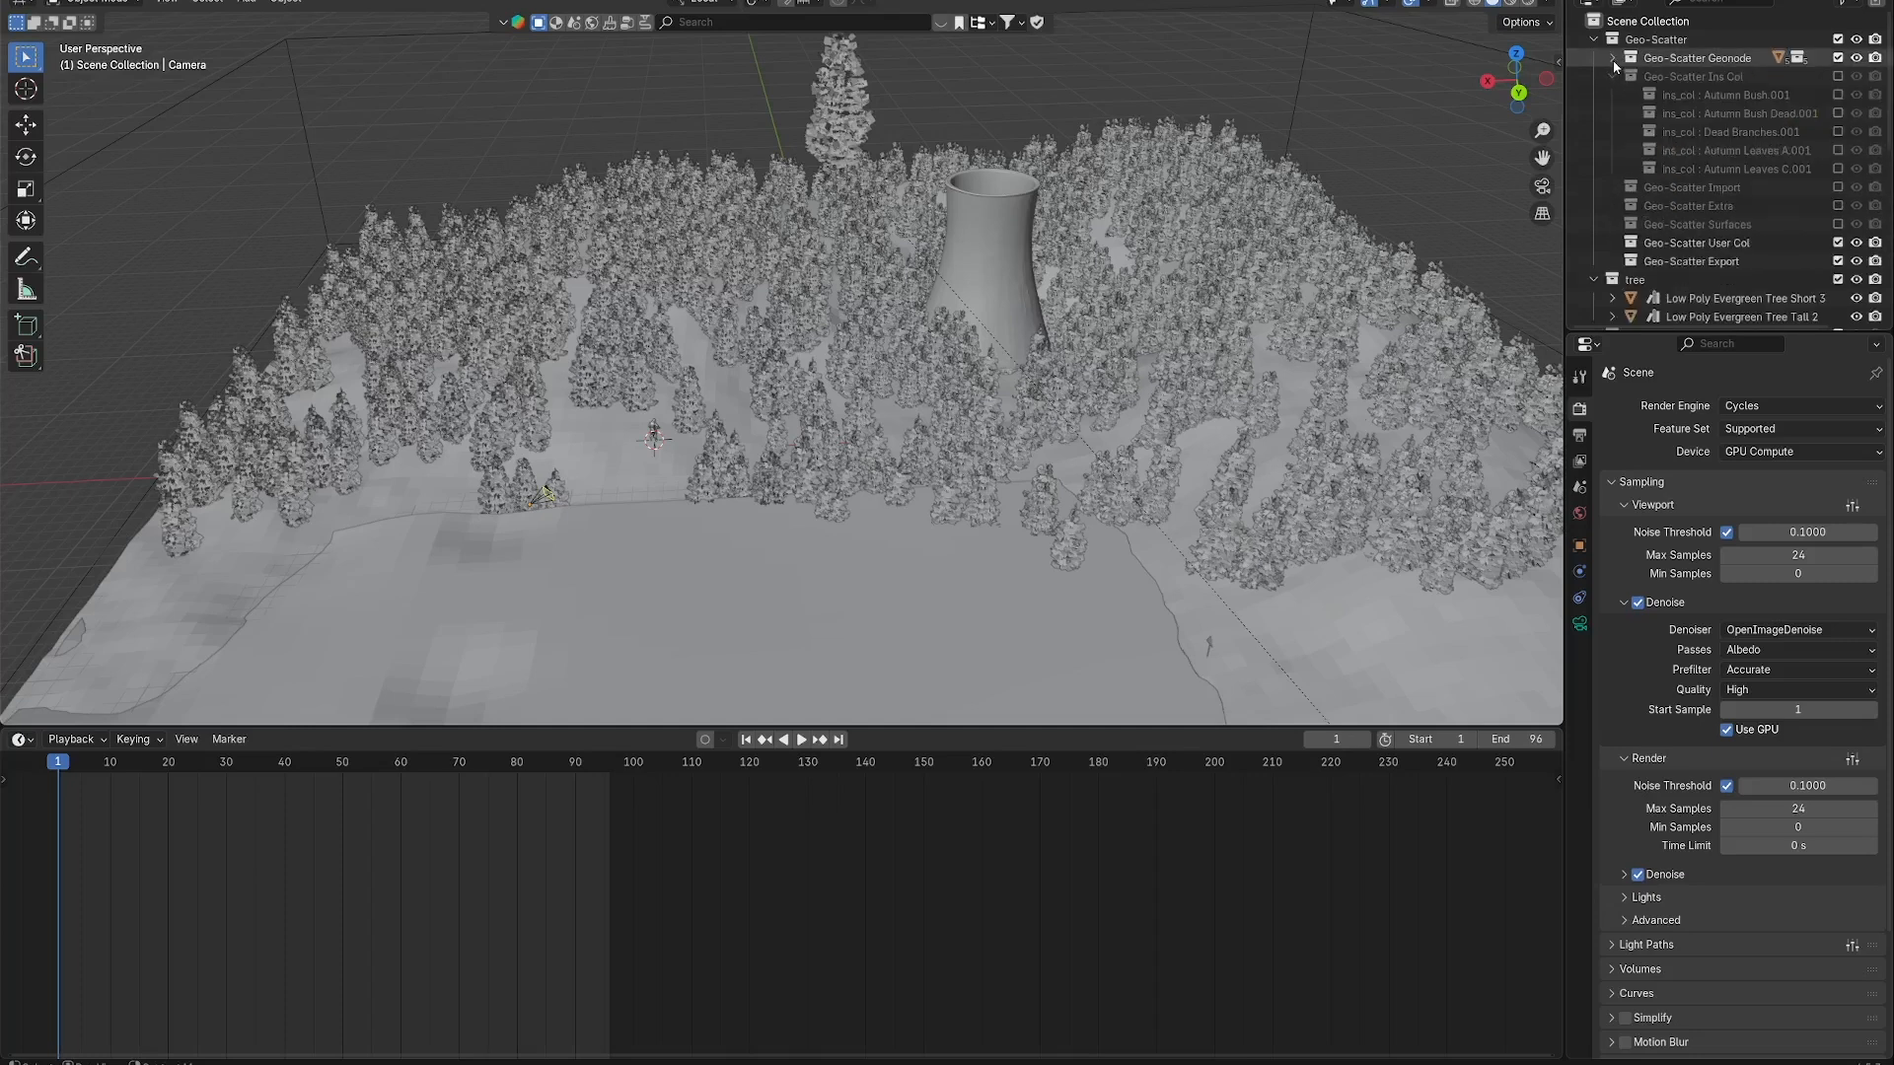
click(1856, 58)
click(1855, 244)
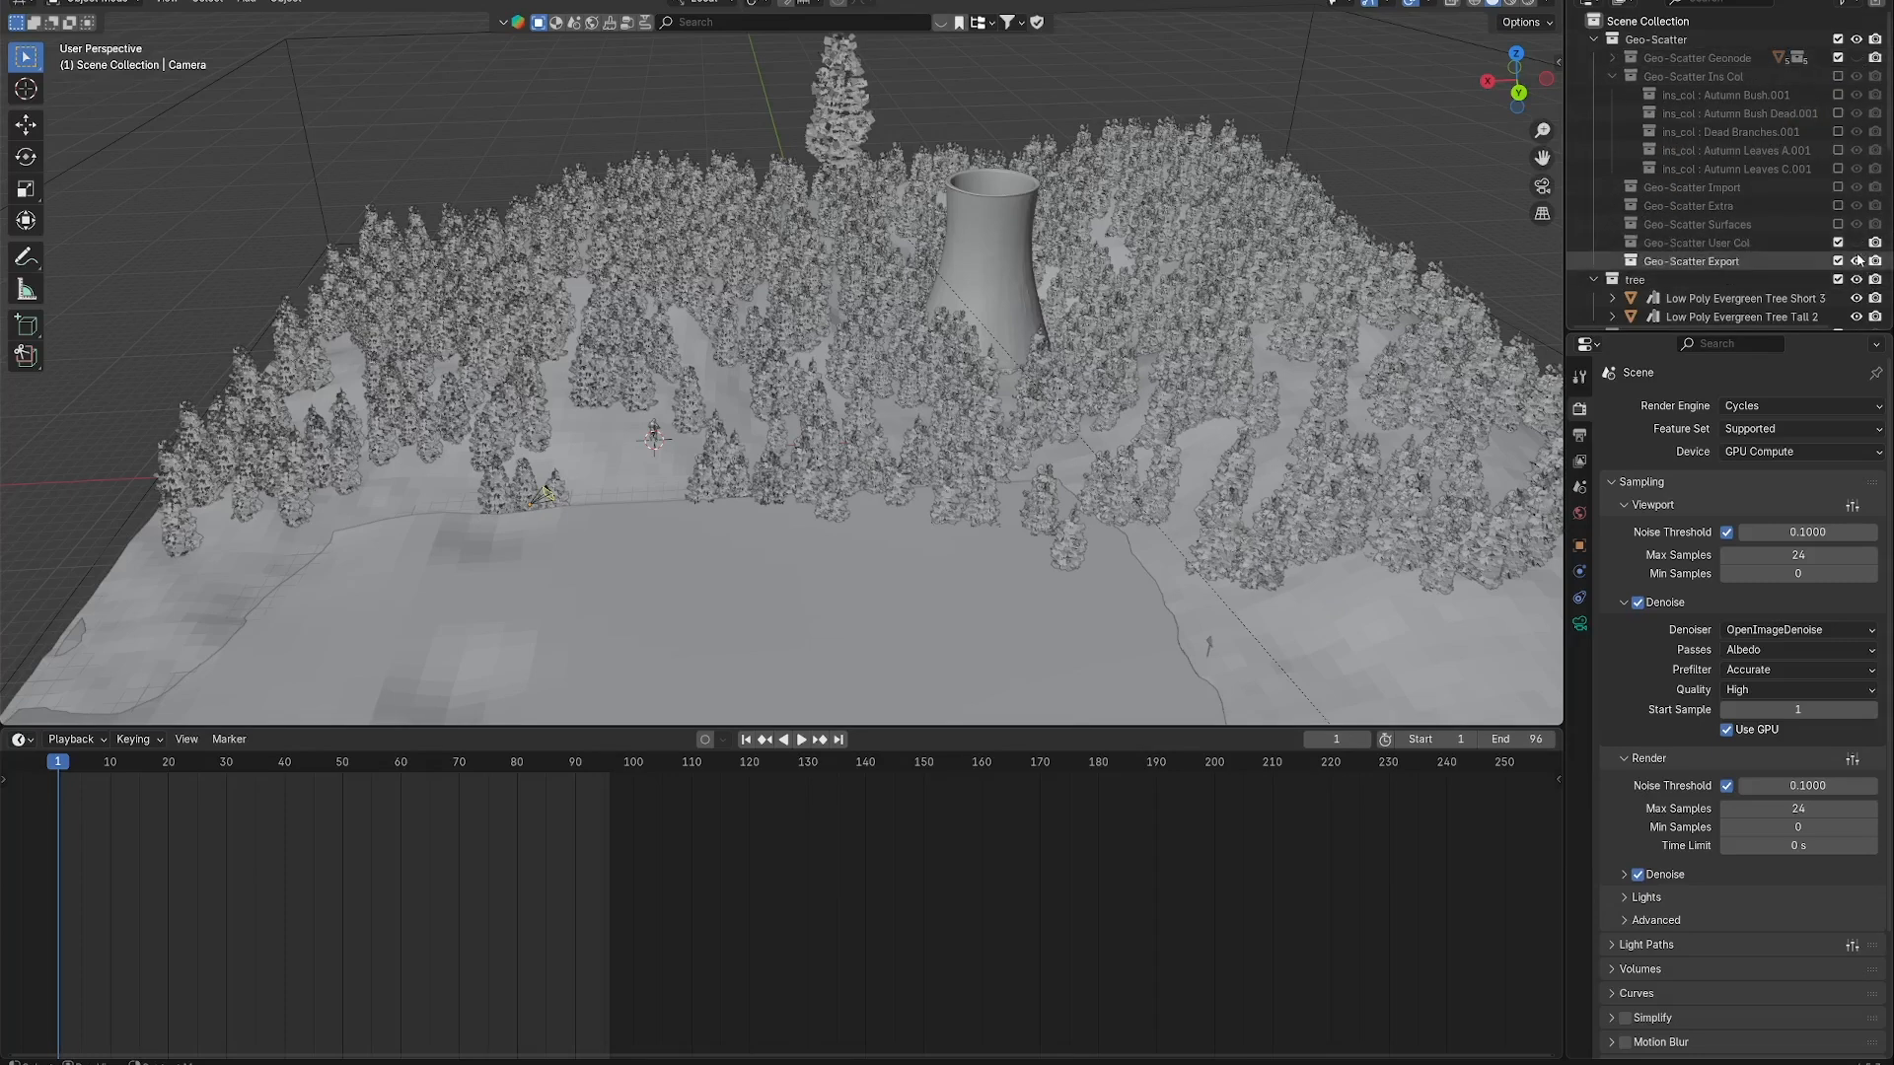
click(1855, 261)
scroll(1811, 276, down, 3)
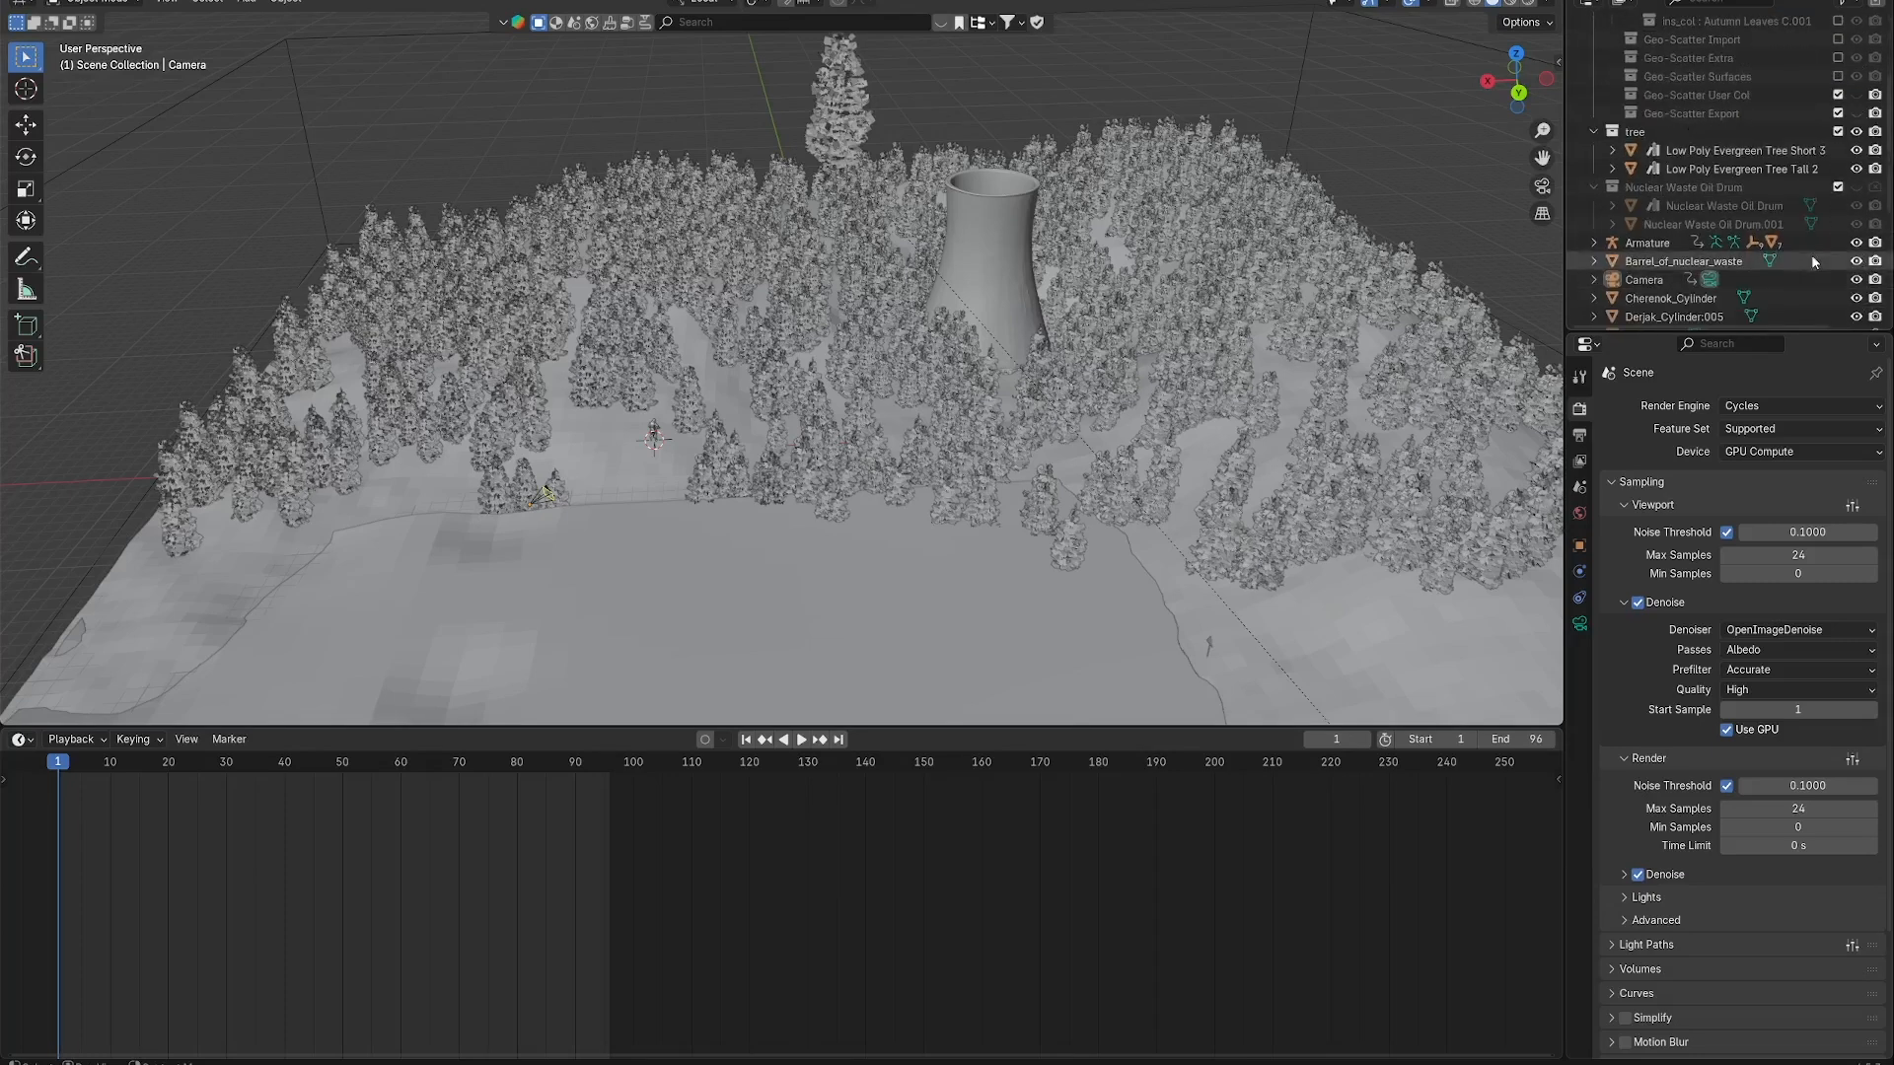
click(1857, 132)
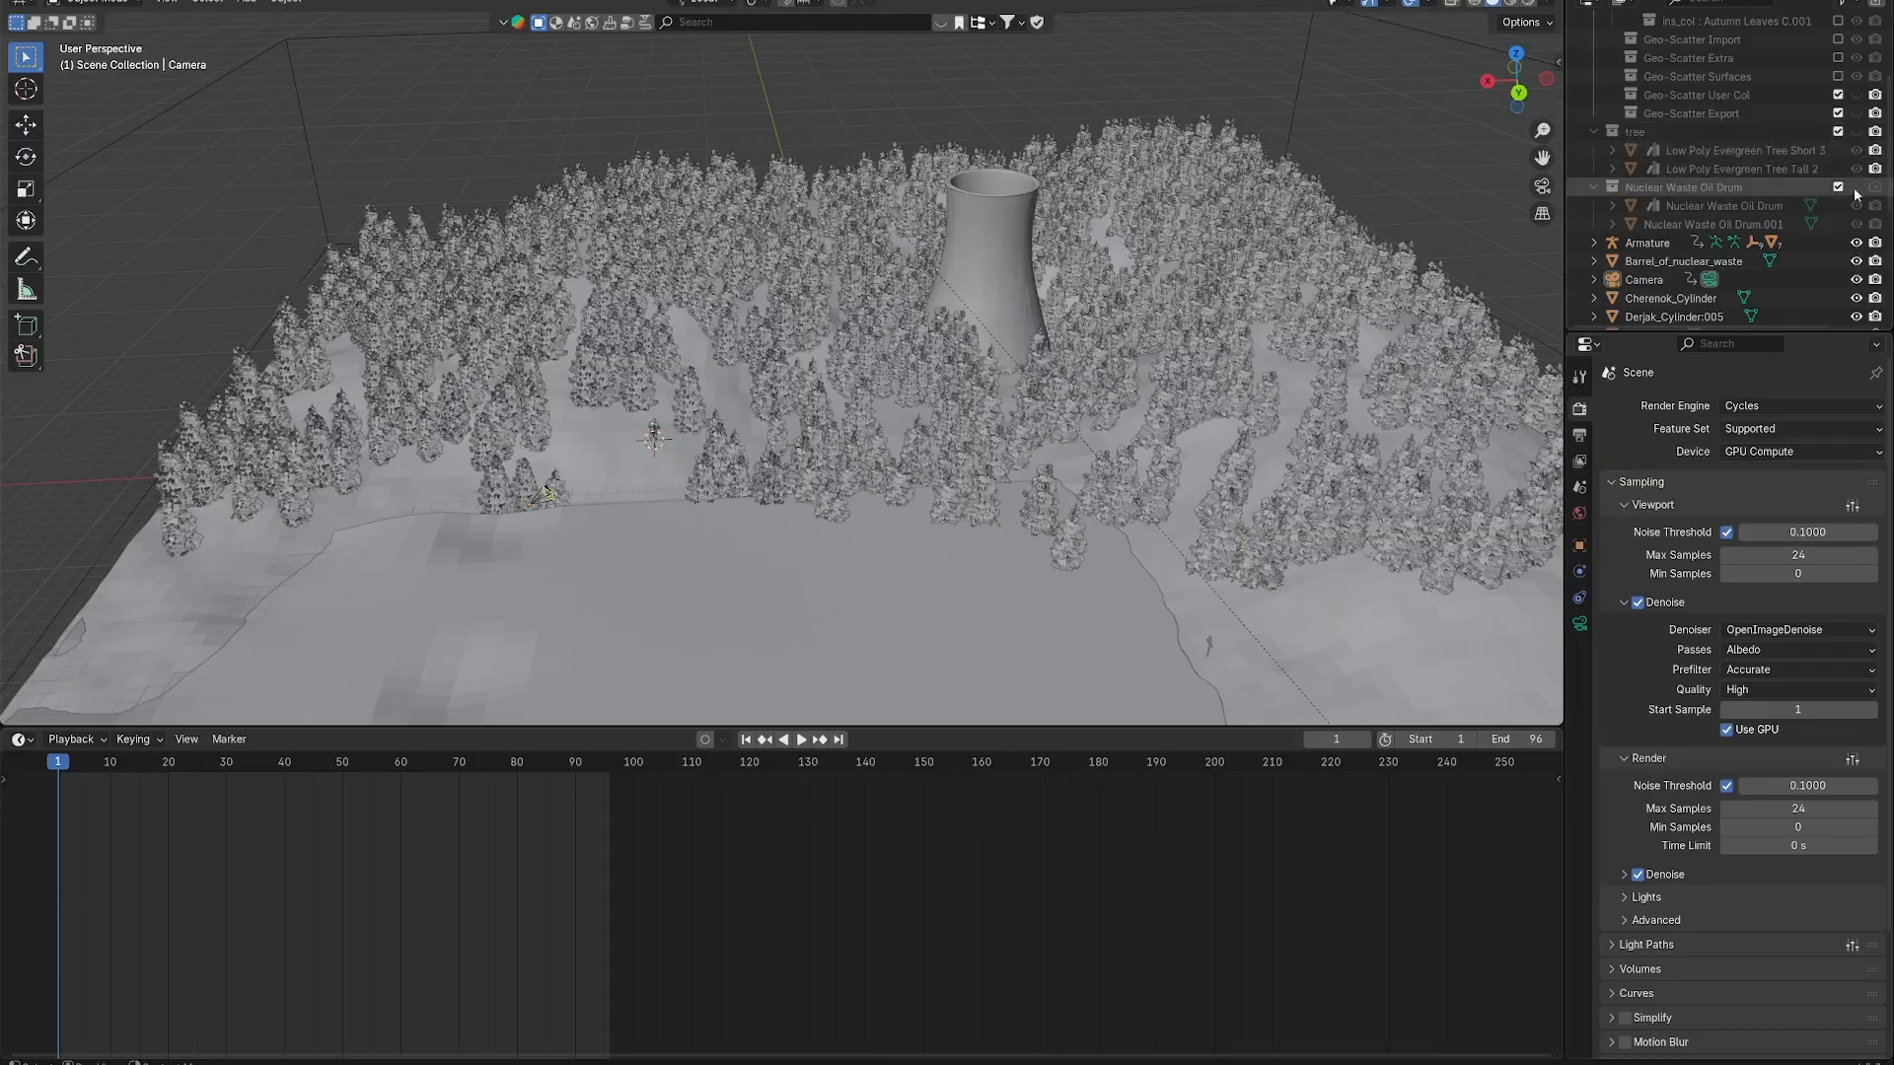
Hide the Armature, Barrel_of_nuclear_waste, Cherenok_Cylinder and Derjak_Cylinder.005 objects in the viewport.
click(1856, 243)
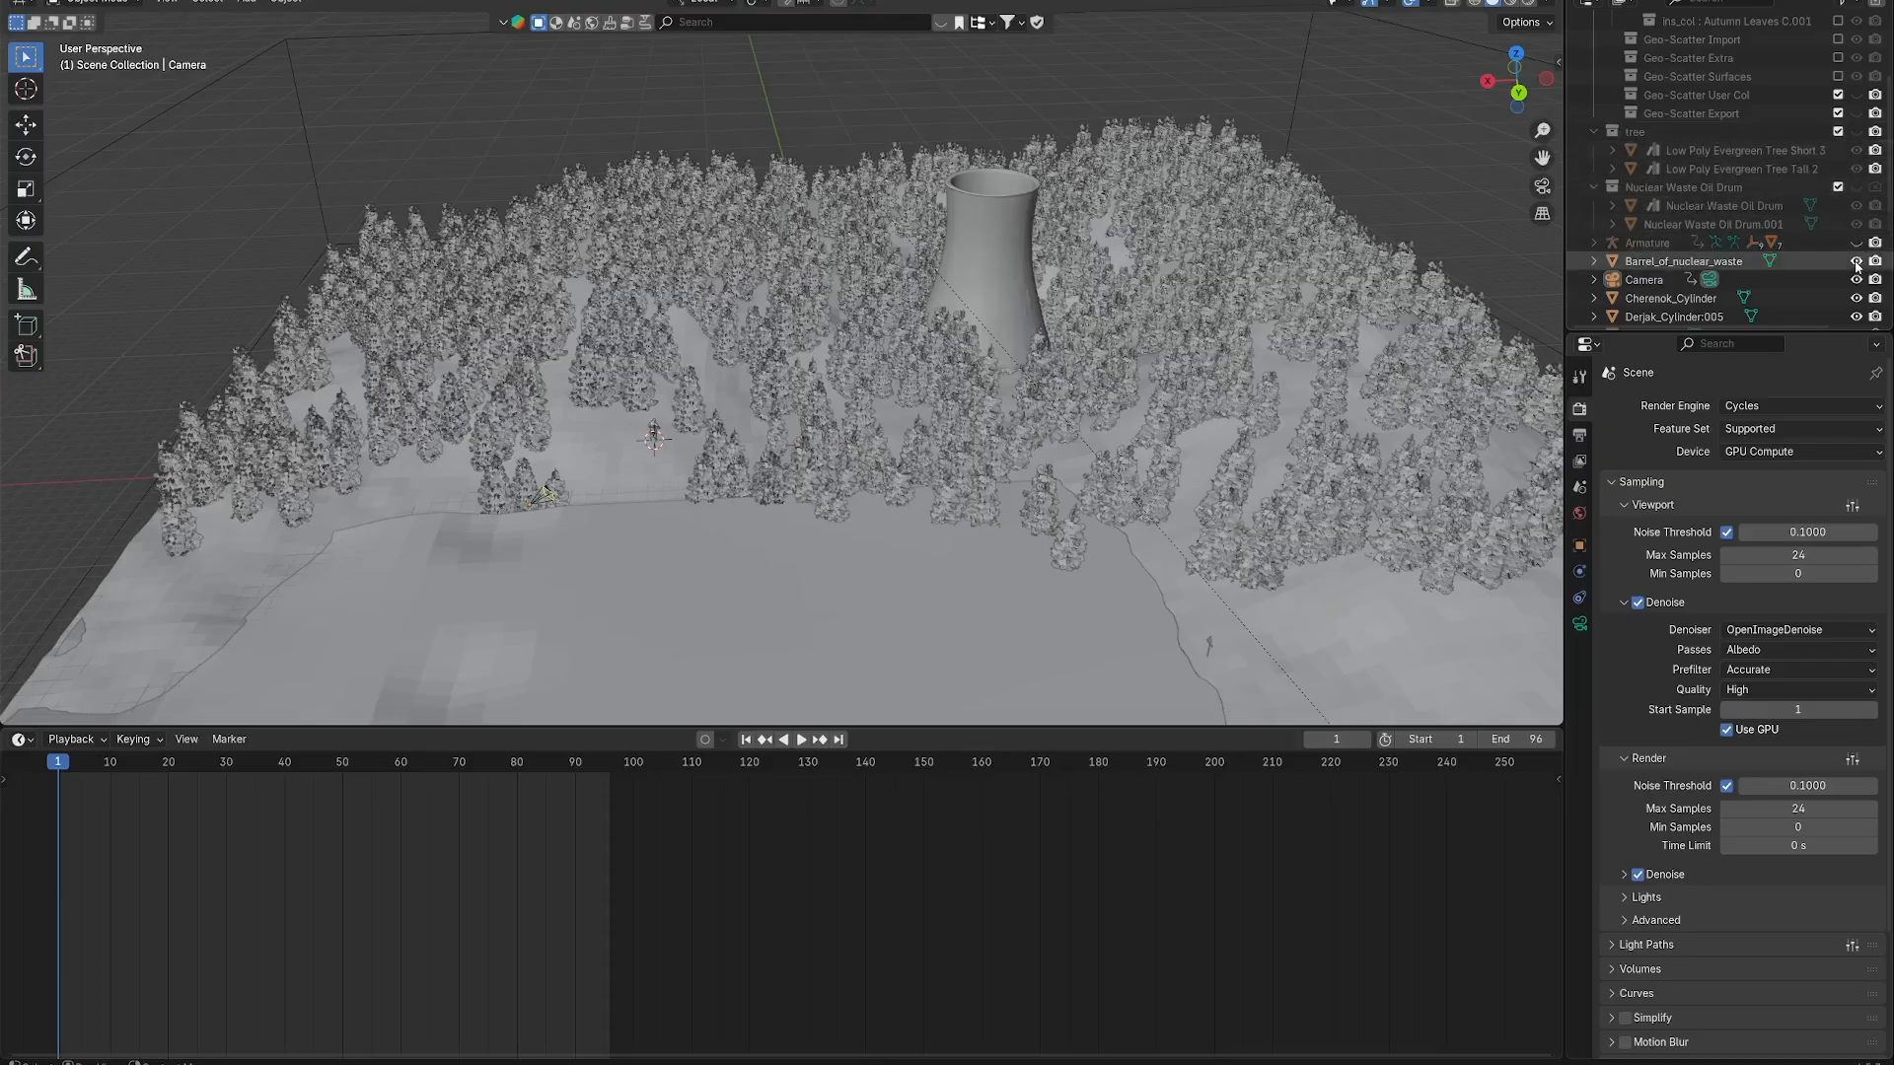
click(1856, 262)
scroll(1857, 262, down, 3)
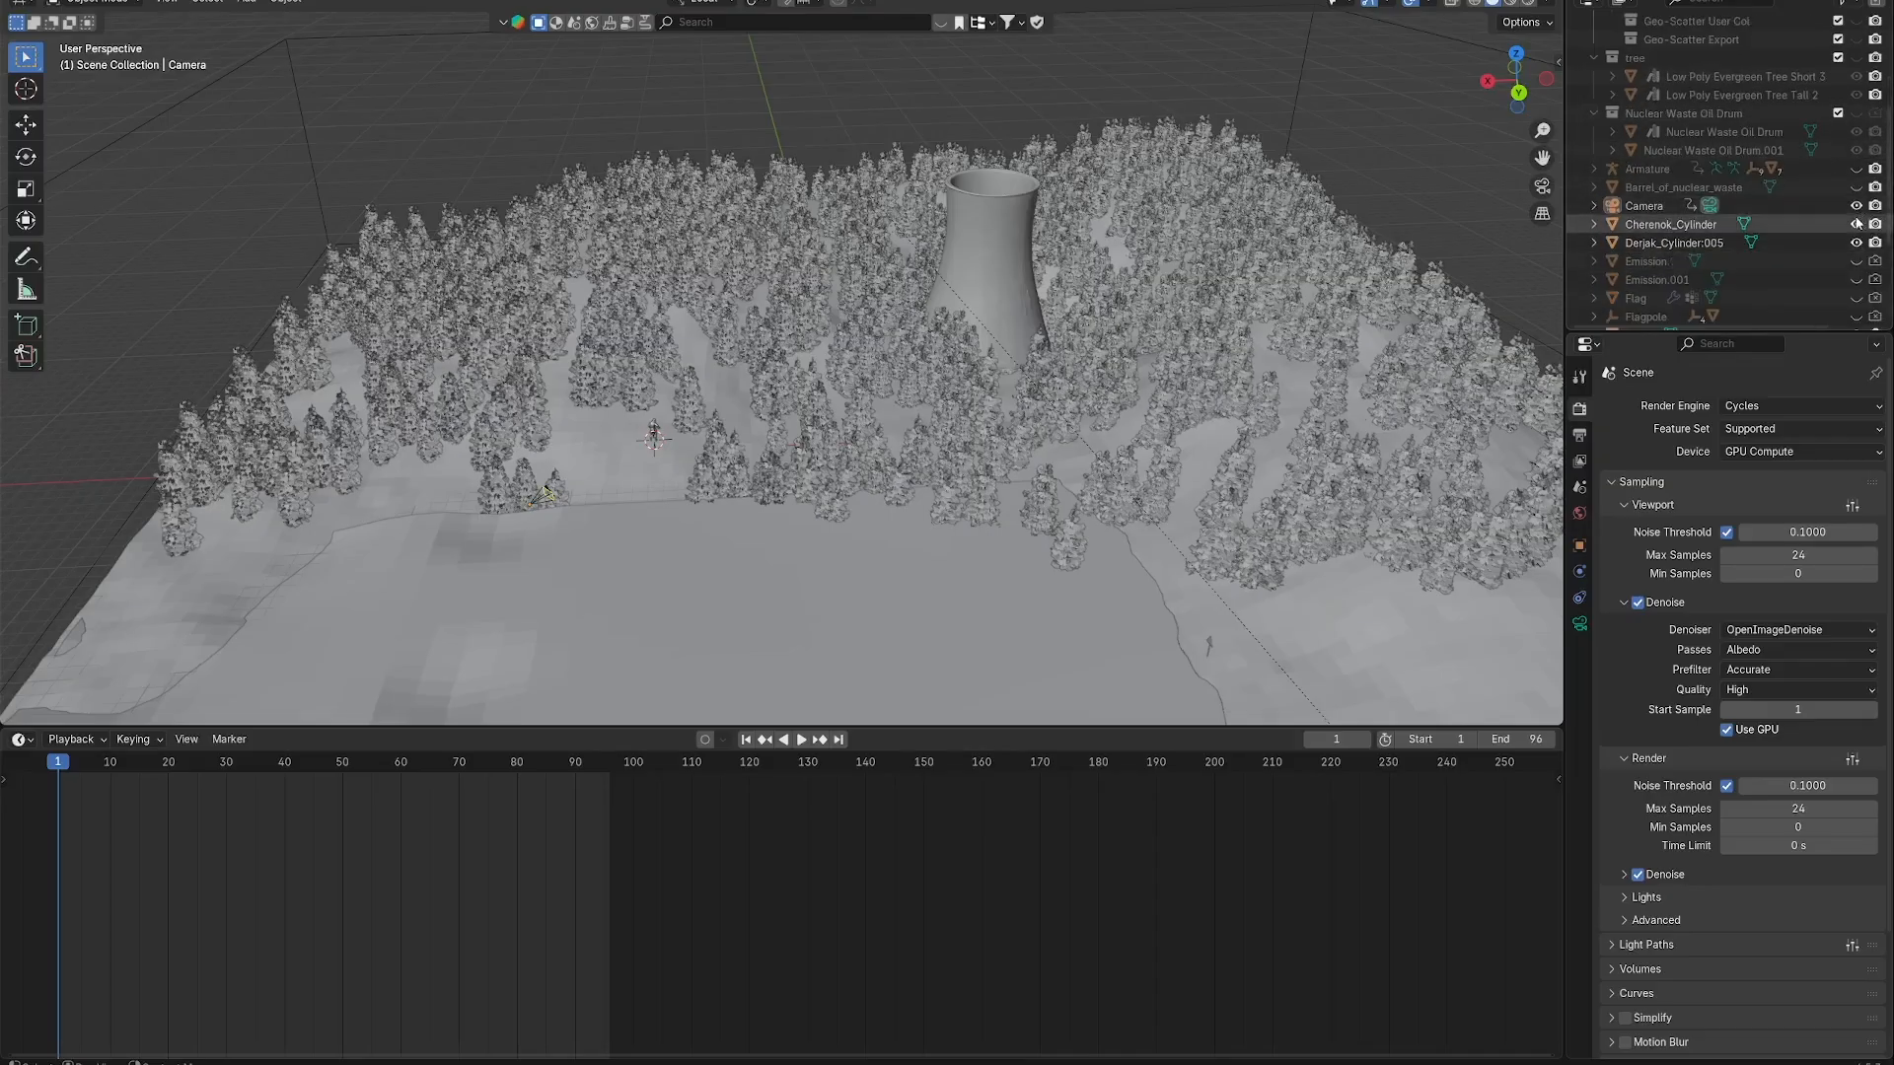
click(1858, 225)
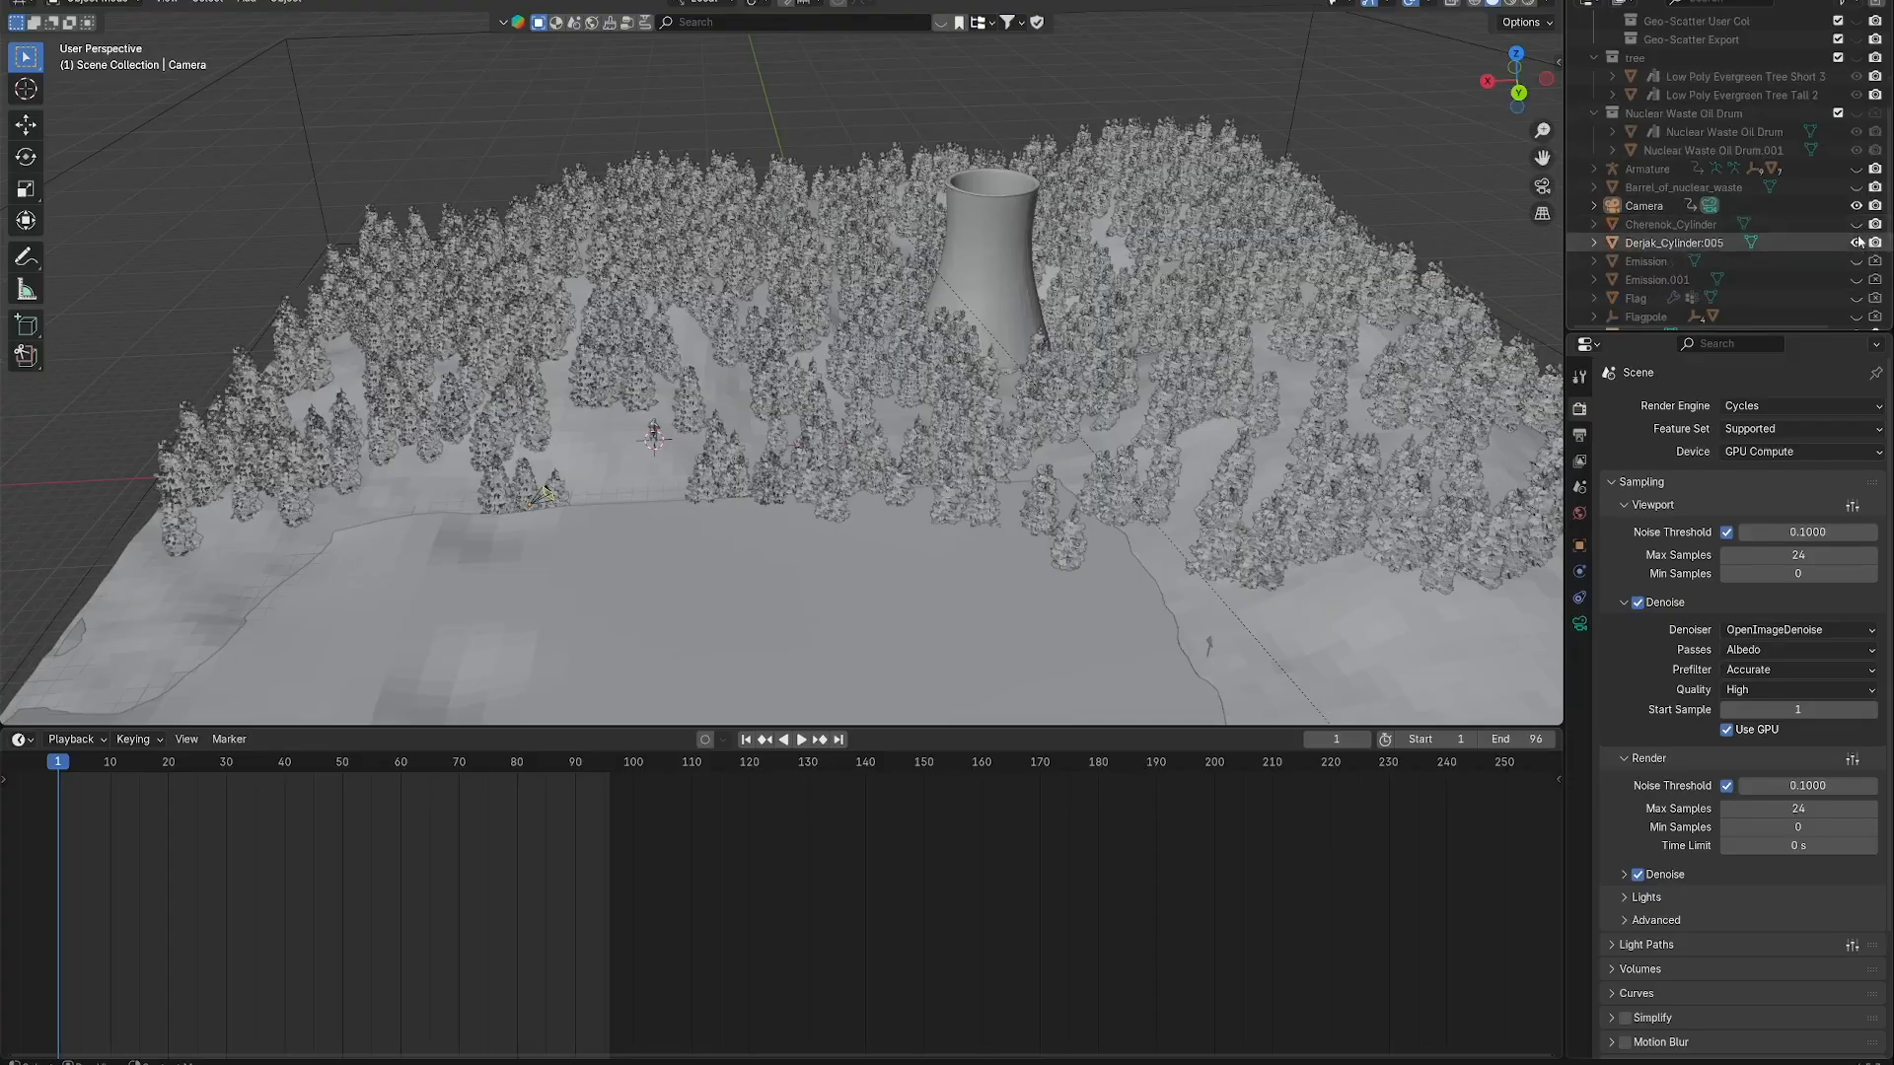
click(1857, 243)
Hide the Fog, Polotno_Plane, Reactor, Ruchka_Cylinder.003, signboard and water objects, leaving the ground shown.
scroll(1856, 262, down, 4)
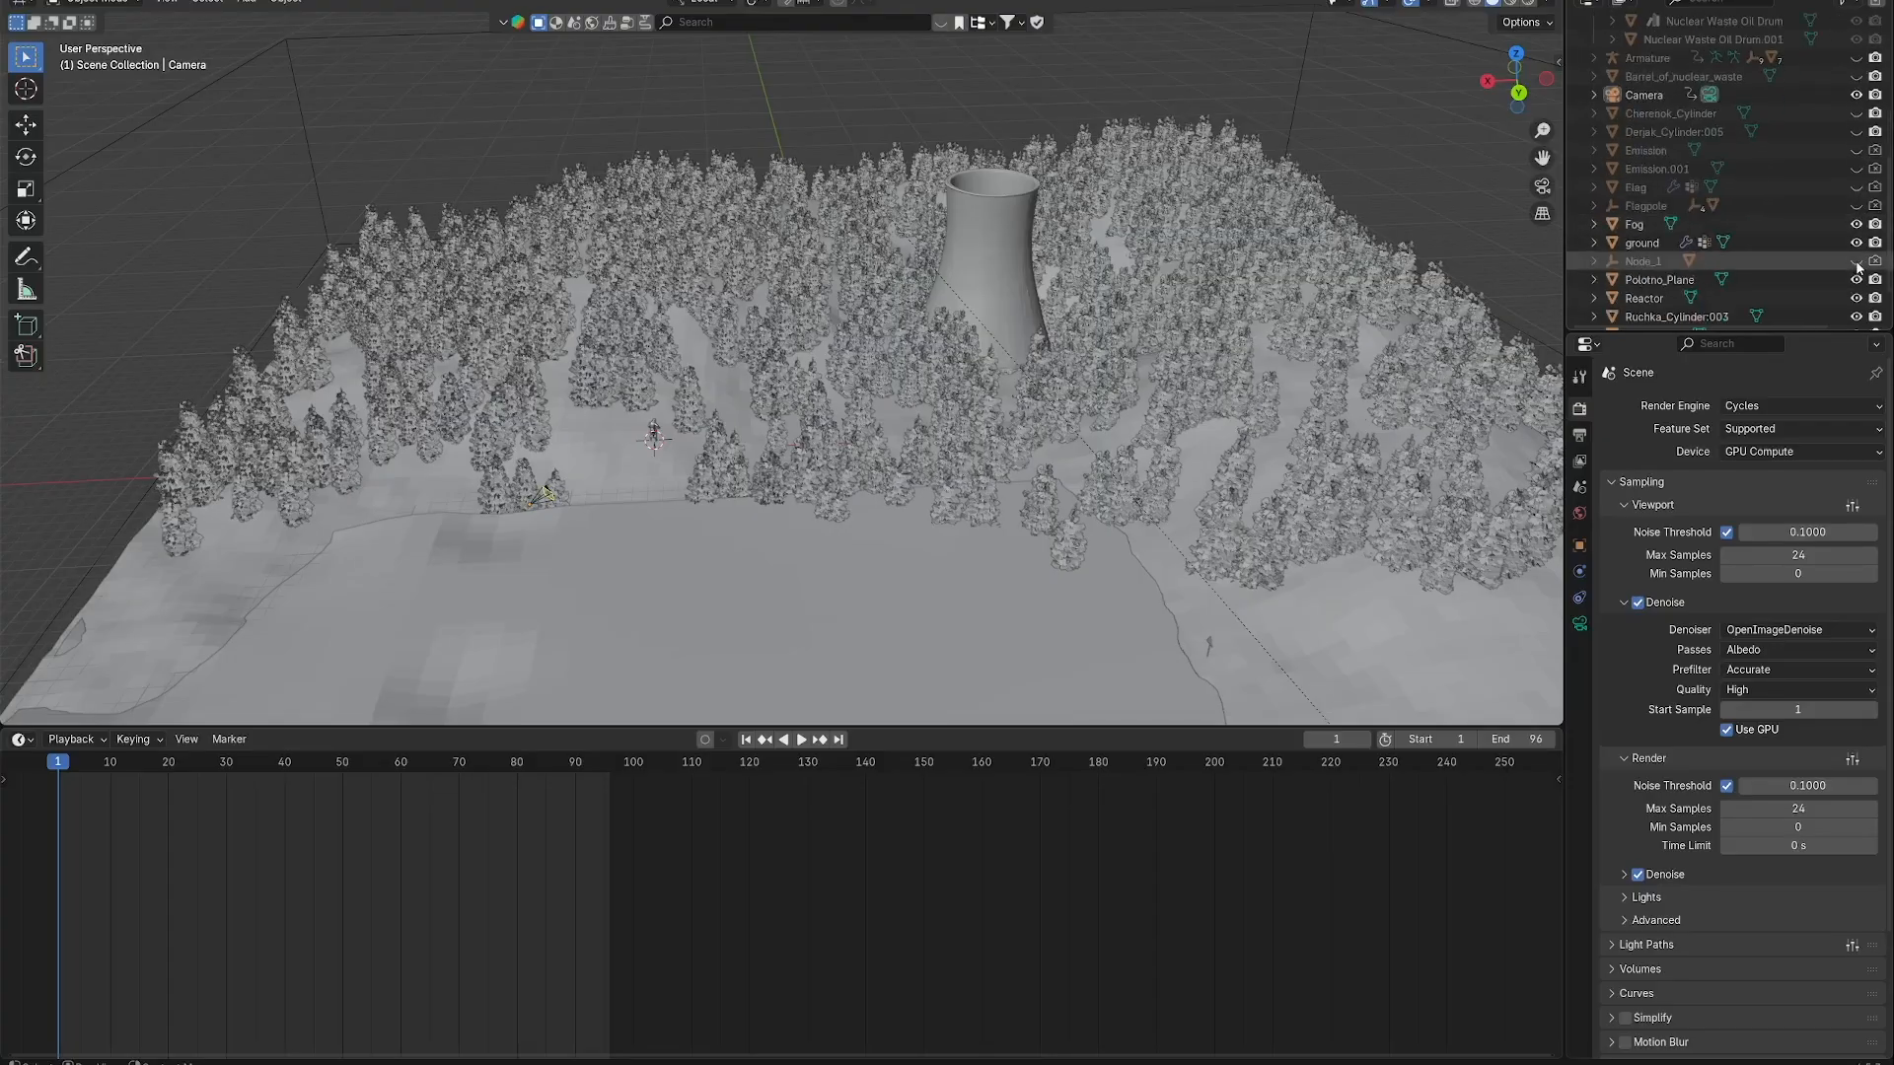
click(1857, 226)
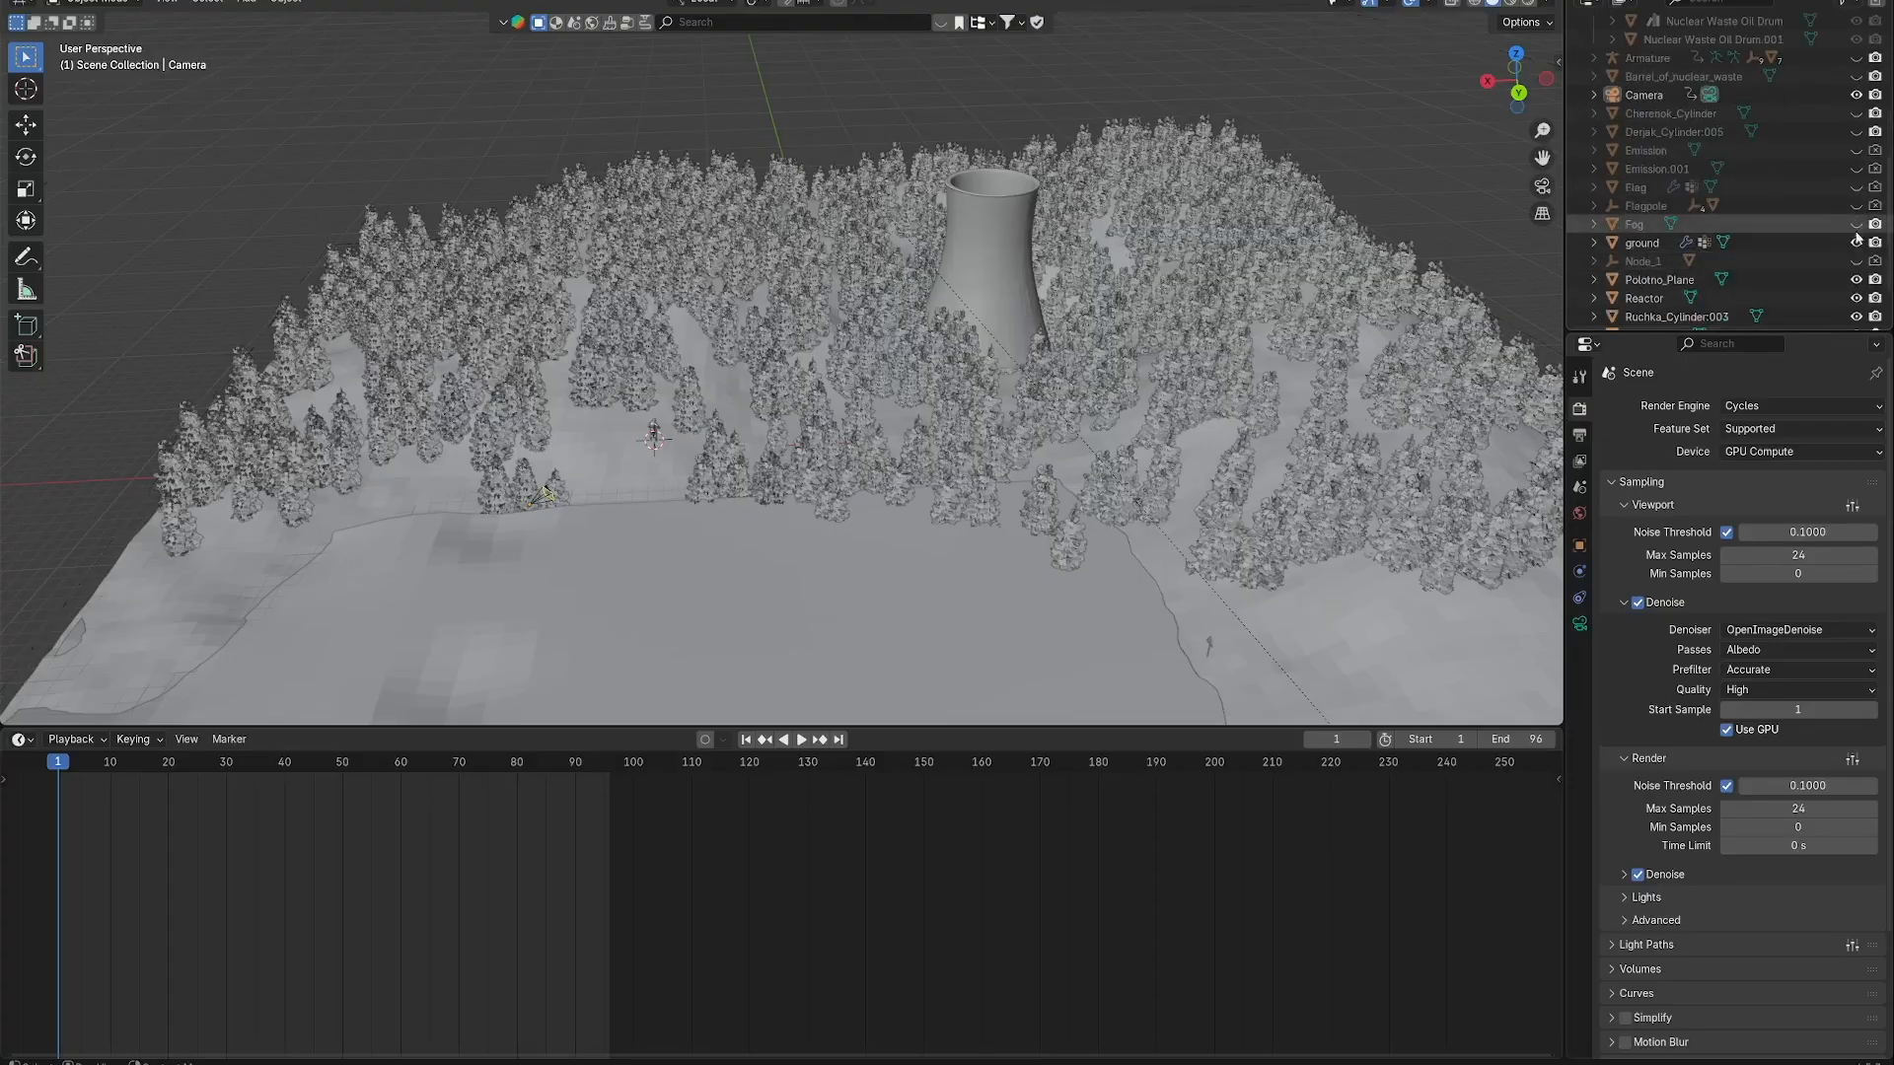
click(1856, 279)
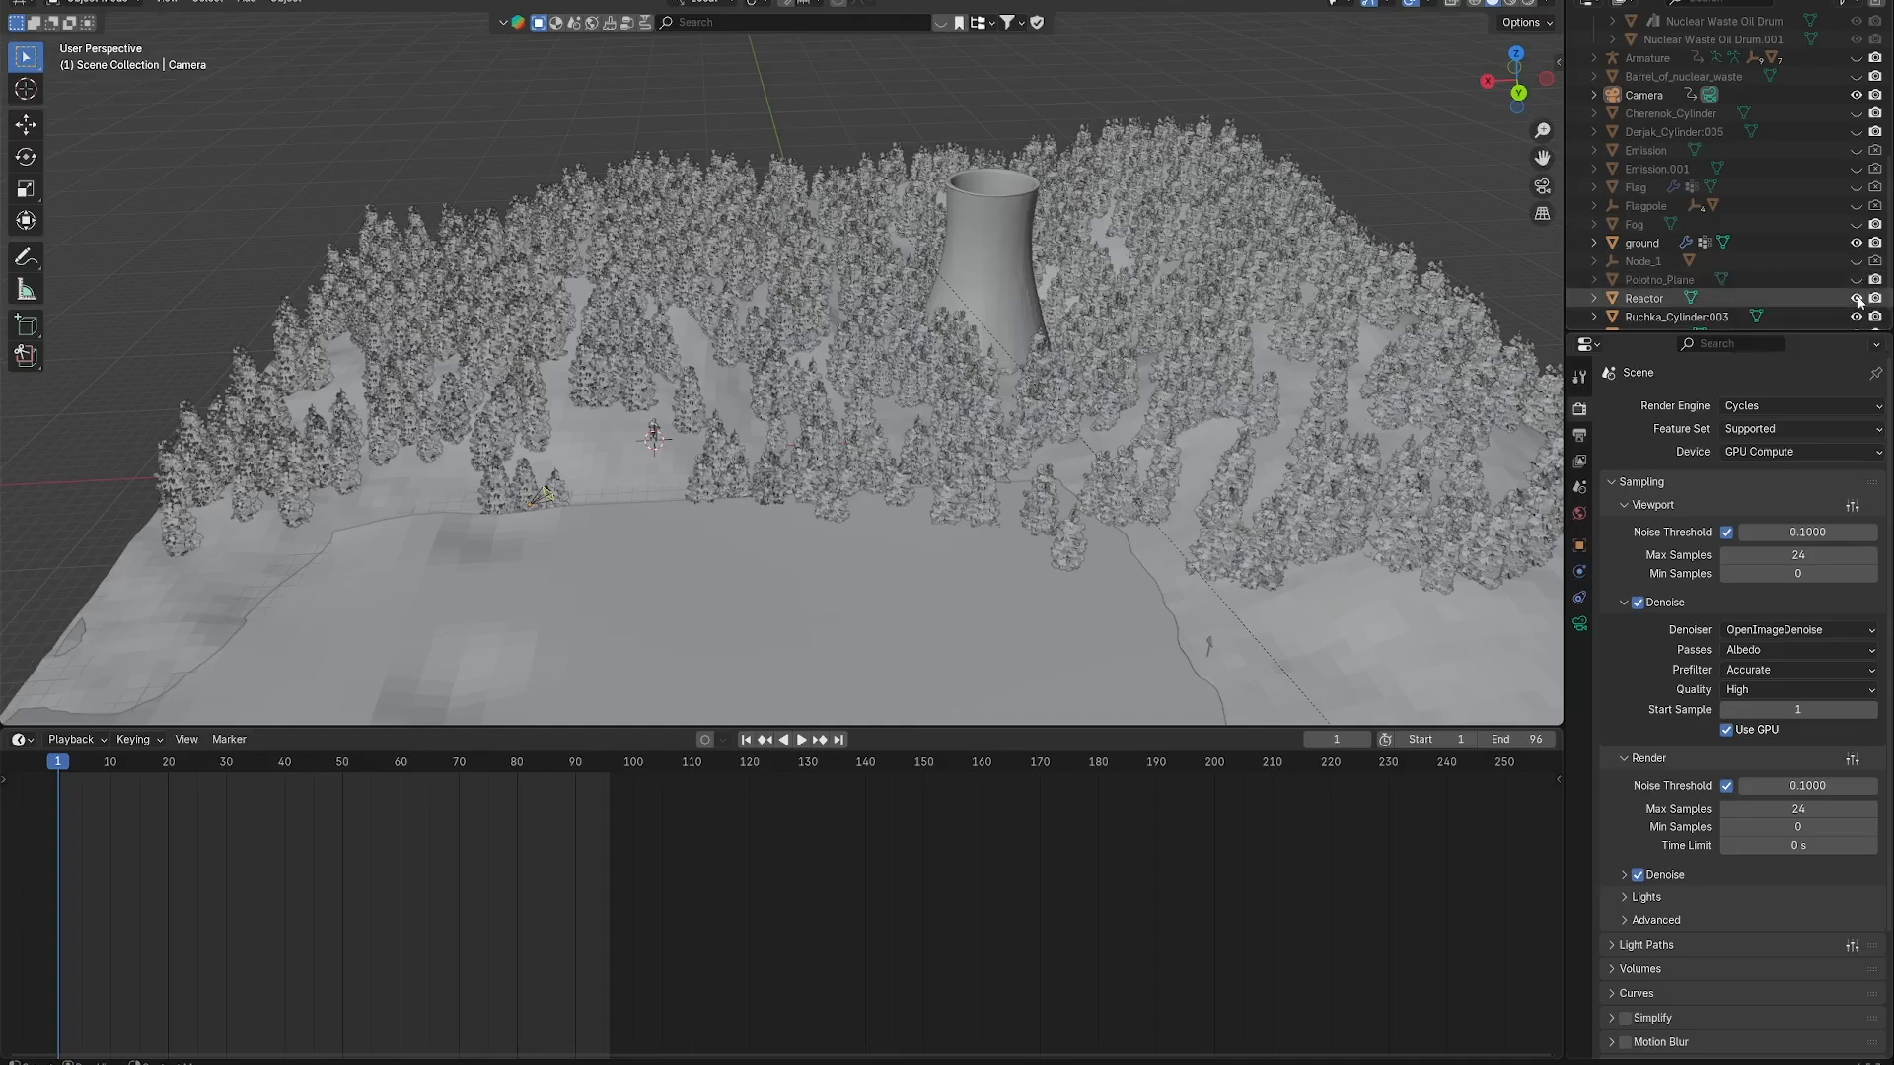
click(1856, 298)
click(1856, 316)
scroll(1835, 308, down, 2)
scroll(1834, 305, down, 1)
click(1856, 274)
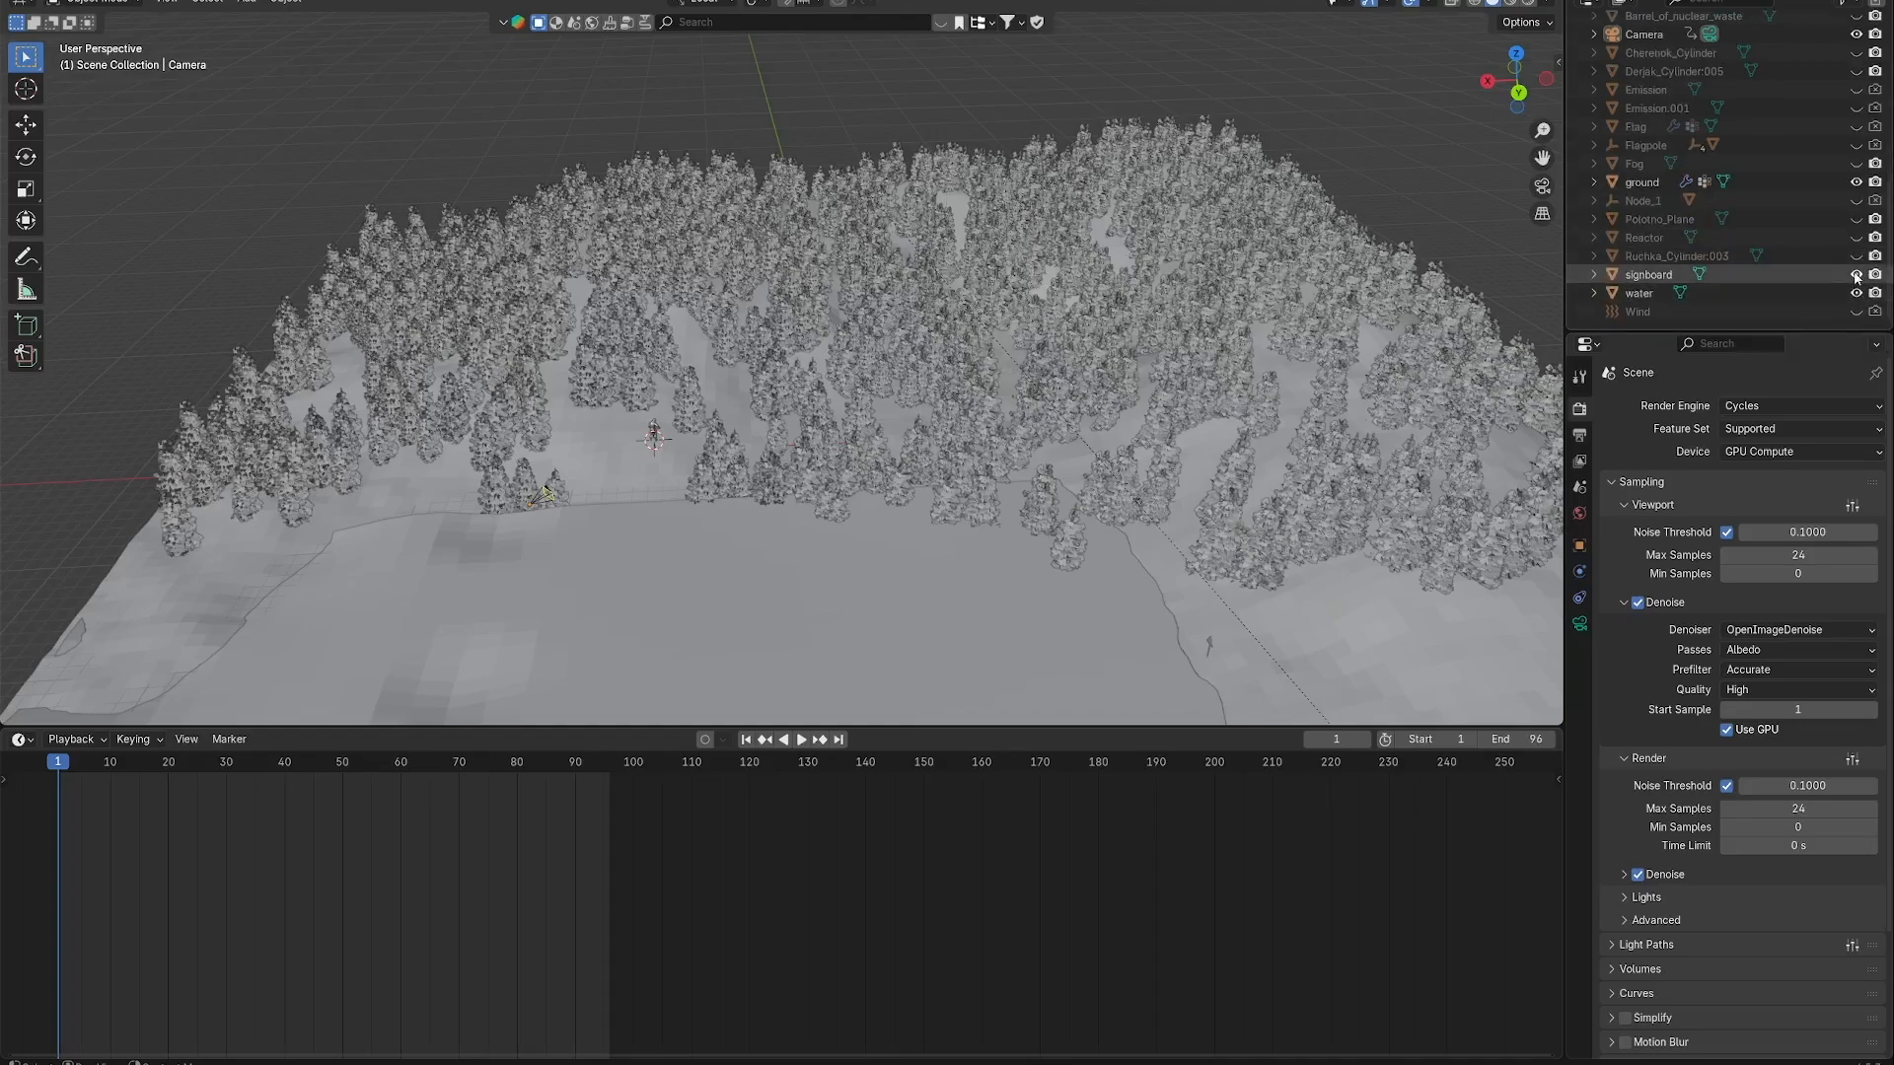
click(1856, 293)
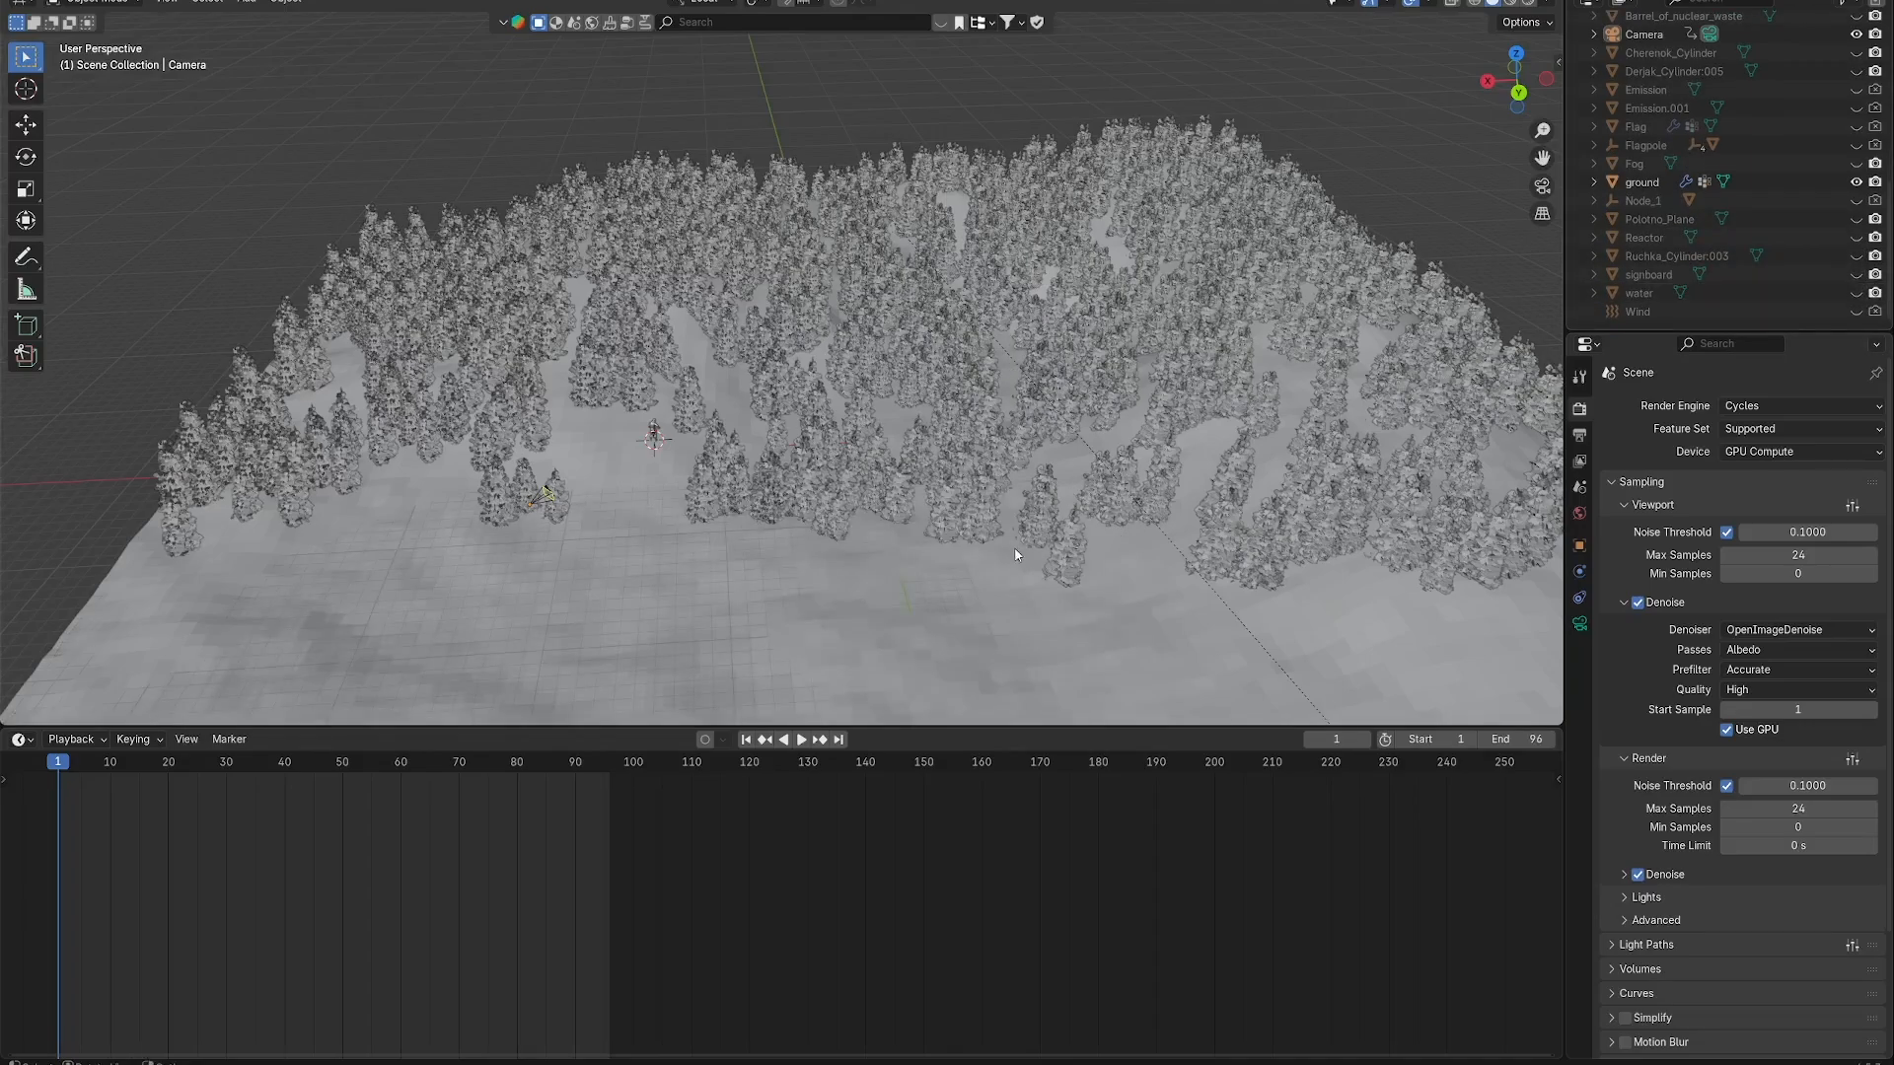
Turn off the viewport display of the ground object's tree particle system.
click(959, 579)
scroll(909, 587, down, 2)
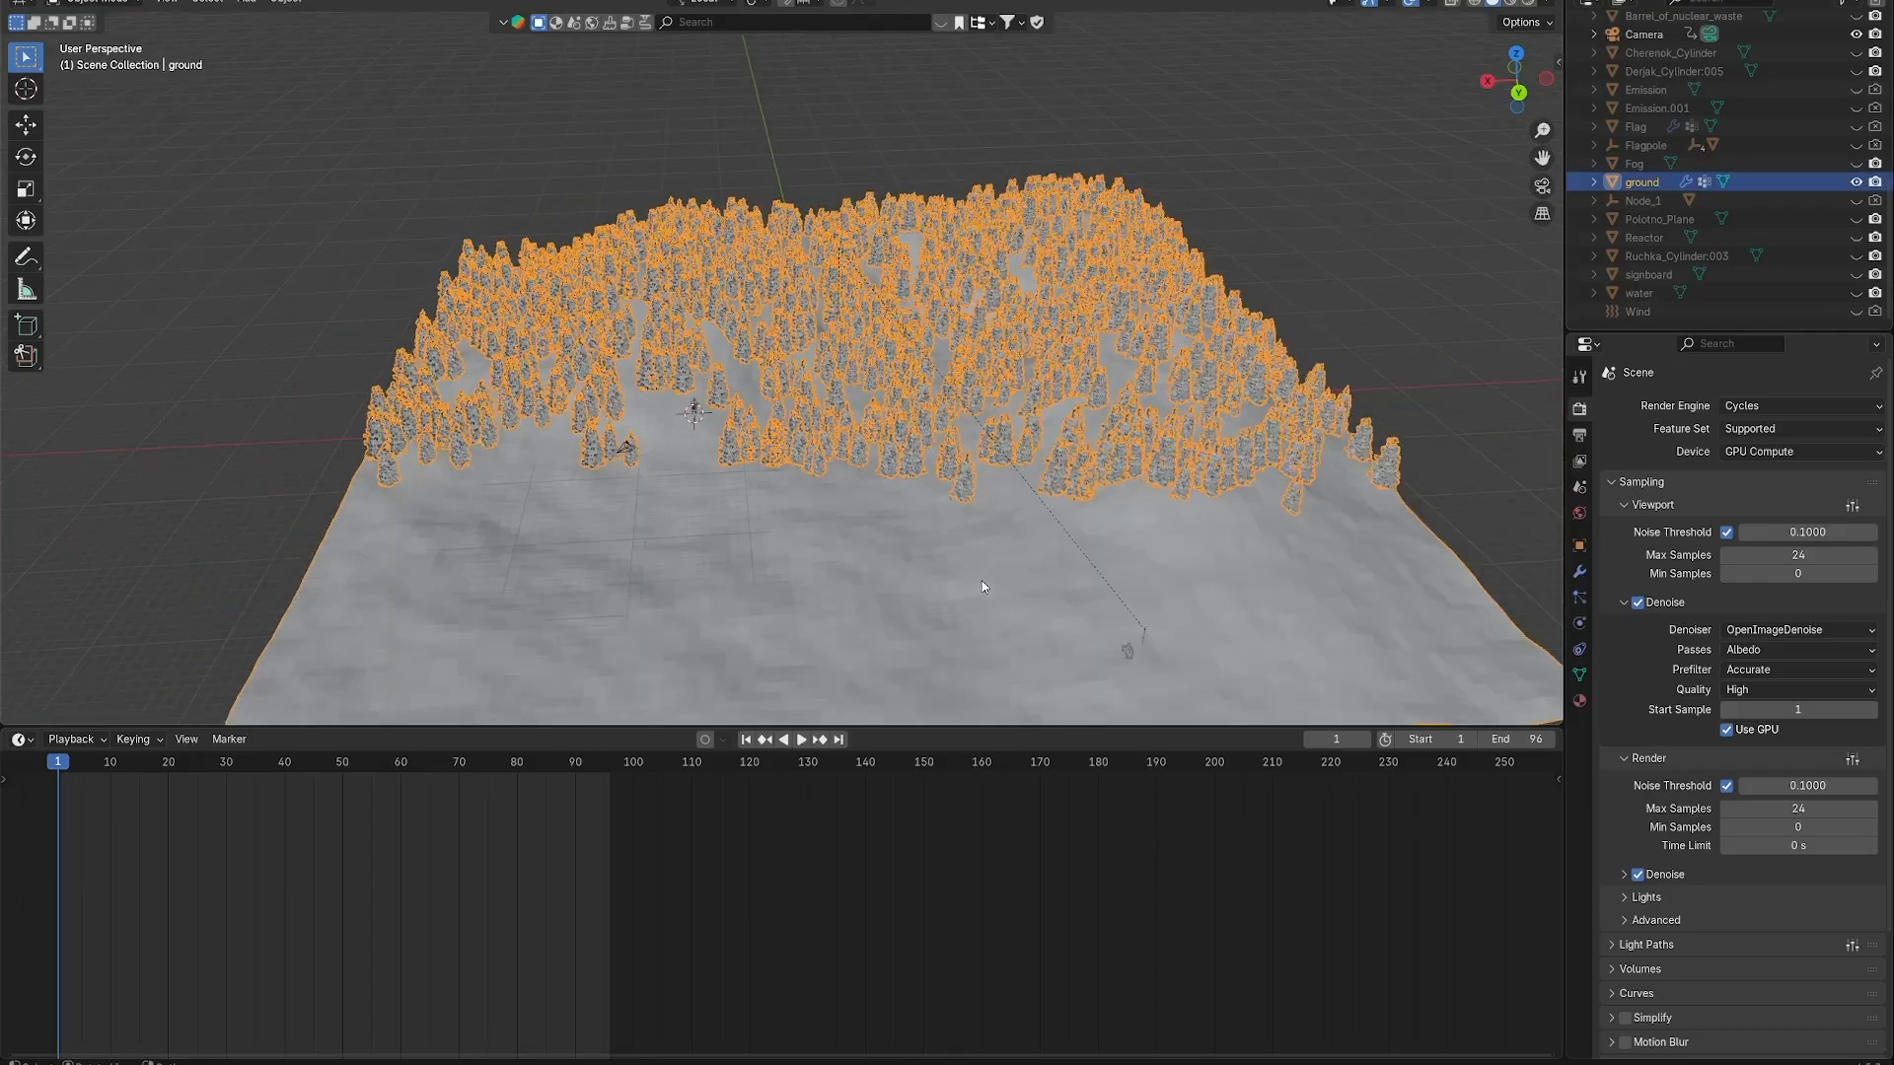
click(1579, 598)
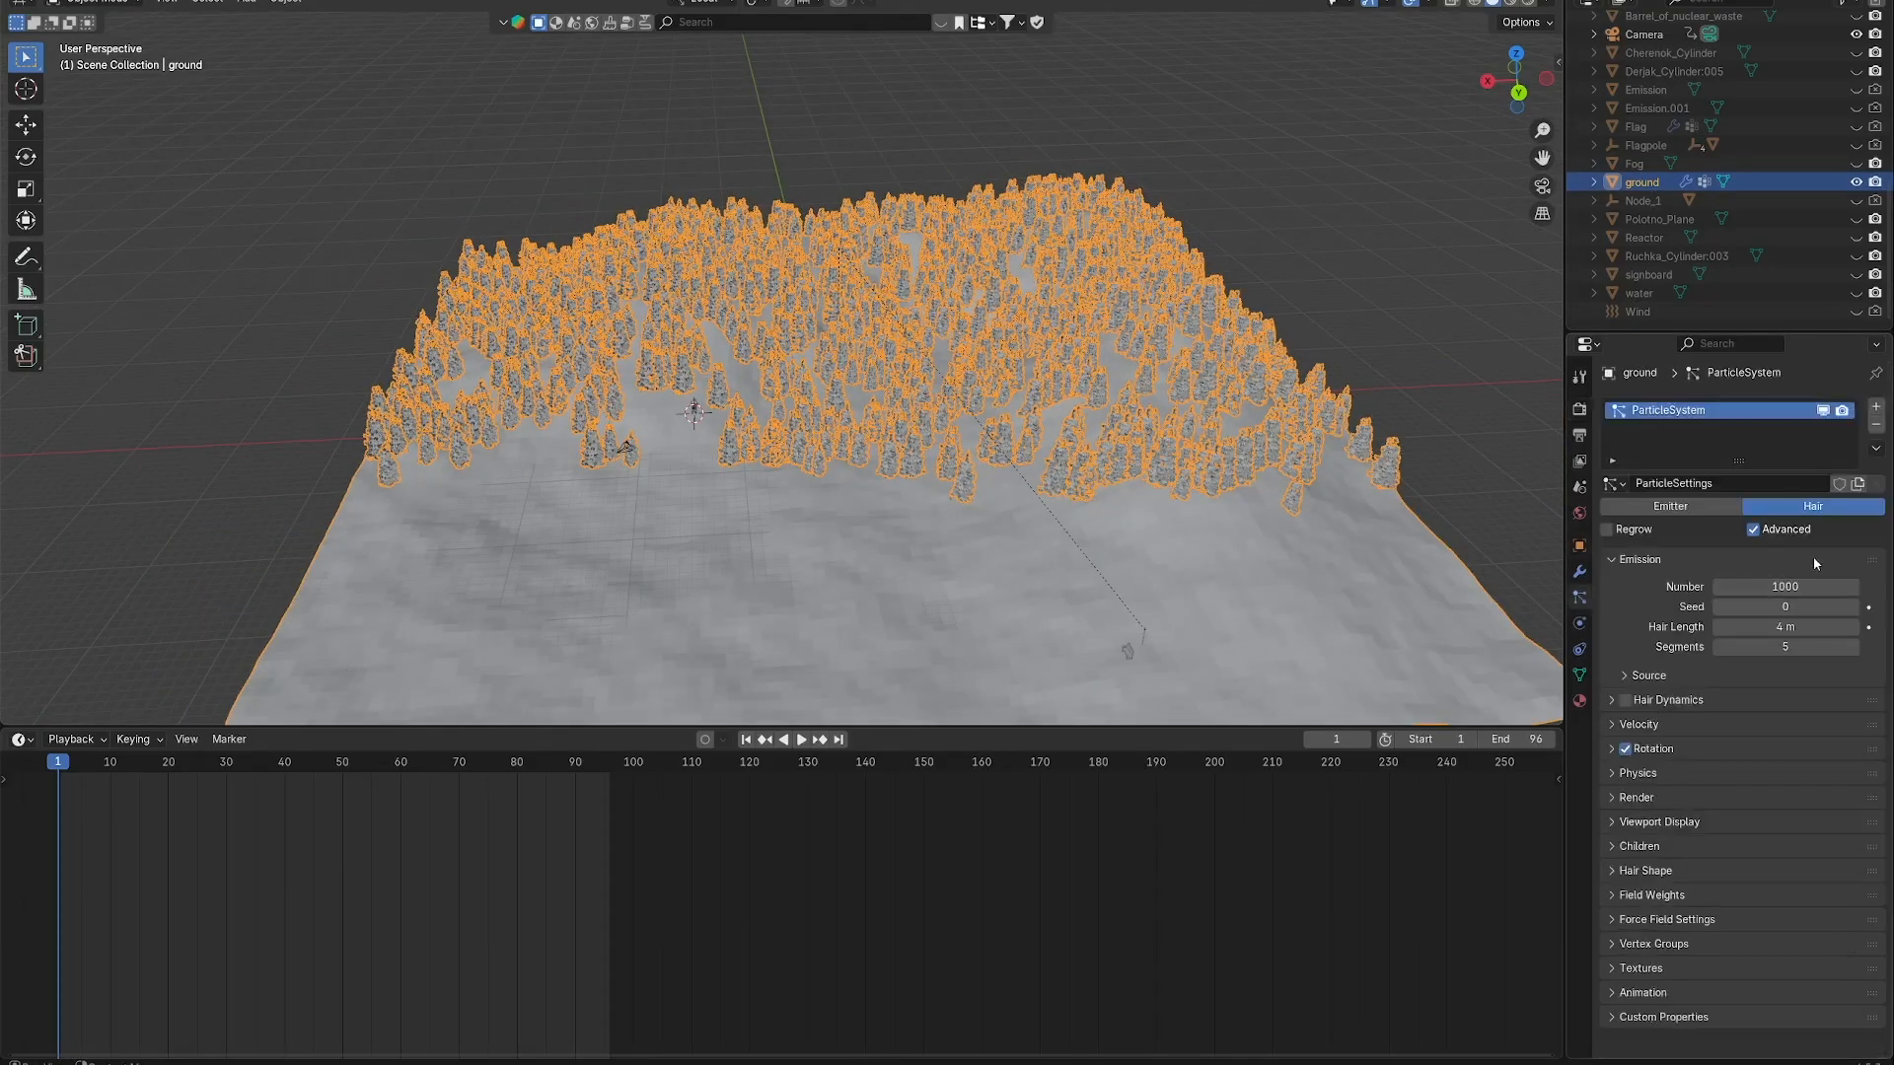
click(1823, 411)
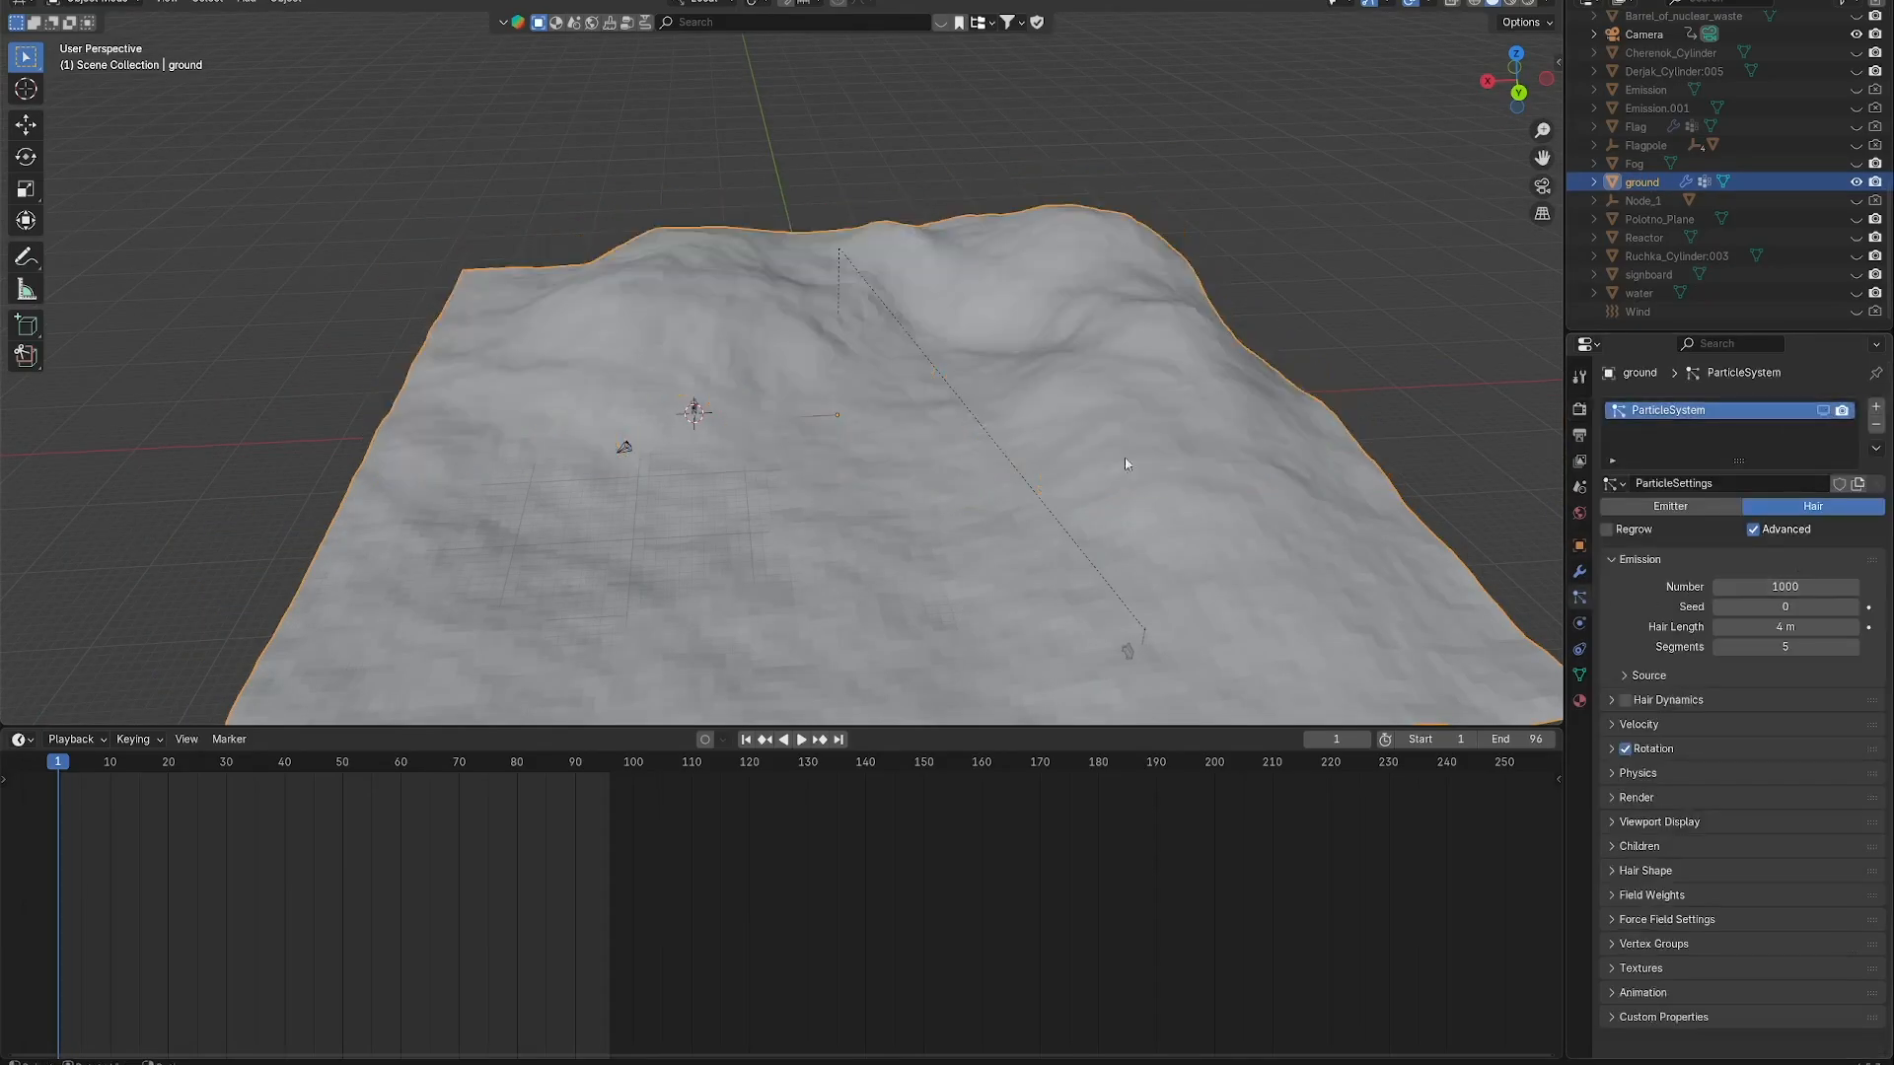
Add a mesh plane and move it about 83 m along the X axis, clear of the ground terrain.
middle_drag(997, 414, 942, 452)
scroll(838, 478, down, 1)
middle_drag(819, 481, 938, 477)
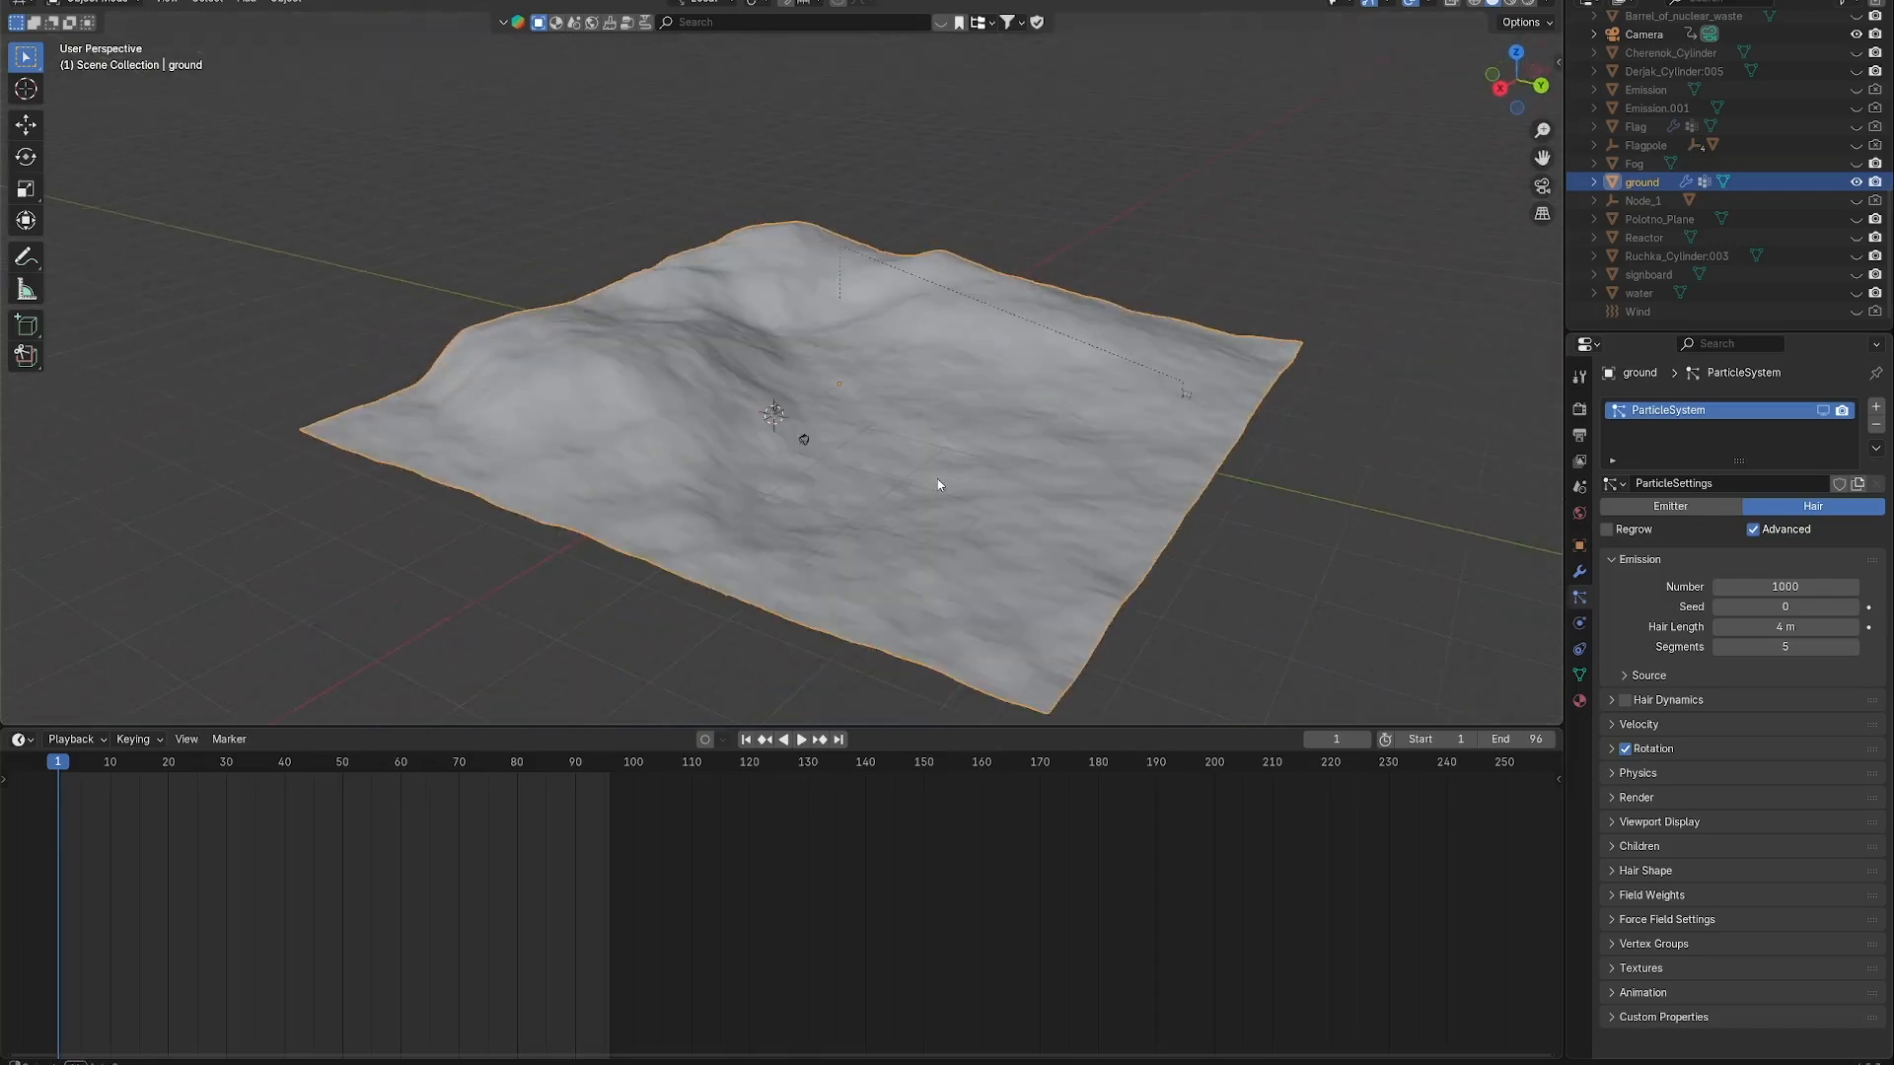
middle_drag(808, 460, 889, 424)
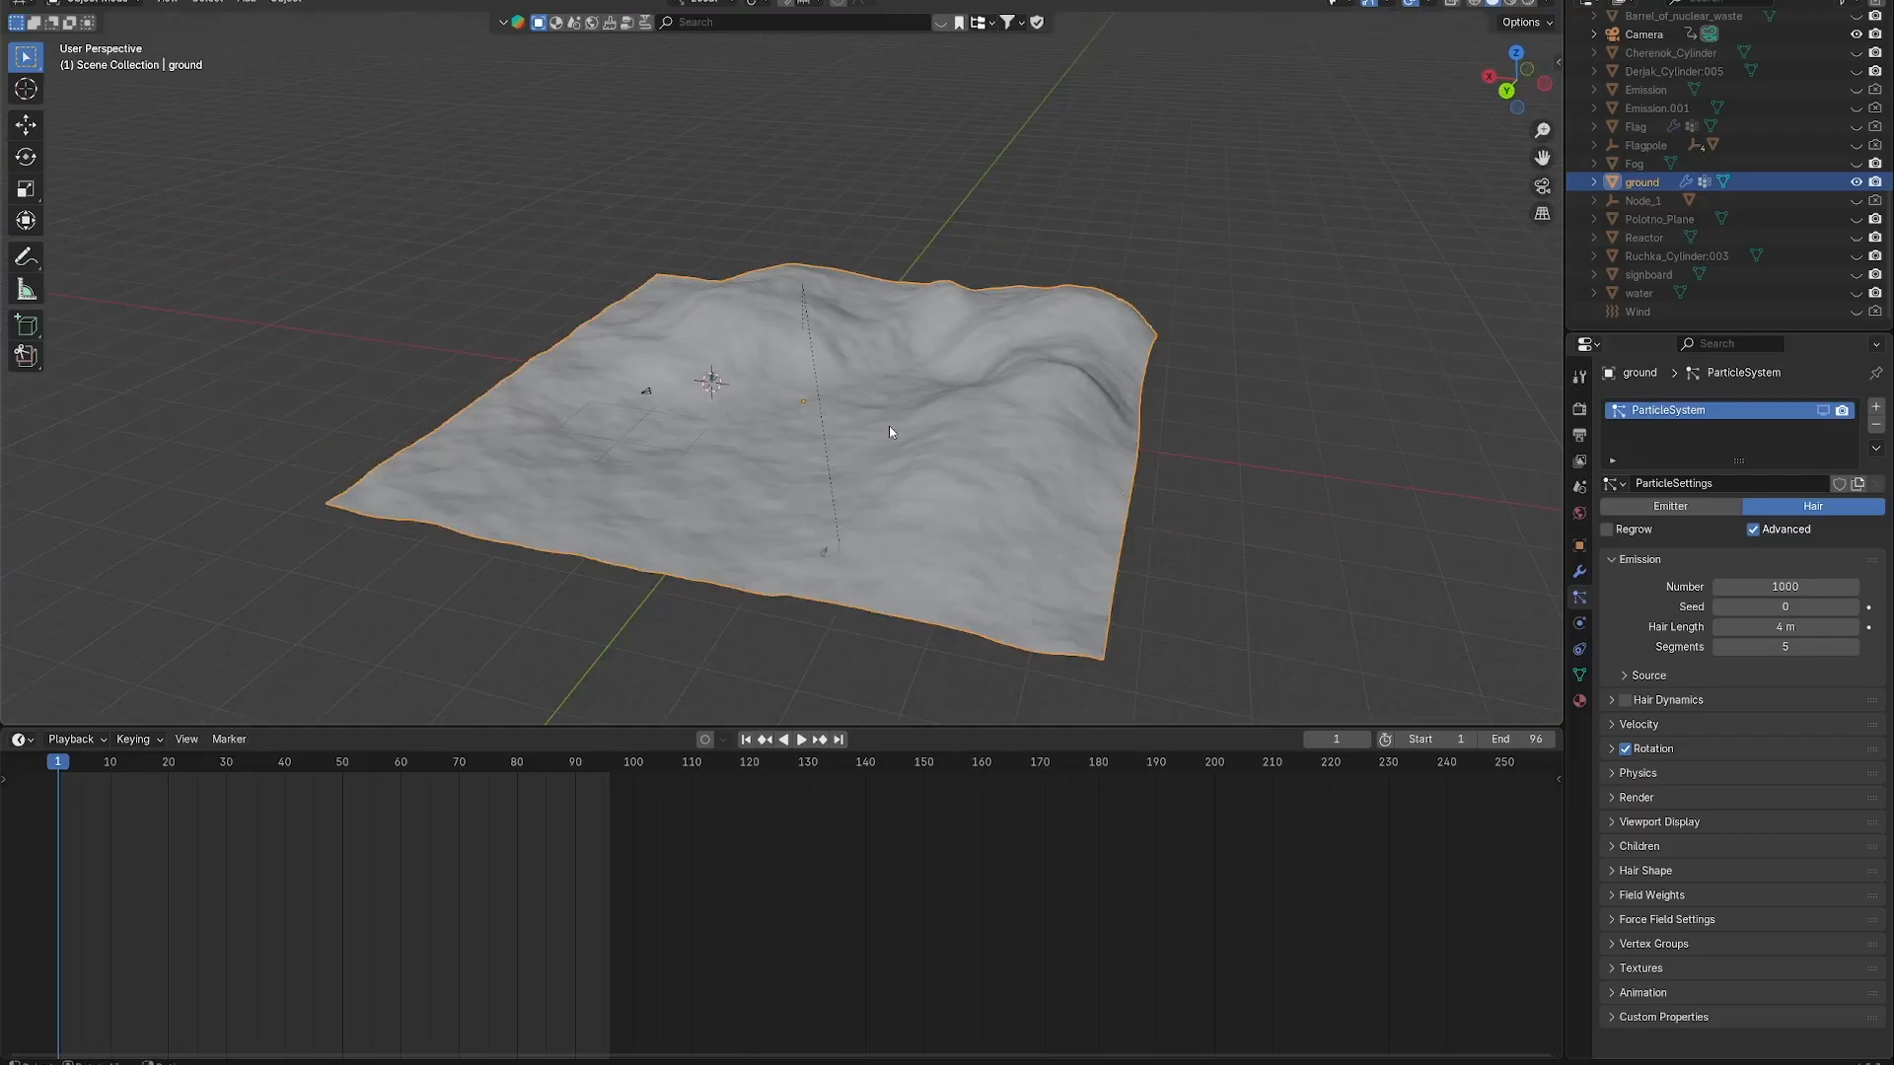
key(shift+a)
mouse_move(875, 448)
click(981, 456)
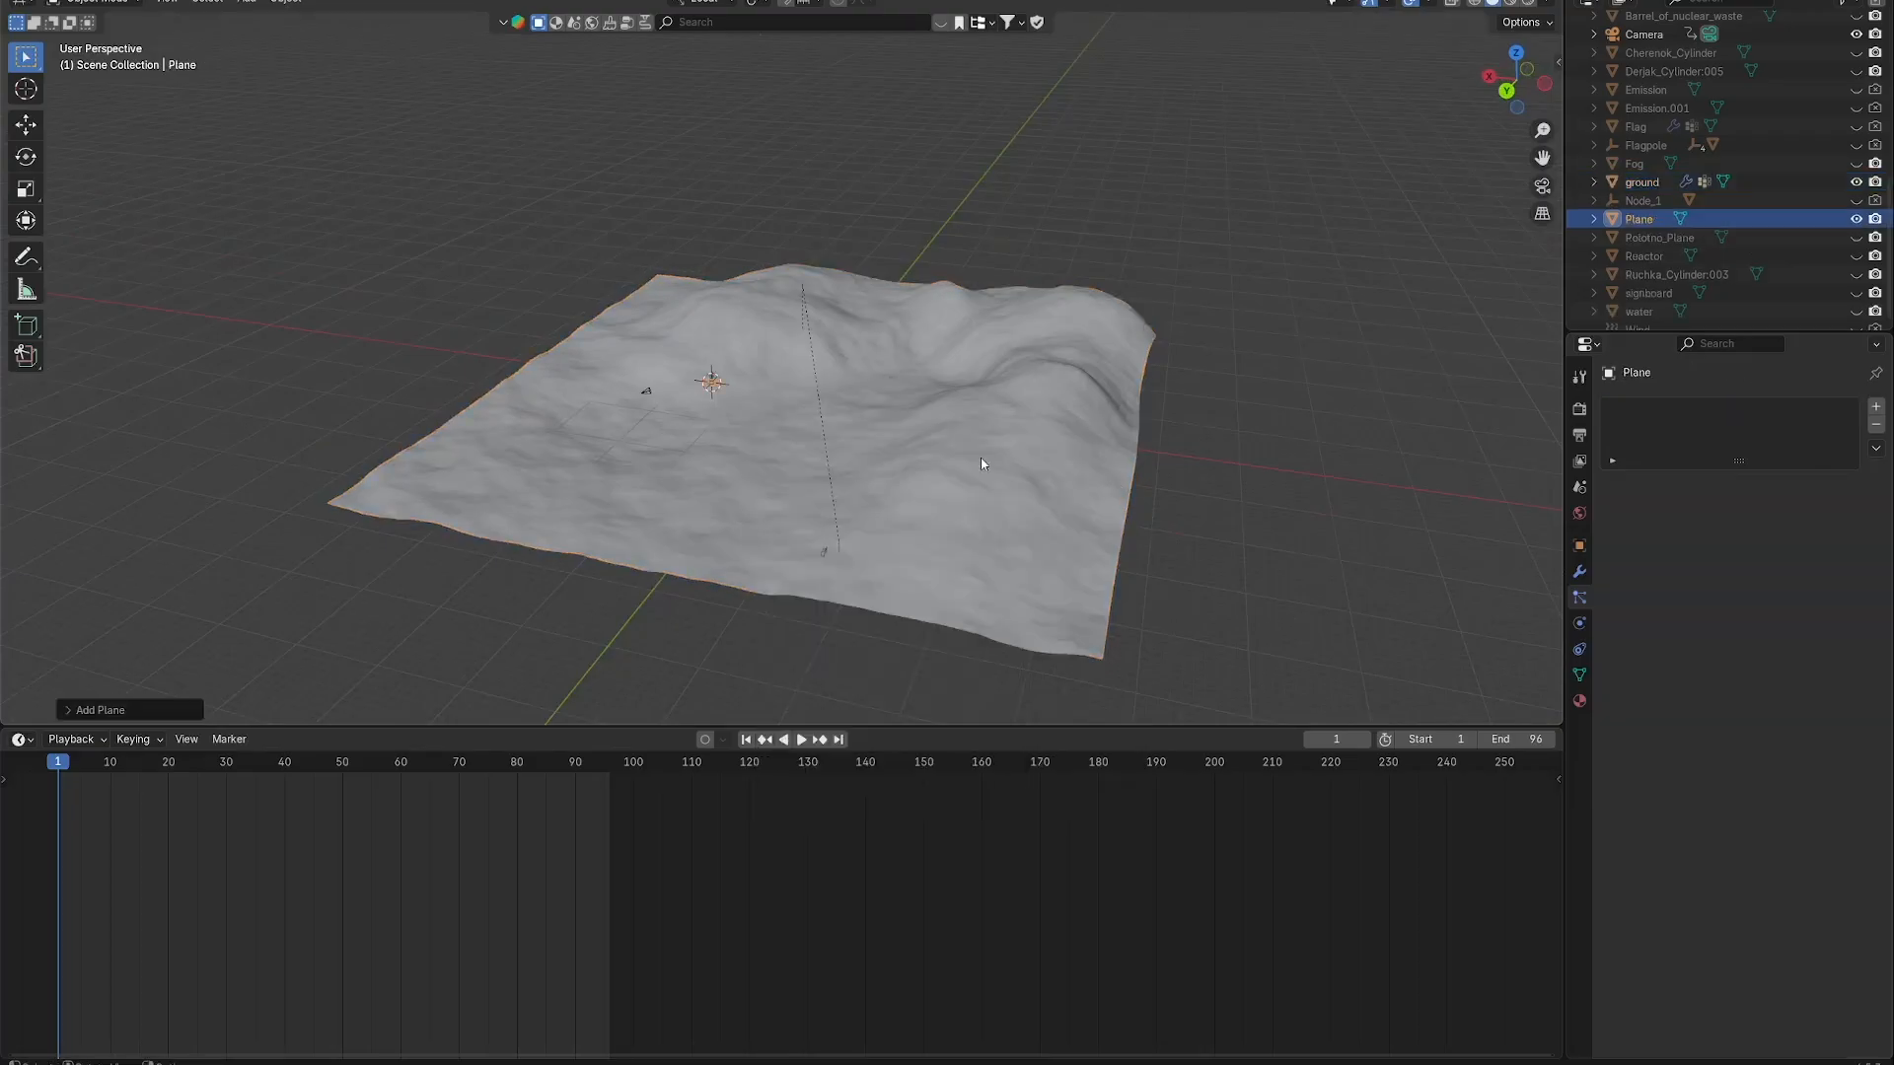
key(g)
key(x)
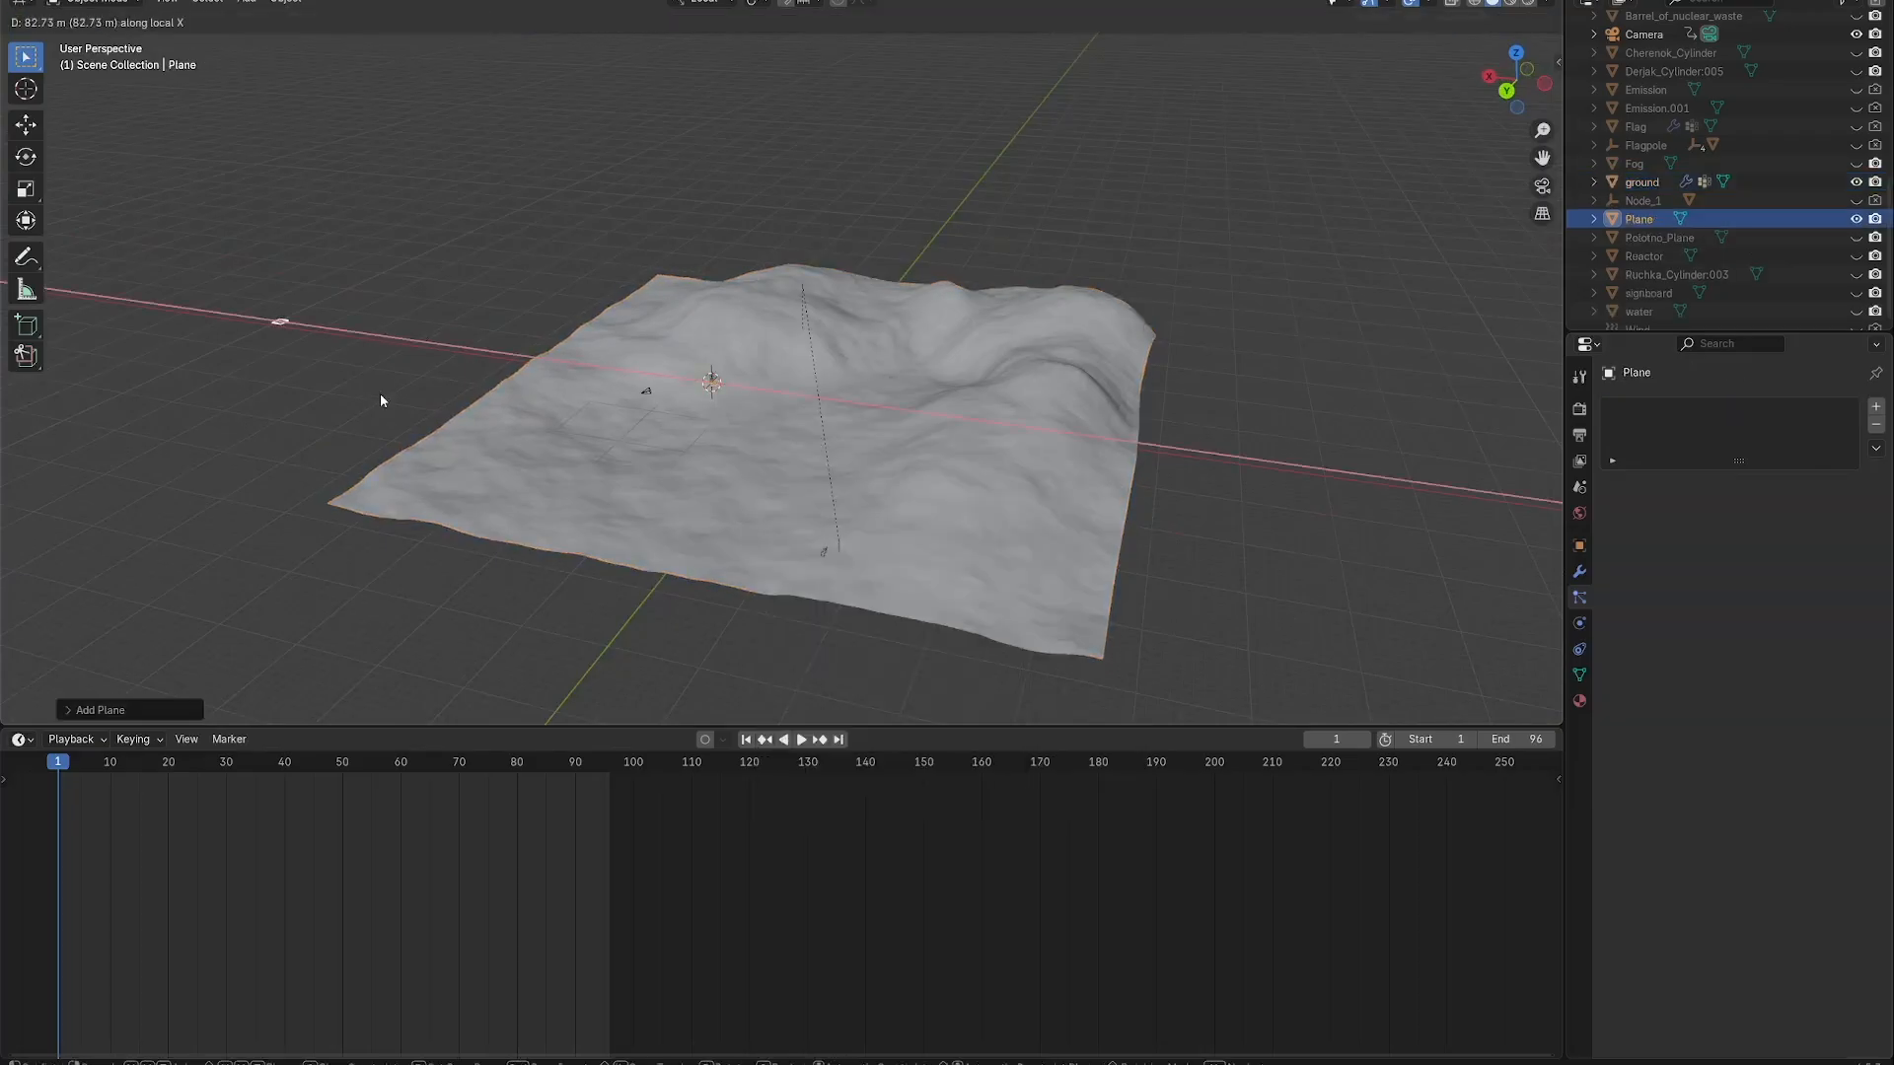
click(380, 394)
Scale the new plane up to roughly the size of the neighbouring ground terrain.
middle_drag(302, 402, 533, 326)
key(s)
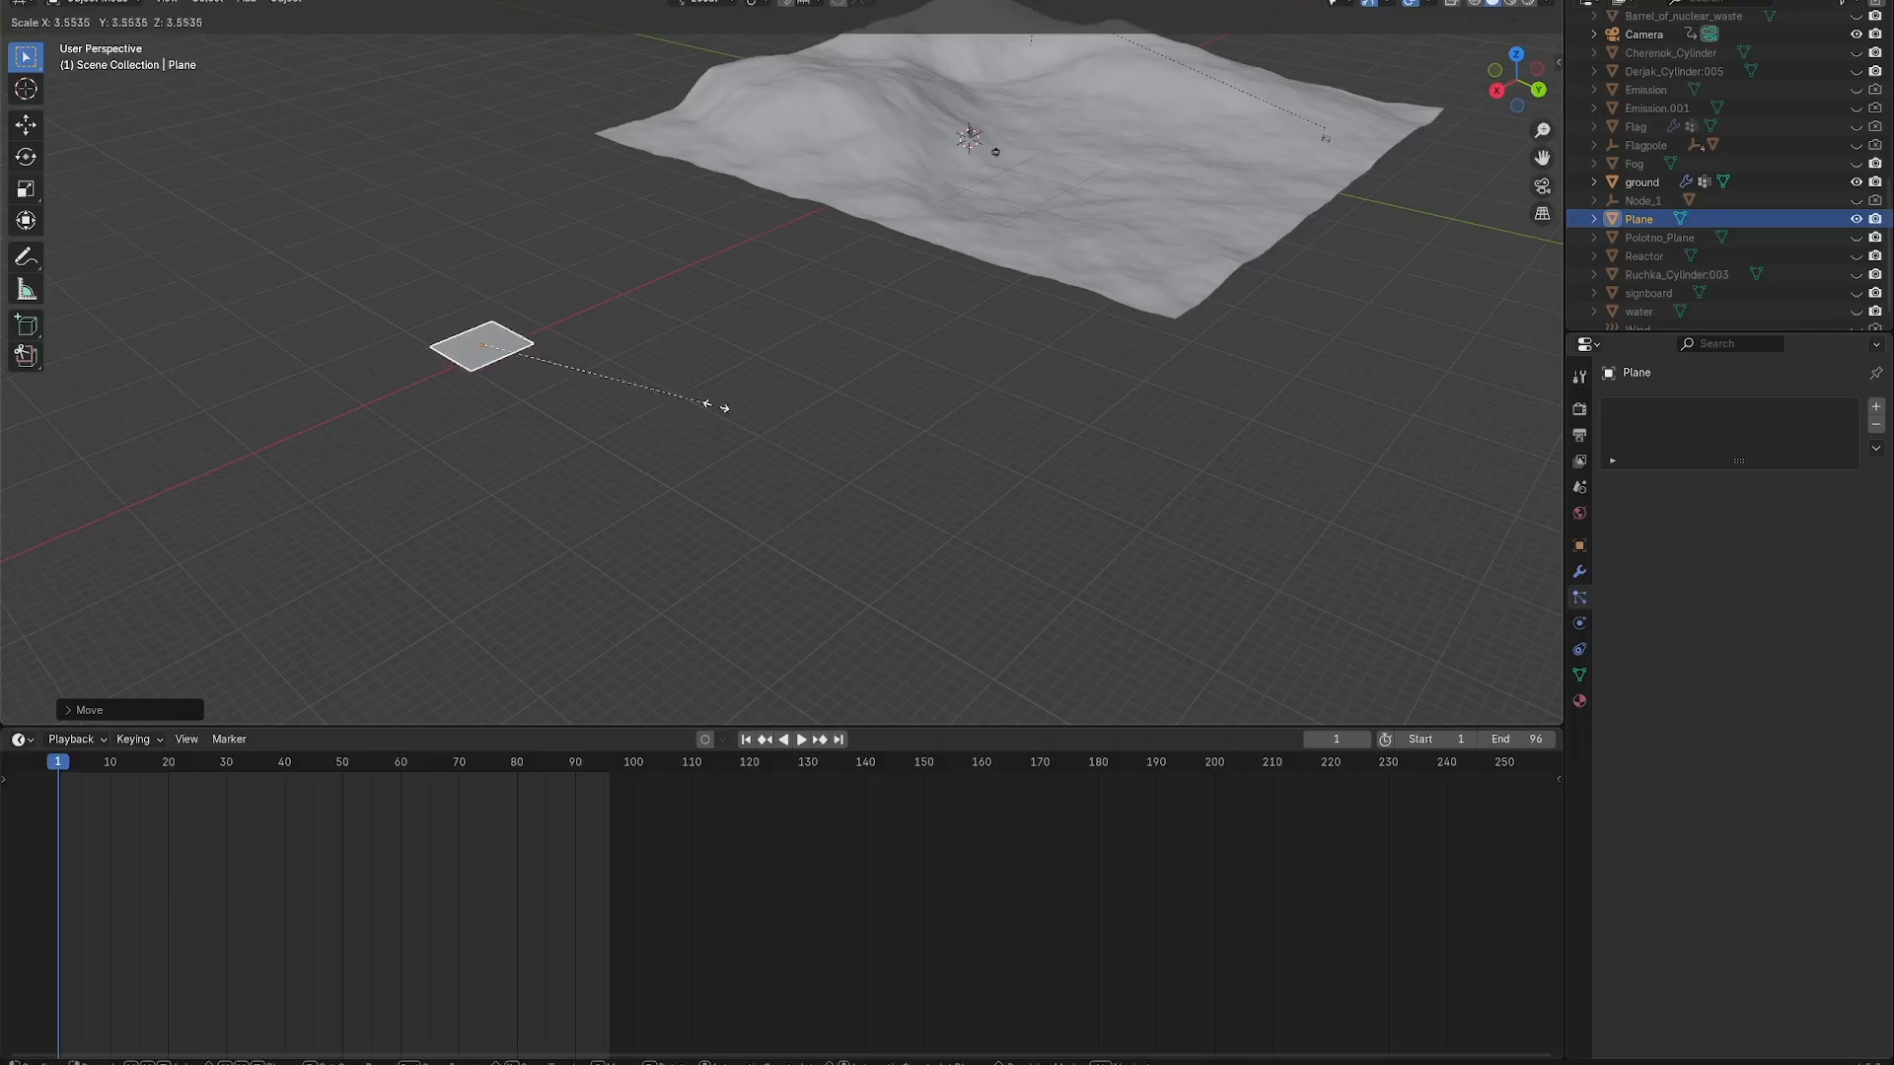
click(1485, 515)
scroll(820, 499, down, 4)
key(s)
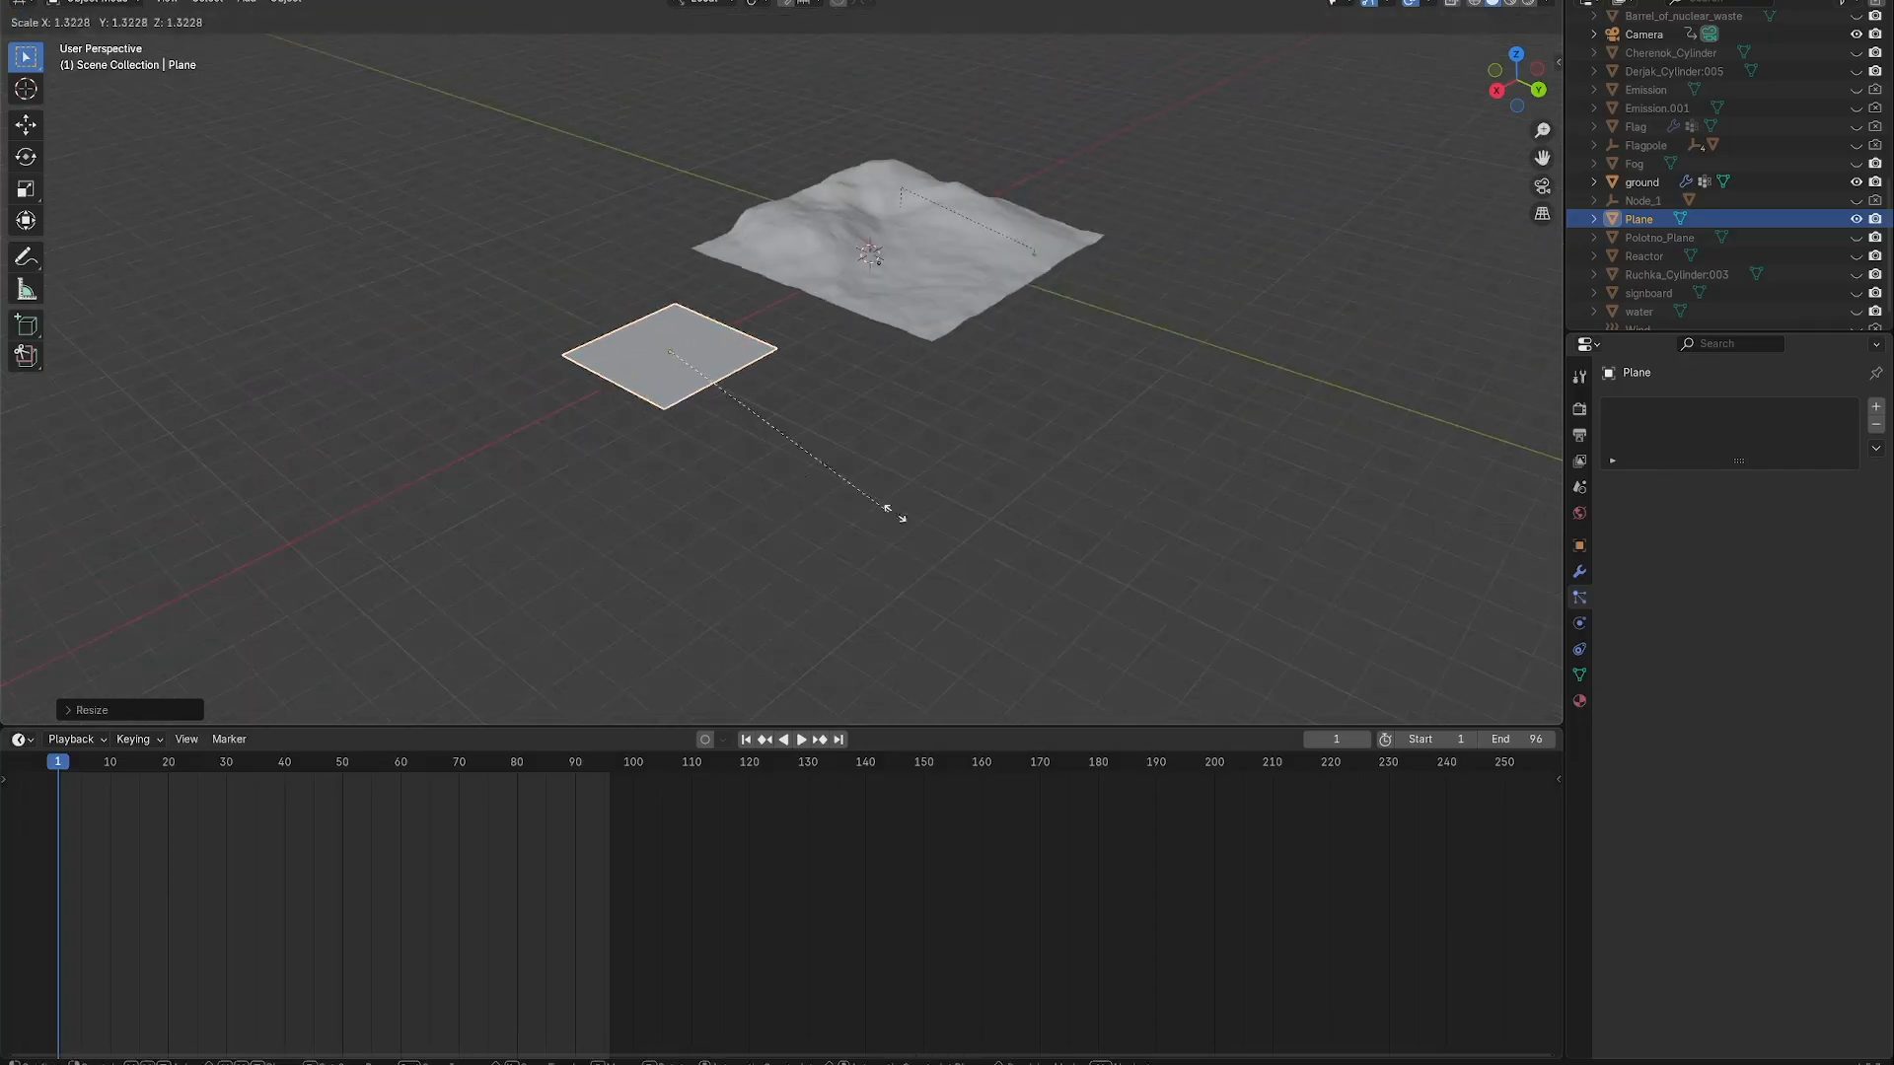
click(1223, 528)
Subdivide the whole plane in Edit Mode with 100 cuts.
middle_drag(727, 478, 761, 516)
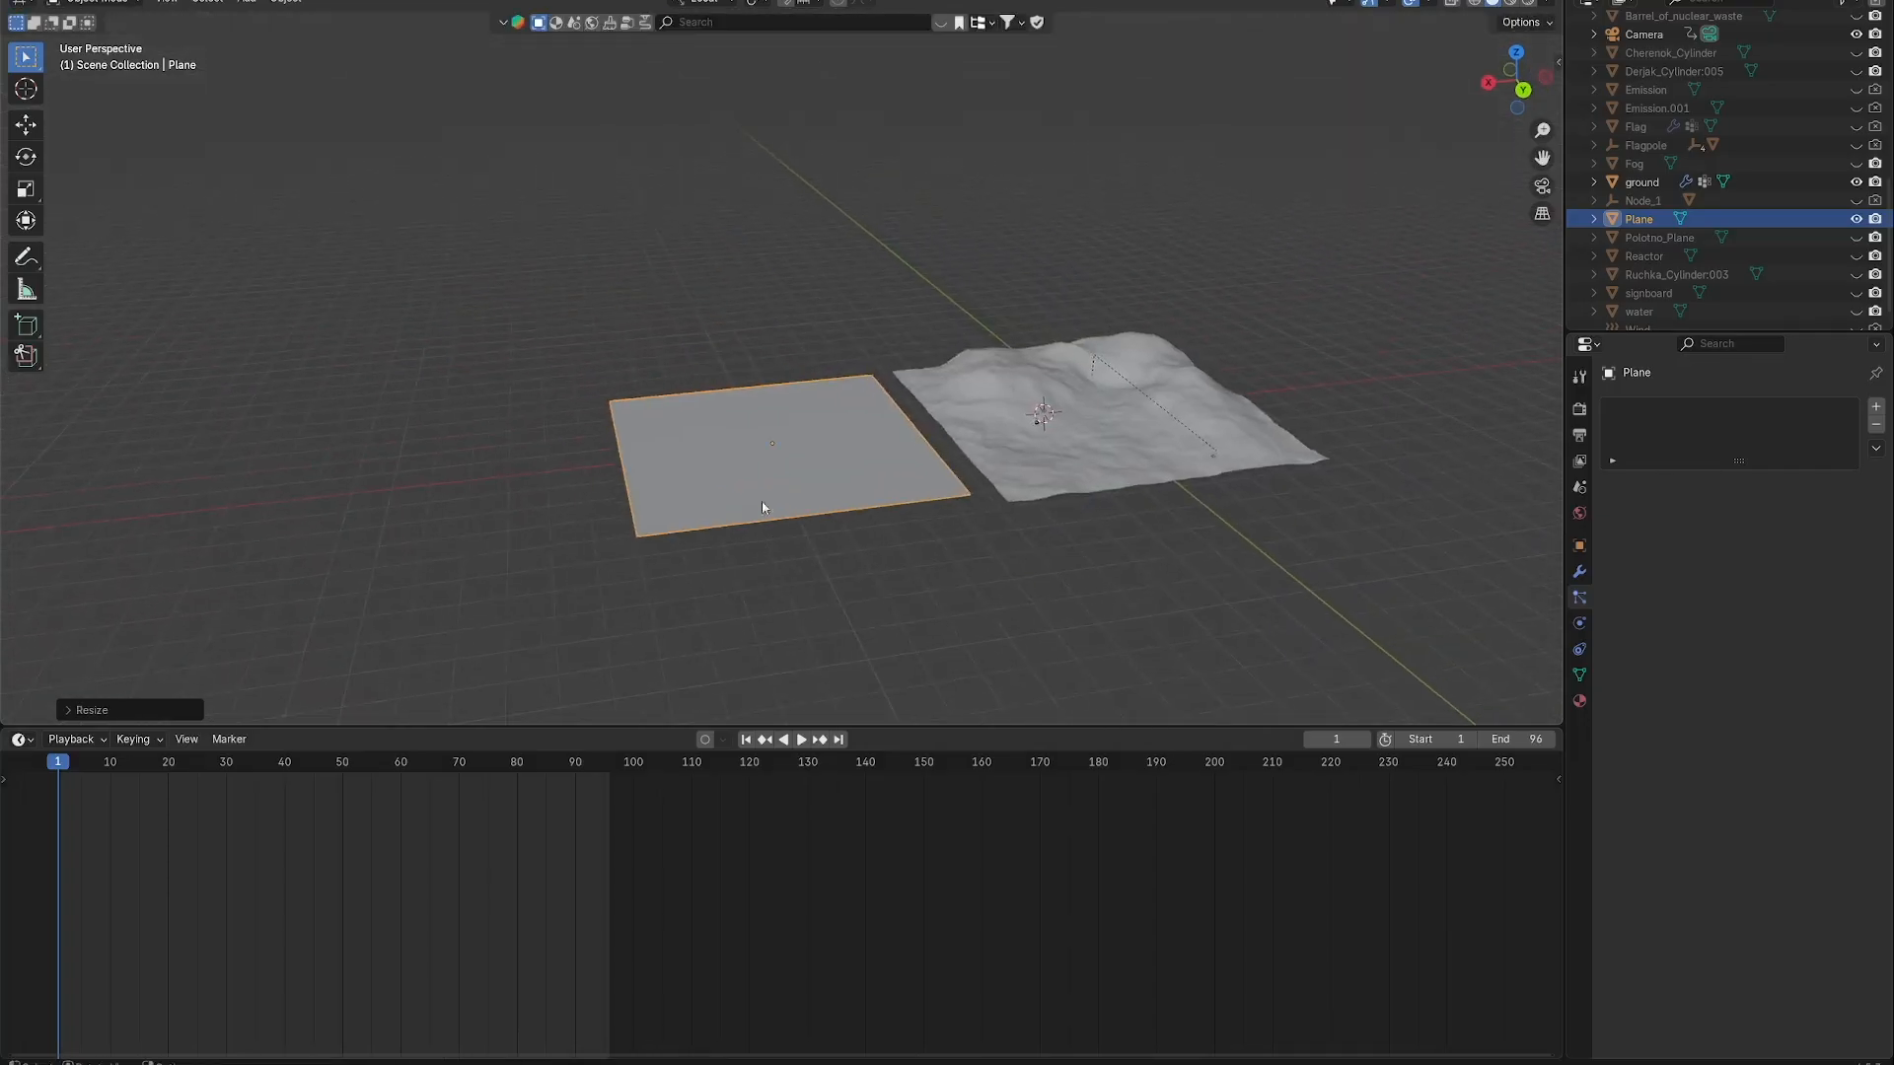
scroll(769, 490, up, 3)
key(Tab)
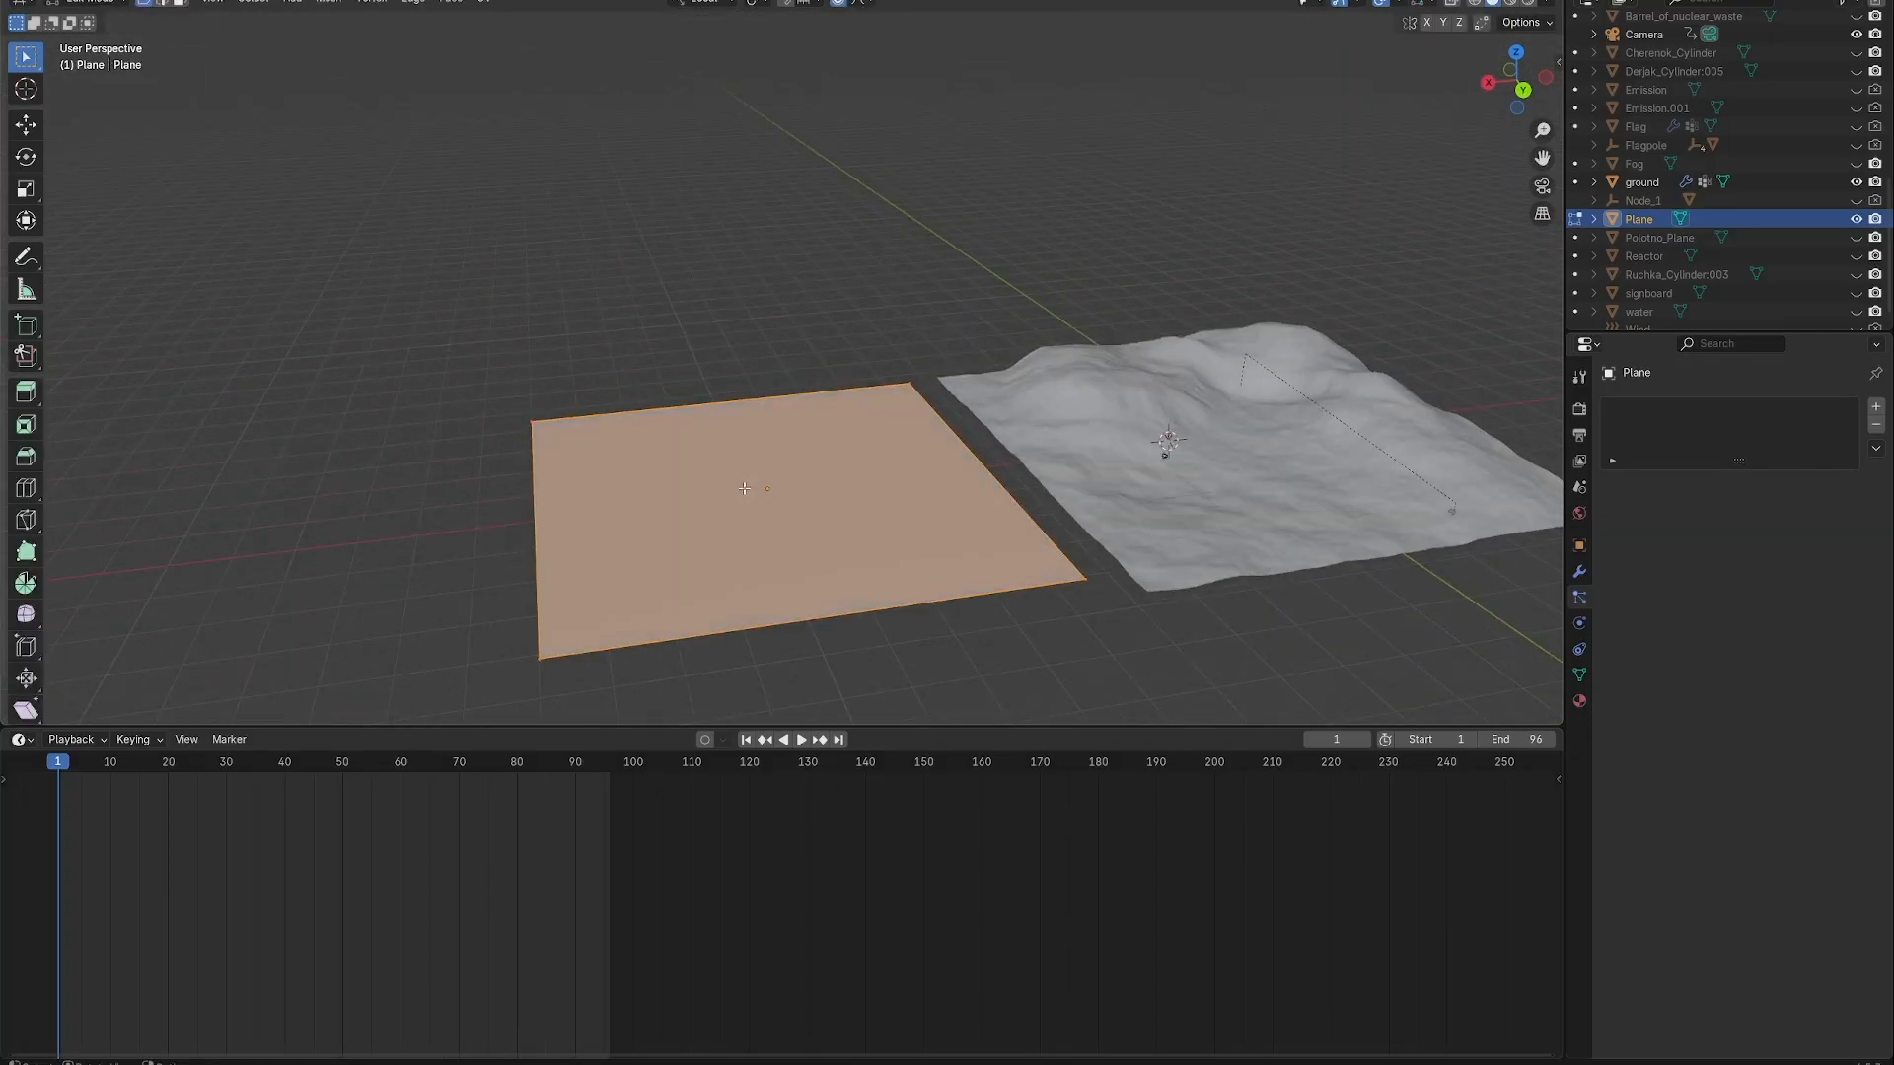
right_click(743, 488)
click(724, 485)
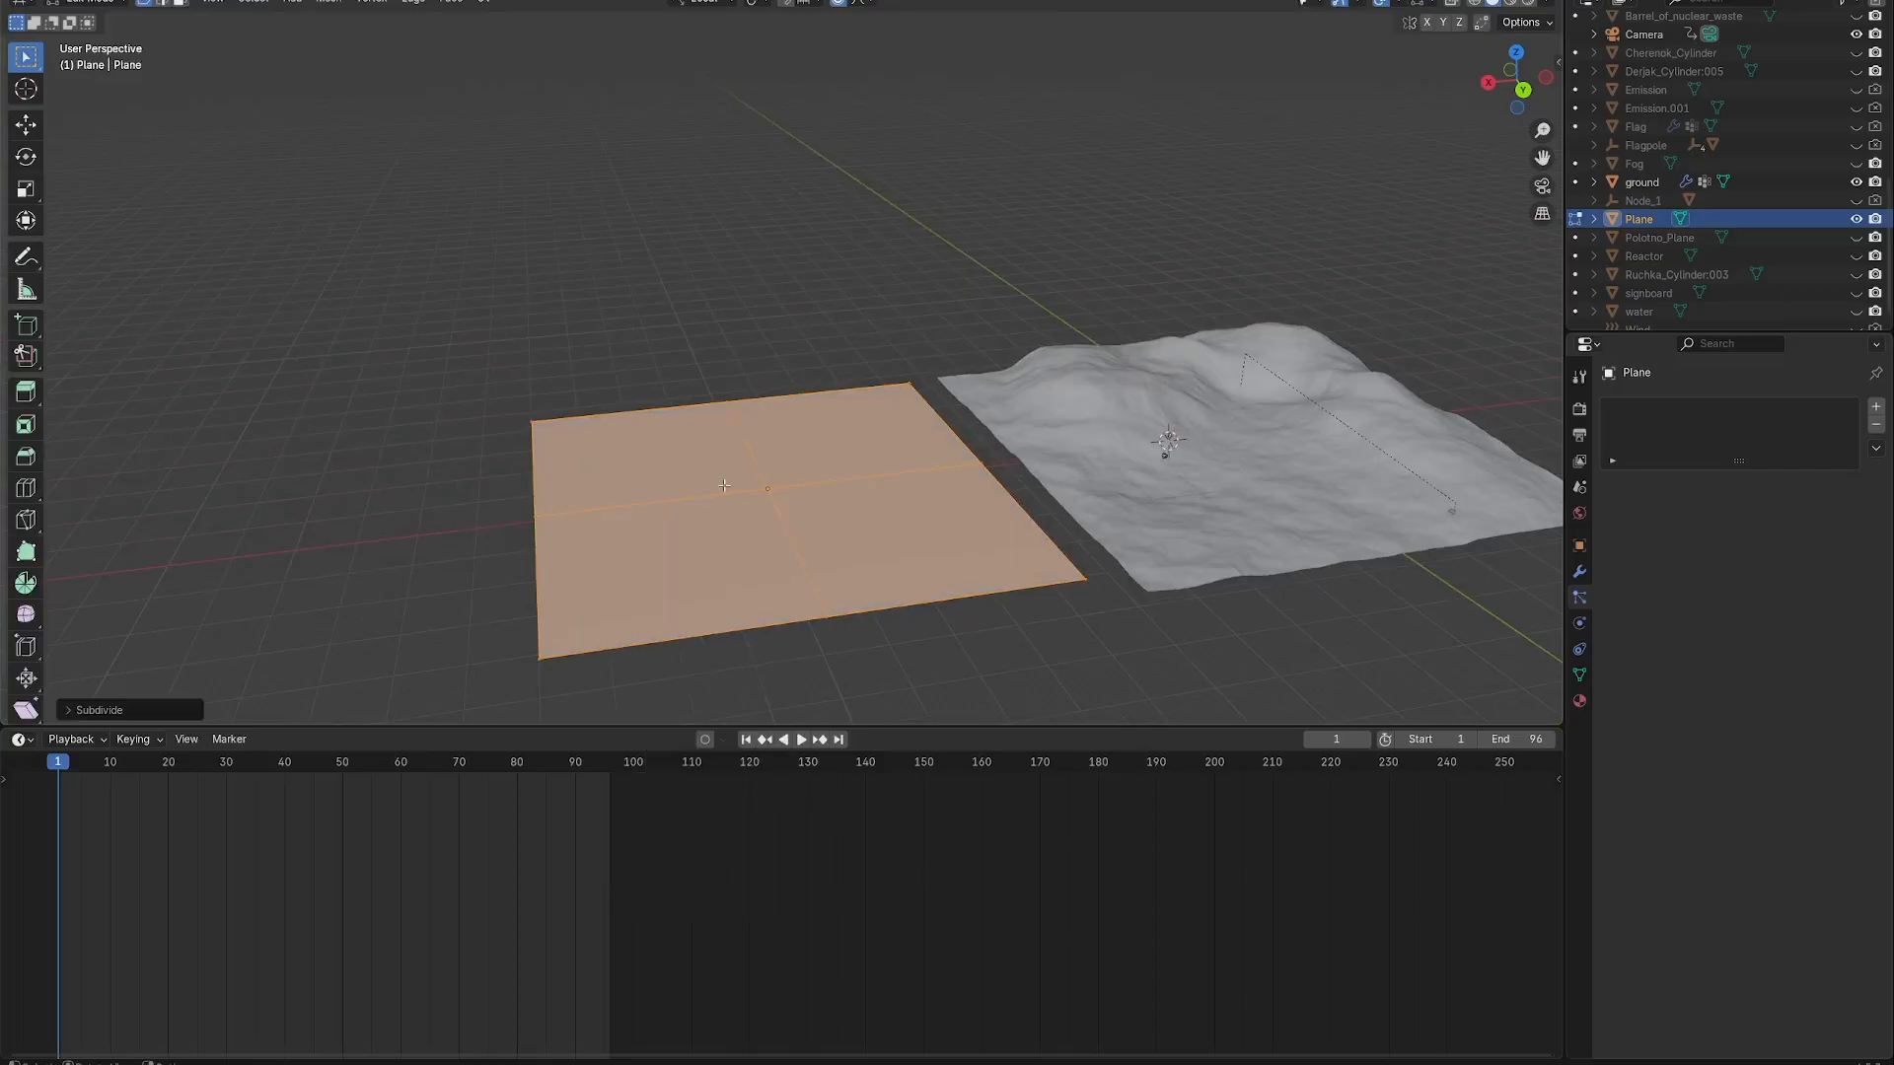
click(67, 710)
click(243, 583)
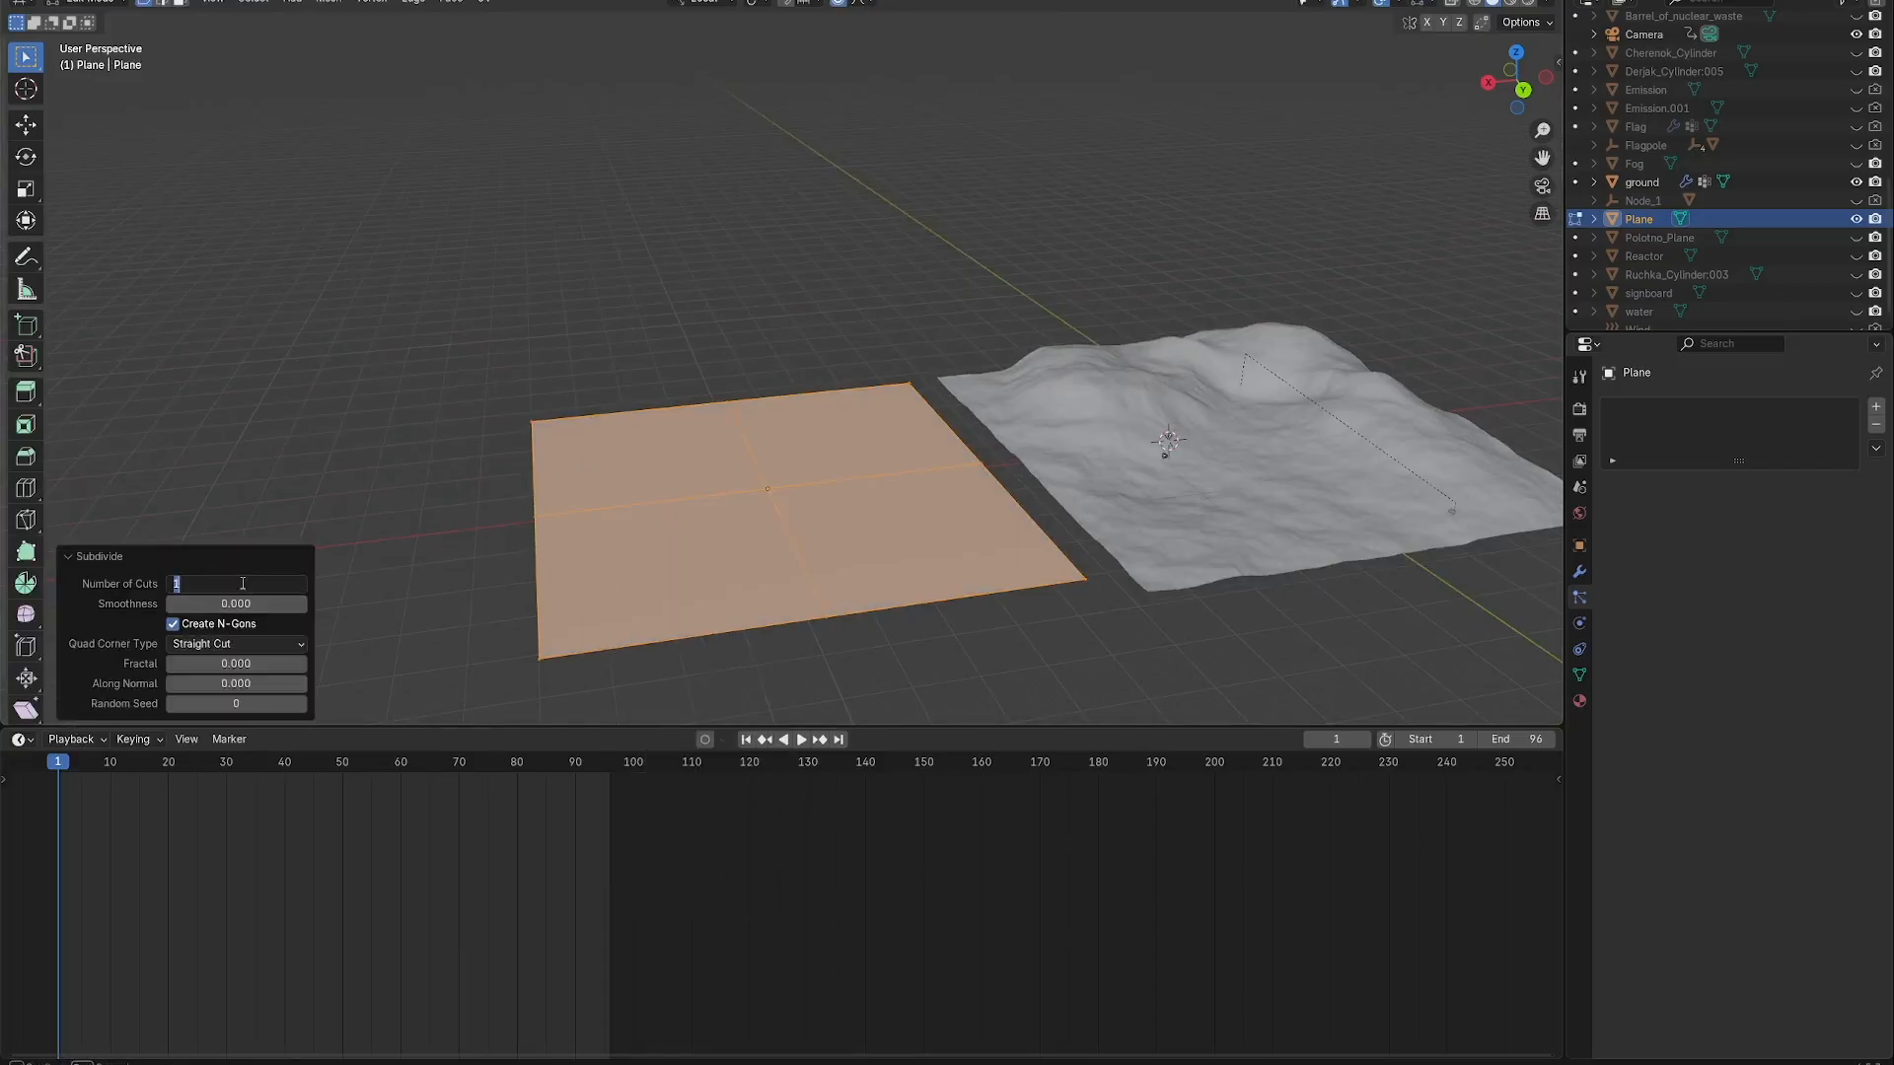
text(100)
key(Return)
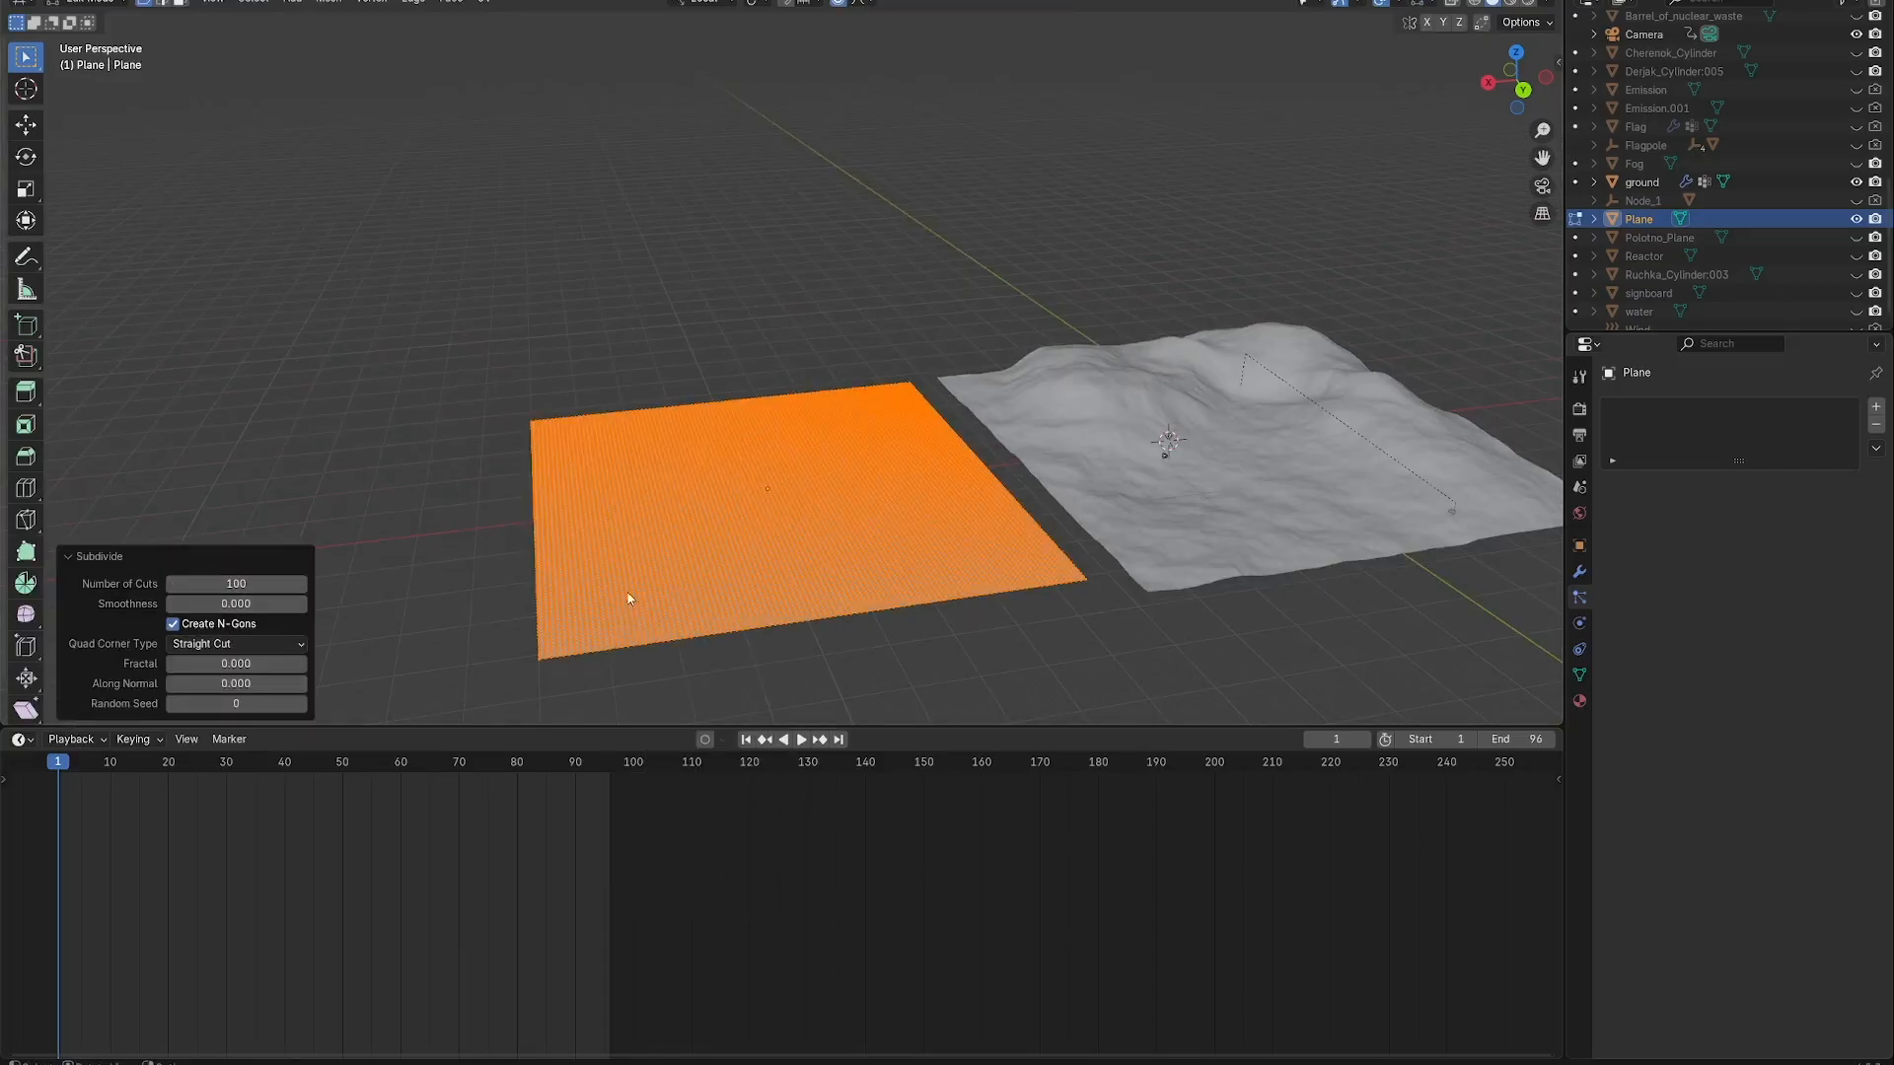
middle_drag(625, 596, 652, 618)
scroll(662, 458, up, 3)
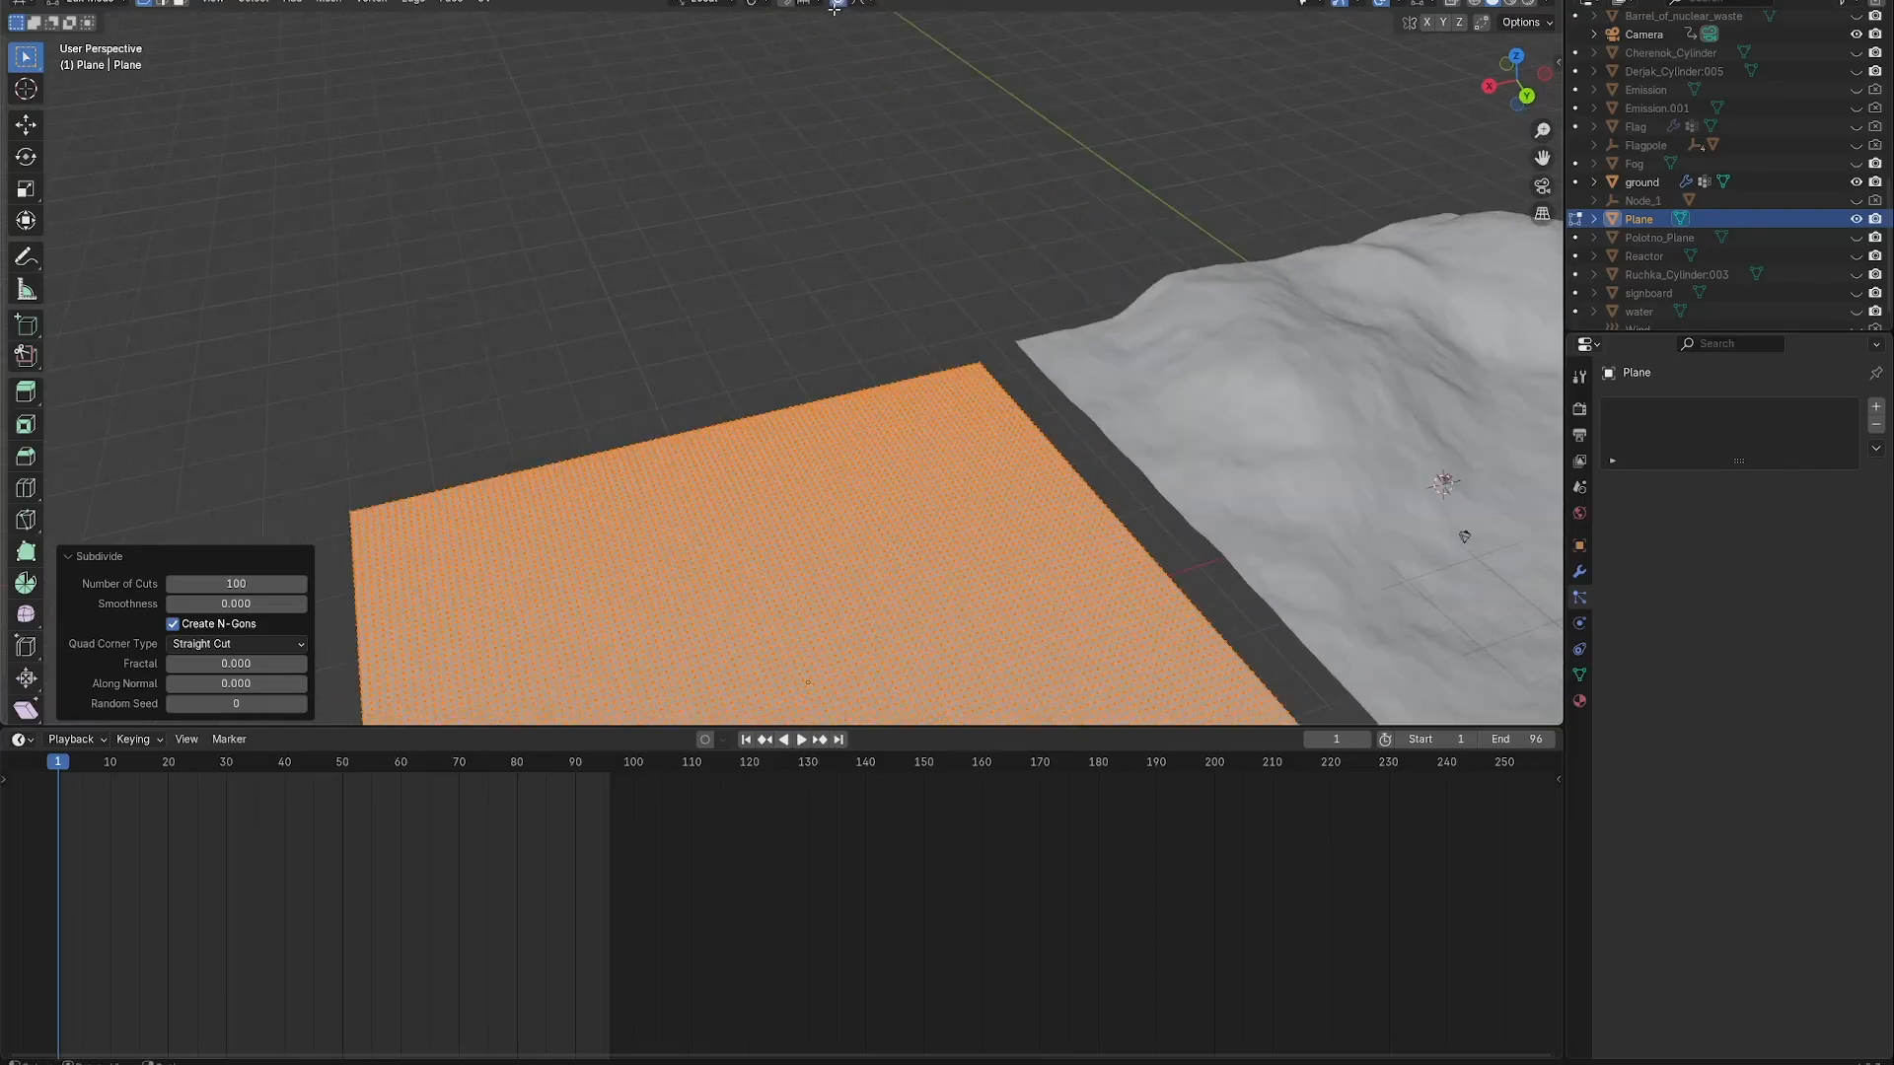
Raise a small hill about 1.4 m high near the plane's corner away from the terrain, using smooth proportional editing of about 9.85 m.
shift+middle_drag(562, 498, 560, 421)
key(alt+a)
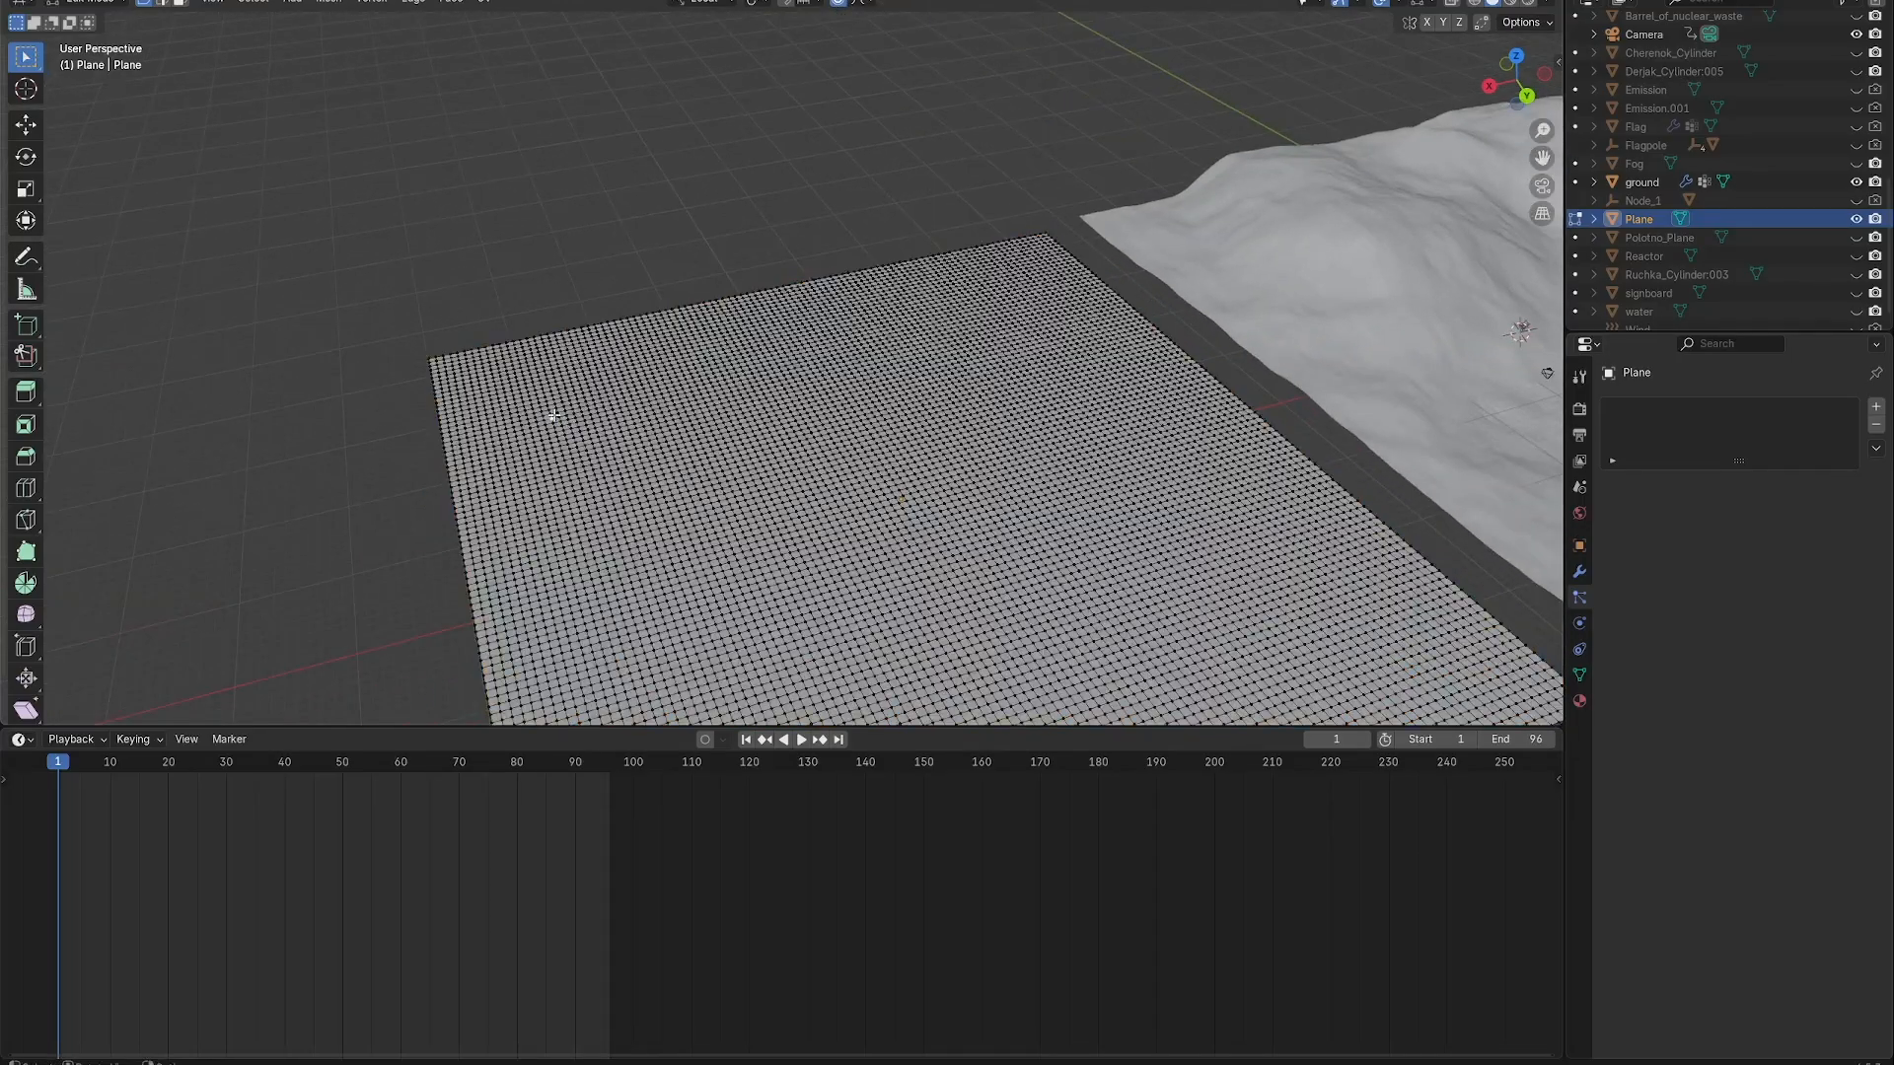
key(g)
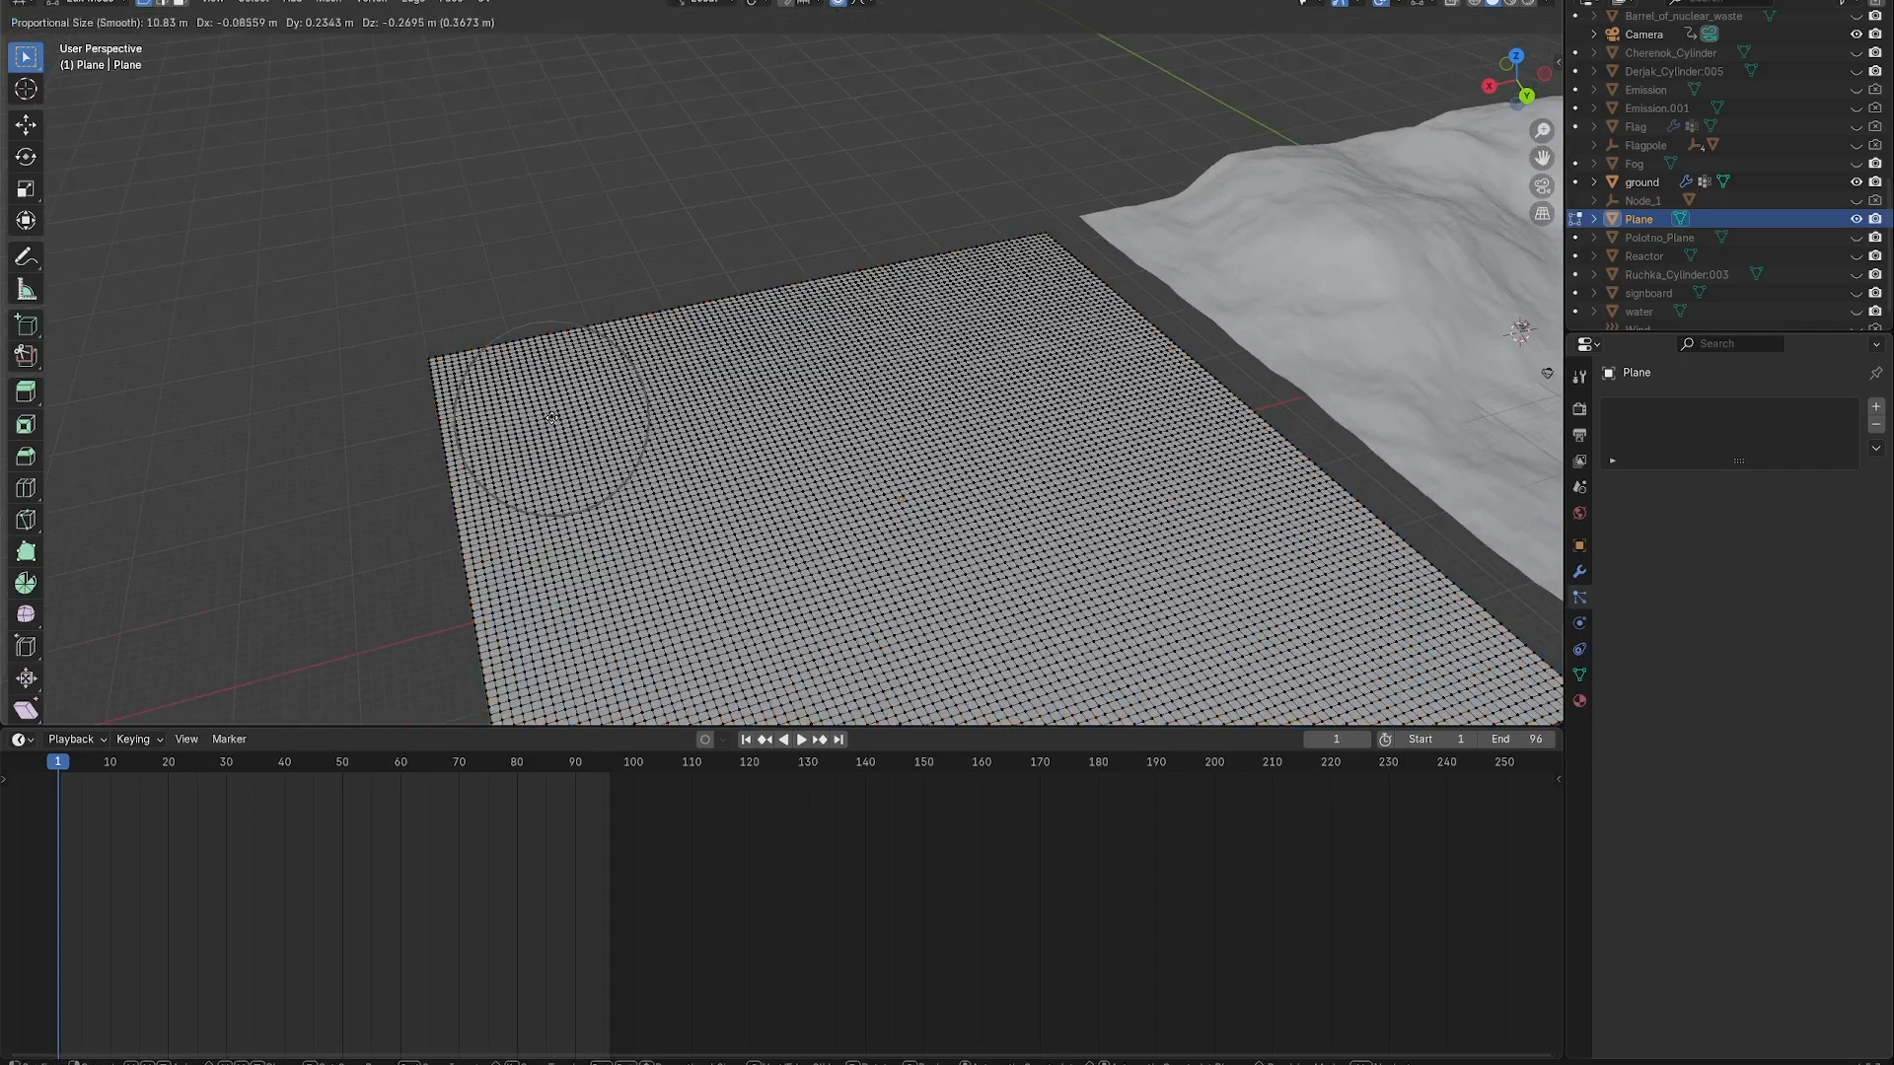
scroll(552, 420, up, 1)
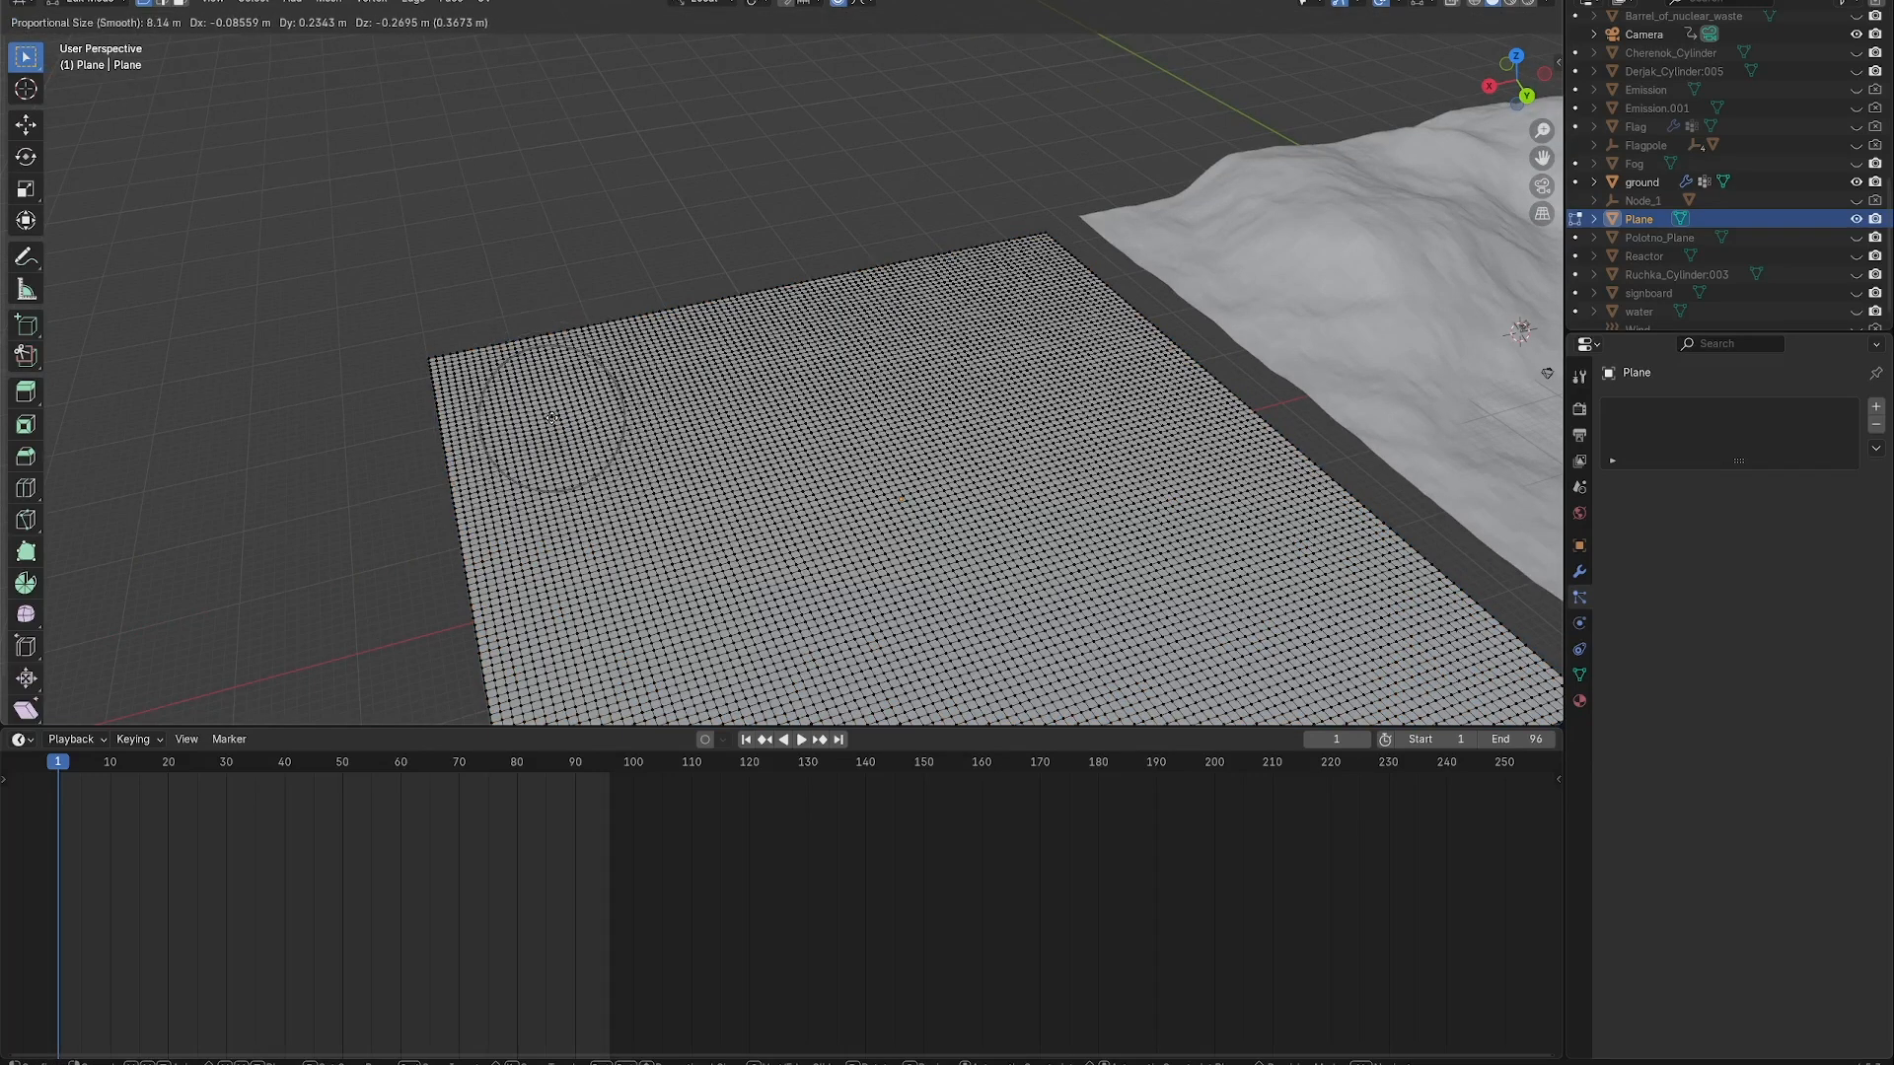
click(618, 418)
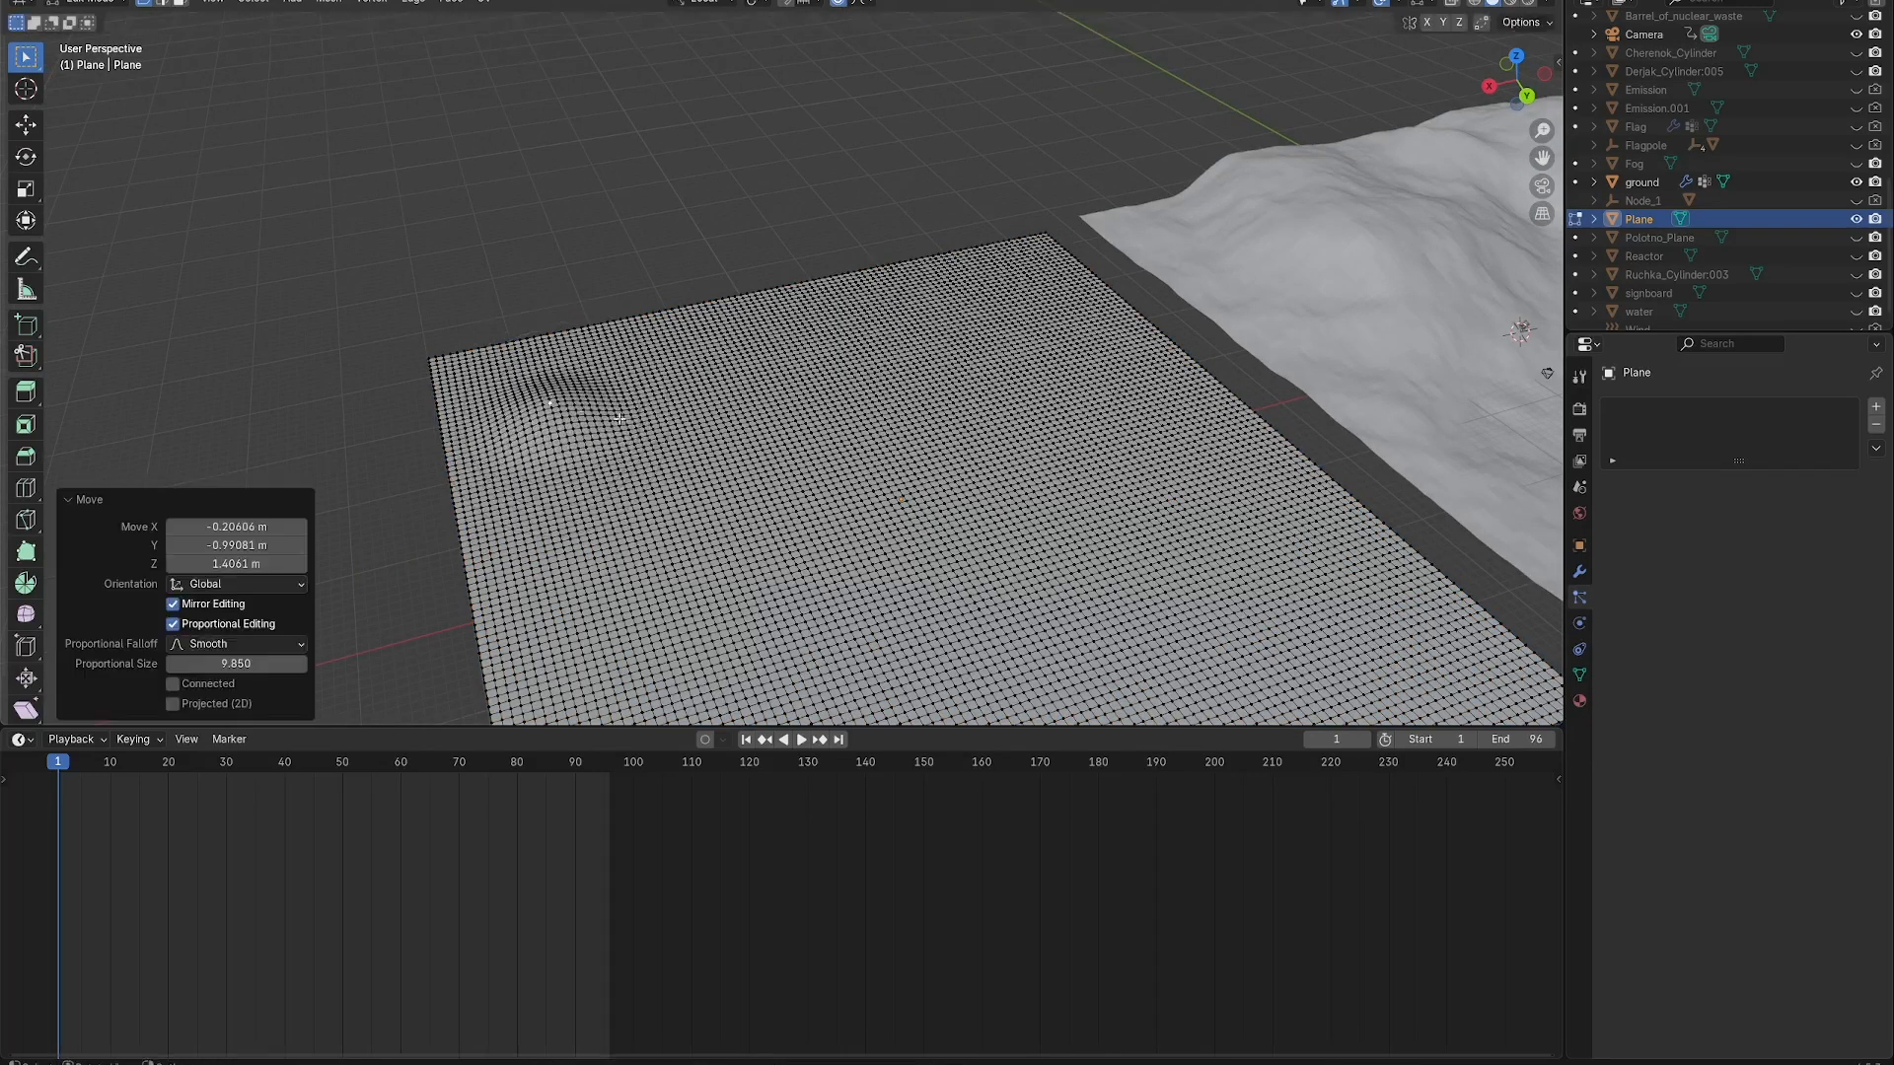
key(g)
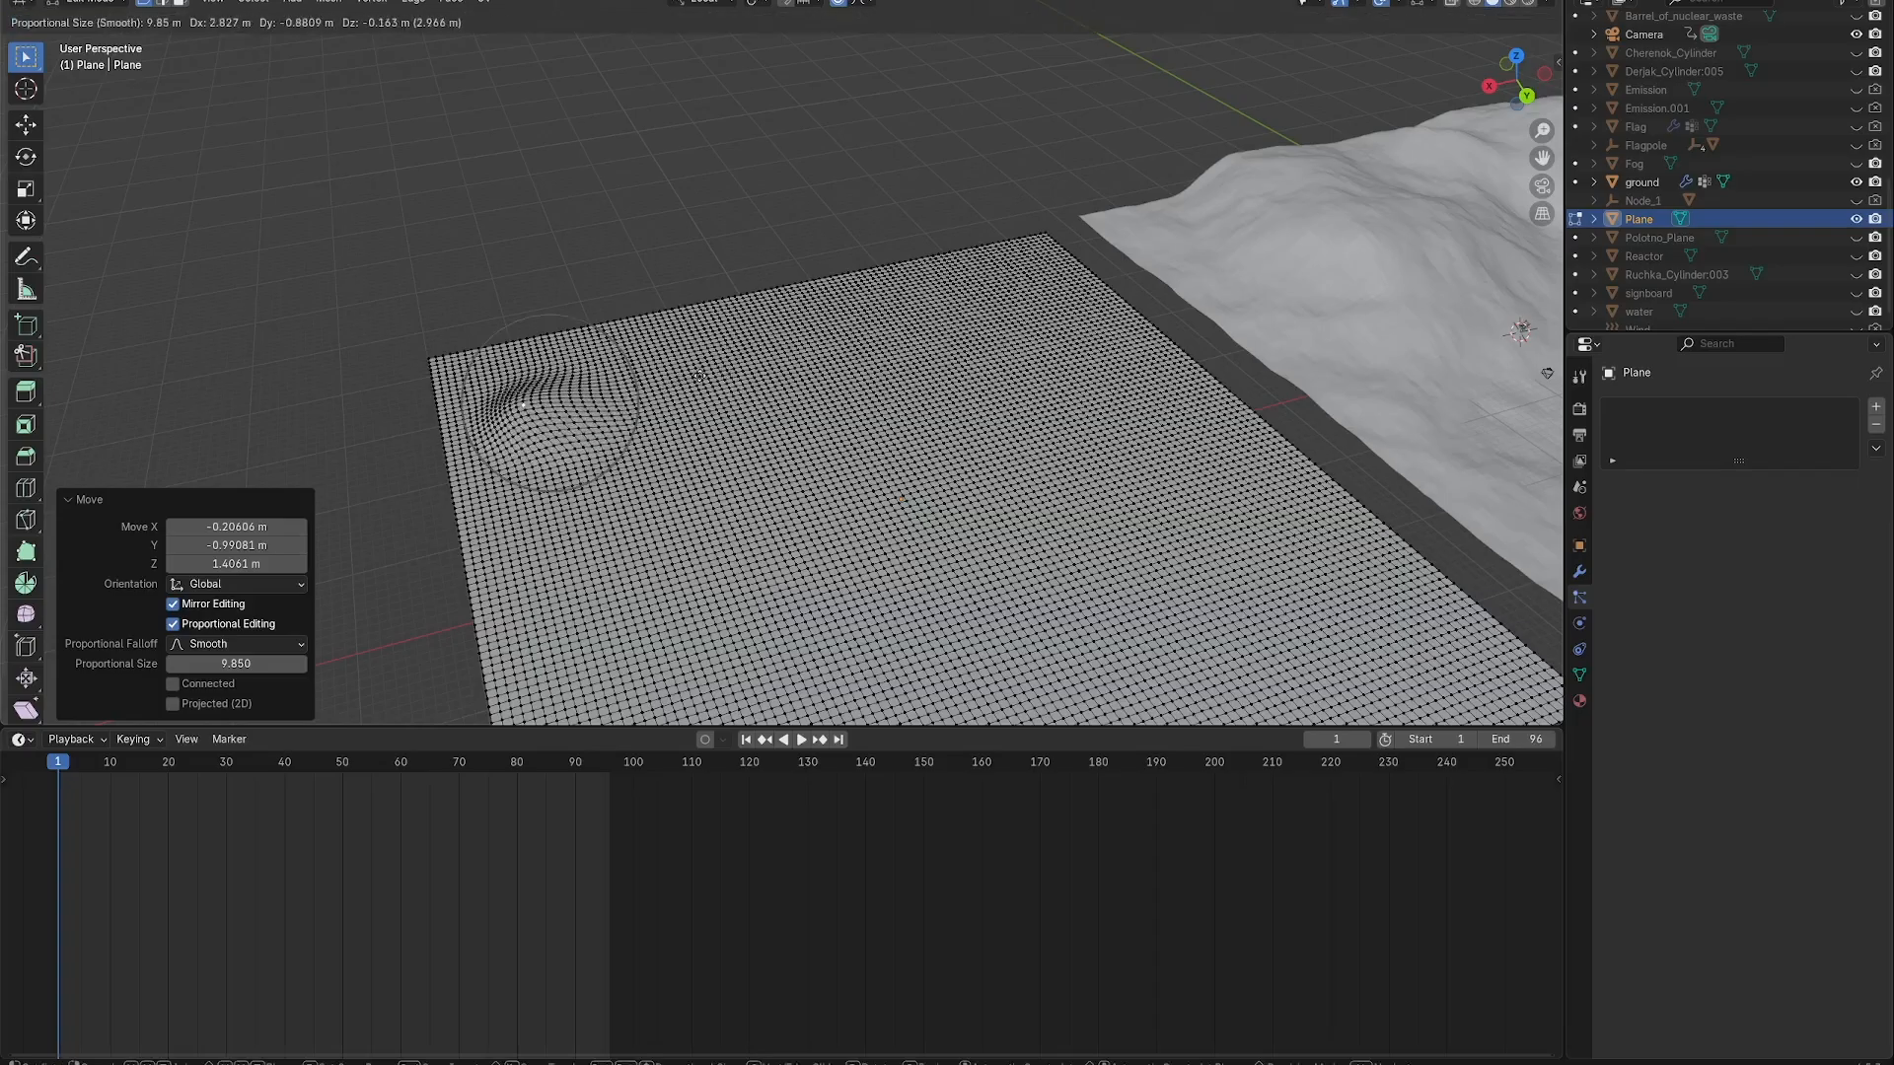
click(782, 359)
Raise a second small hill about 1.5 m high beside the first along the plane's back edge, with proportional size about 9.85 m.
click(782, 359)
key(g)
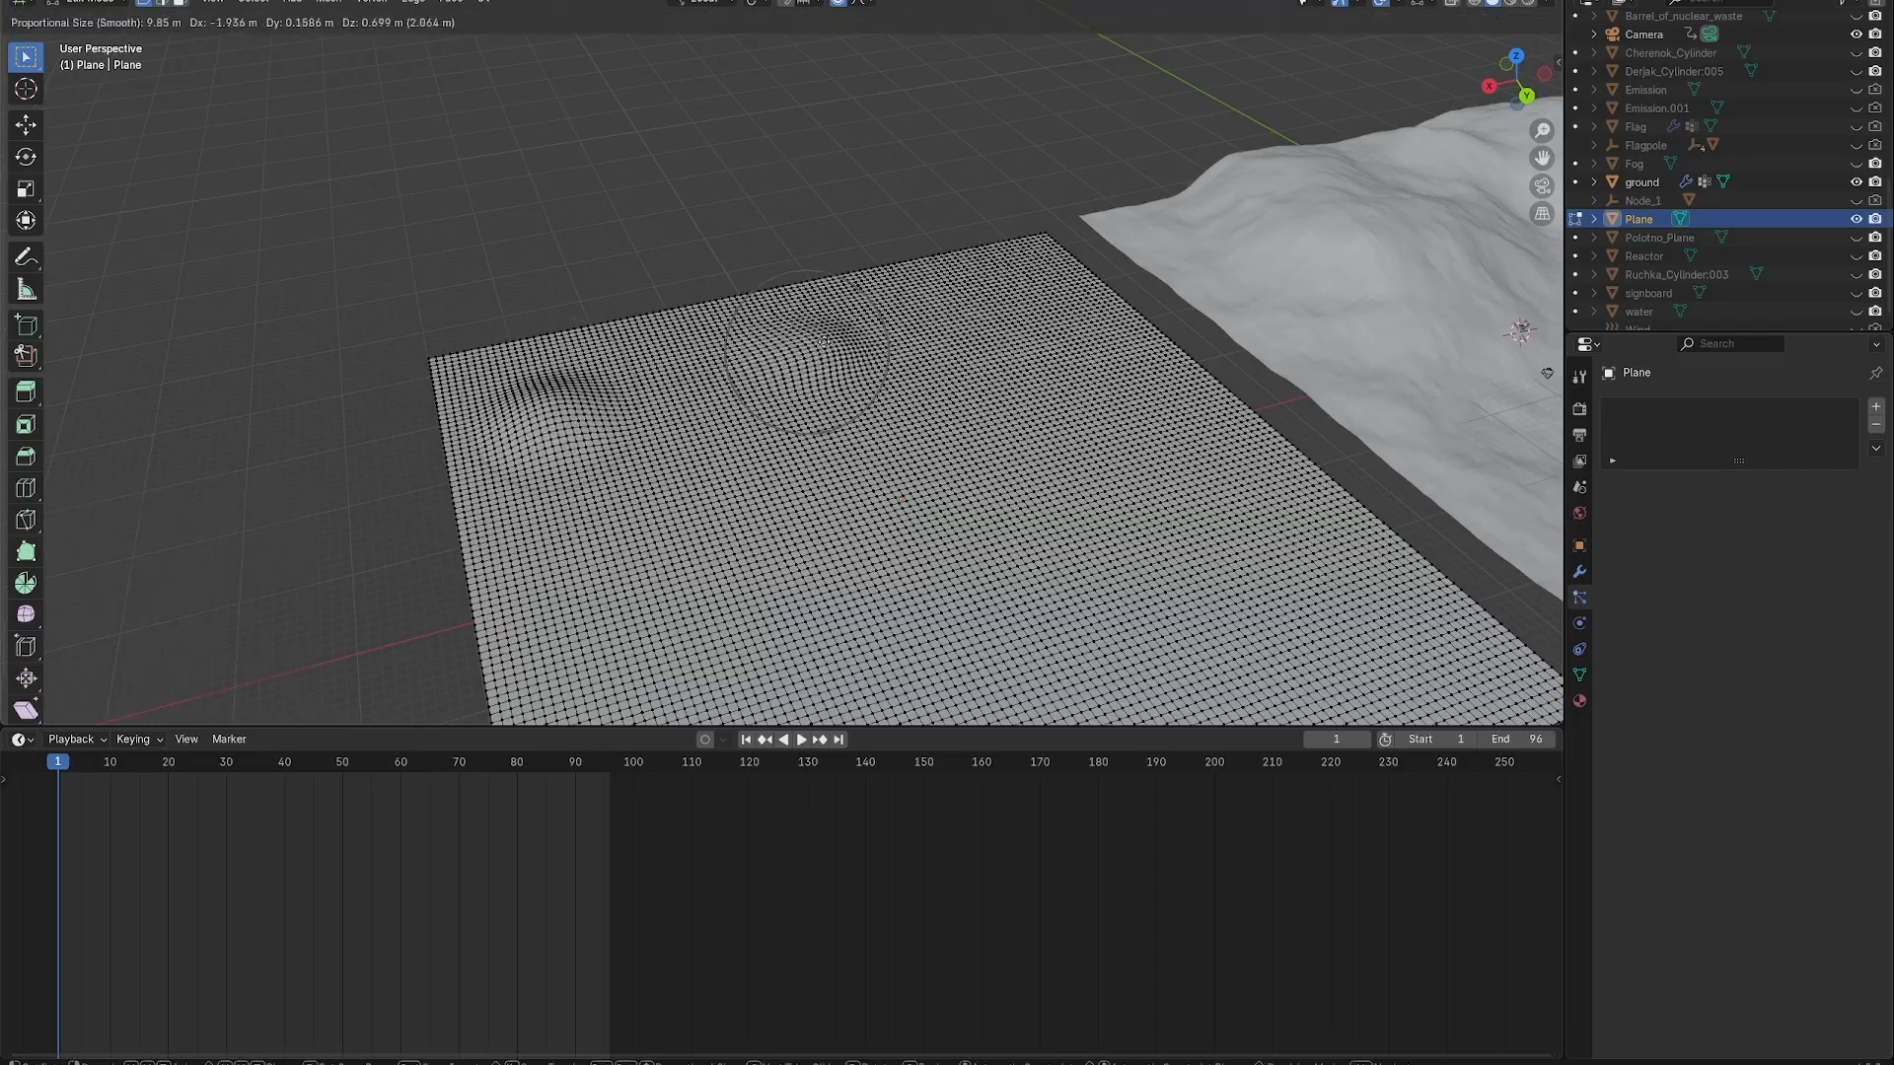
click(809, 331)
Raise a broader hill about 2.85 m high in front of the two small ones, with the proportional size enlarged to about 21.1 m.
scroll(712, 360, down, 2)
shift+middle_drag(986, 438, 868, 419)
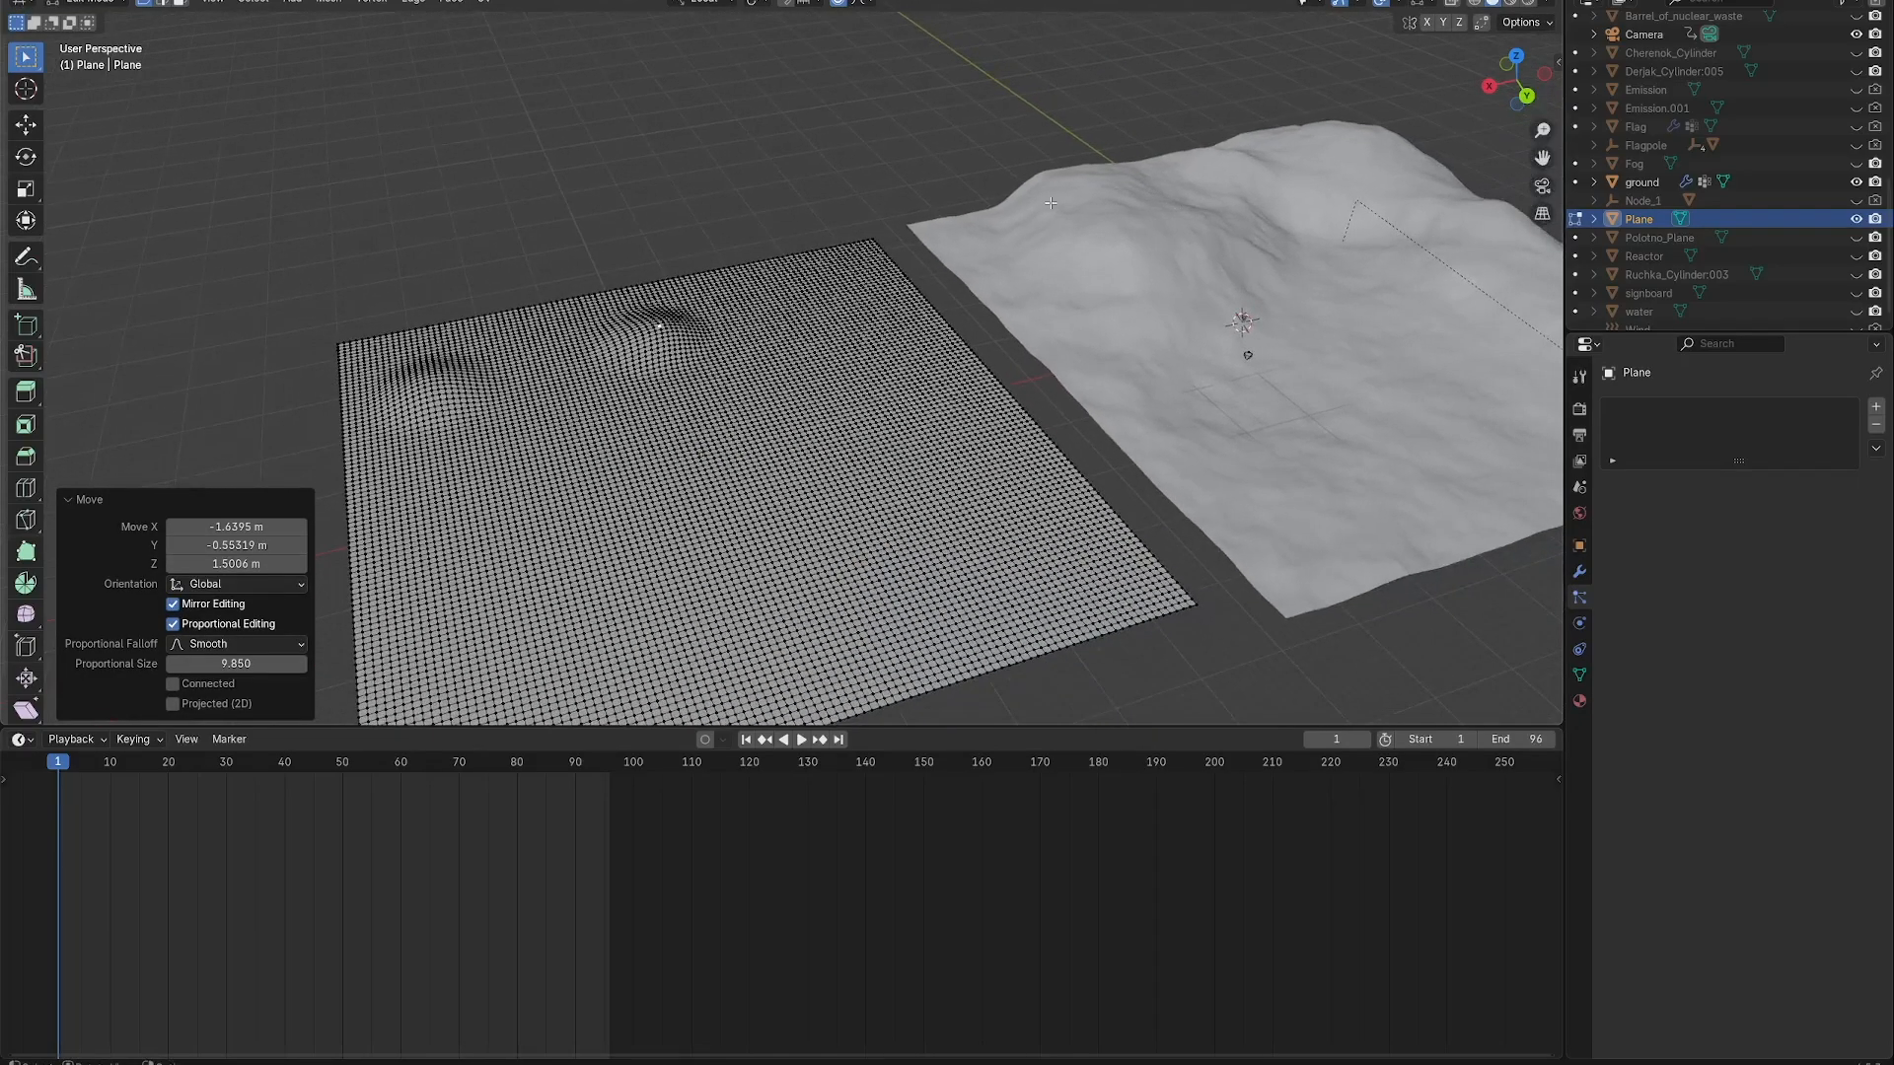
scroll(591, 481, down, 1)
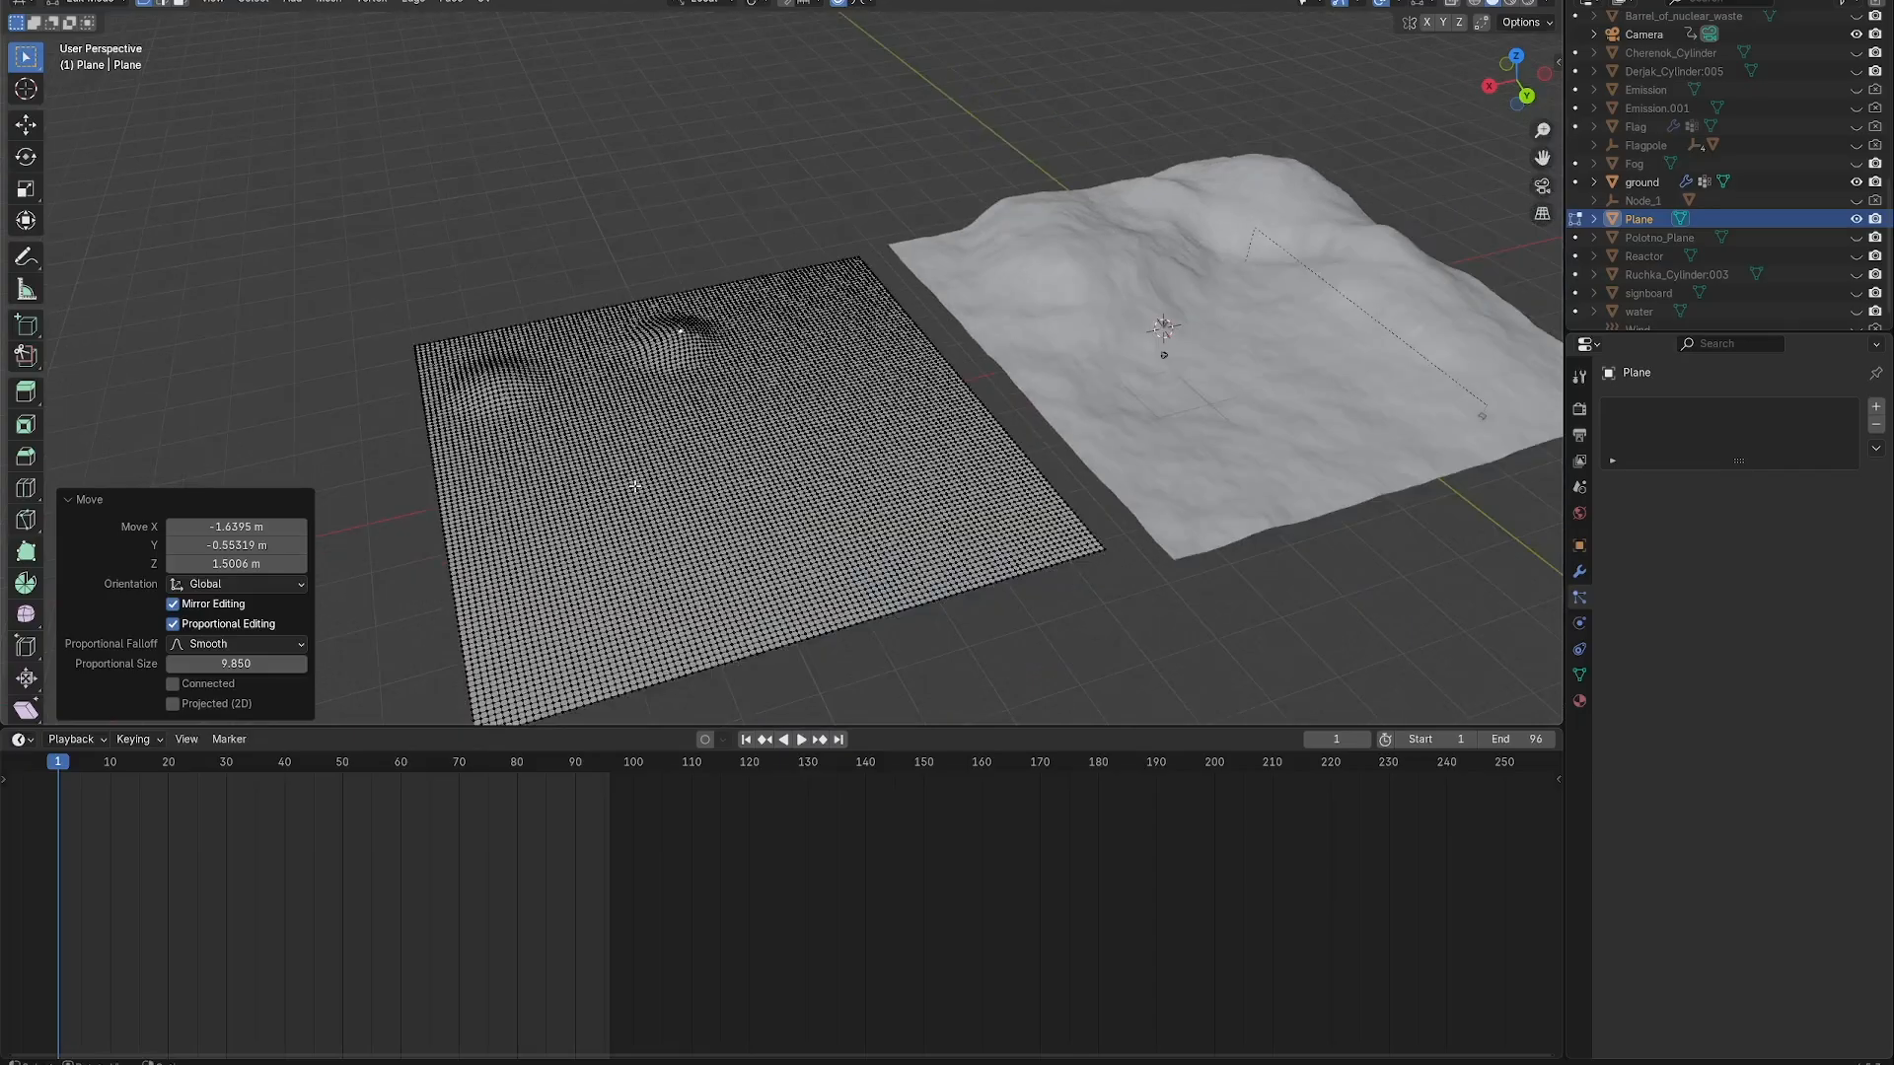
click(635, 485)
key(g)
scroll(636, 488, down, 8)
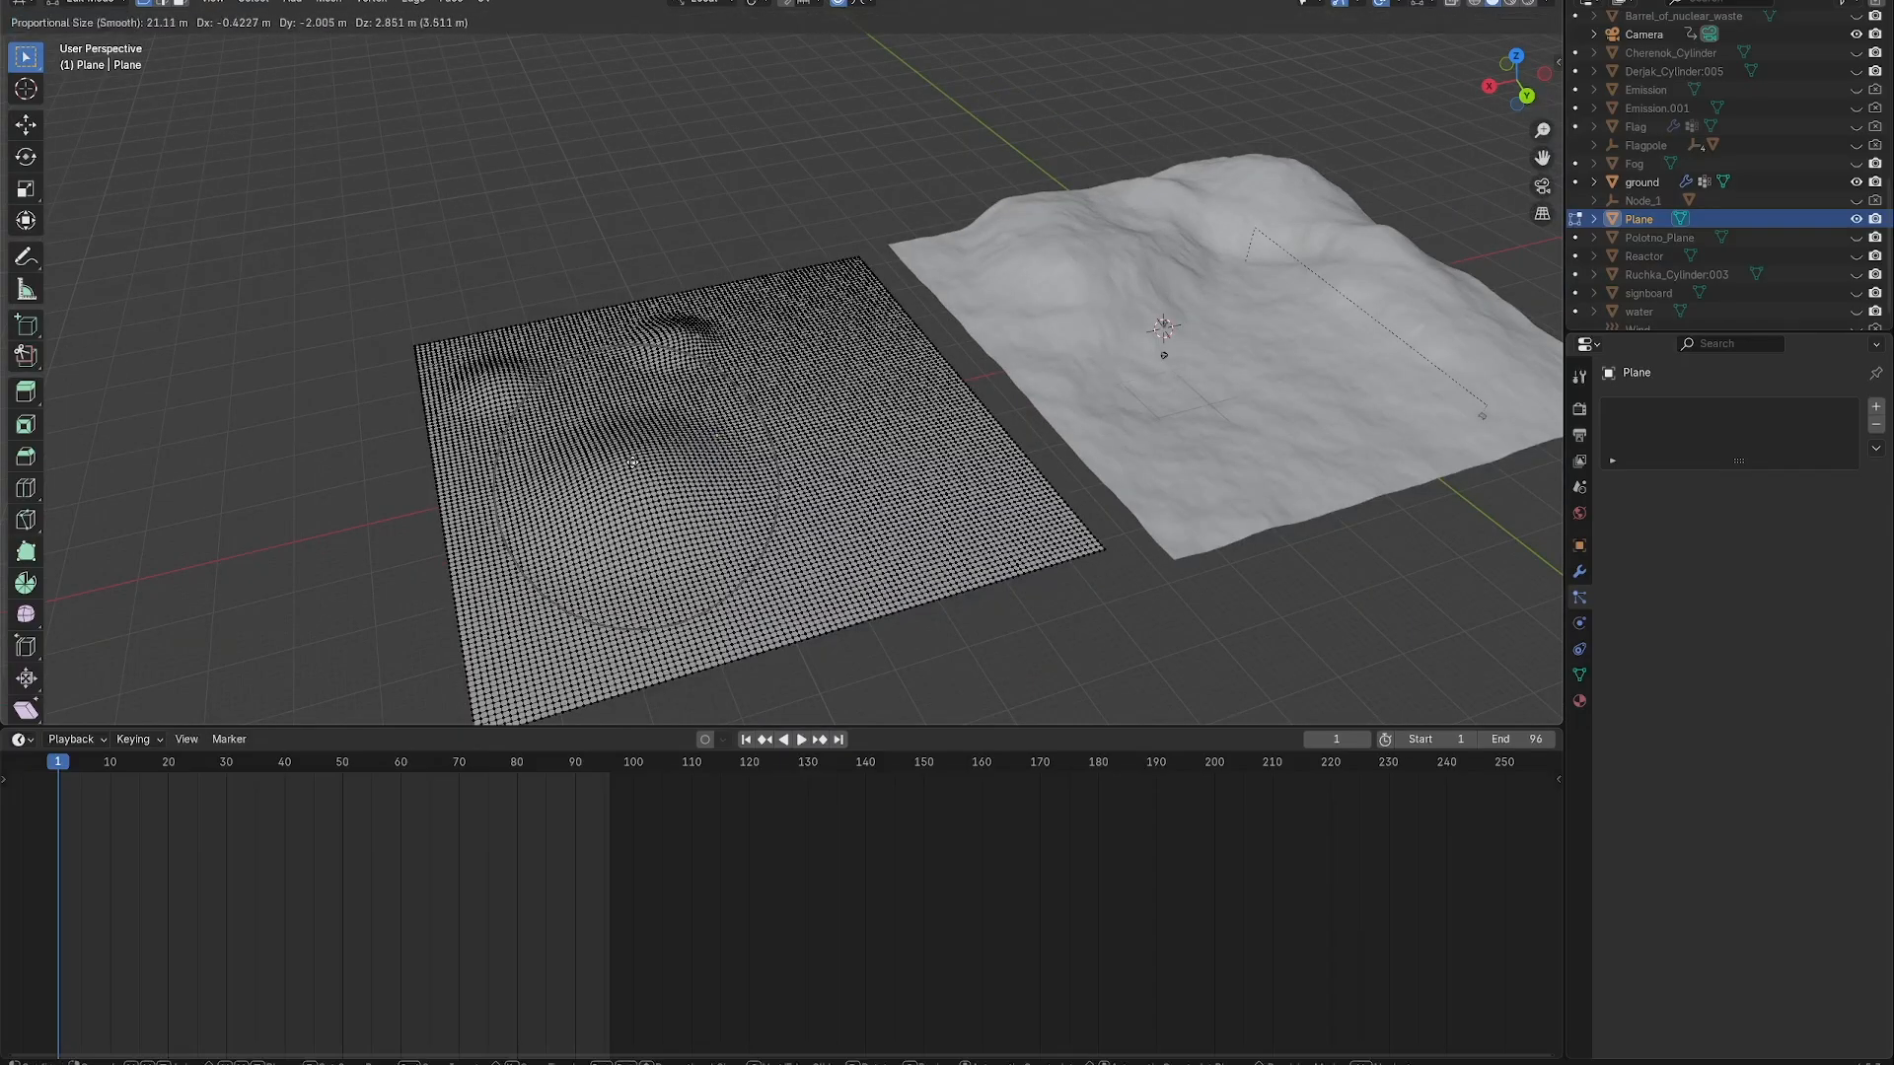
click(693, 489)
Return the plane to Object Mode and apply its location, rotation and scale.
middle_drag(721, 537, 643, 542)
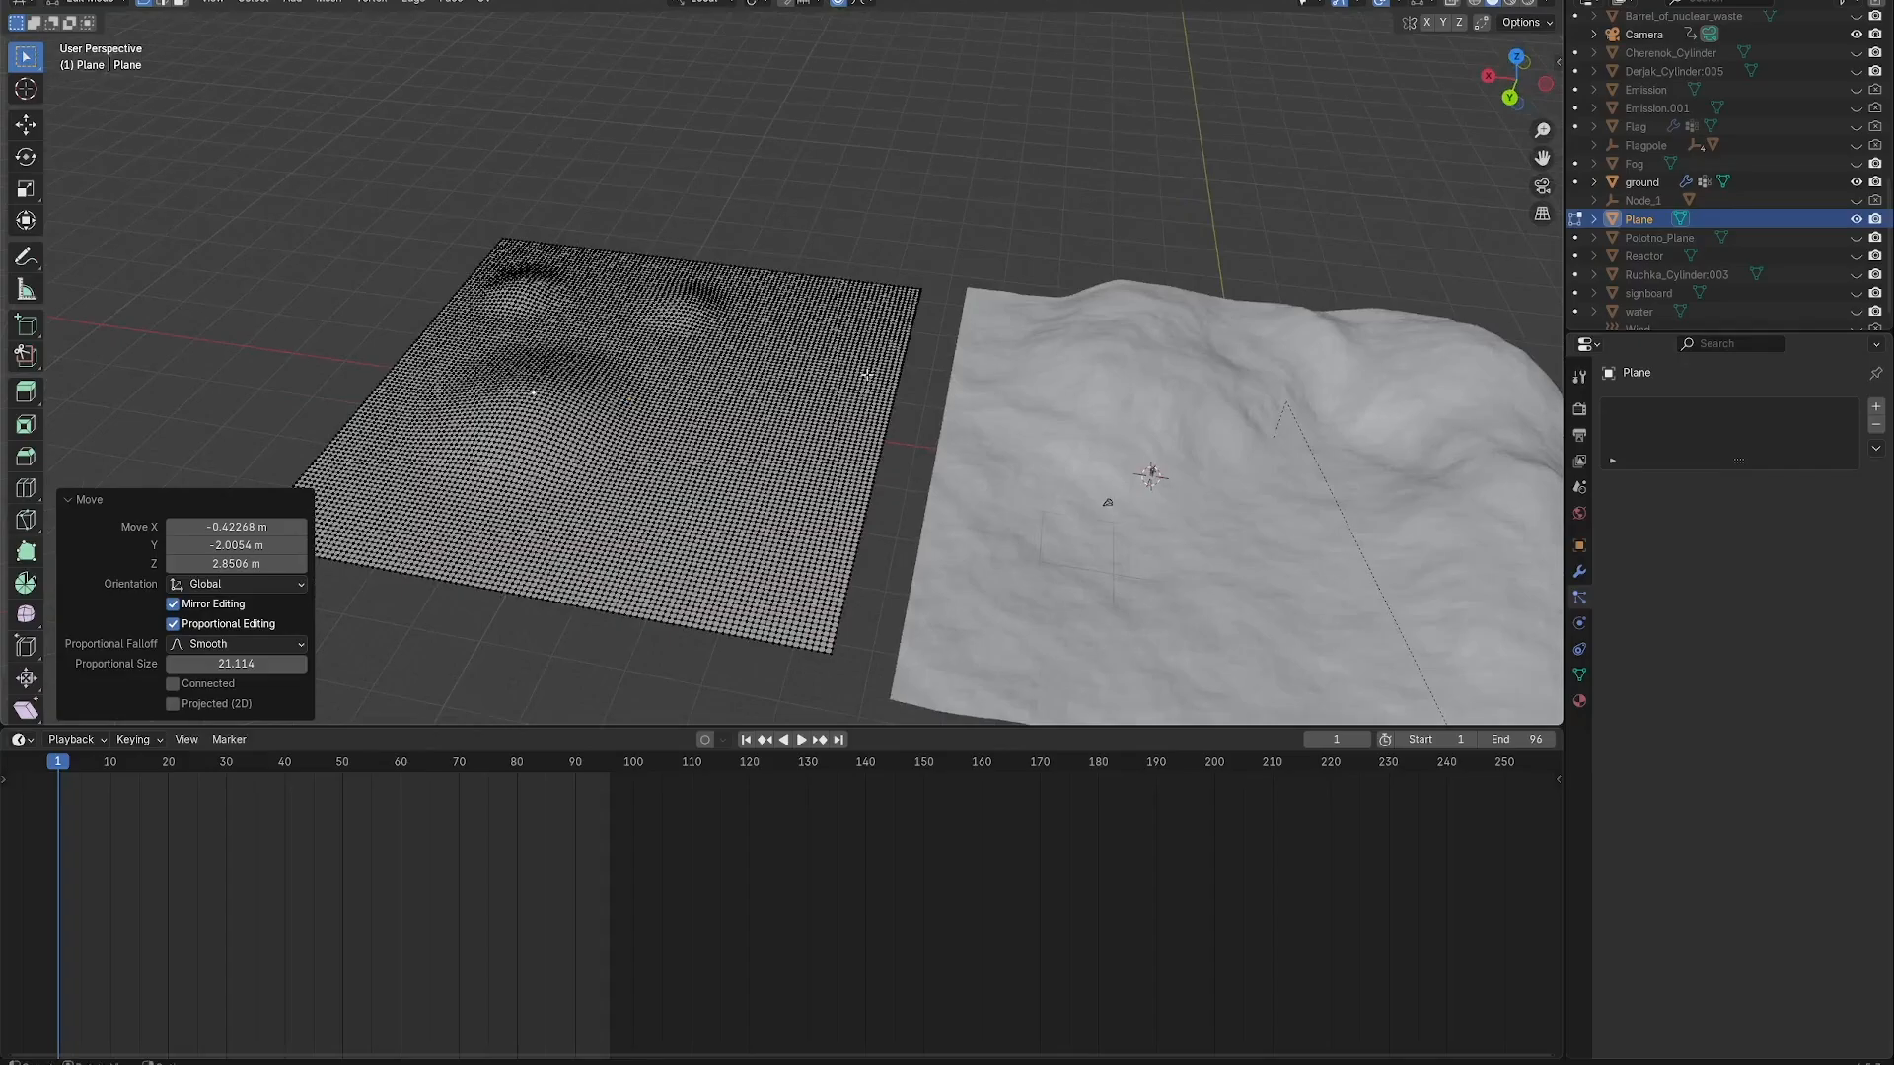
click(83, 4)
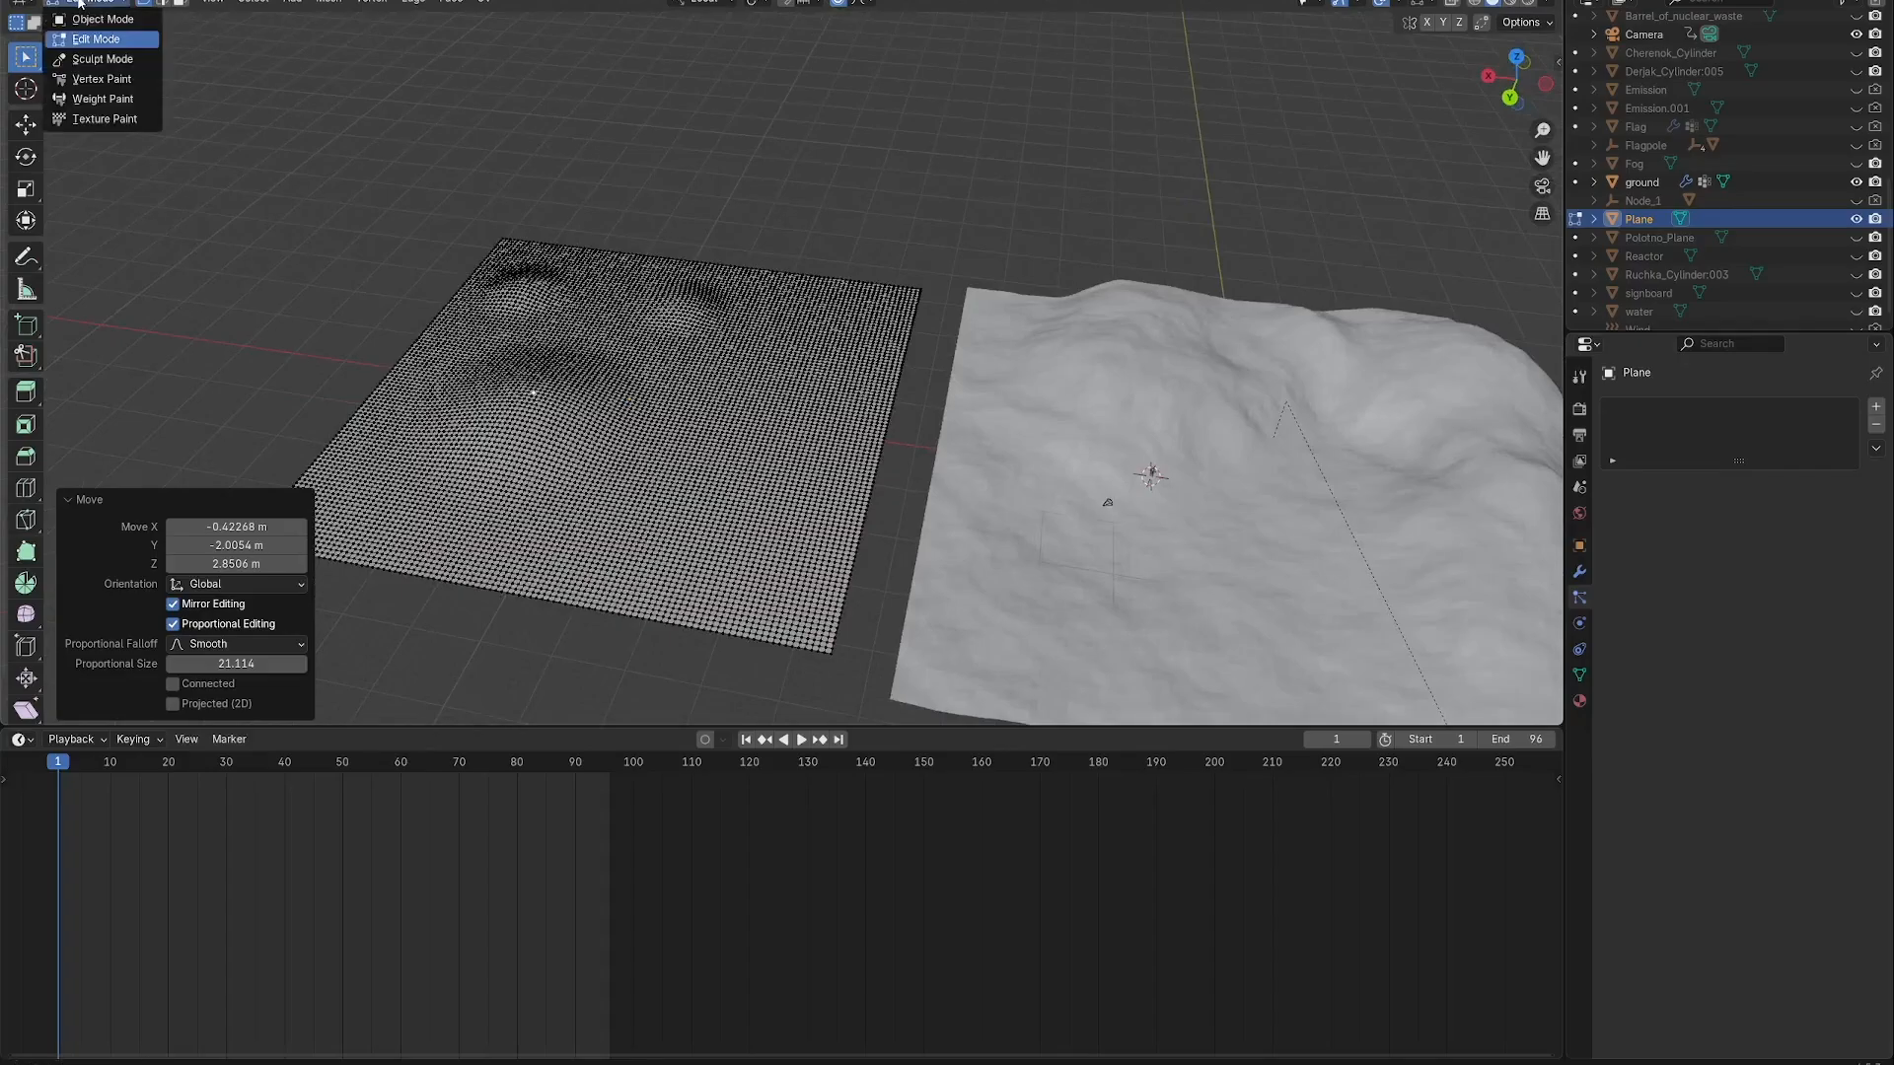
click(108, 20)
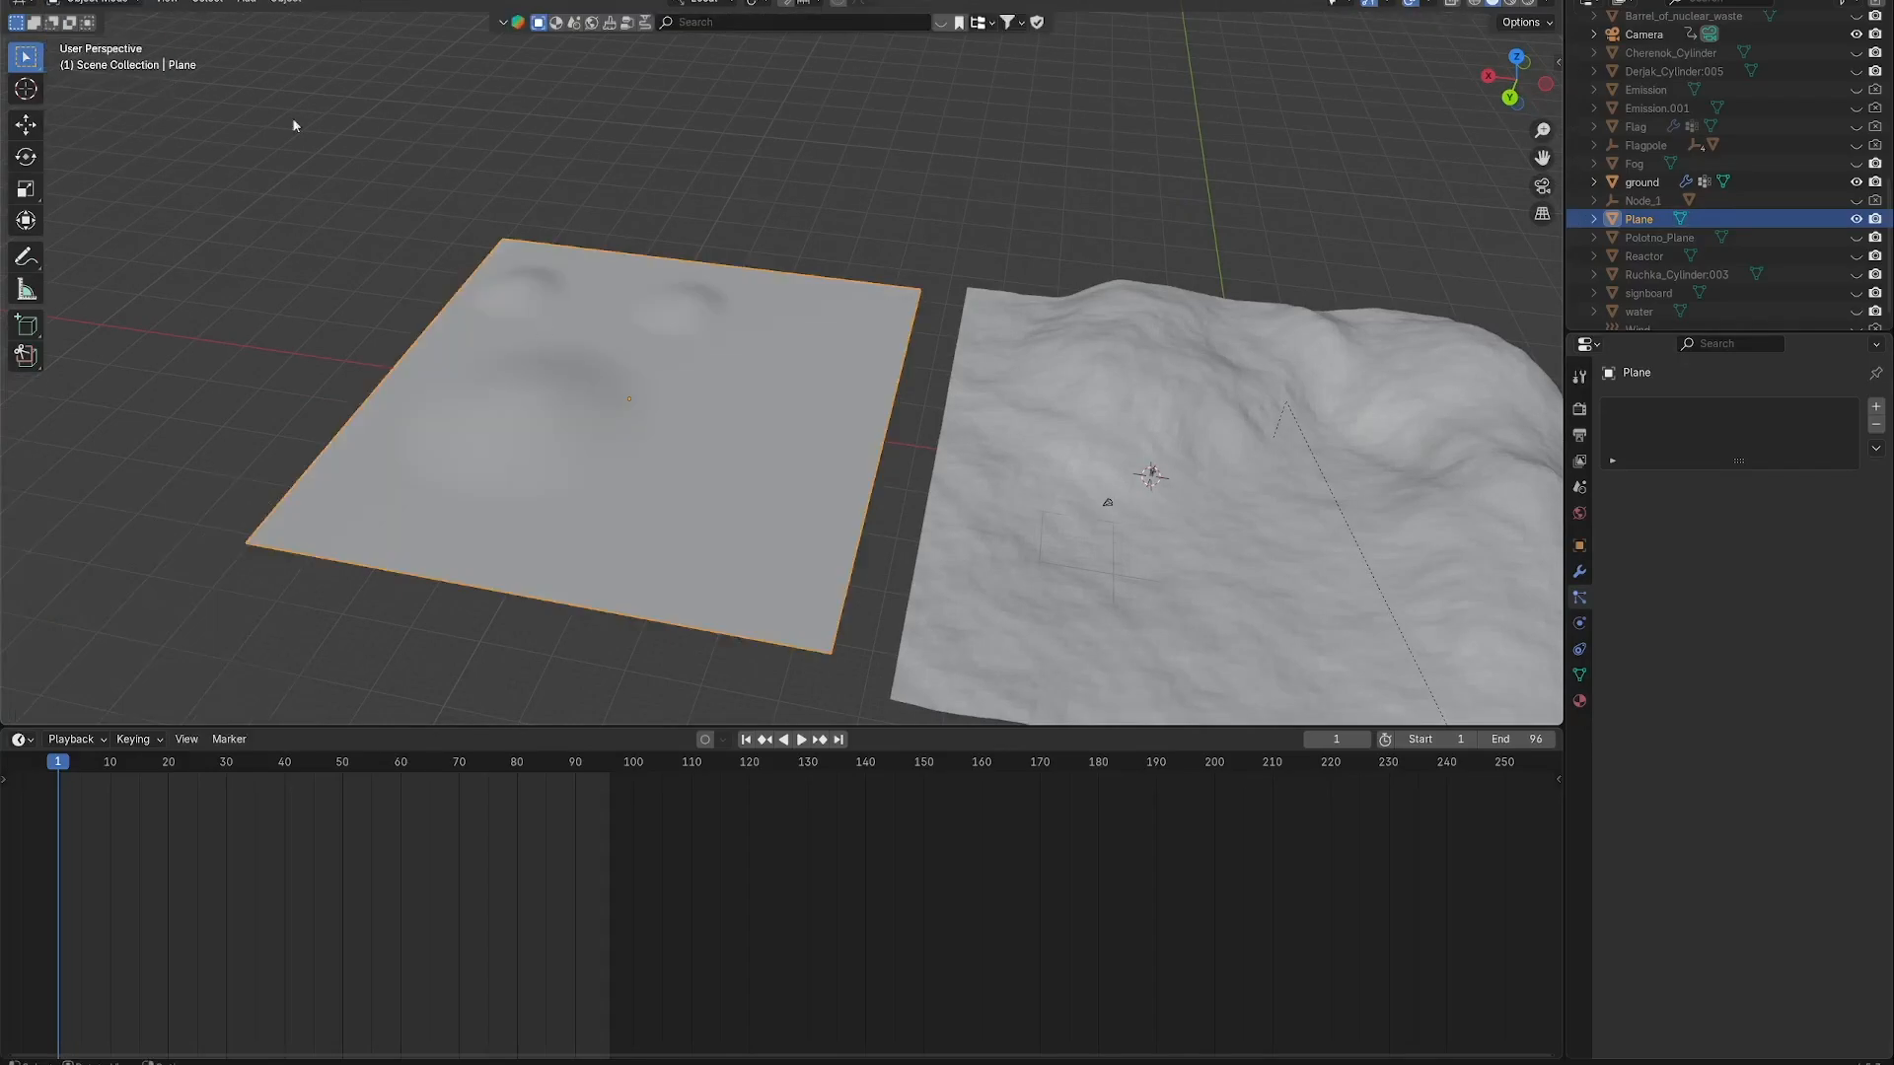
right_click(492, 329)
key(ctrl+a)
click(548, 418)
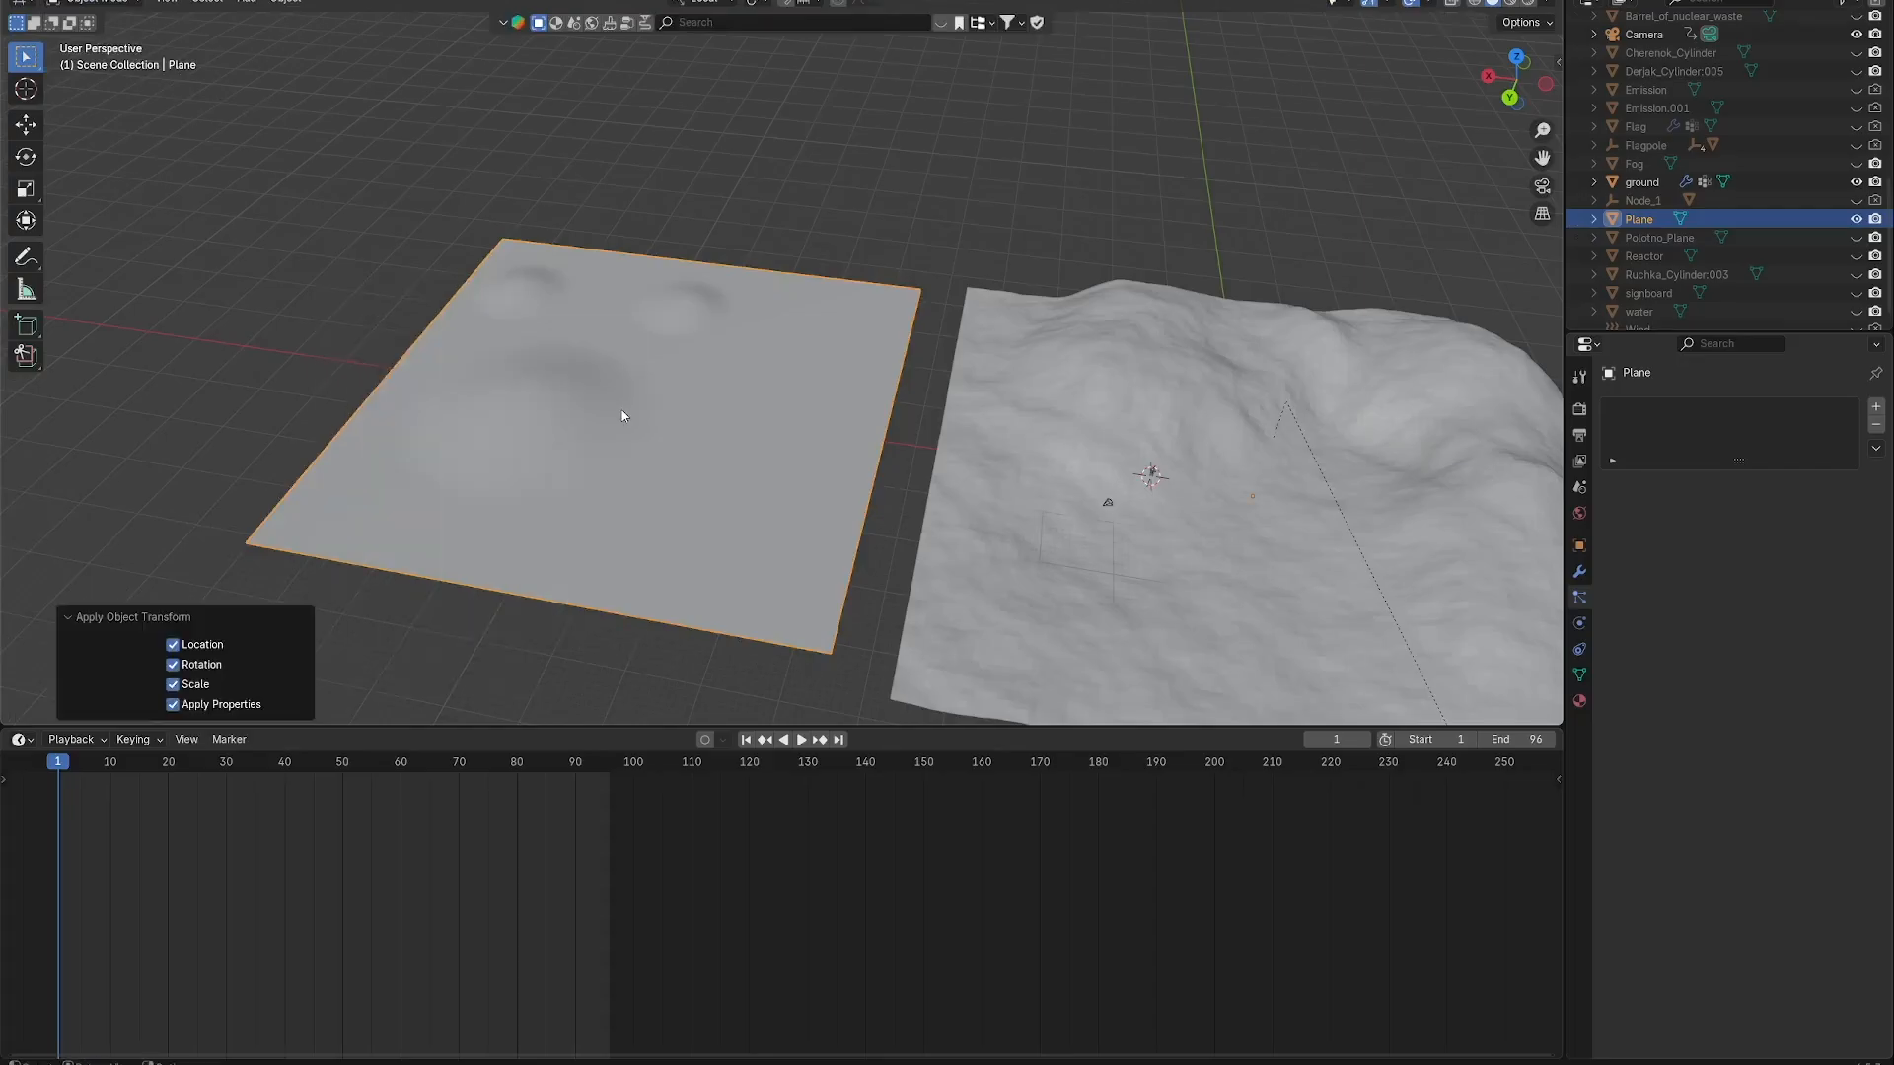
middle_drag(626, 411, 717, 384)
scroll(694, 409, up, 3)
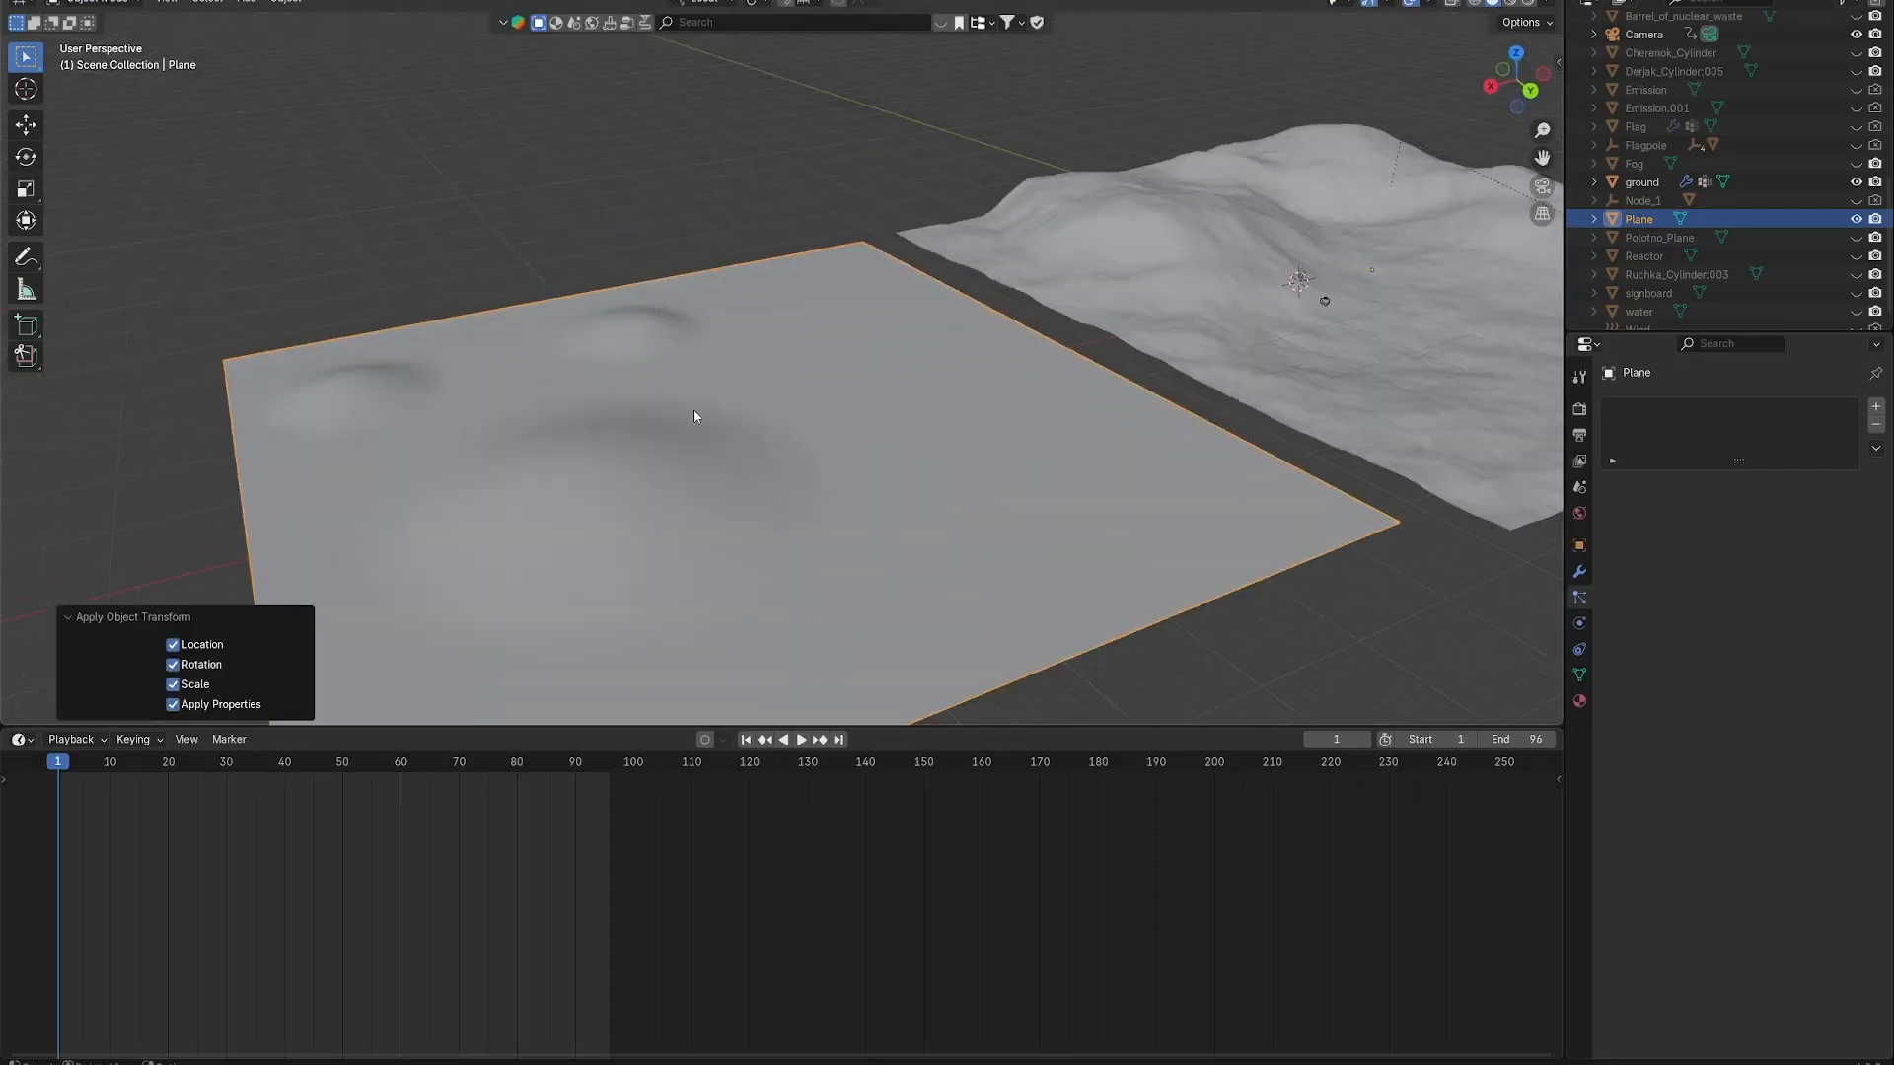
click(1579, 572)
click(1724, 407)
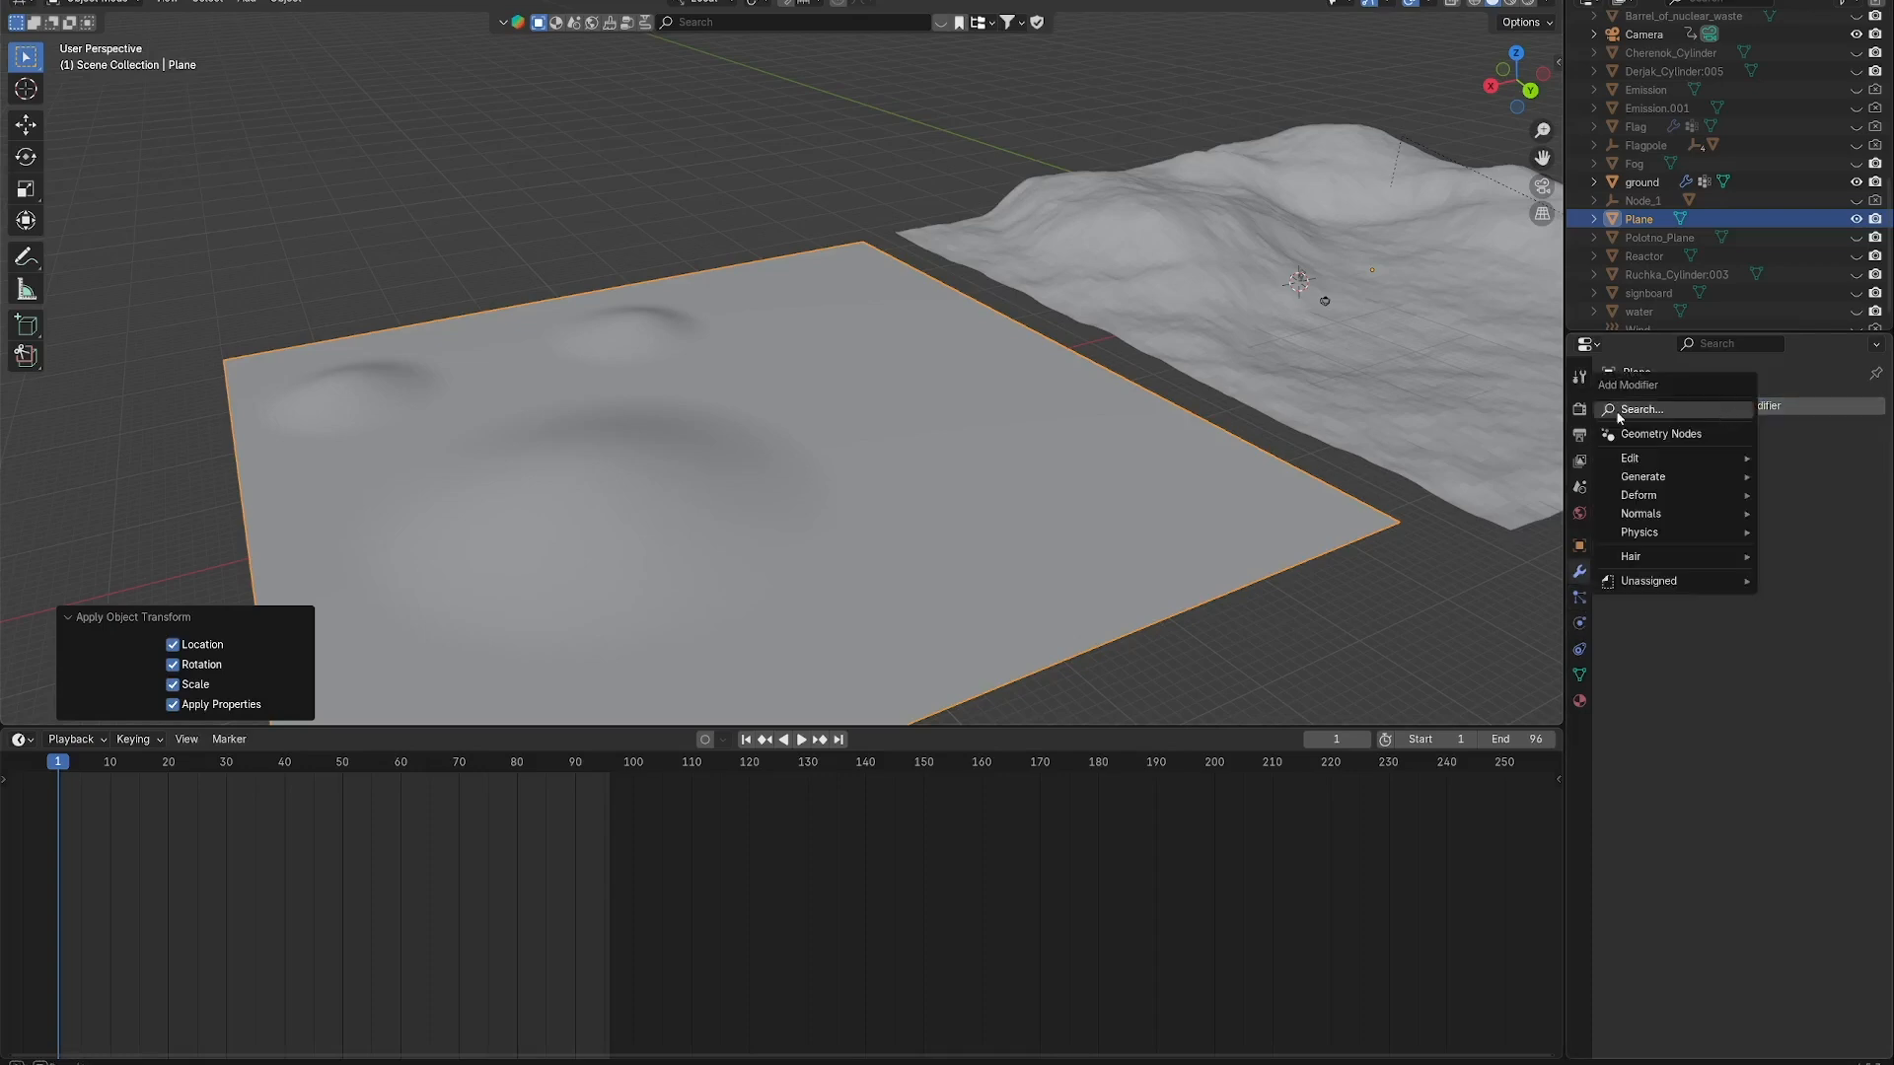
click(1646, 411)
text(sub)
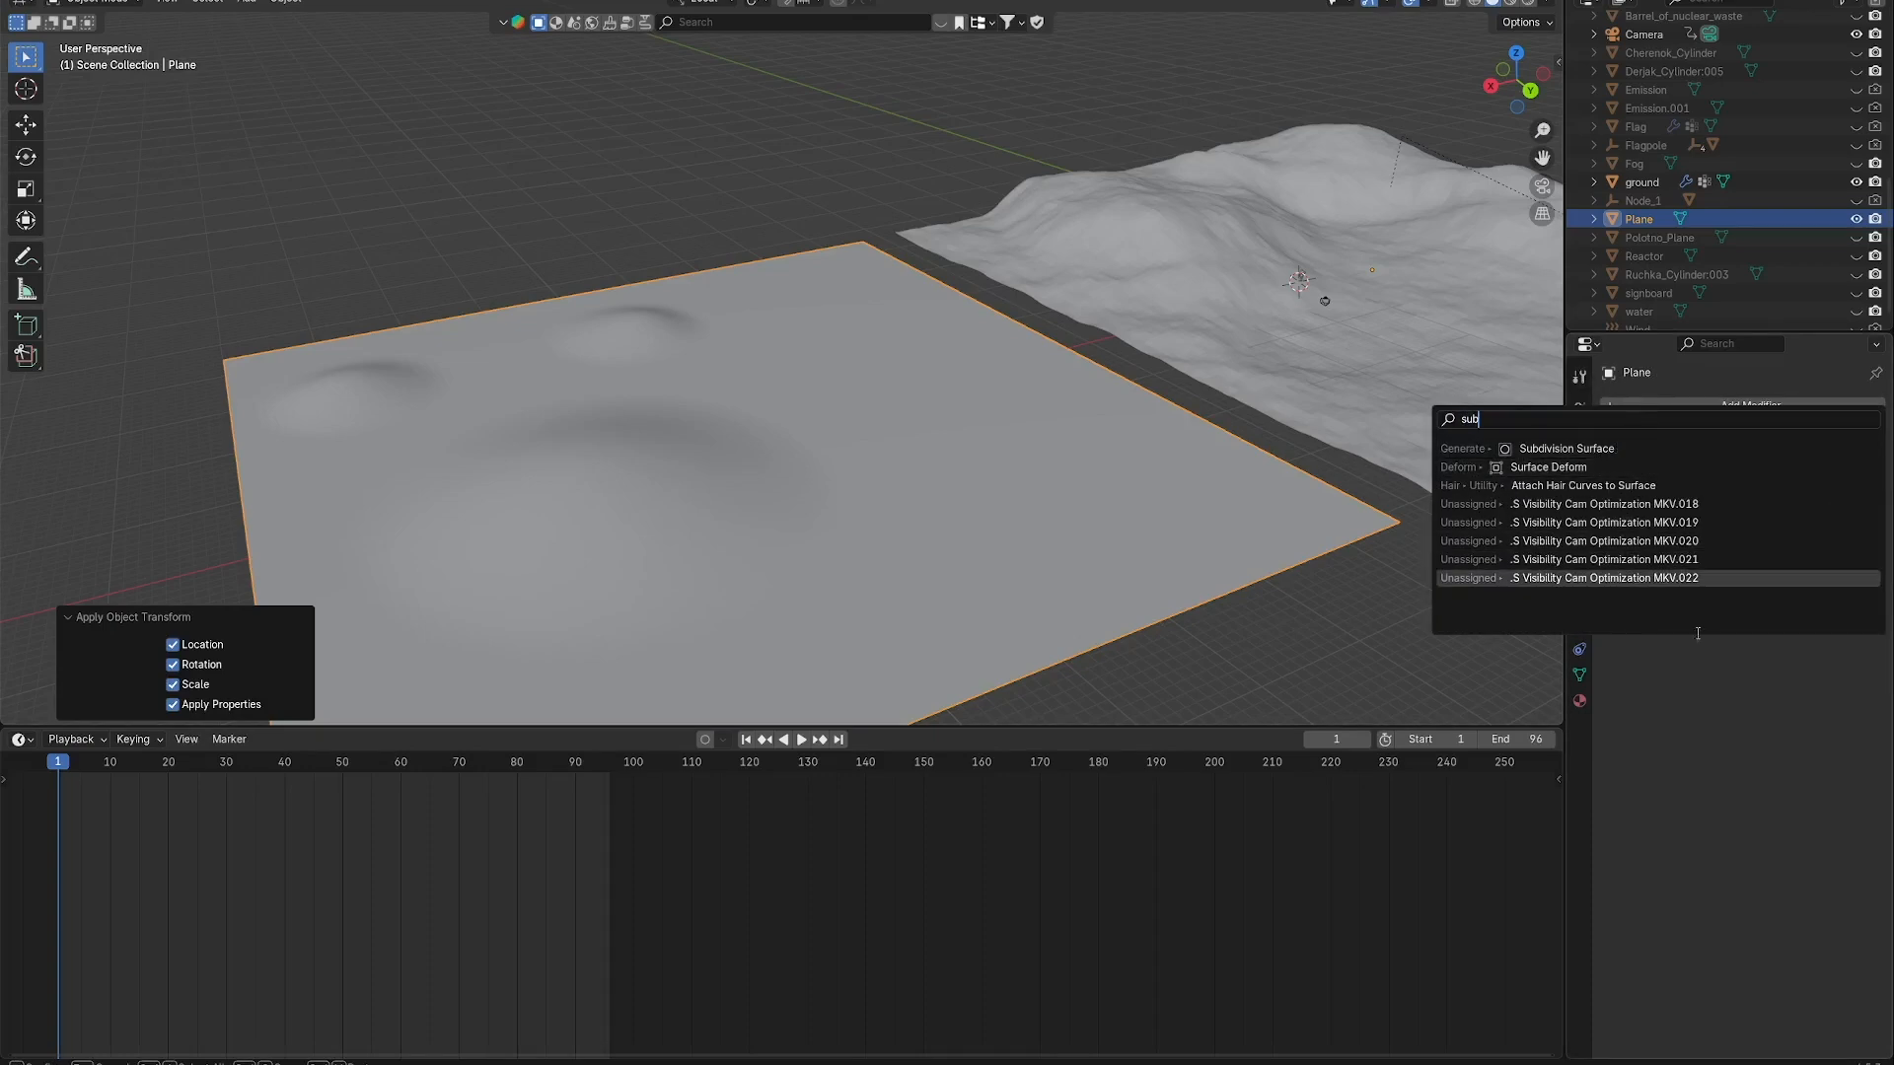
click(1608, 696)
Delete the practice plane and select the original ground terrain.
click(1074, 543)
key(Delete)
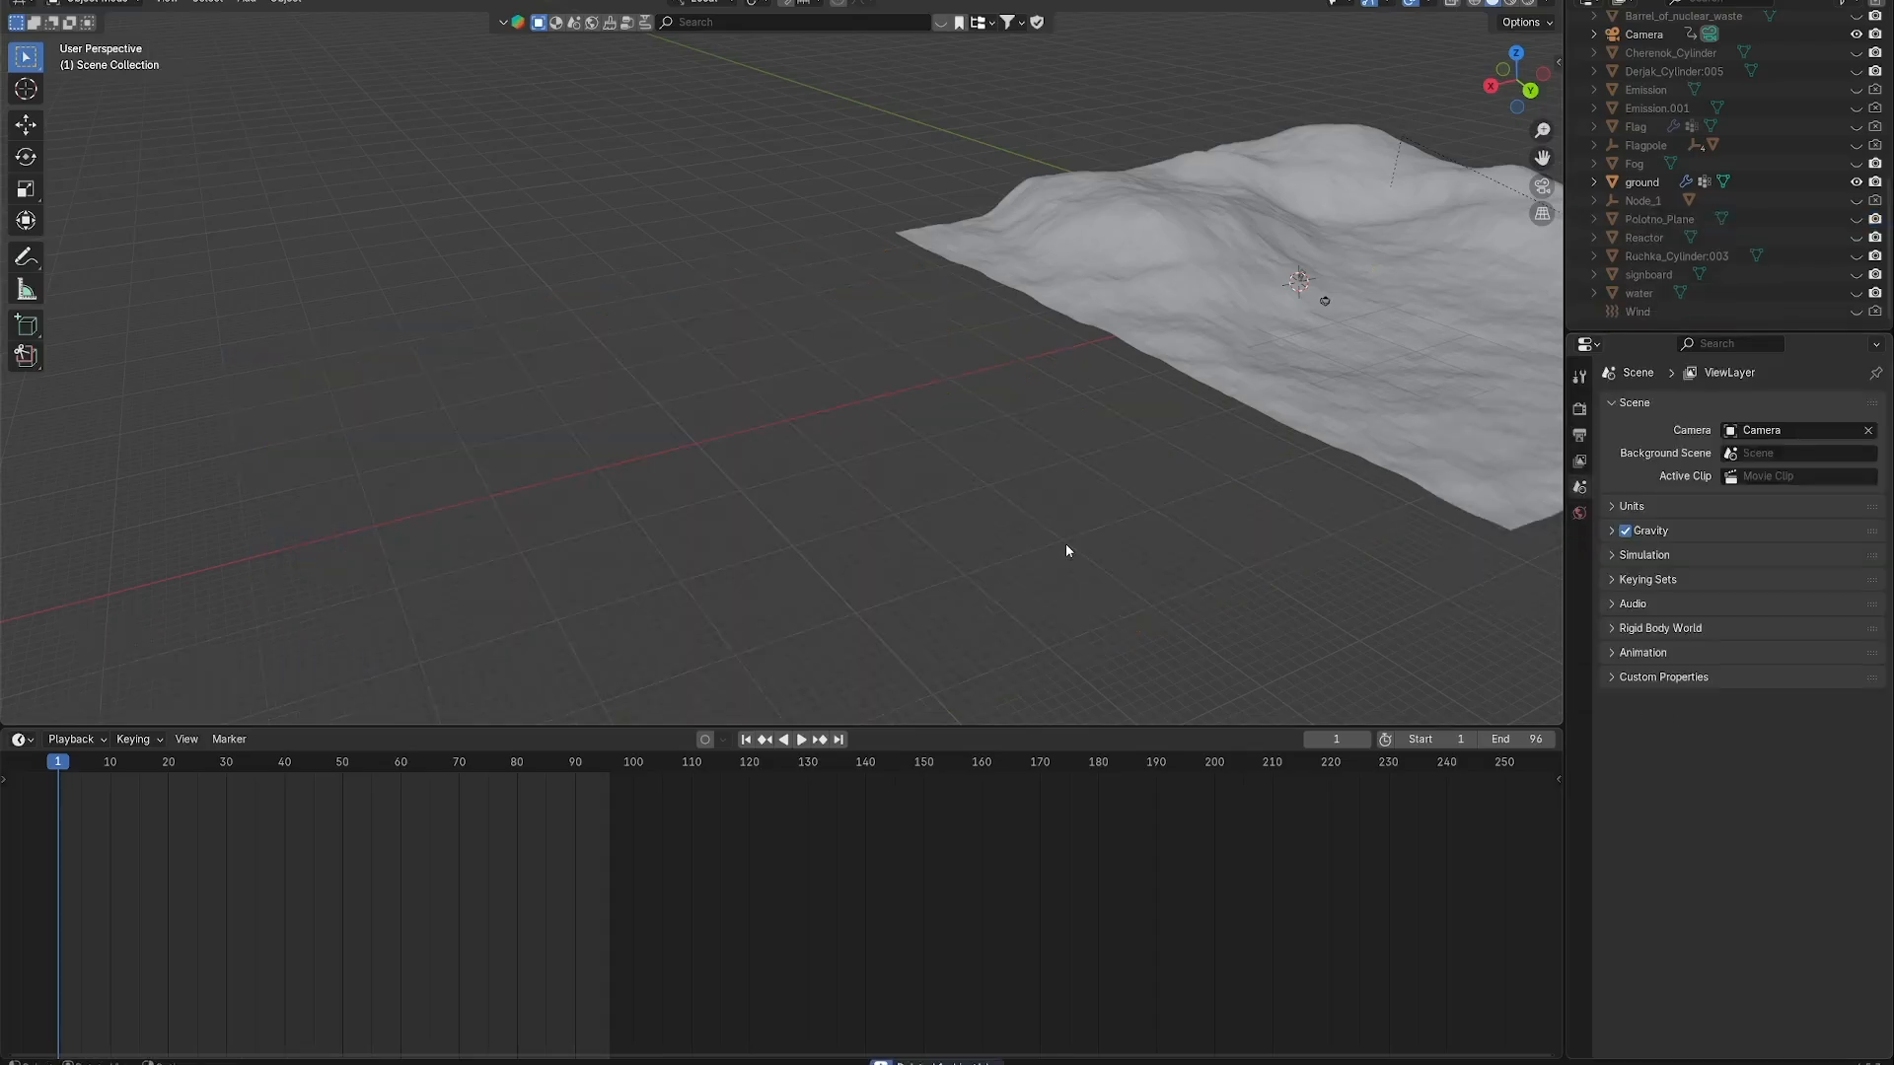
middle_drag(1047, 550, 1226, 579)
click(1213, 582)
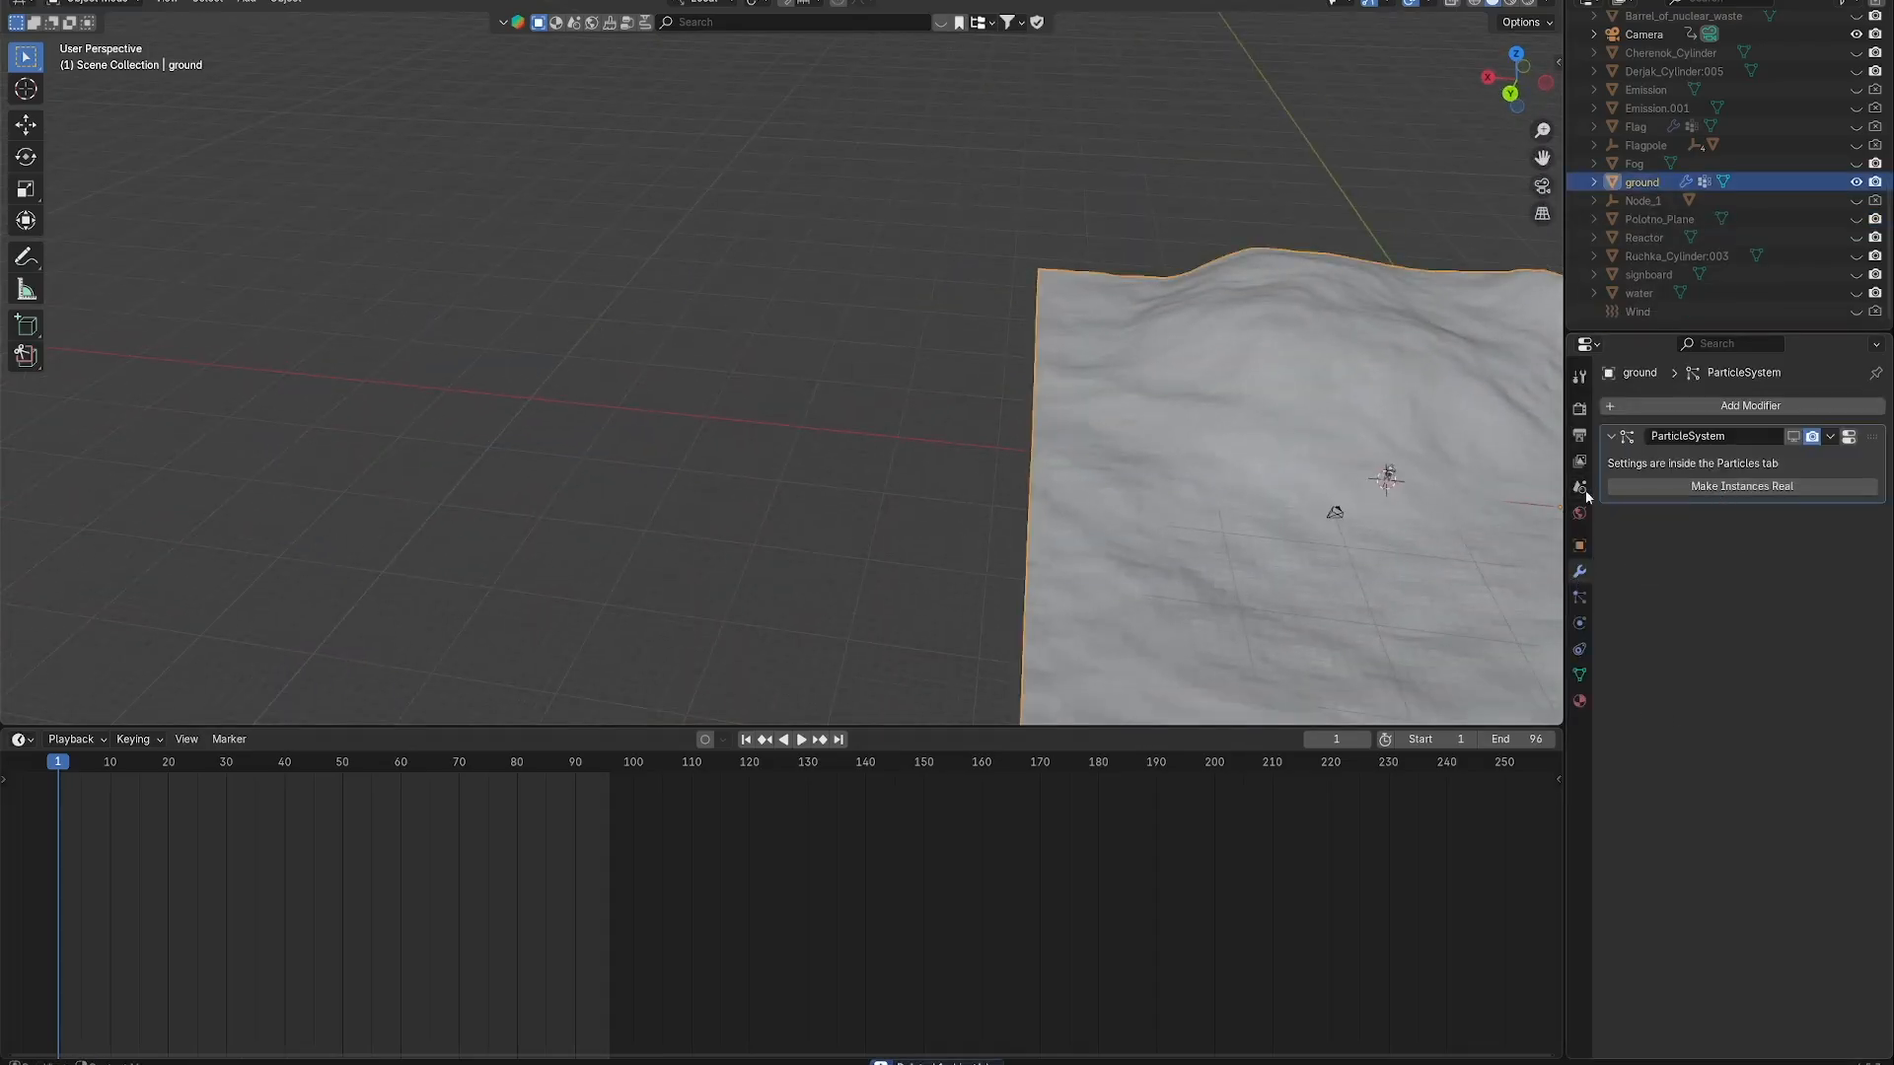
shift+middle_drag(1332, 581, 976, 479)
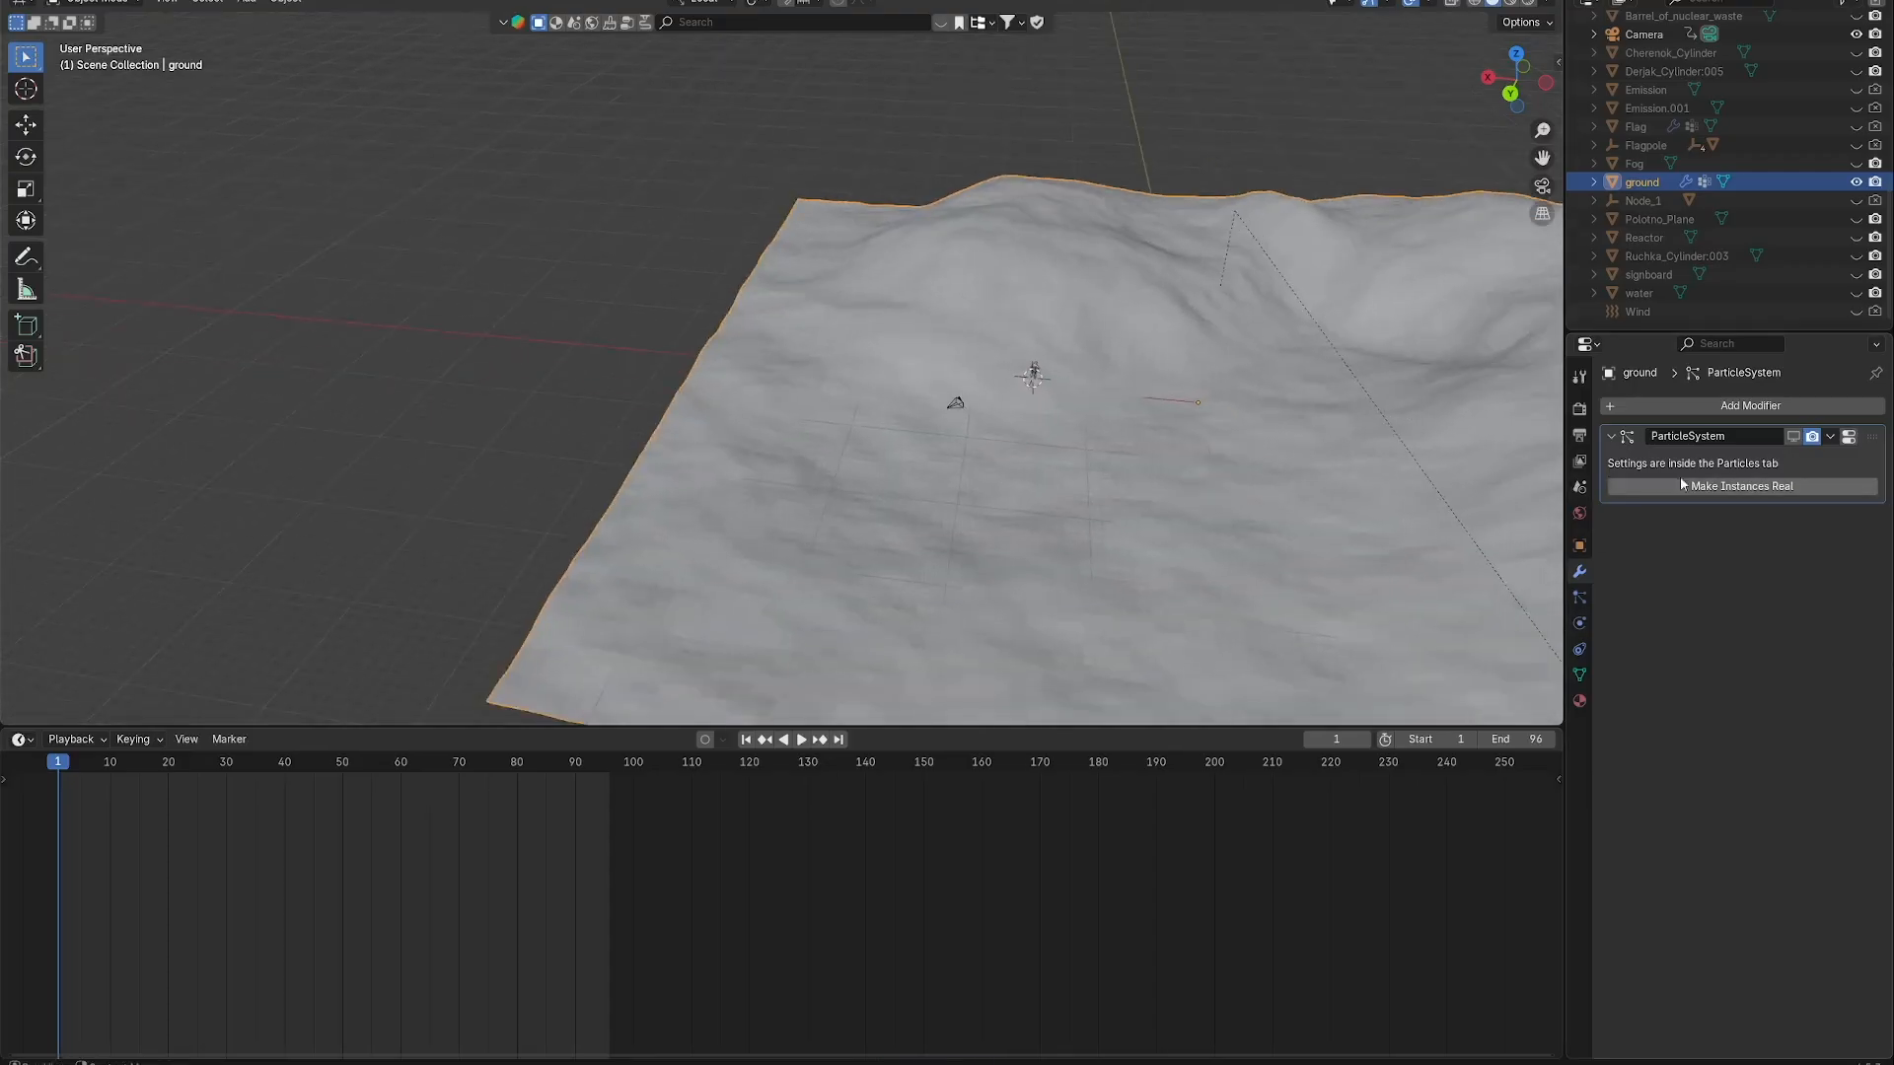
scroll(1099, 516, down, 4)
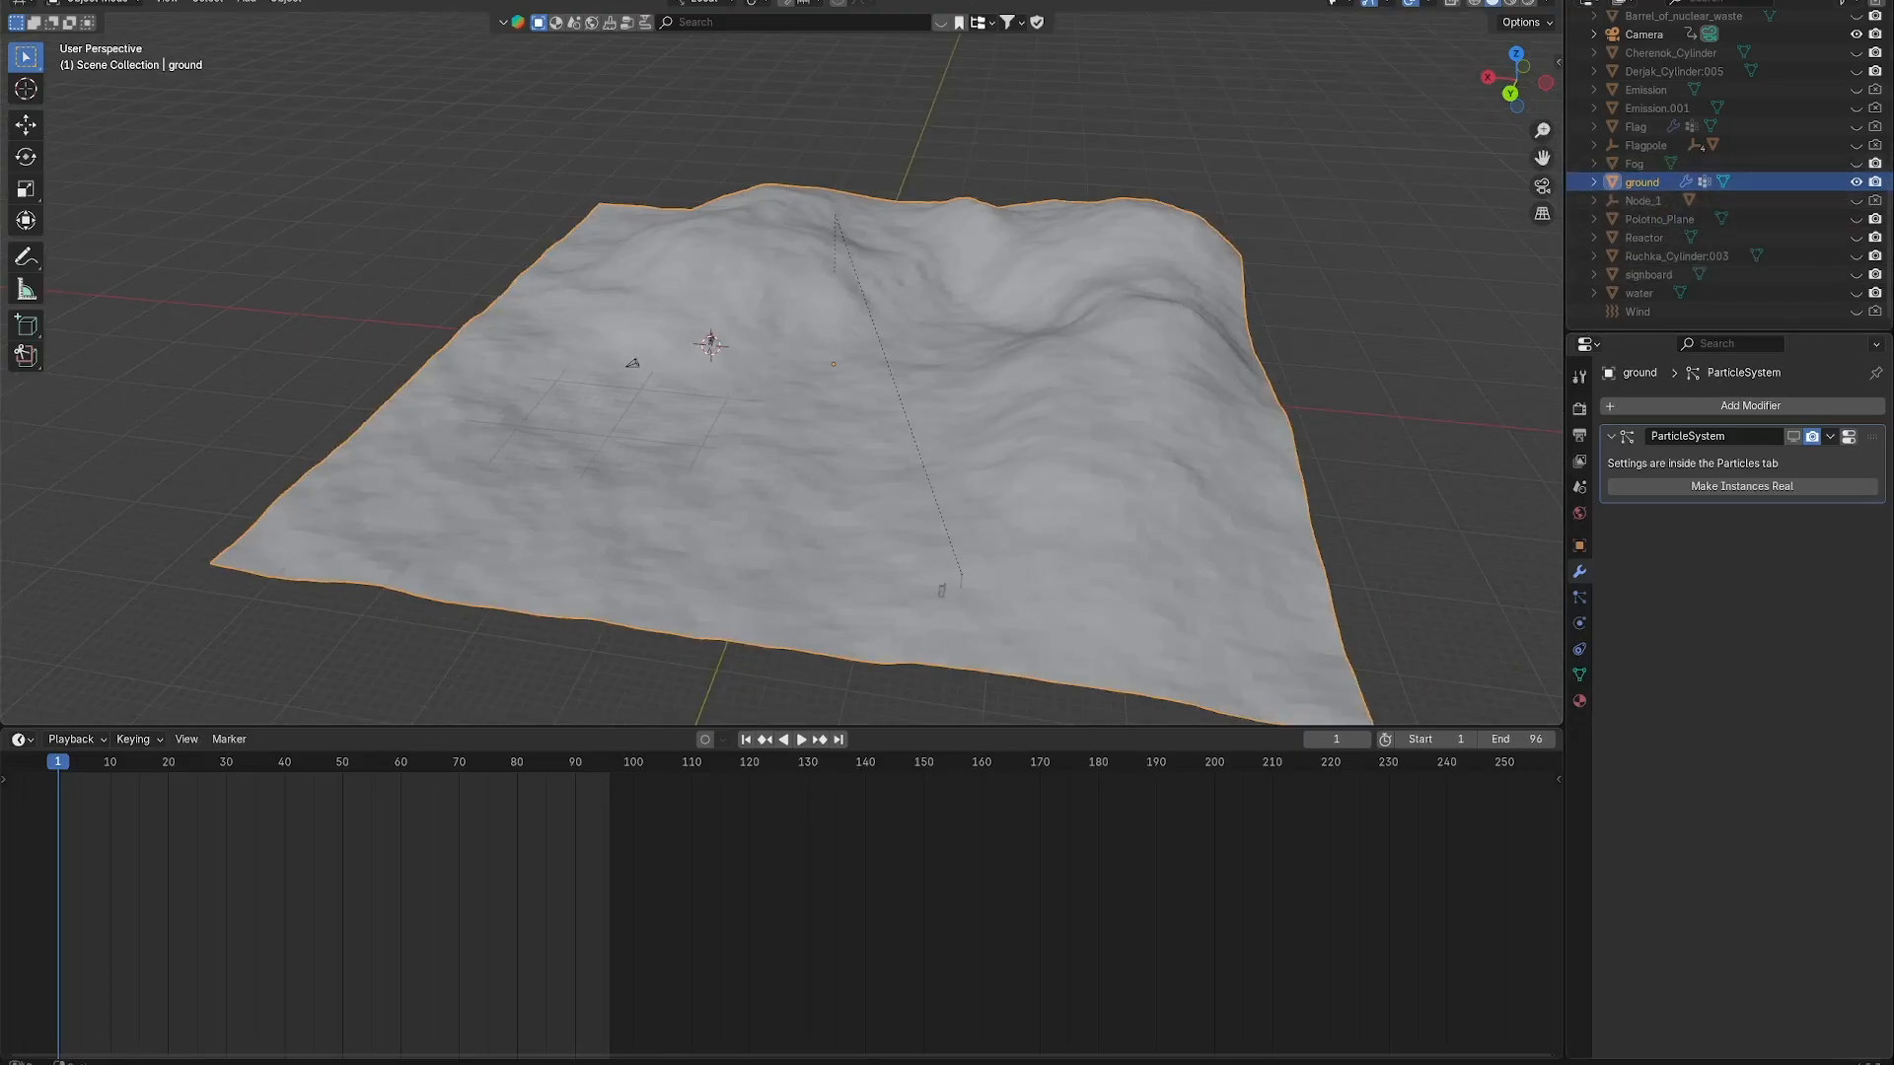
Open the add-on preferences and search the add-ons for "bio".
click(71, 3)
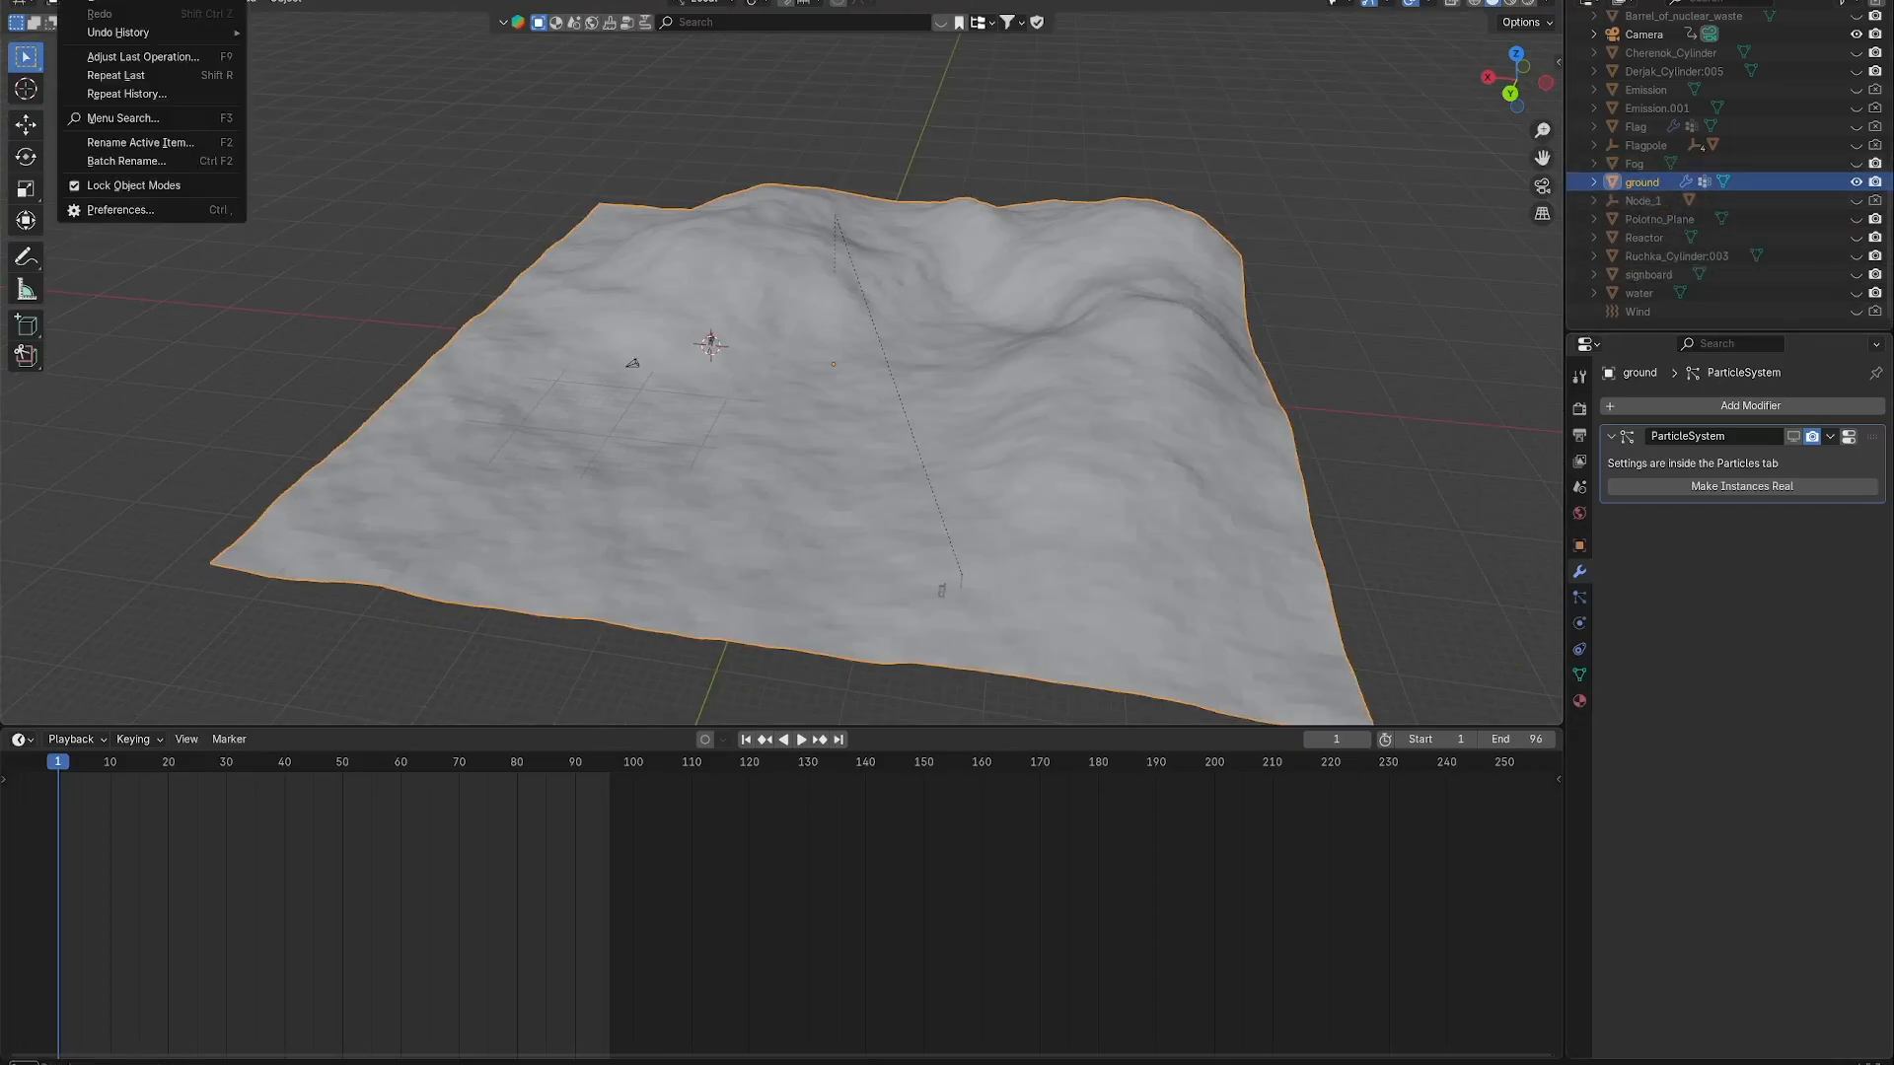
click(119, 210)
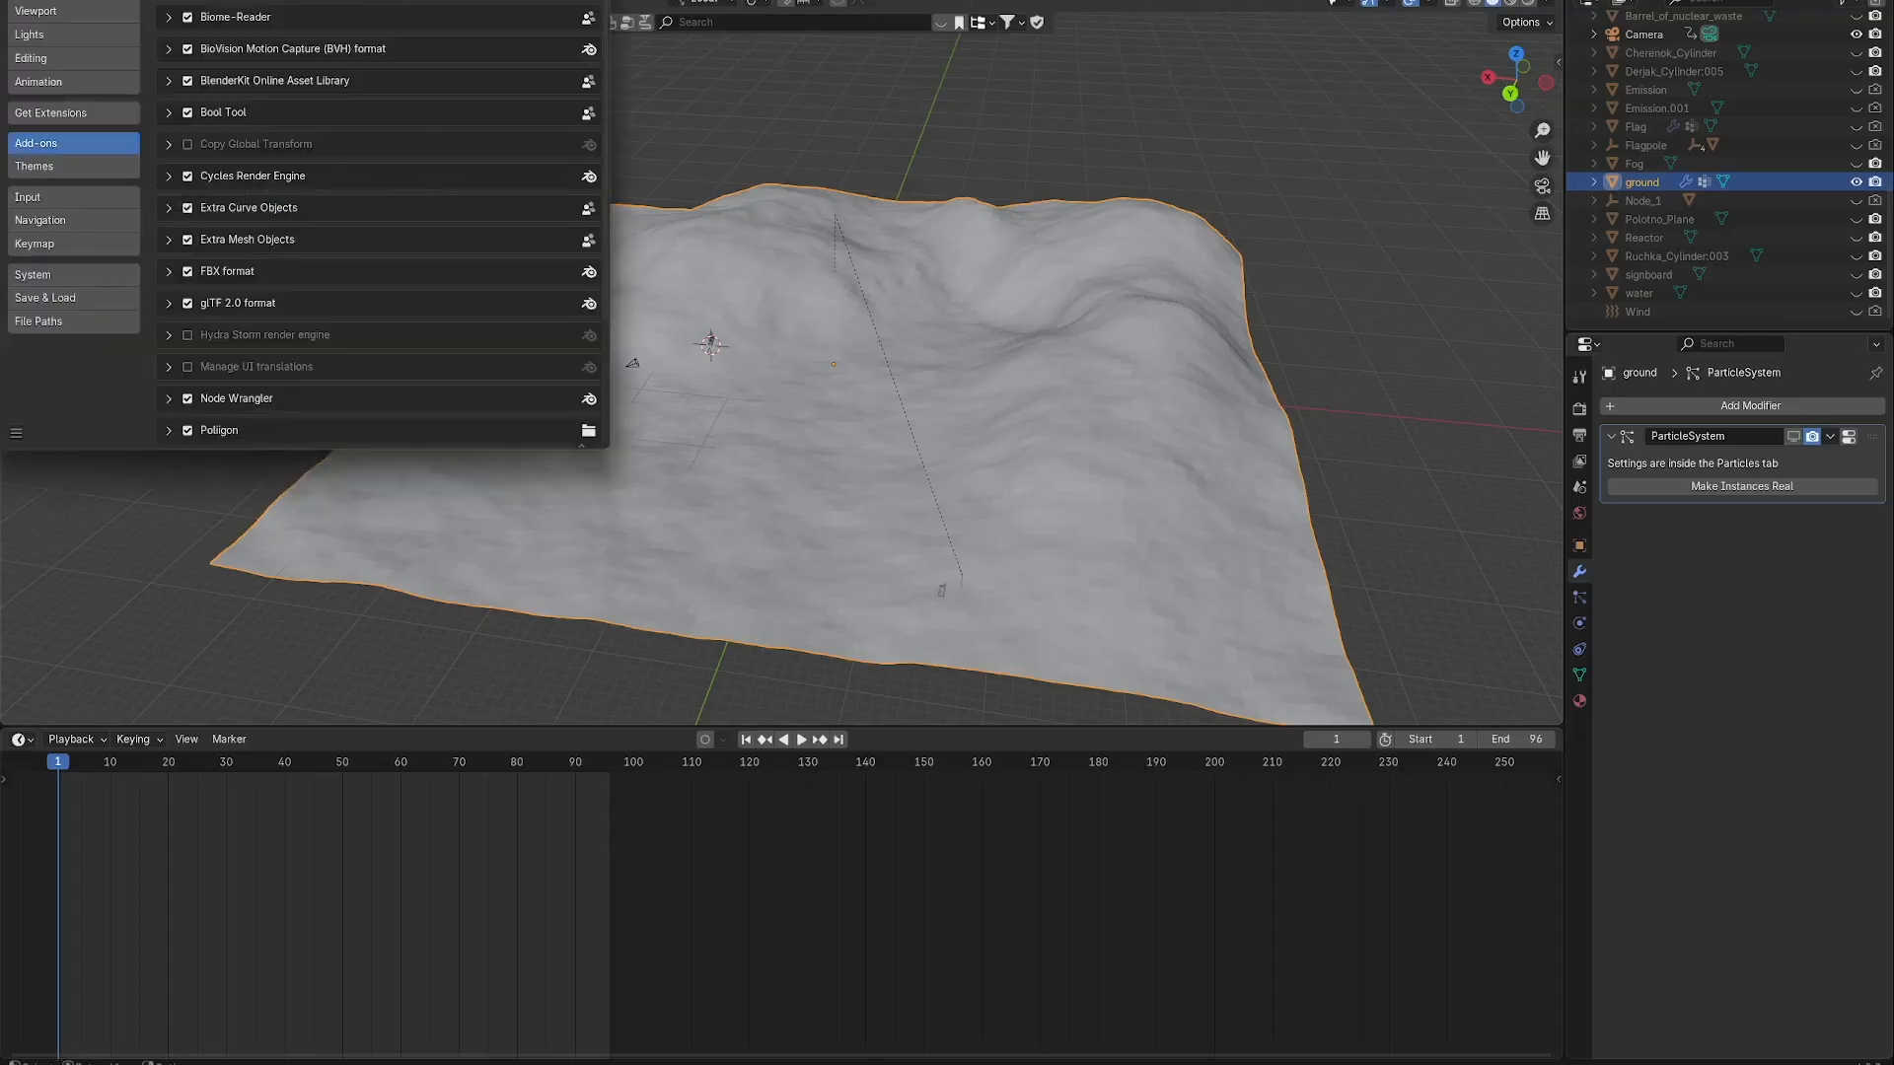
drag(261, 5, 460, 76)
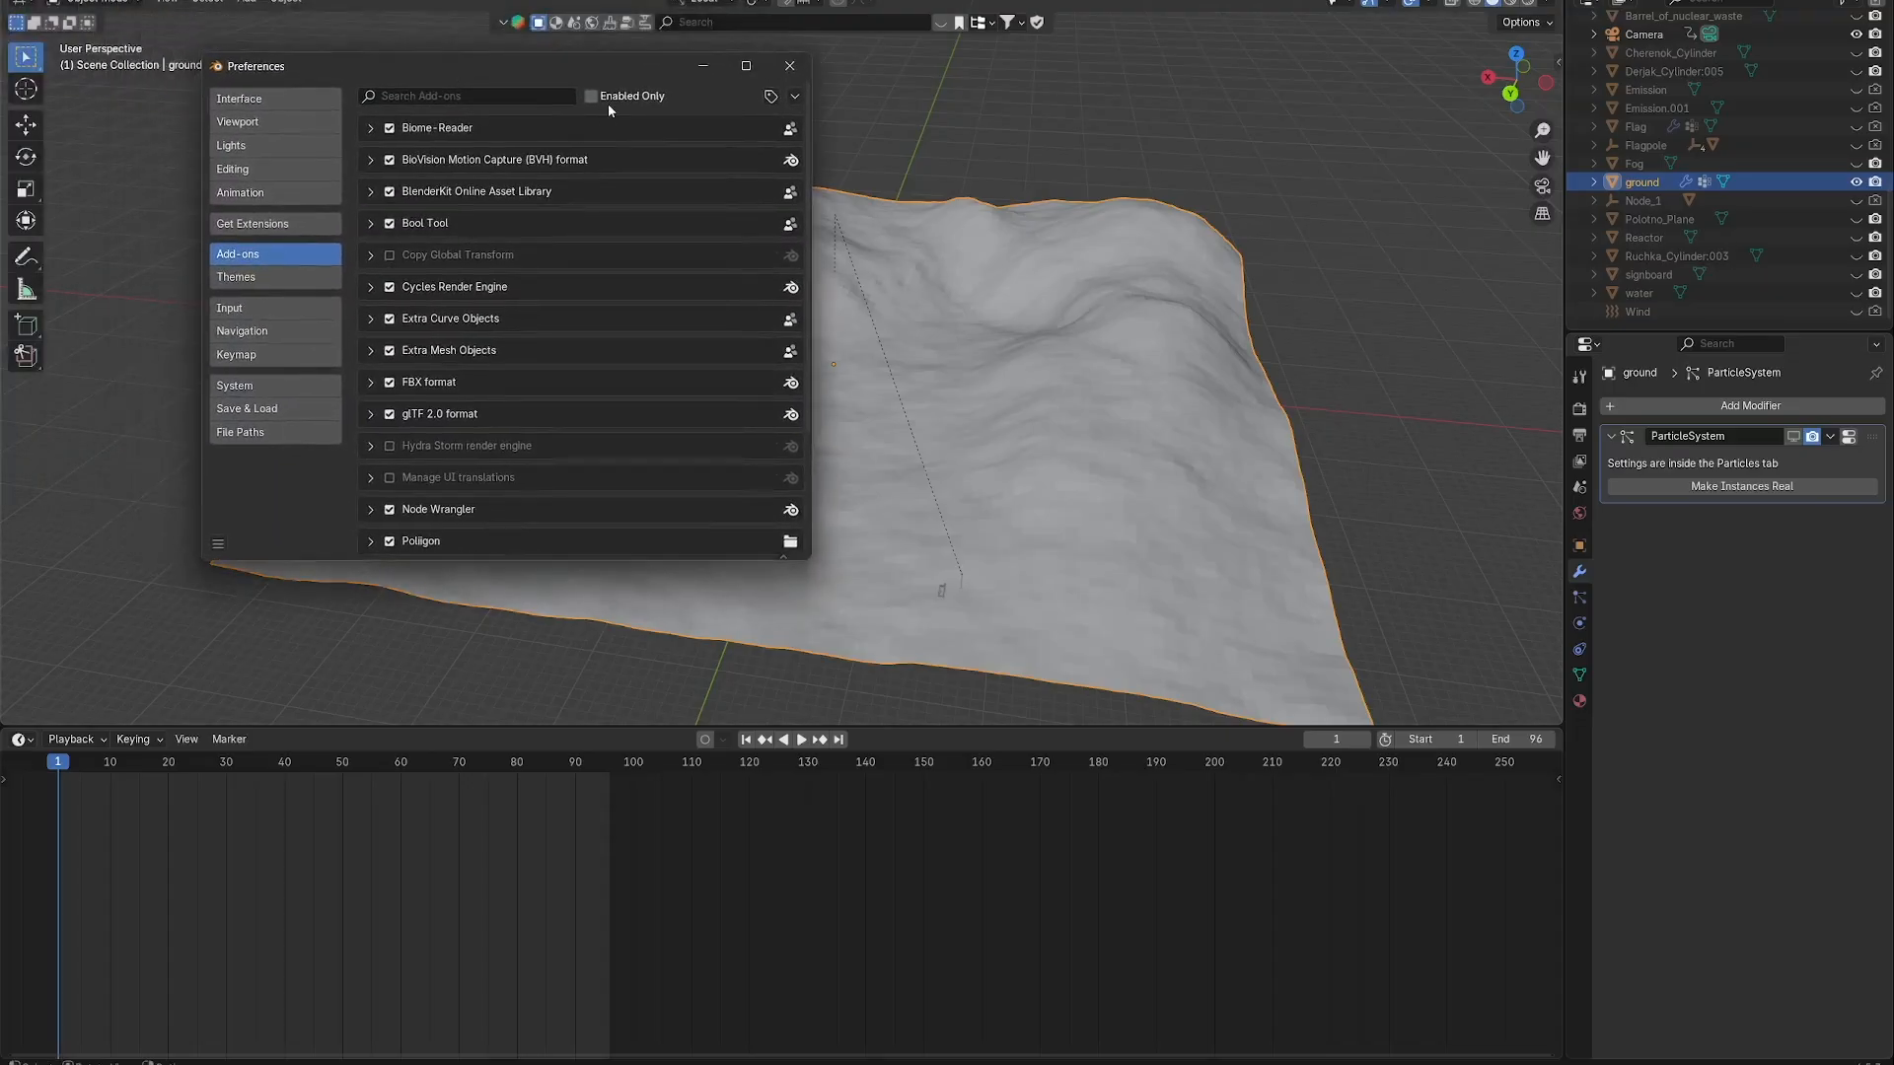
click(421, 97)
text(bio)
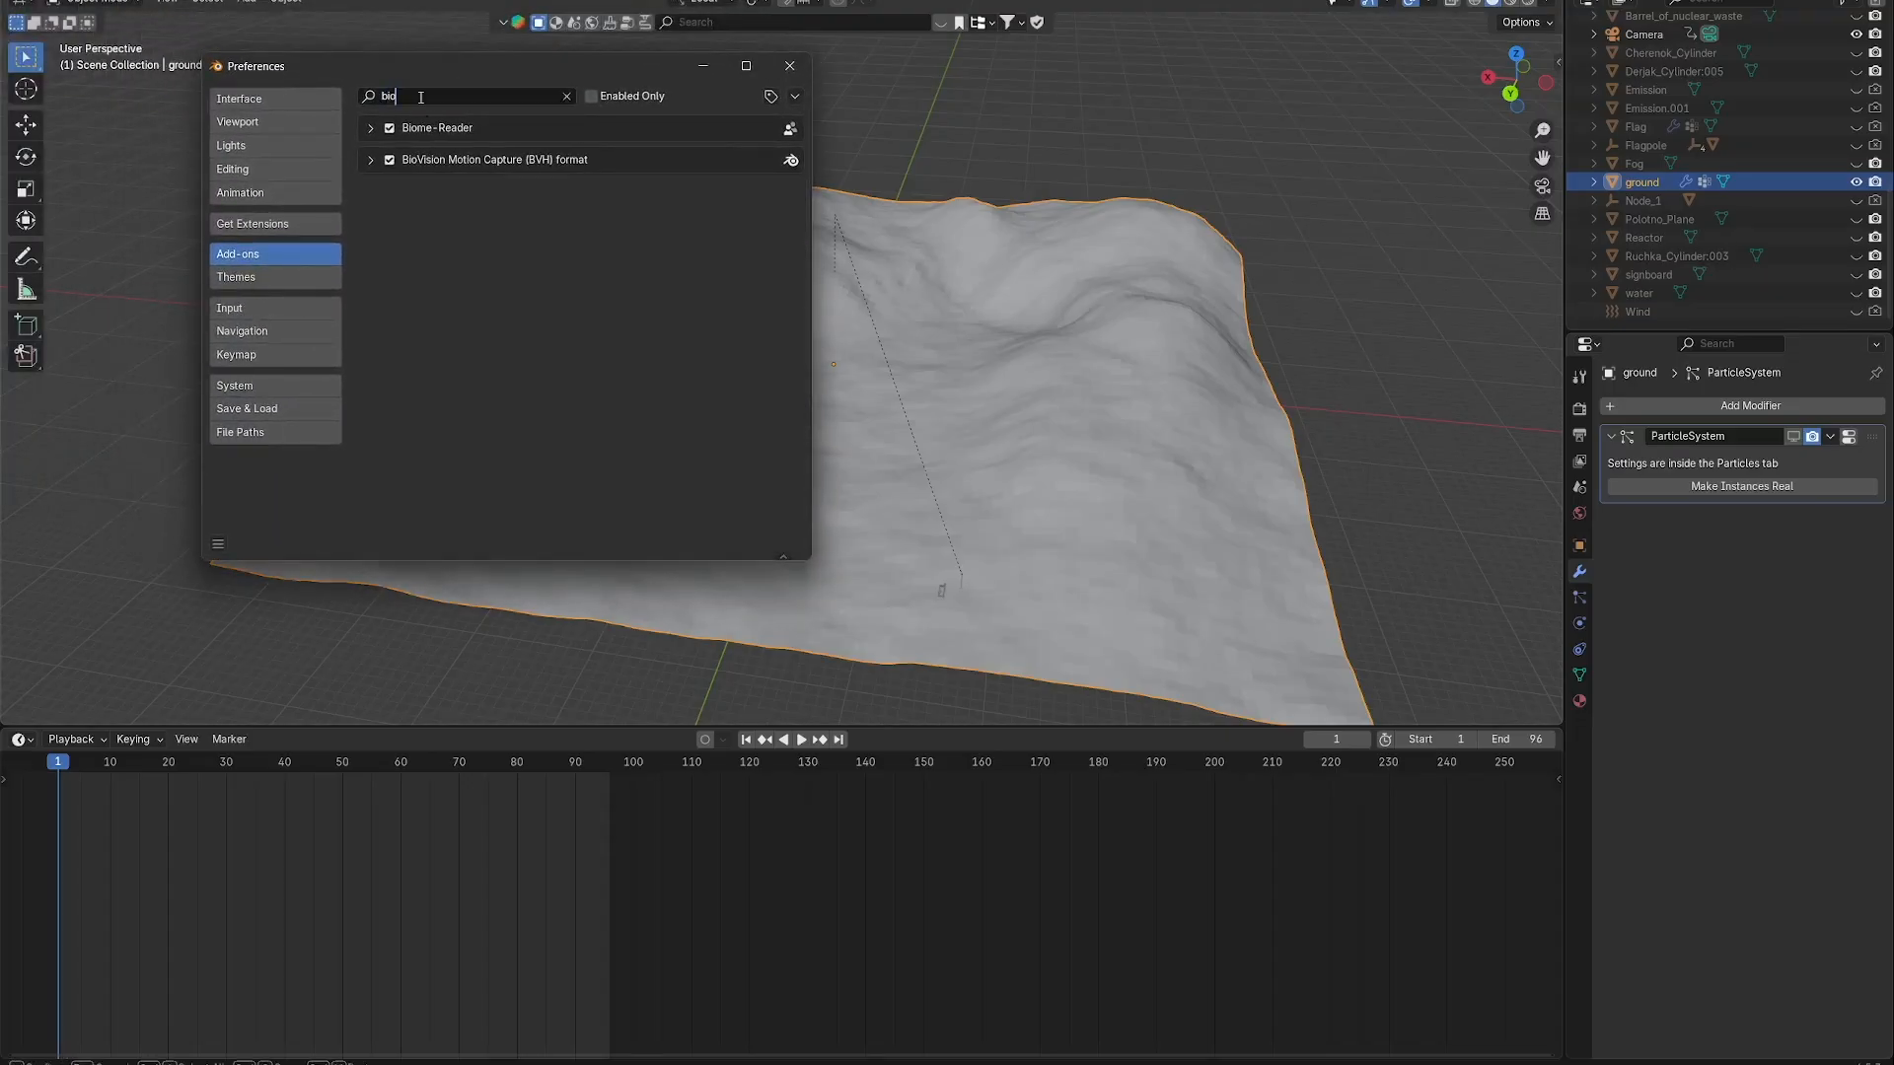
Expand the Biome-Reader add-on's details and enter its plugin manager interface.
click(371, 129)
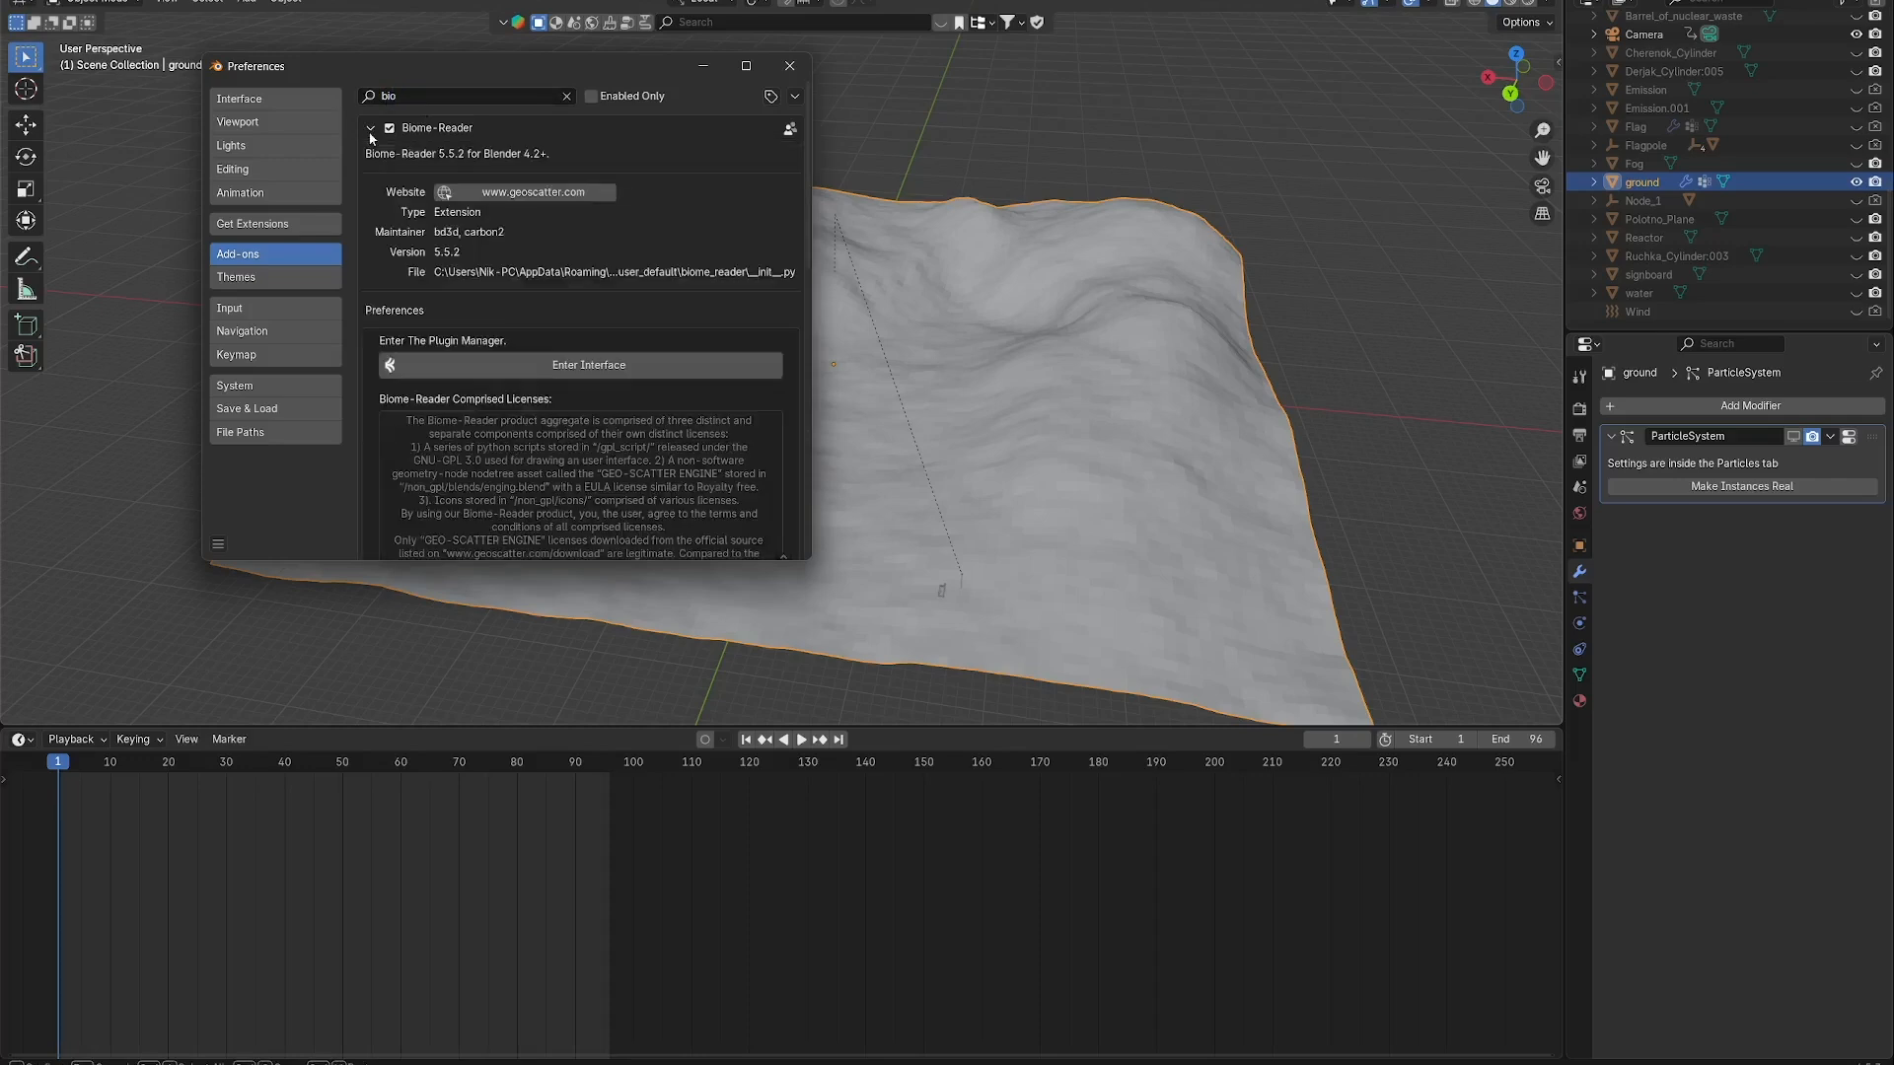
click(371, 129)
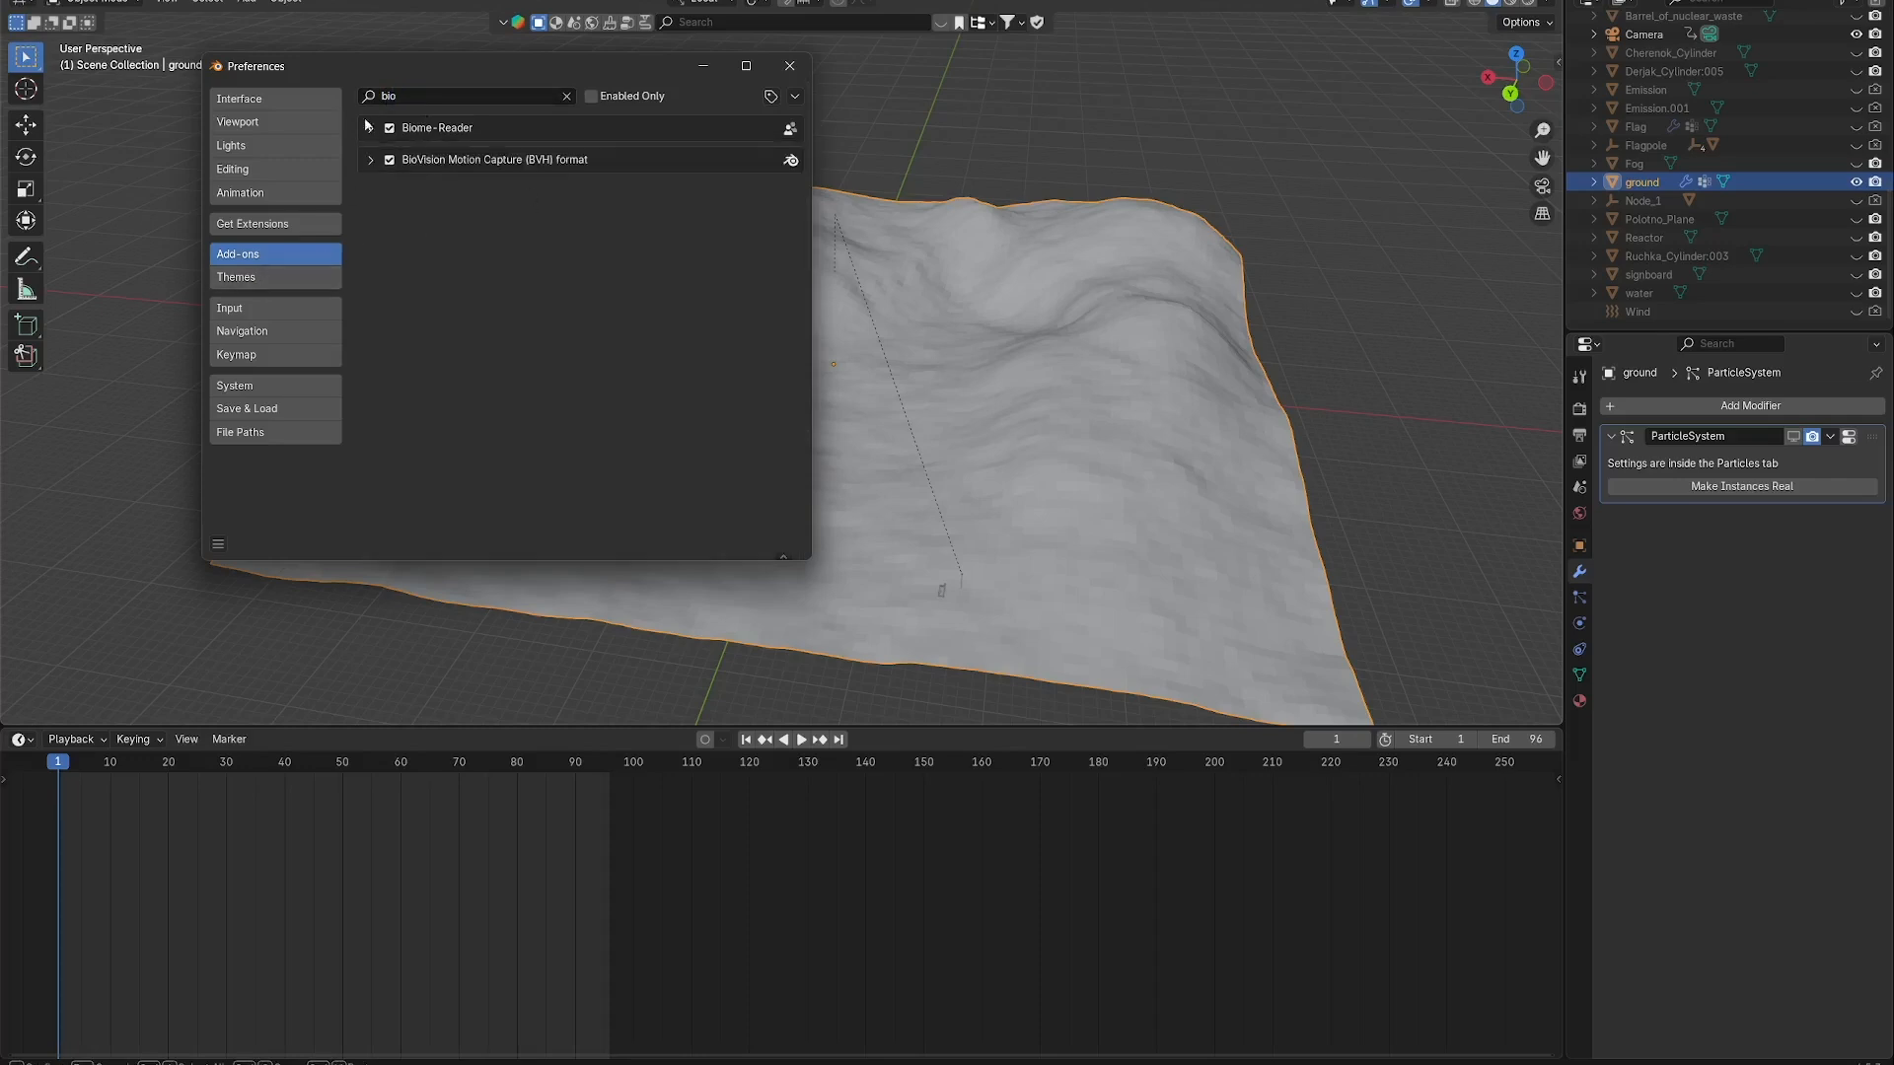
click(371, 129)
scroll(588, 375, down, 3)
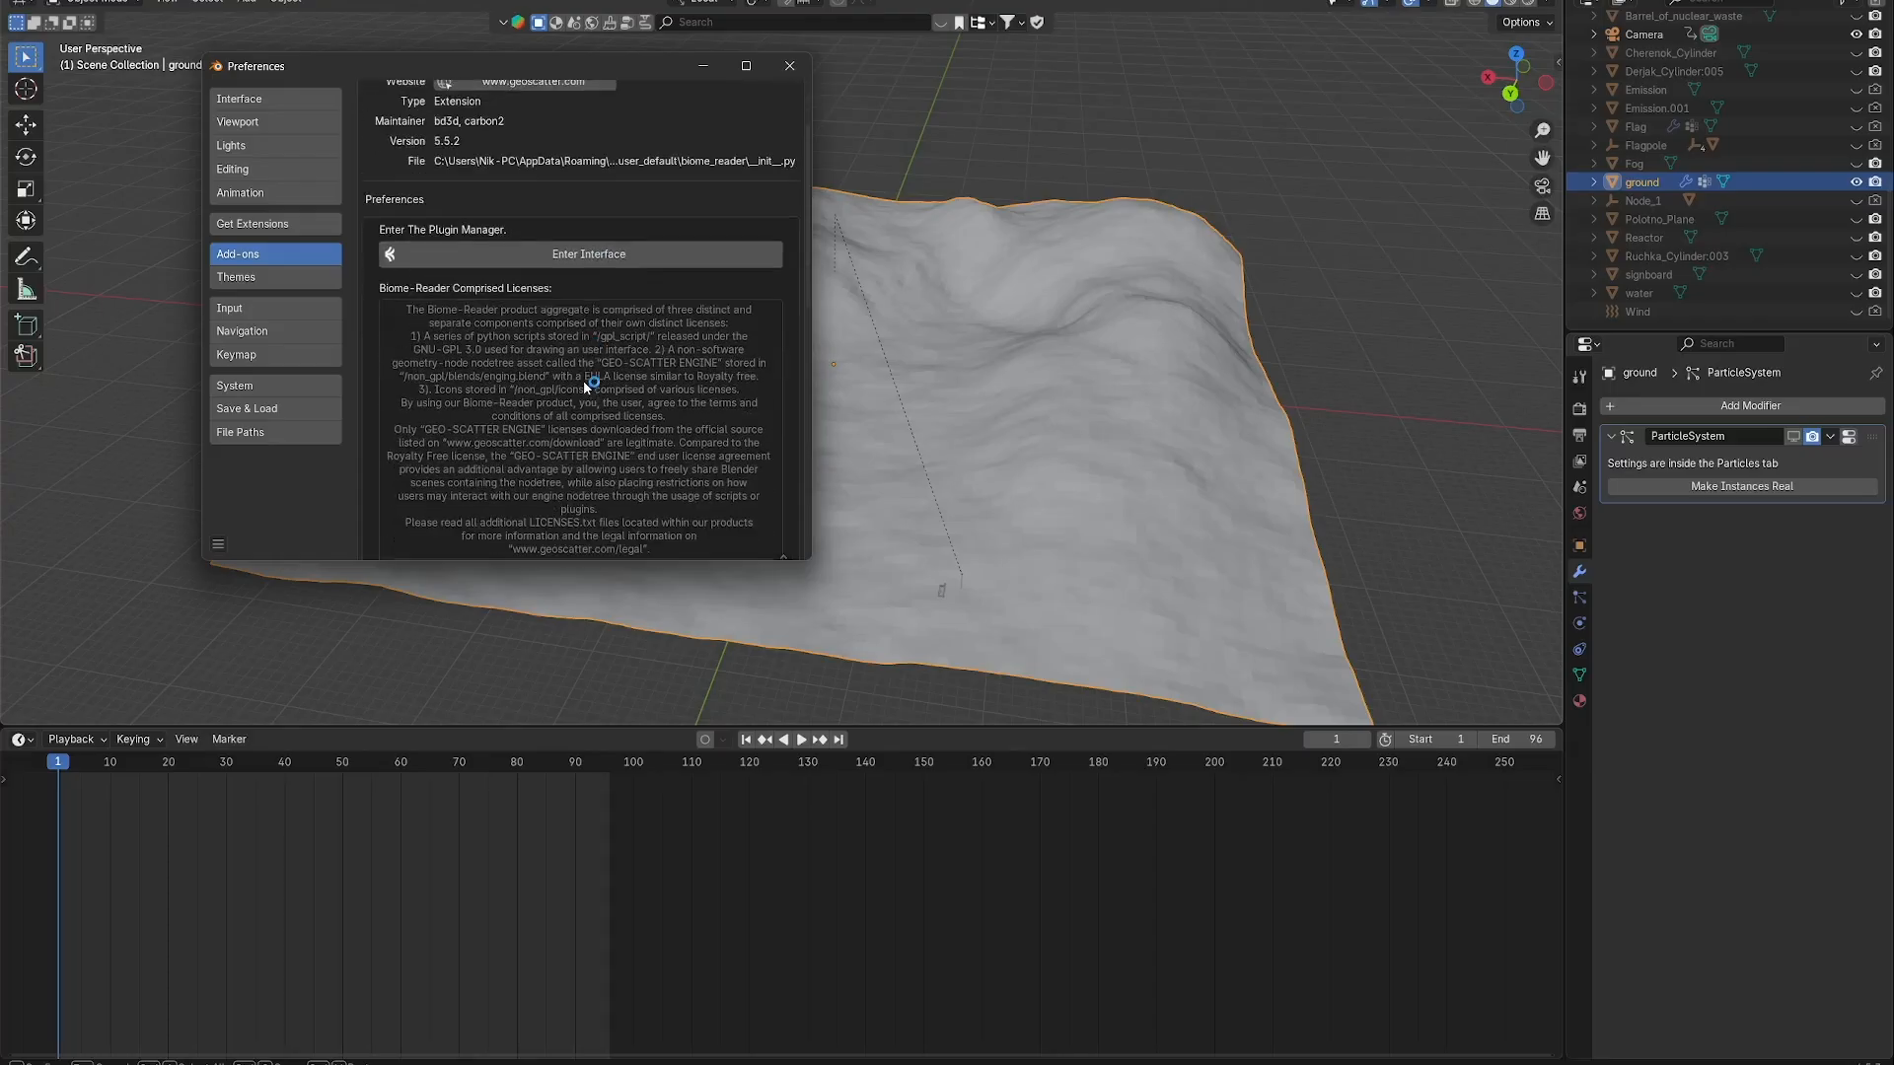
scroll(587, 373, up, 3)
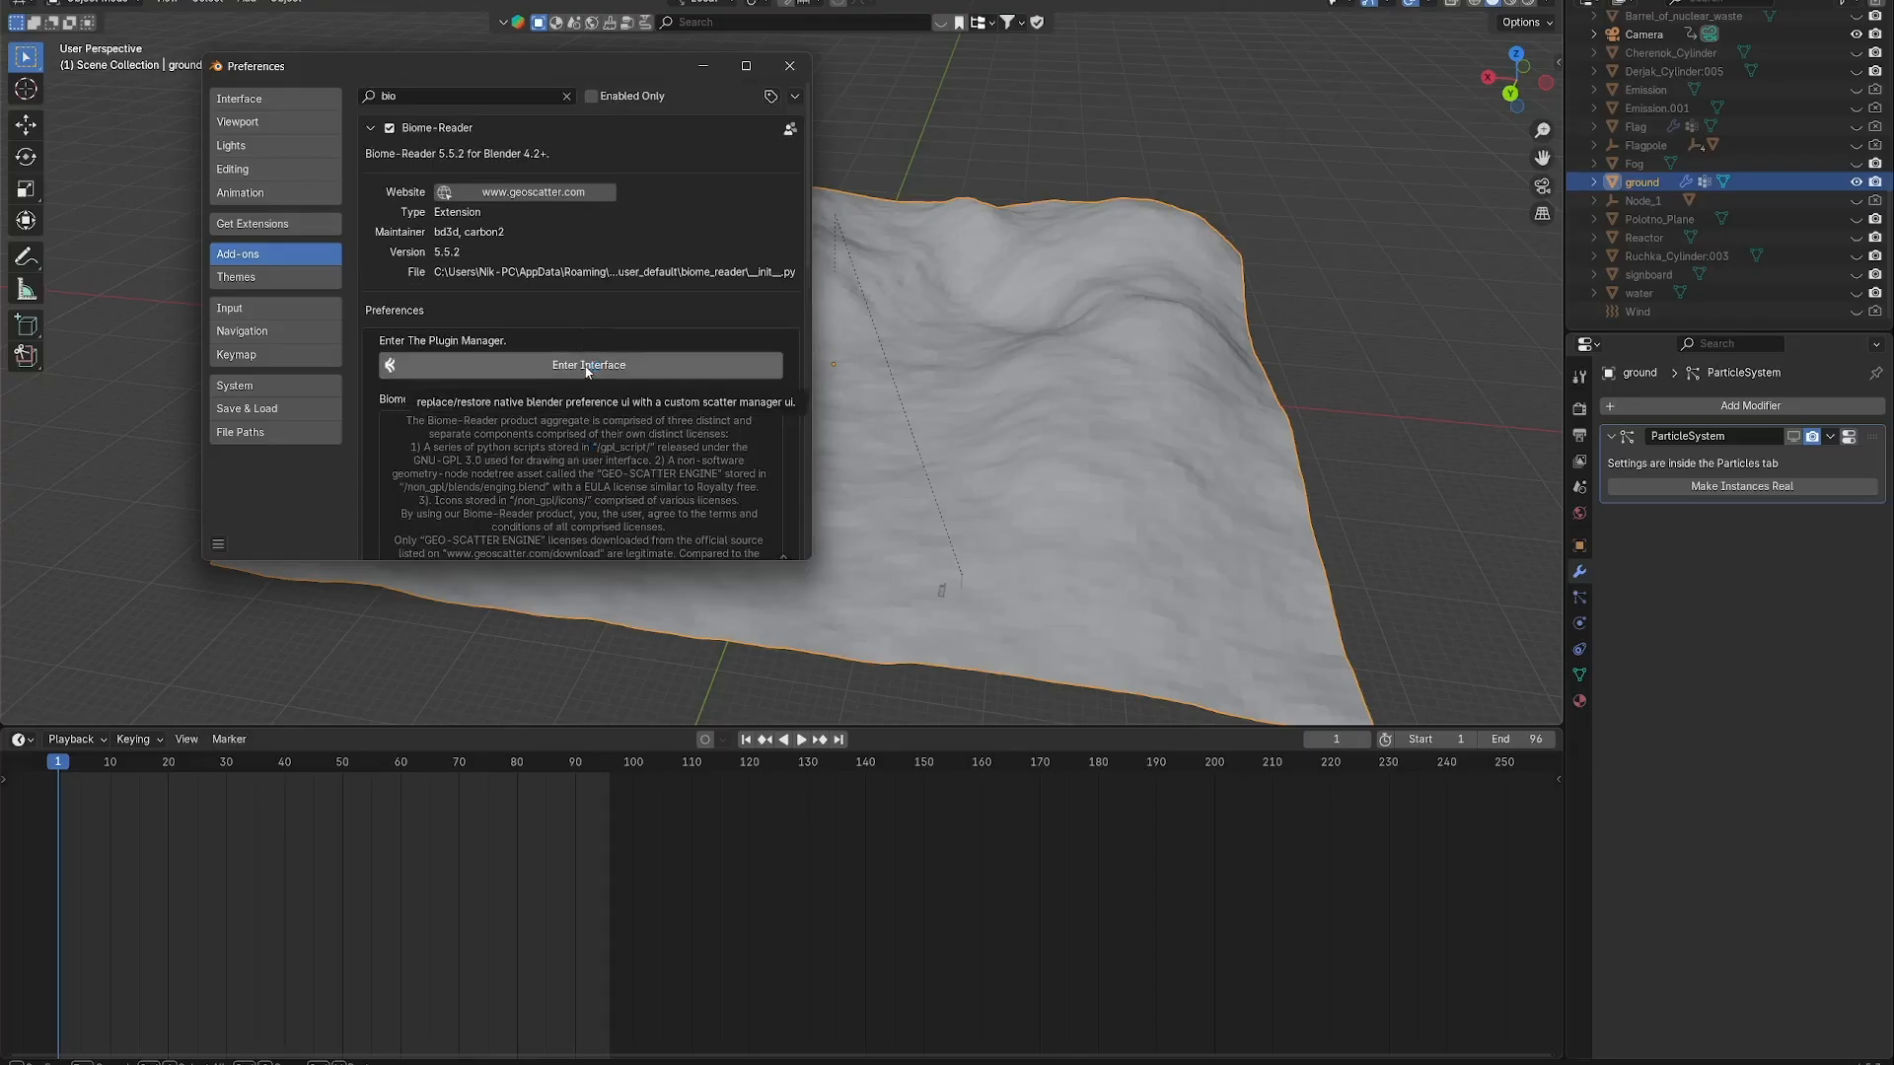
click(588, 365)
Find the Scatter-Library Location in the Biome-Reader preferences and open the library folder.
scroll(585, 434, down, 2)
scroll(584, 434, down, 10)
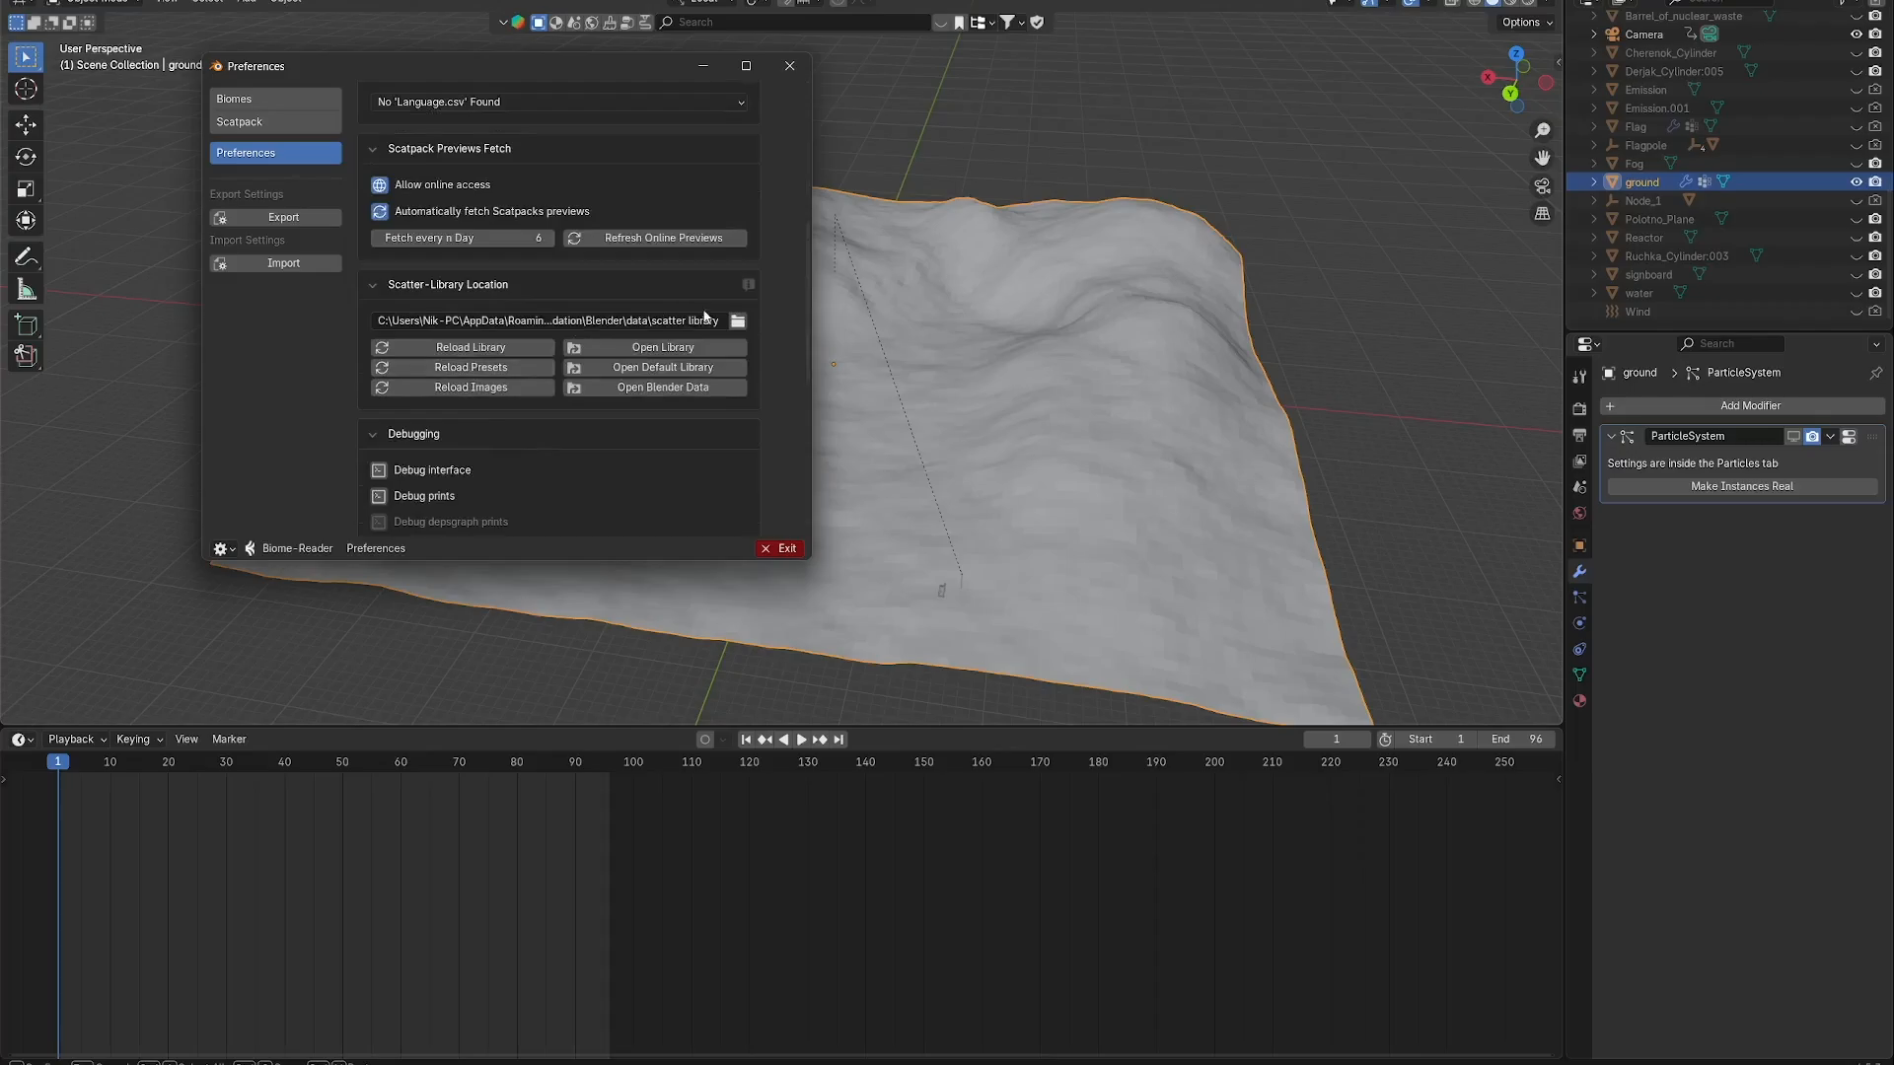
scroll(521, 538, down, 1)
scroll(522, 532, down, 8)
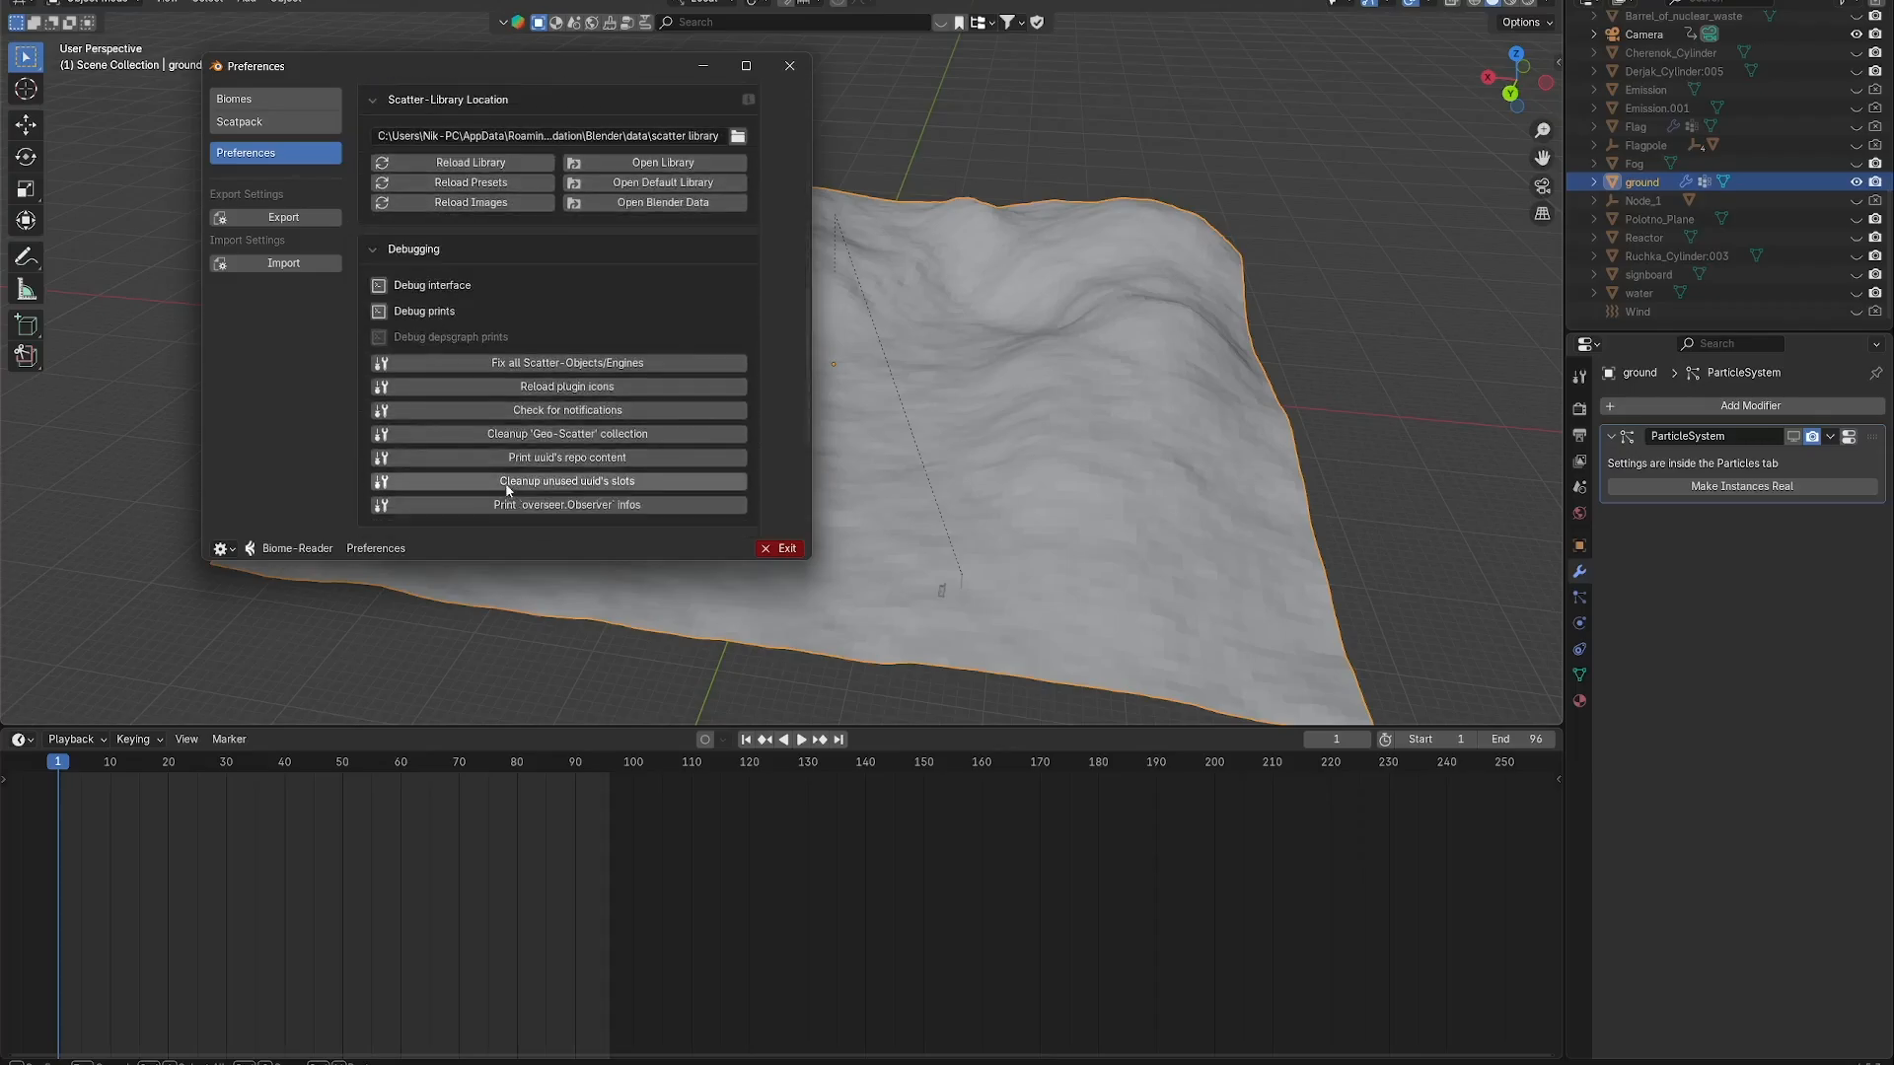
scroll(523, 443, up, 12)
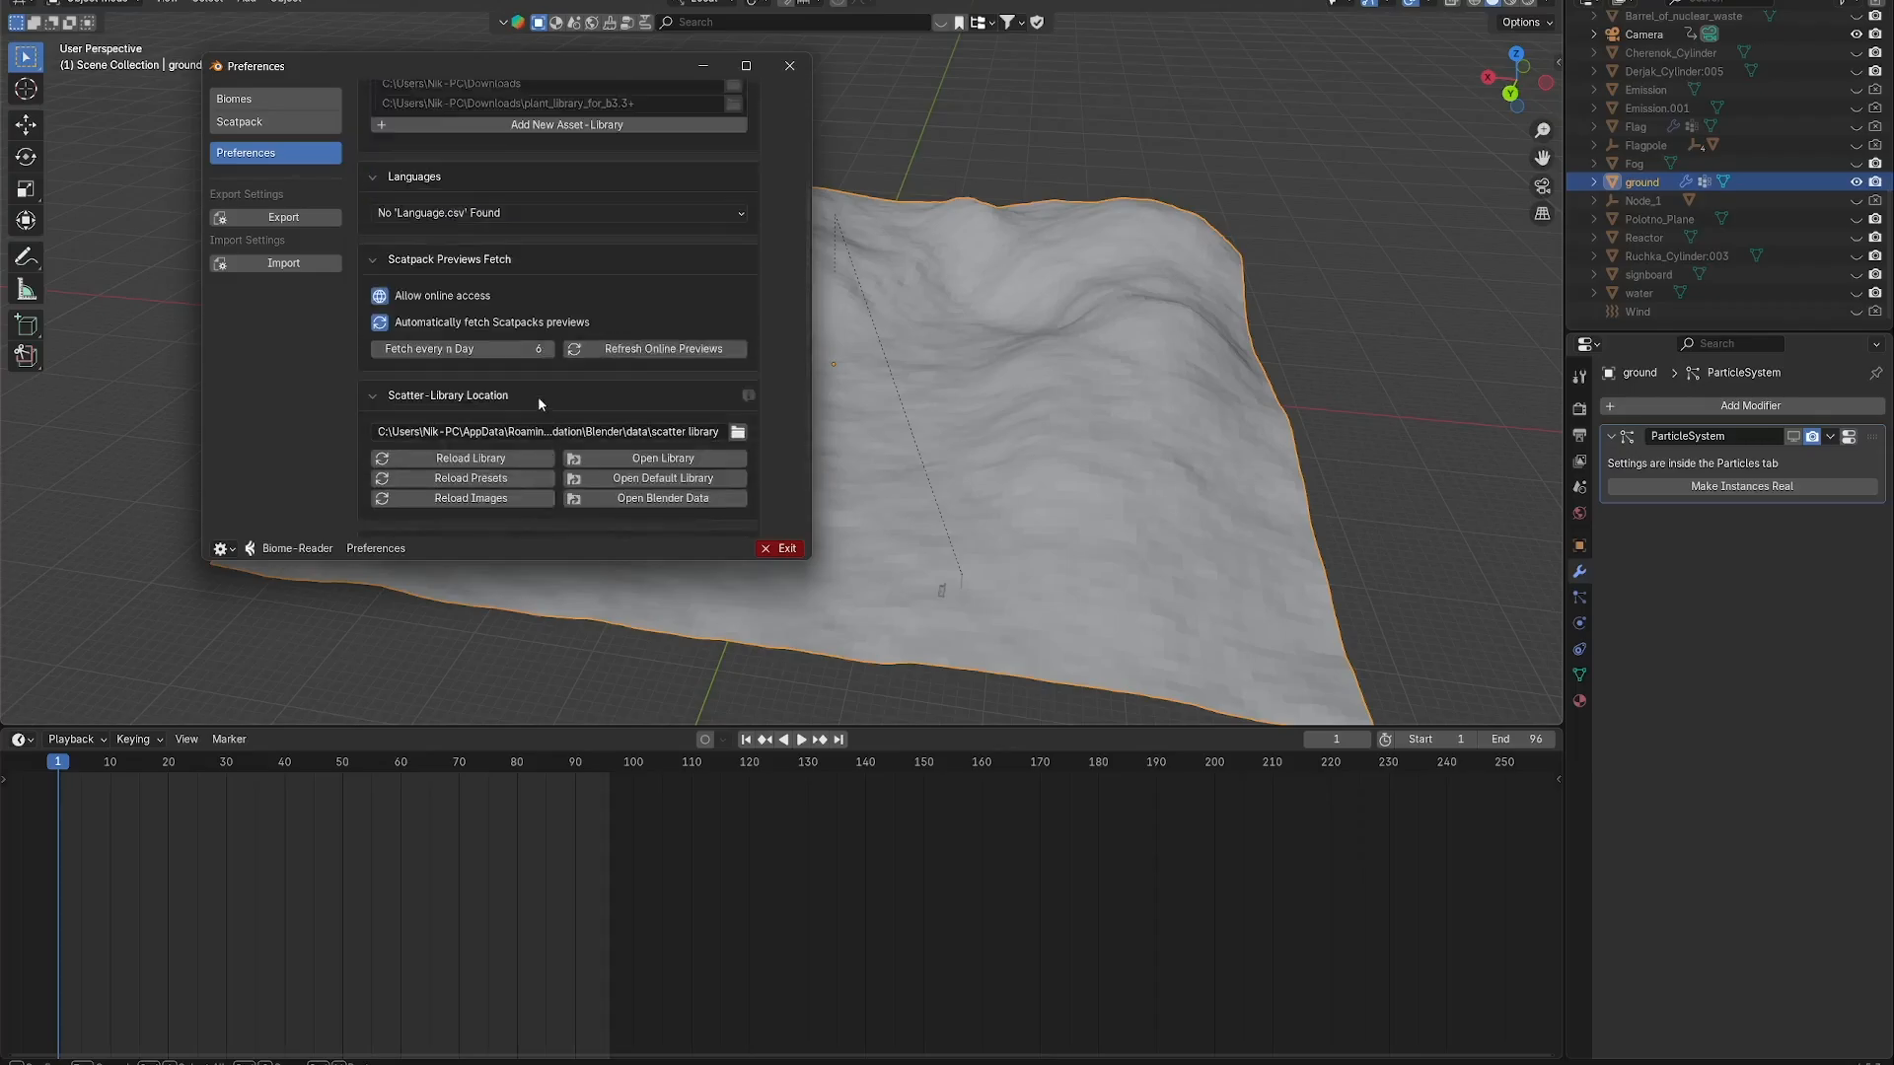
click(655, 462)
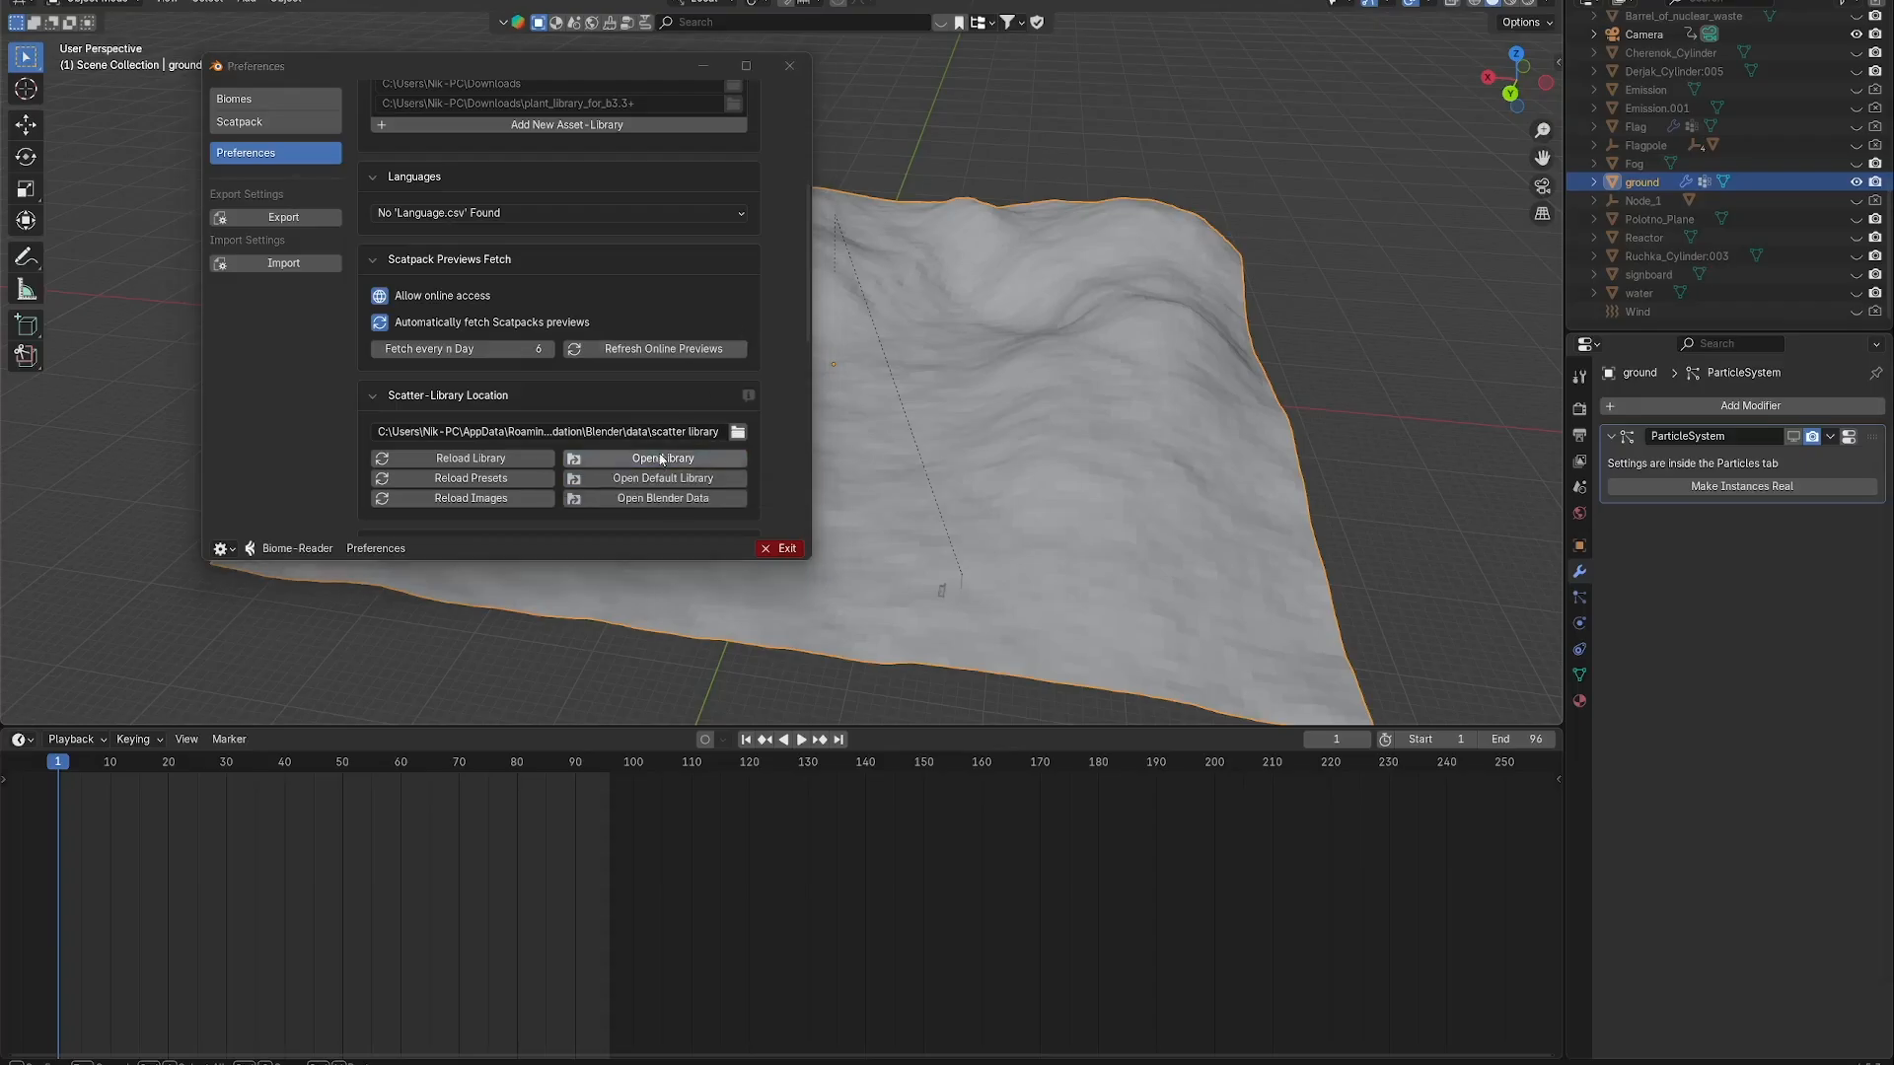
Close the preferences and show the Biome-Reader emitter settings in the viewport sidebar.
click(788, 66)
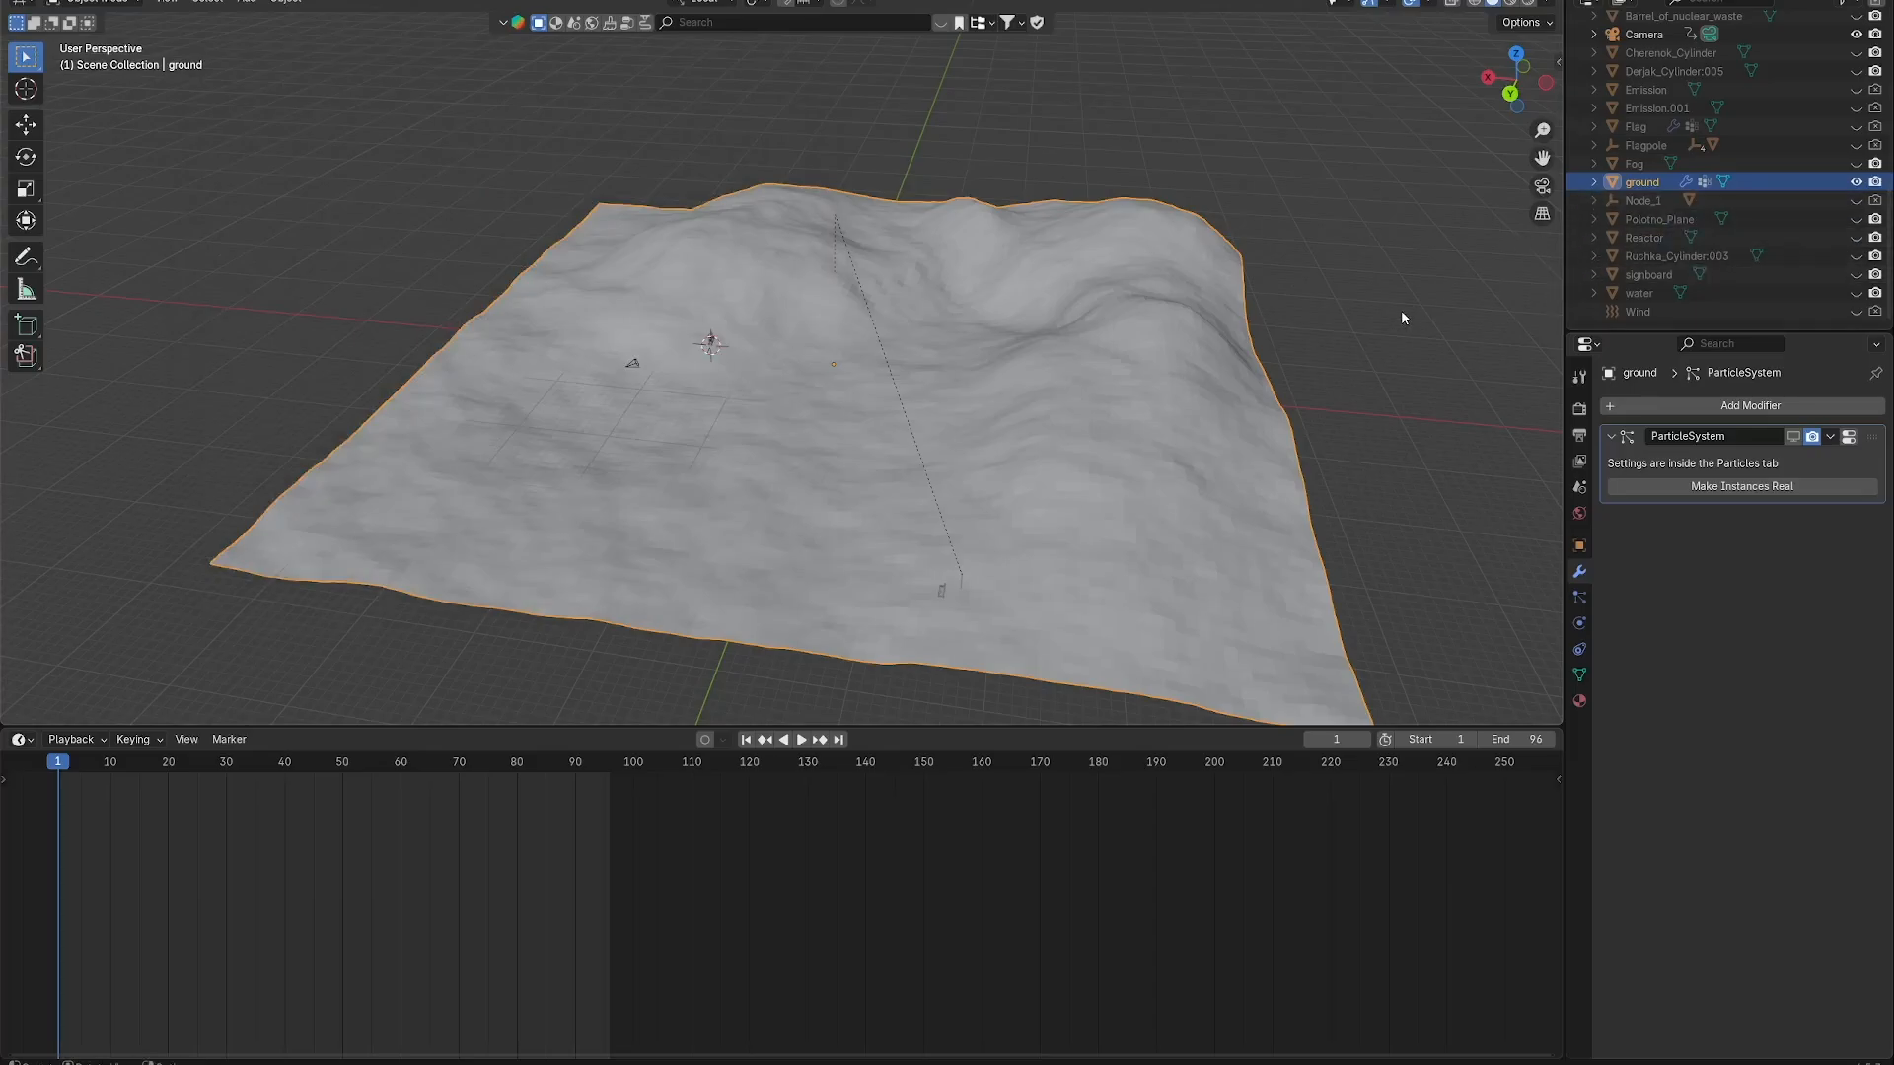
key(n)
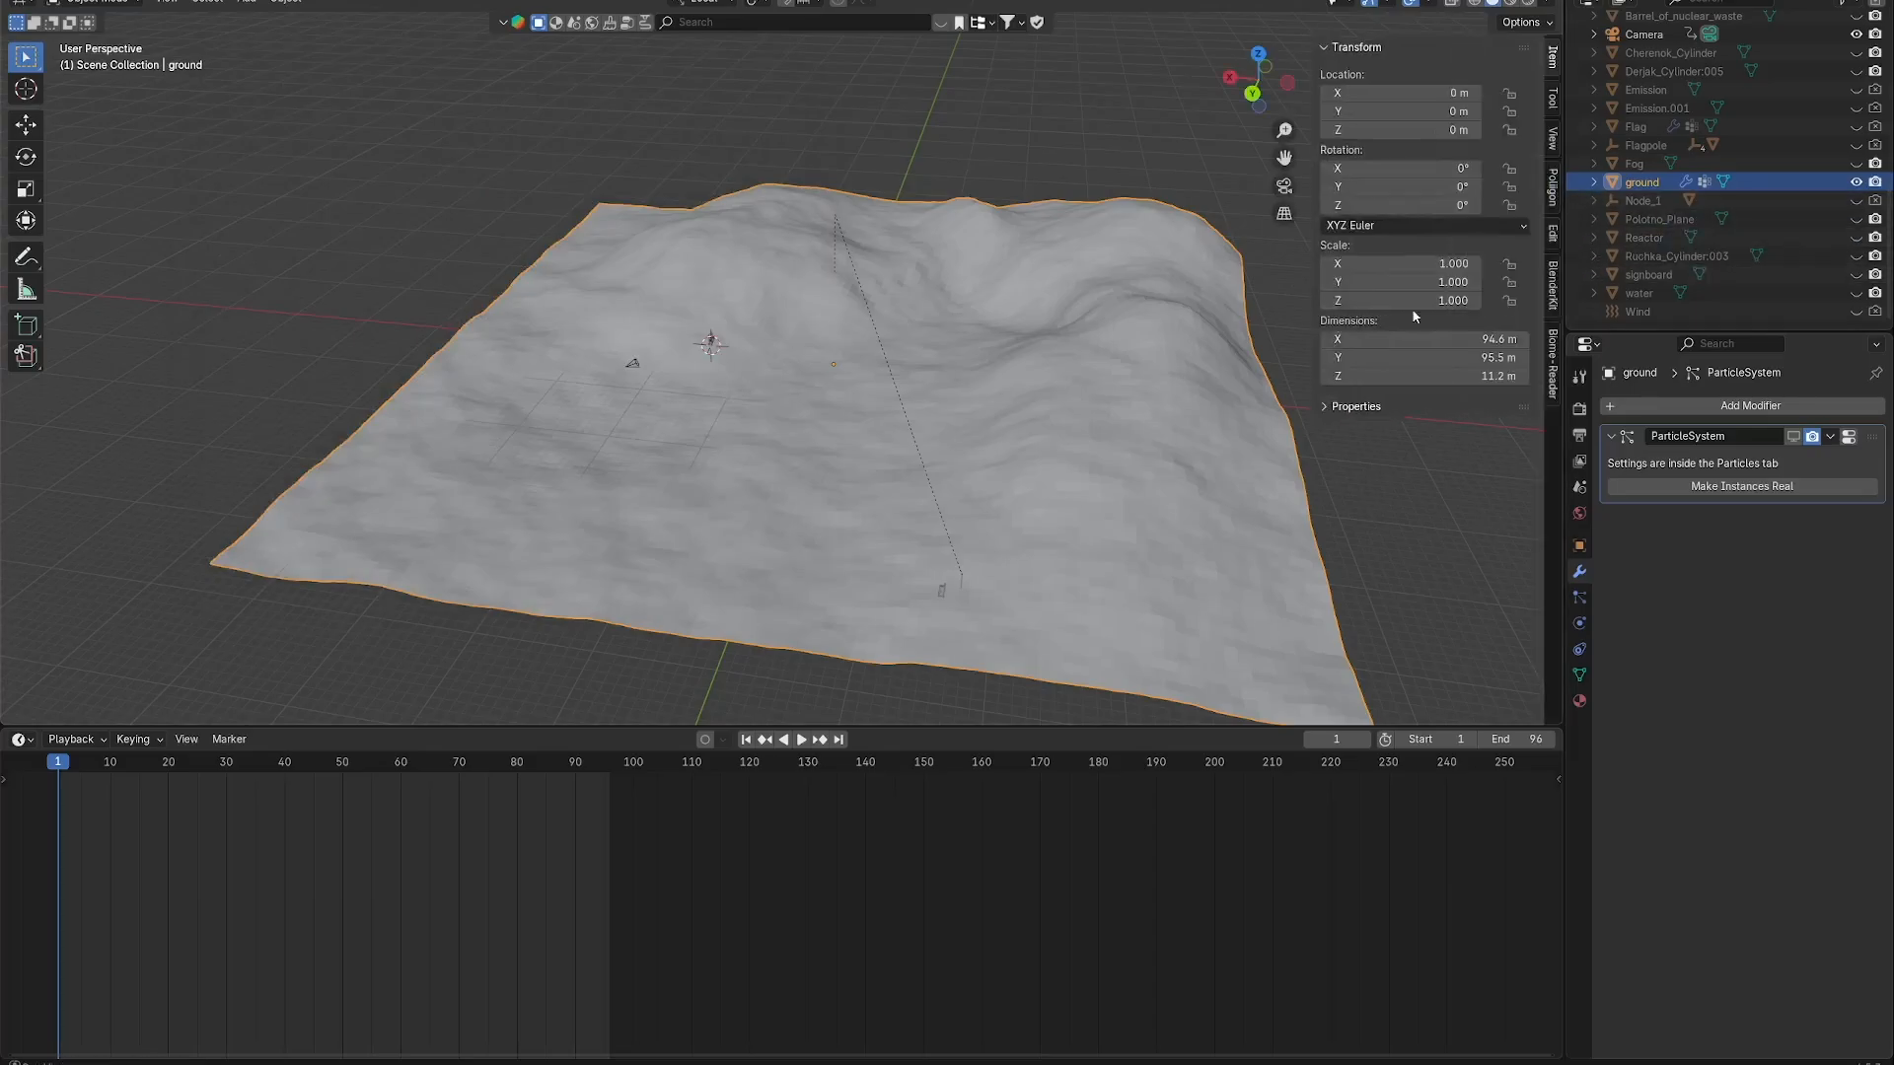
click(1554, 369)
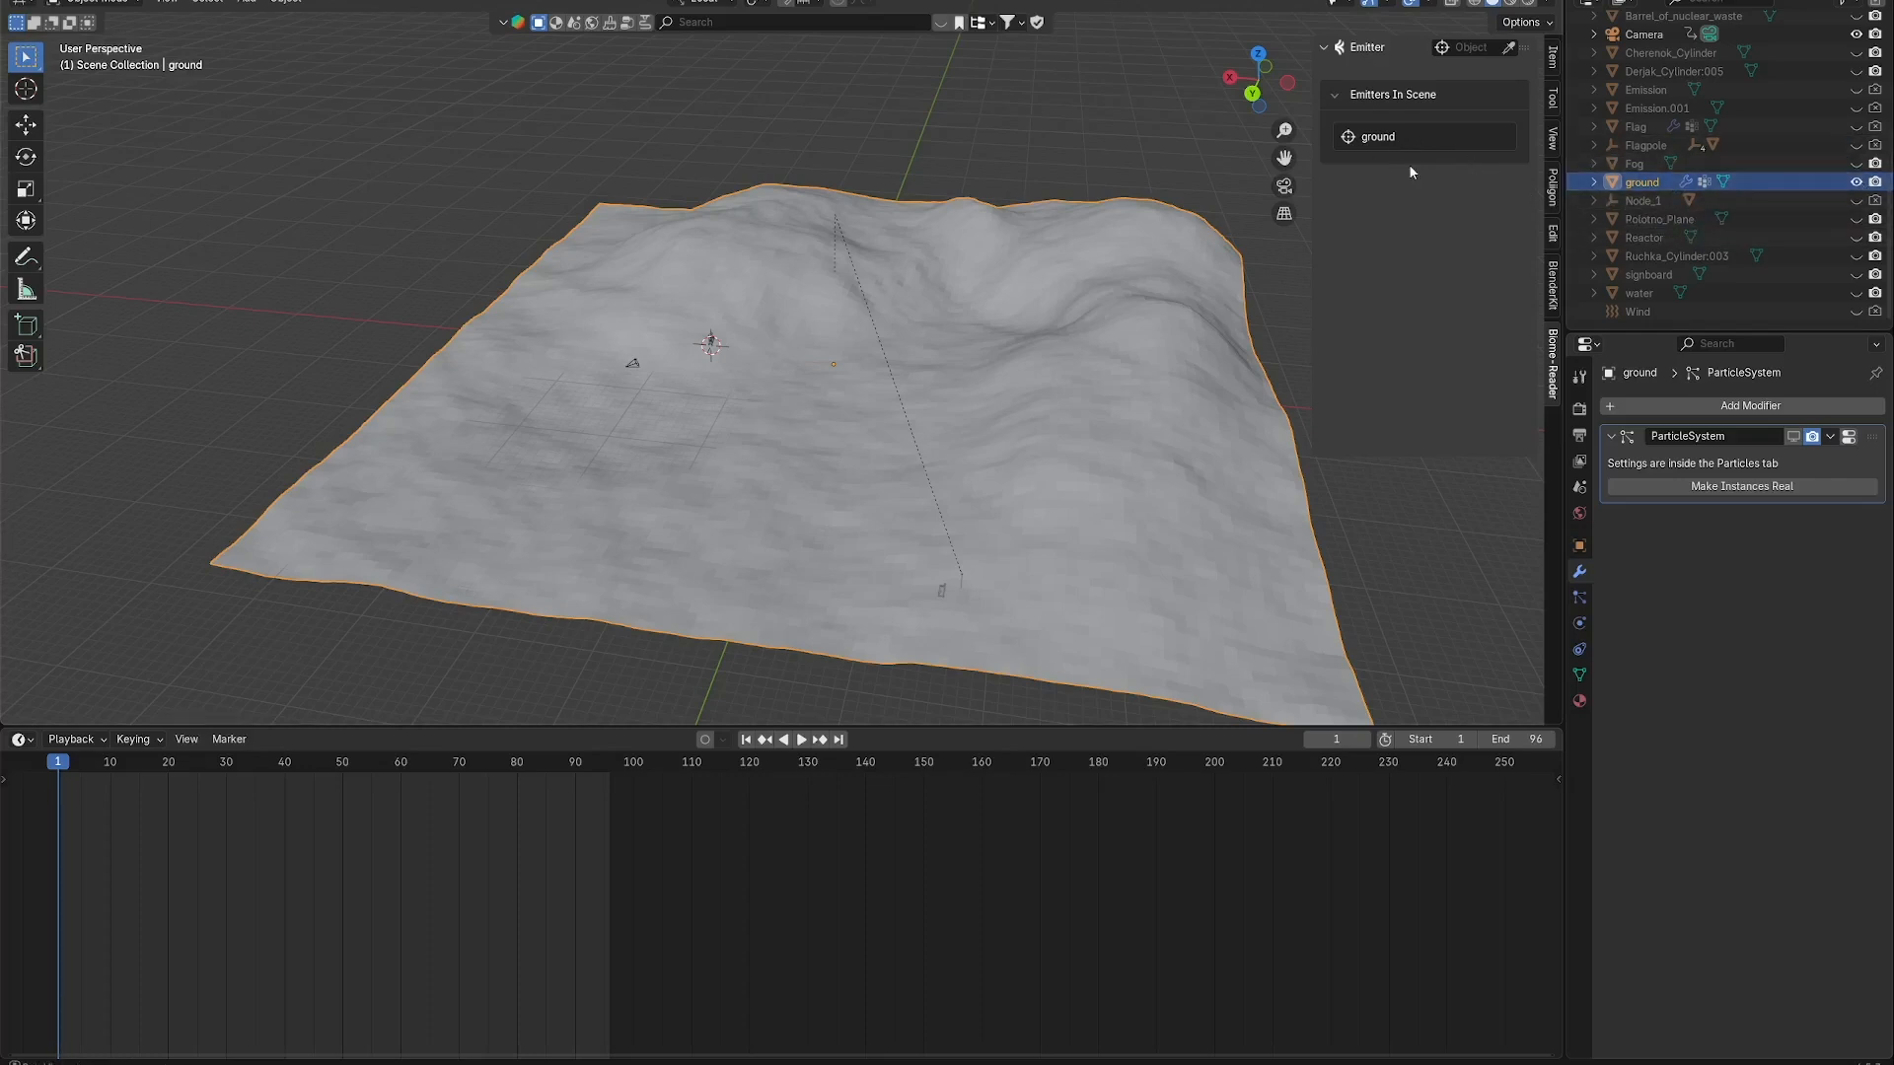
Choose ground as the Biome-Reader emitter, and add and remove a default scatter system in its list.
click(1552, 291)
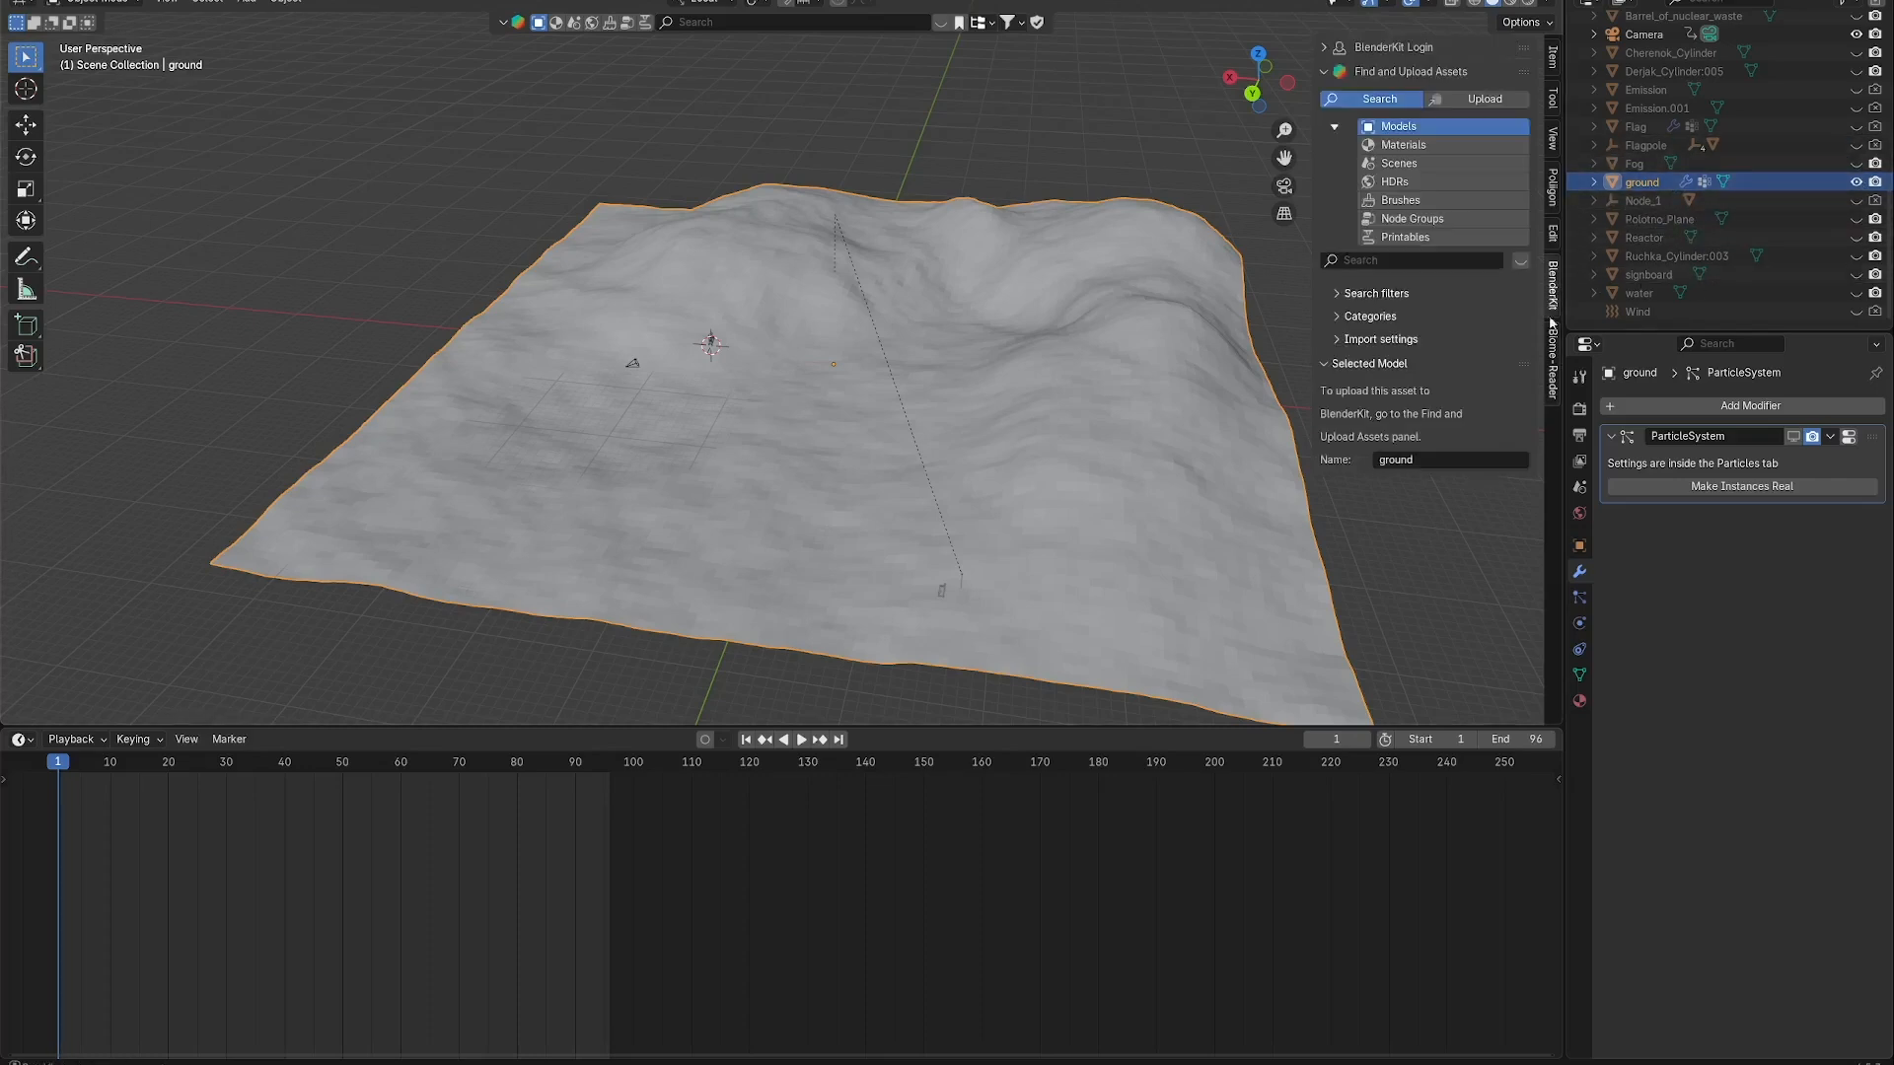
click(1550, 345)
click(1392, 138)
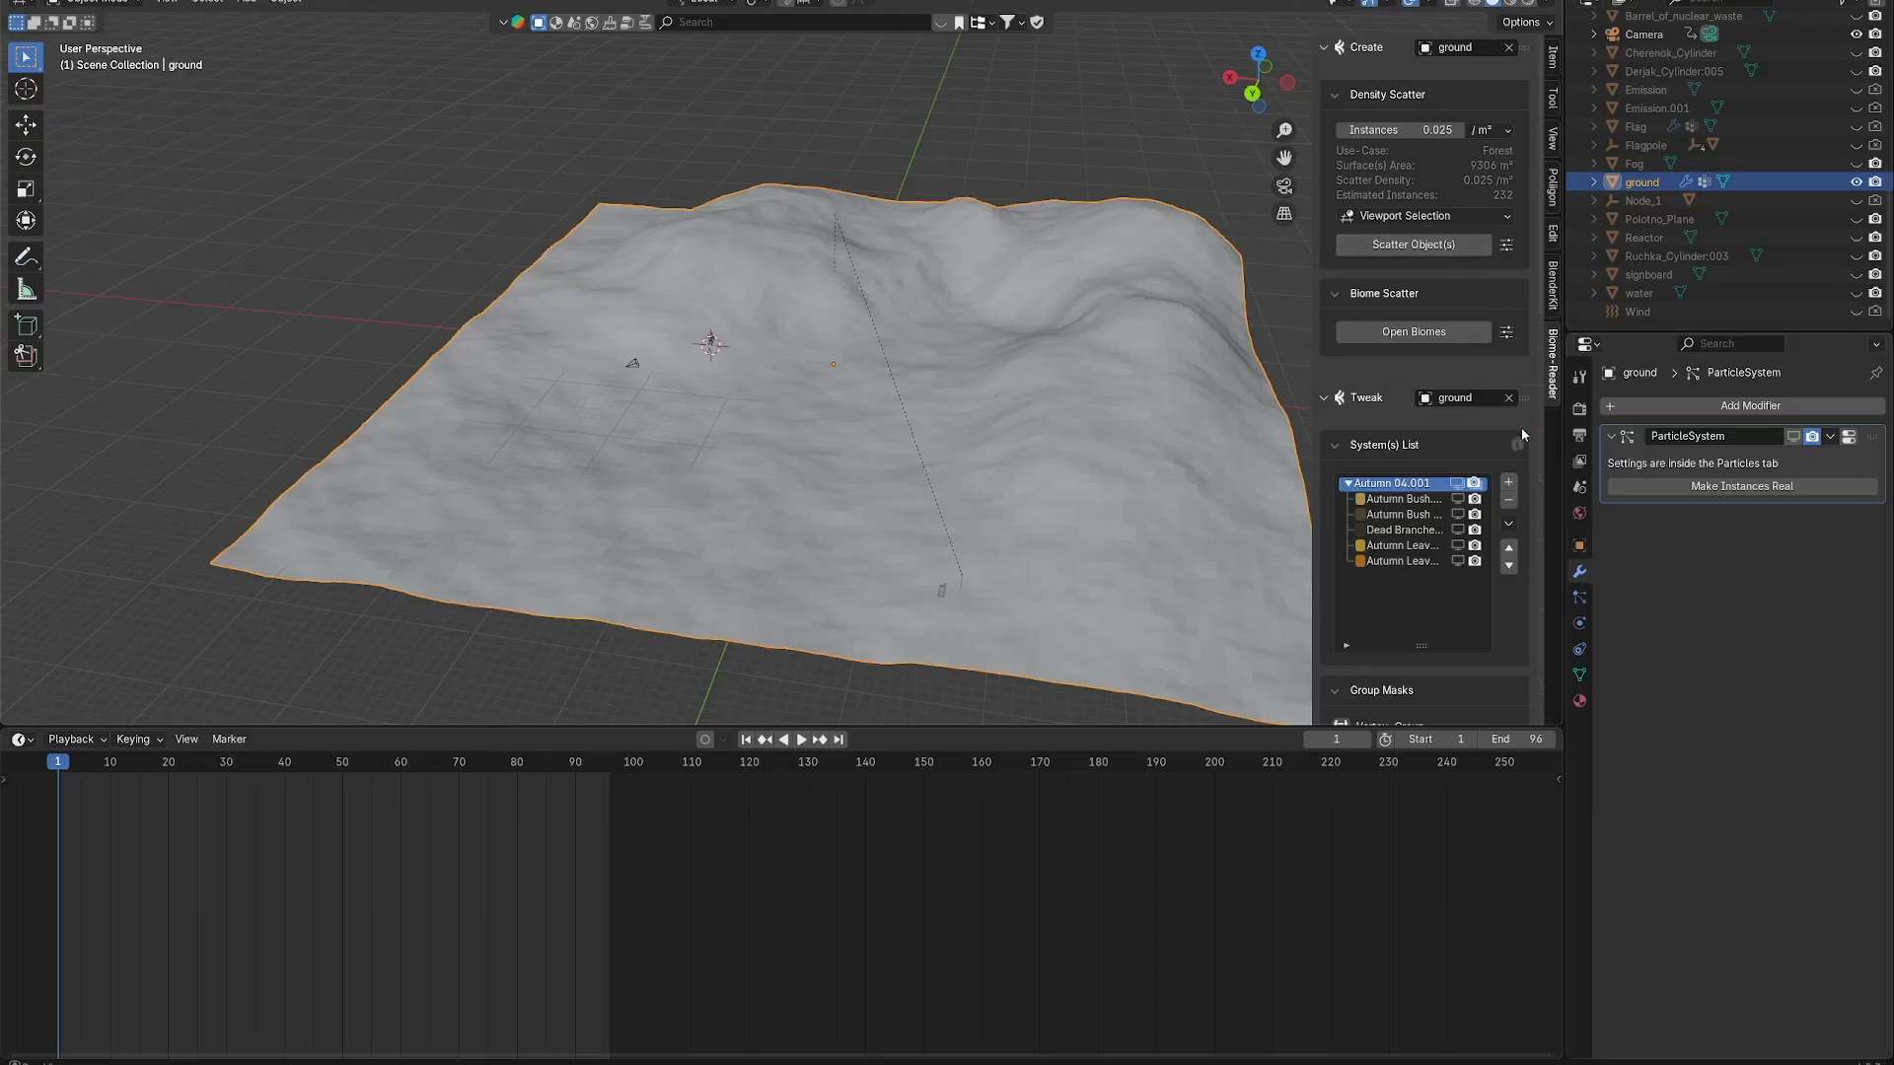
click(1508, 483)
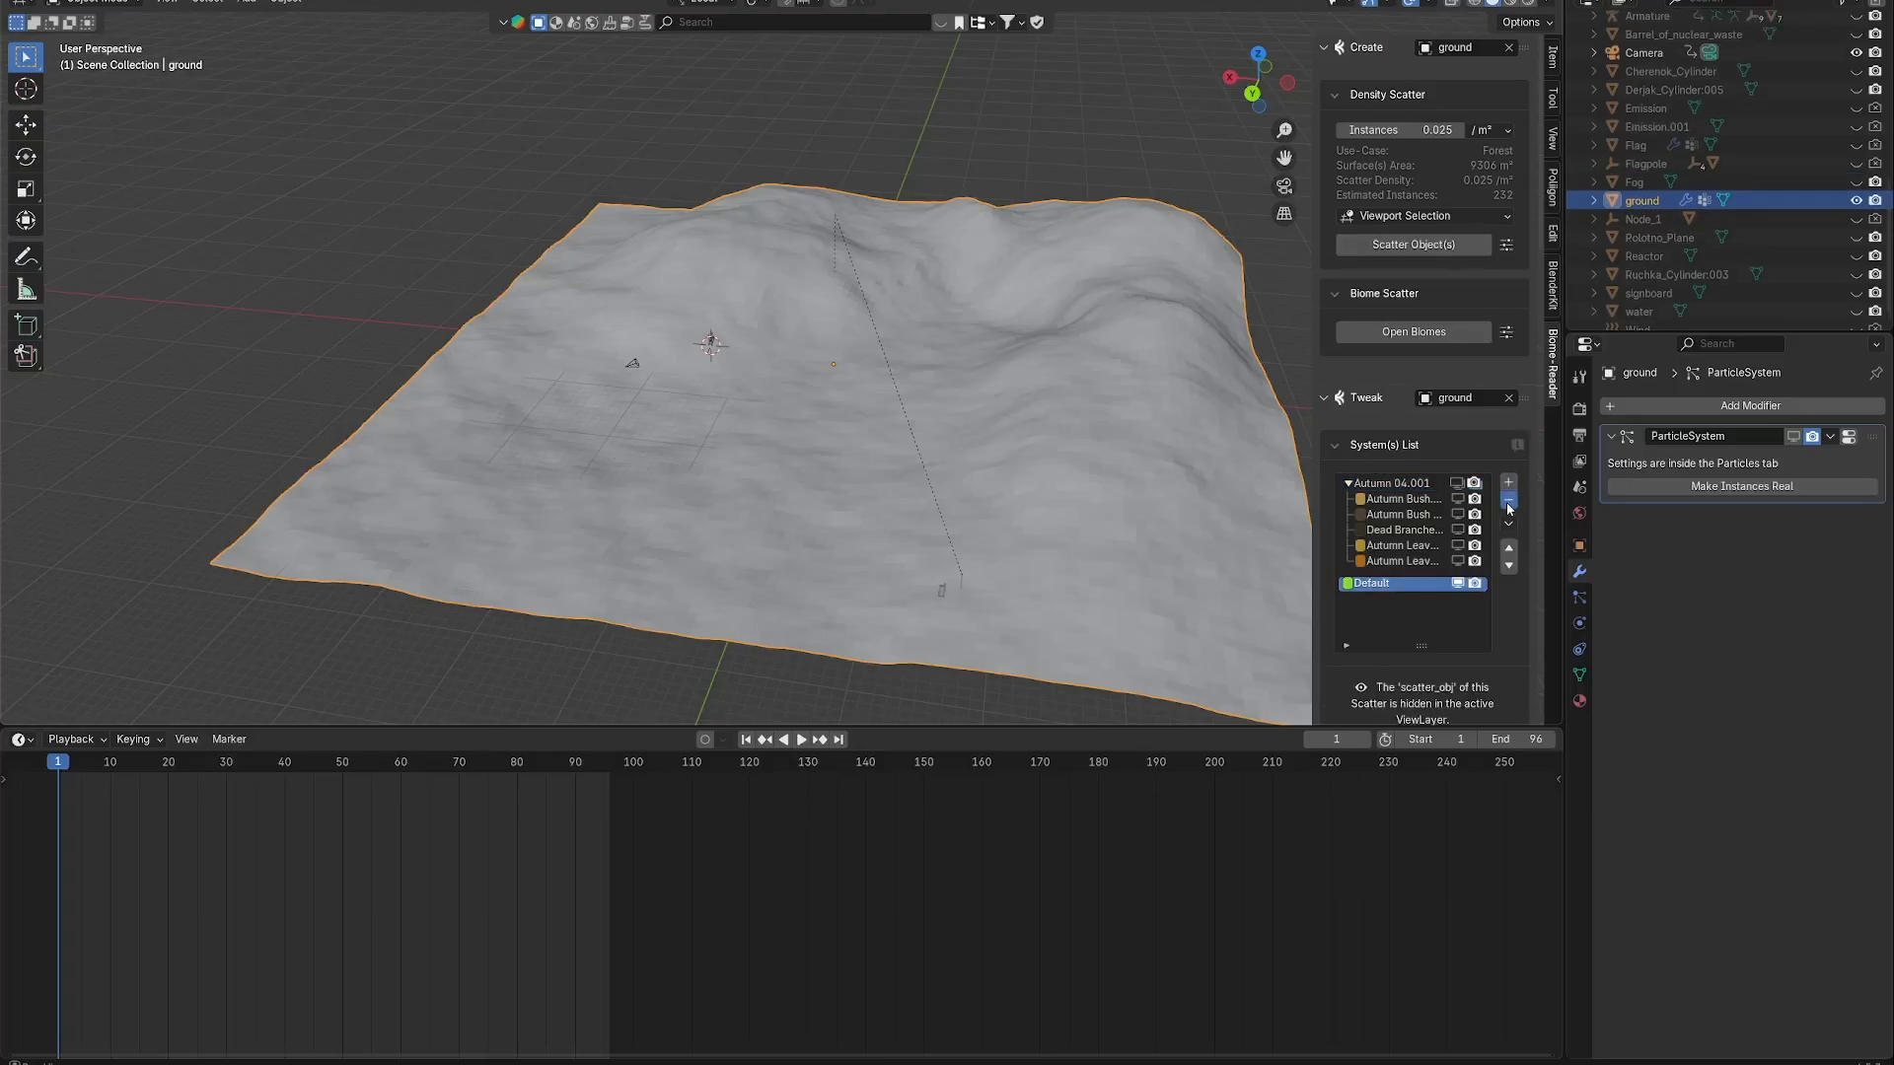
click(1508, 500)
Open the biome library and browse through all the available biomes.
click(1407, 335)
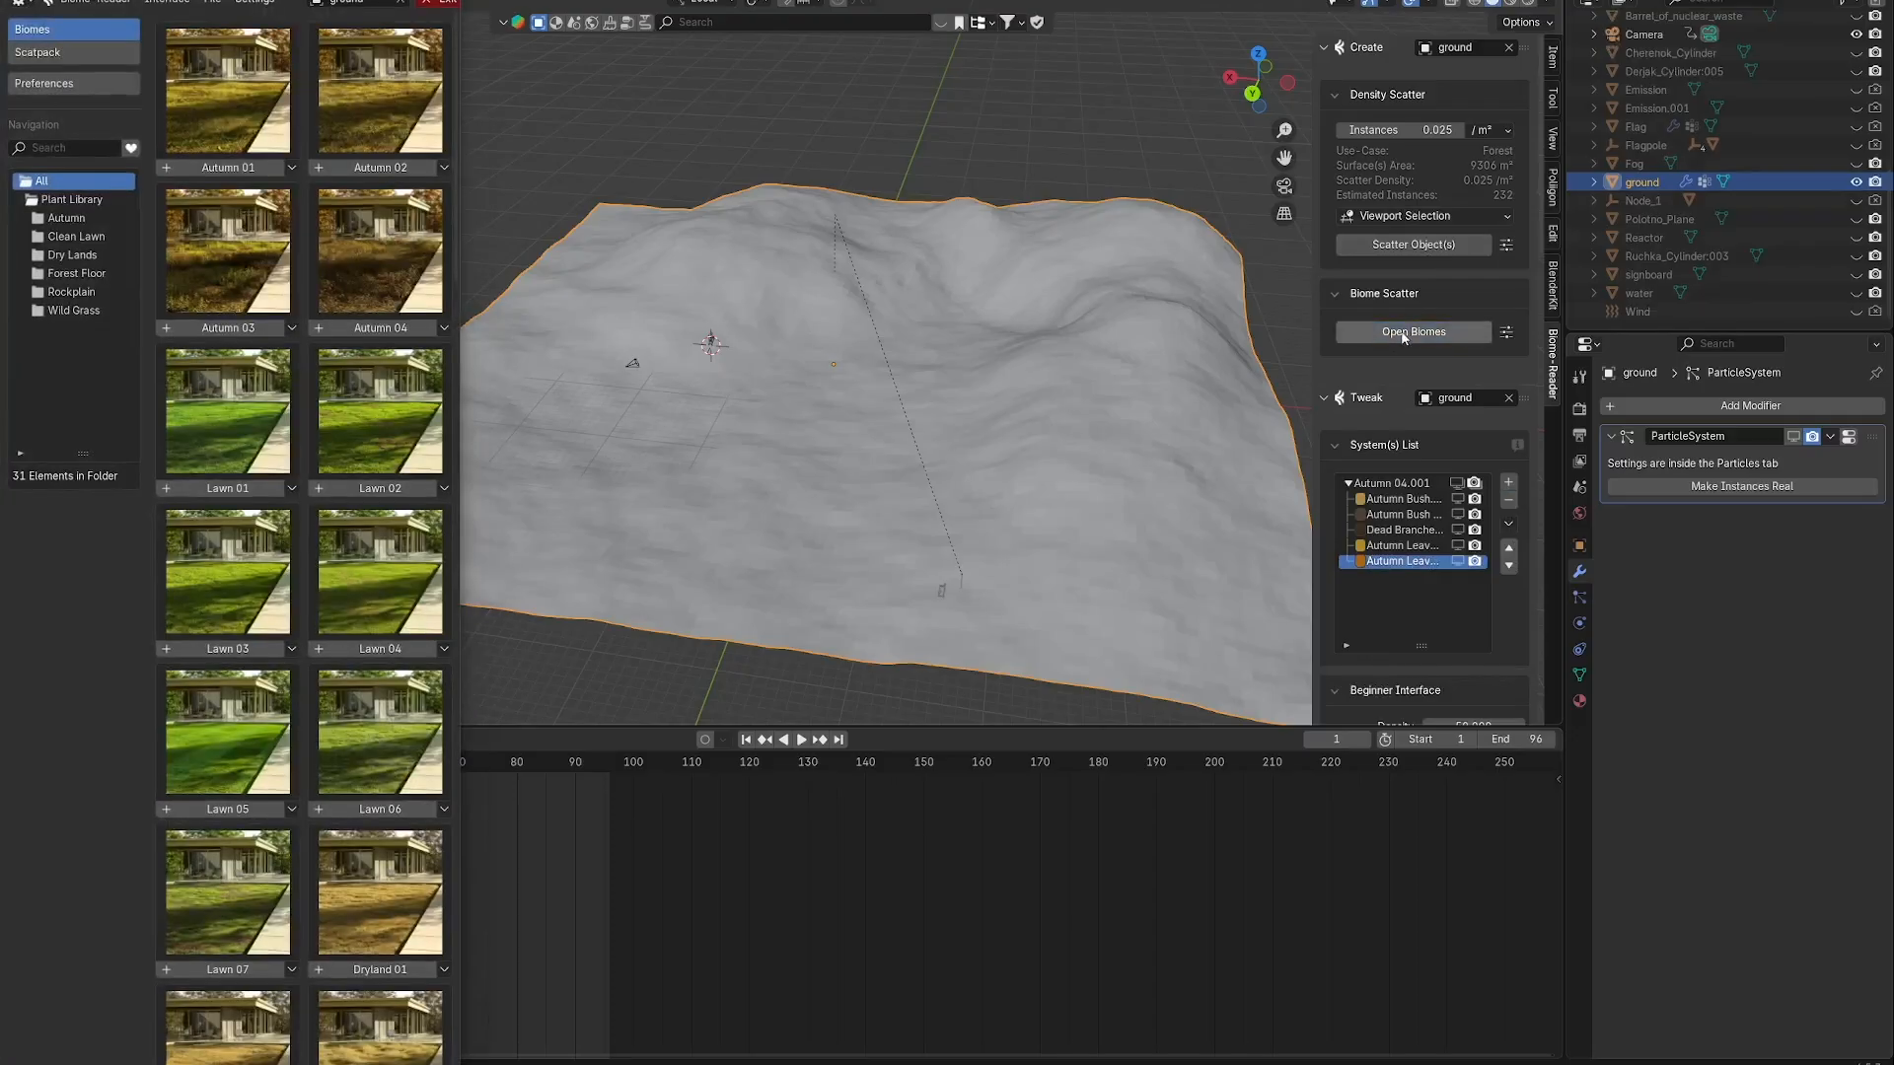
scroll(306, 471, down, 15)
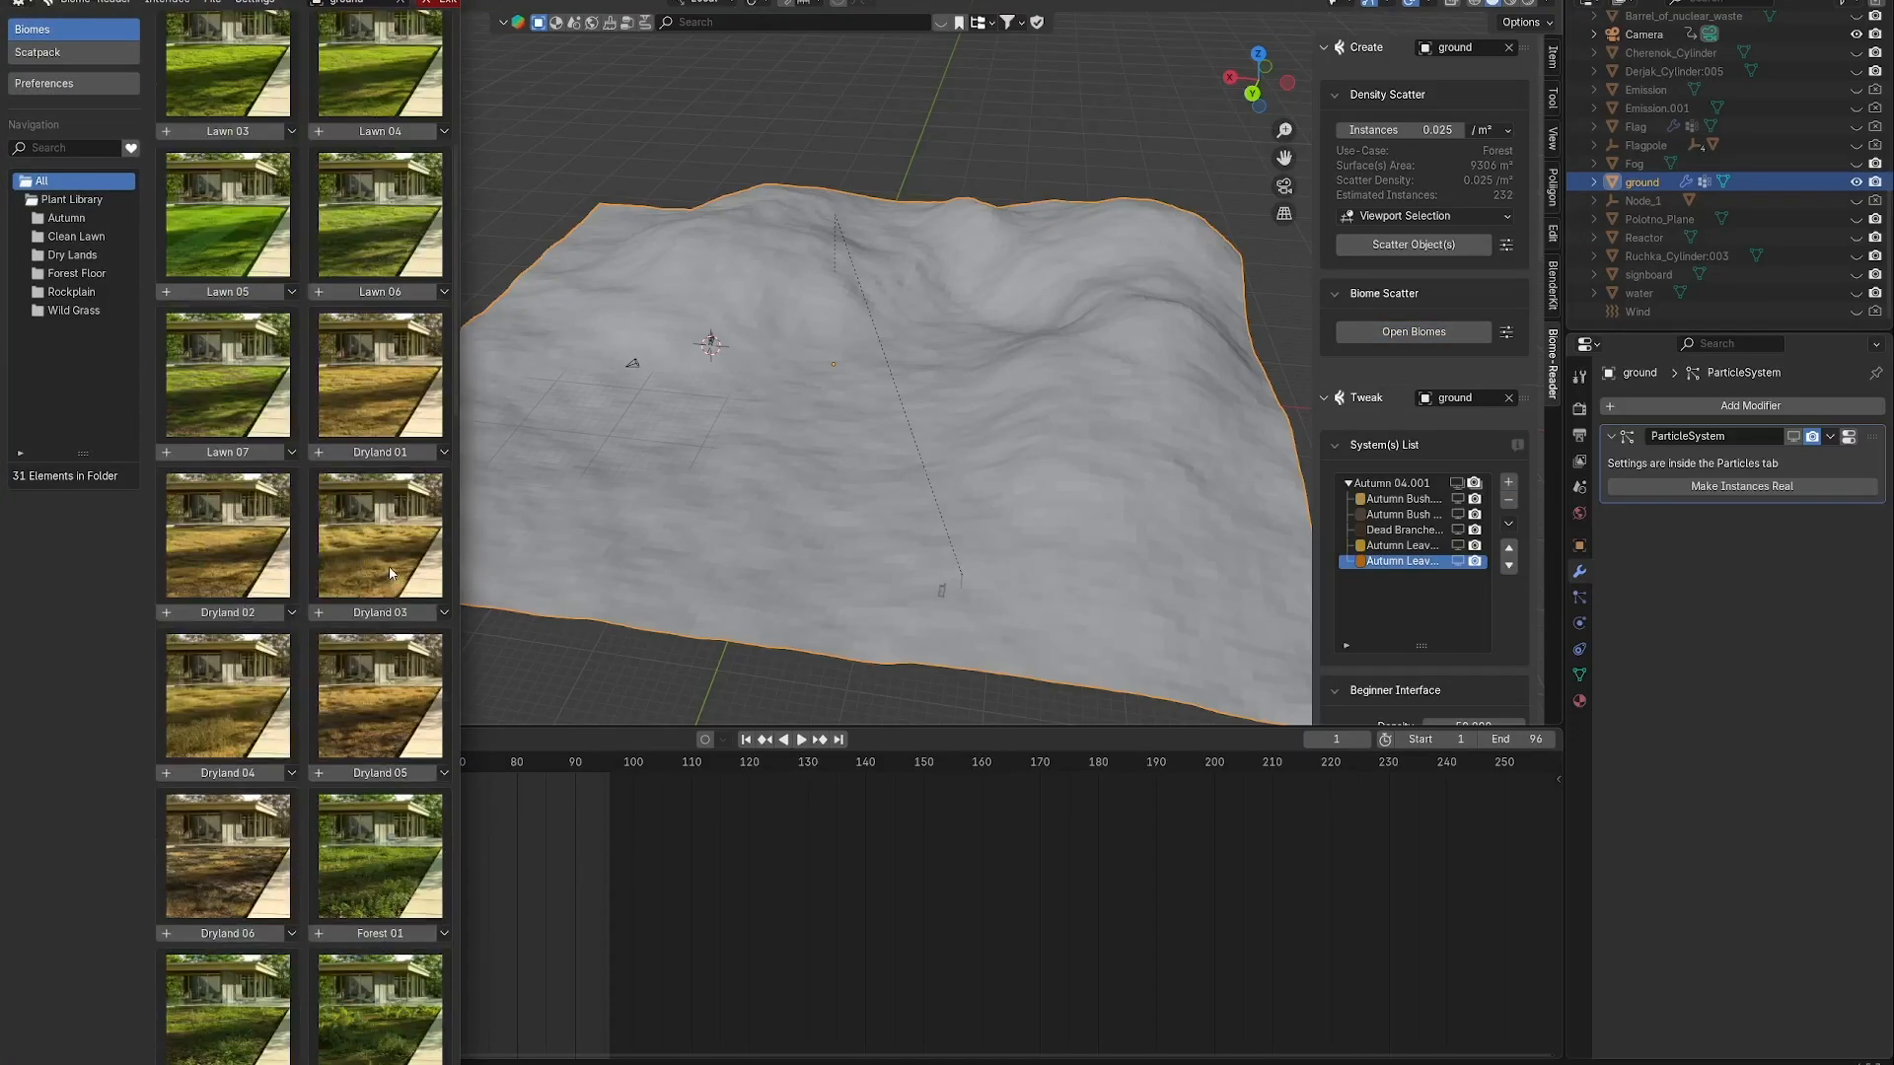
scroll(394, 641, down, 8)
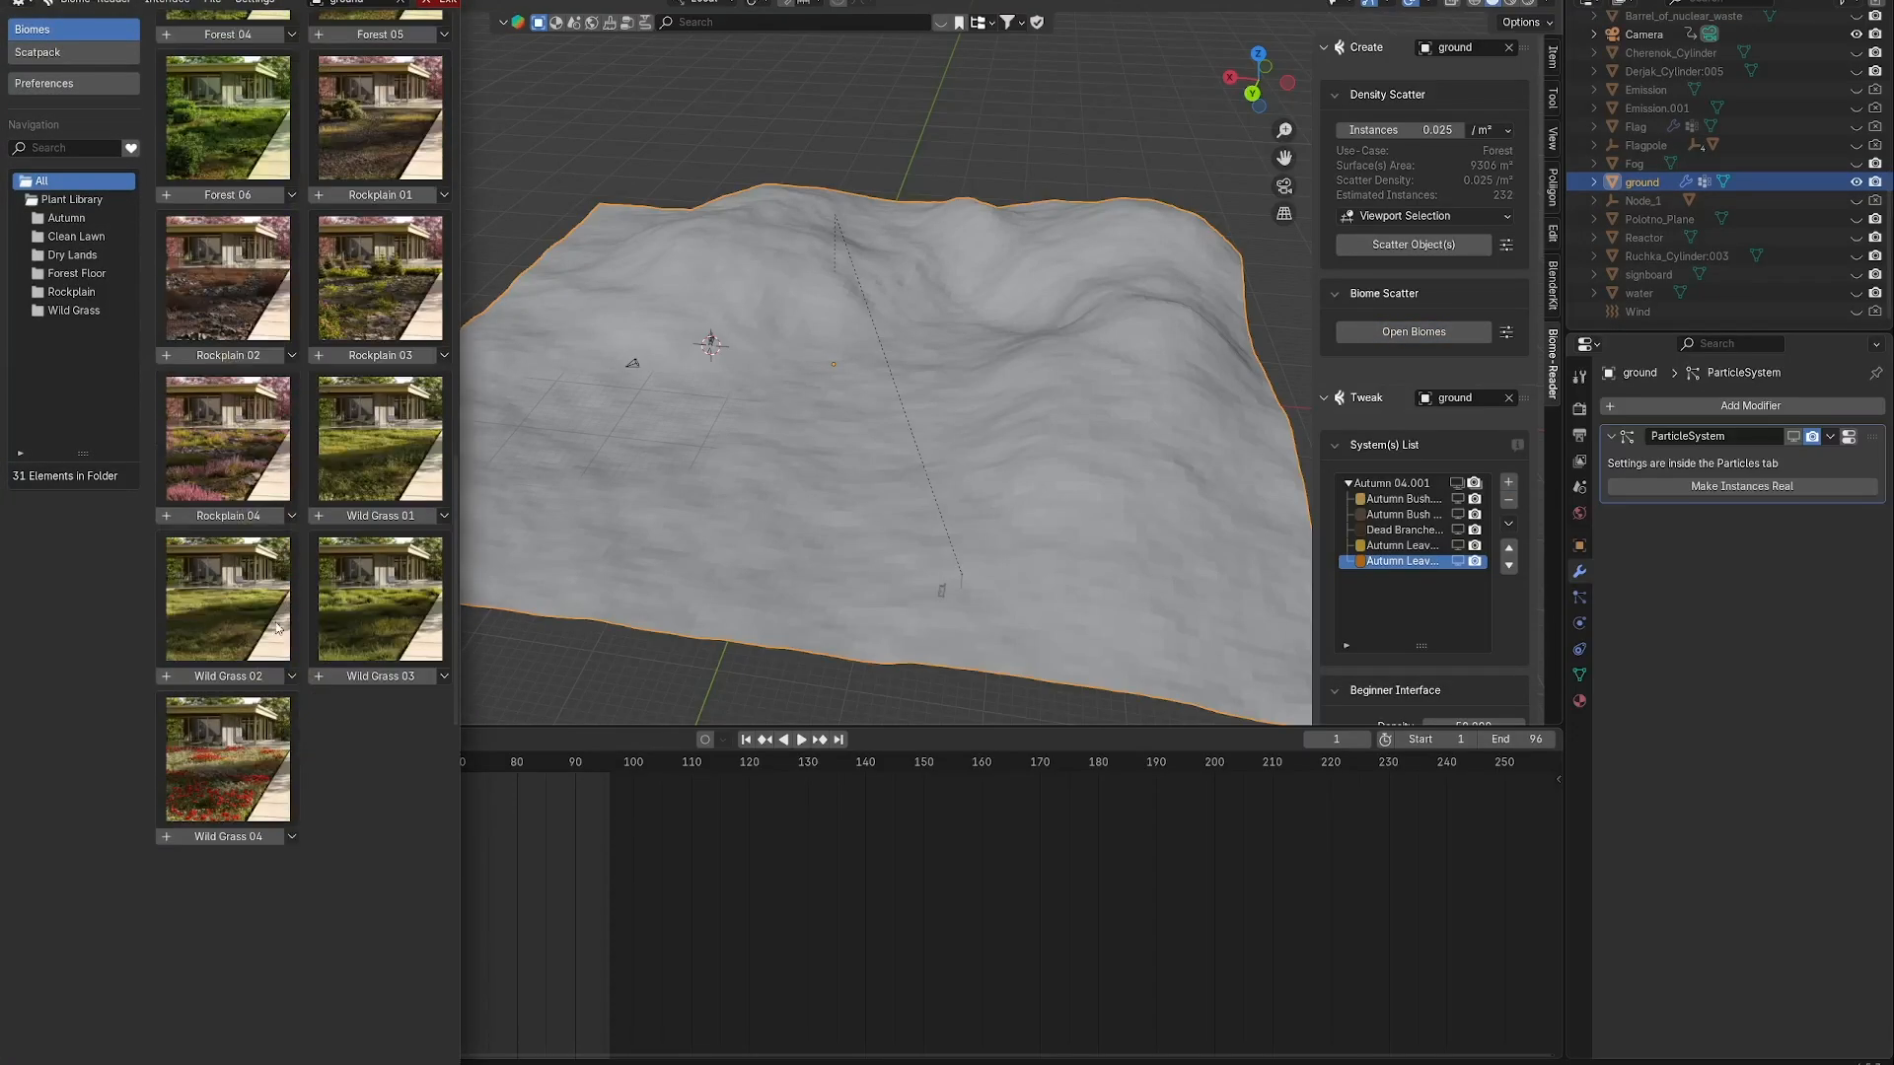
scroll(324, 615, up, 10)
scroll(304, 636, up, 10)
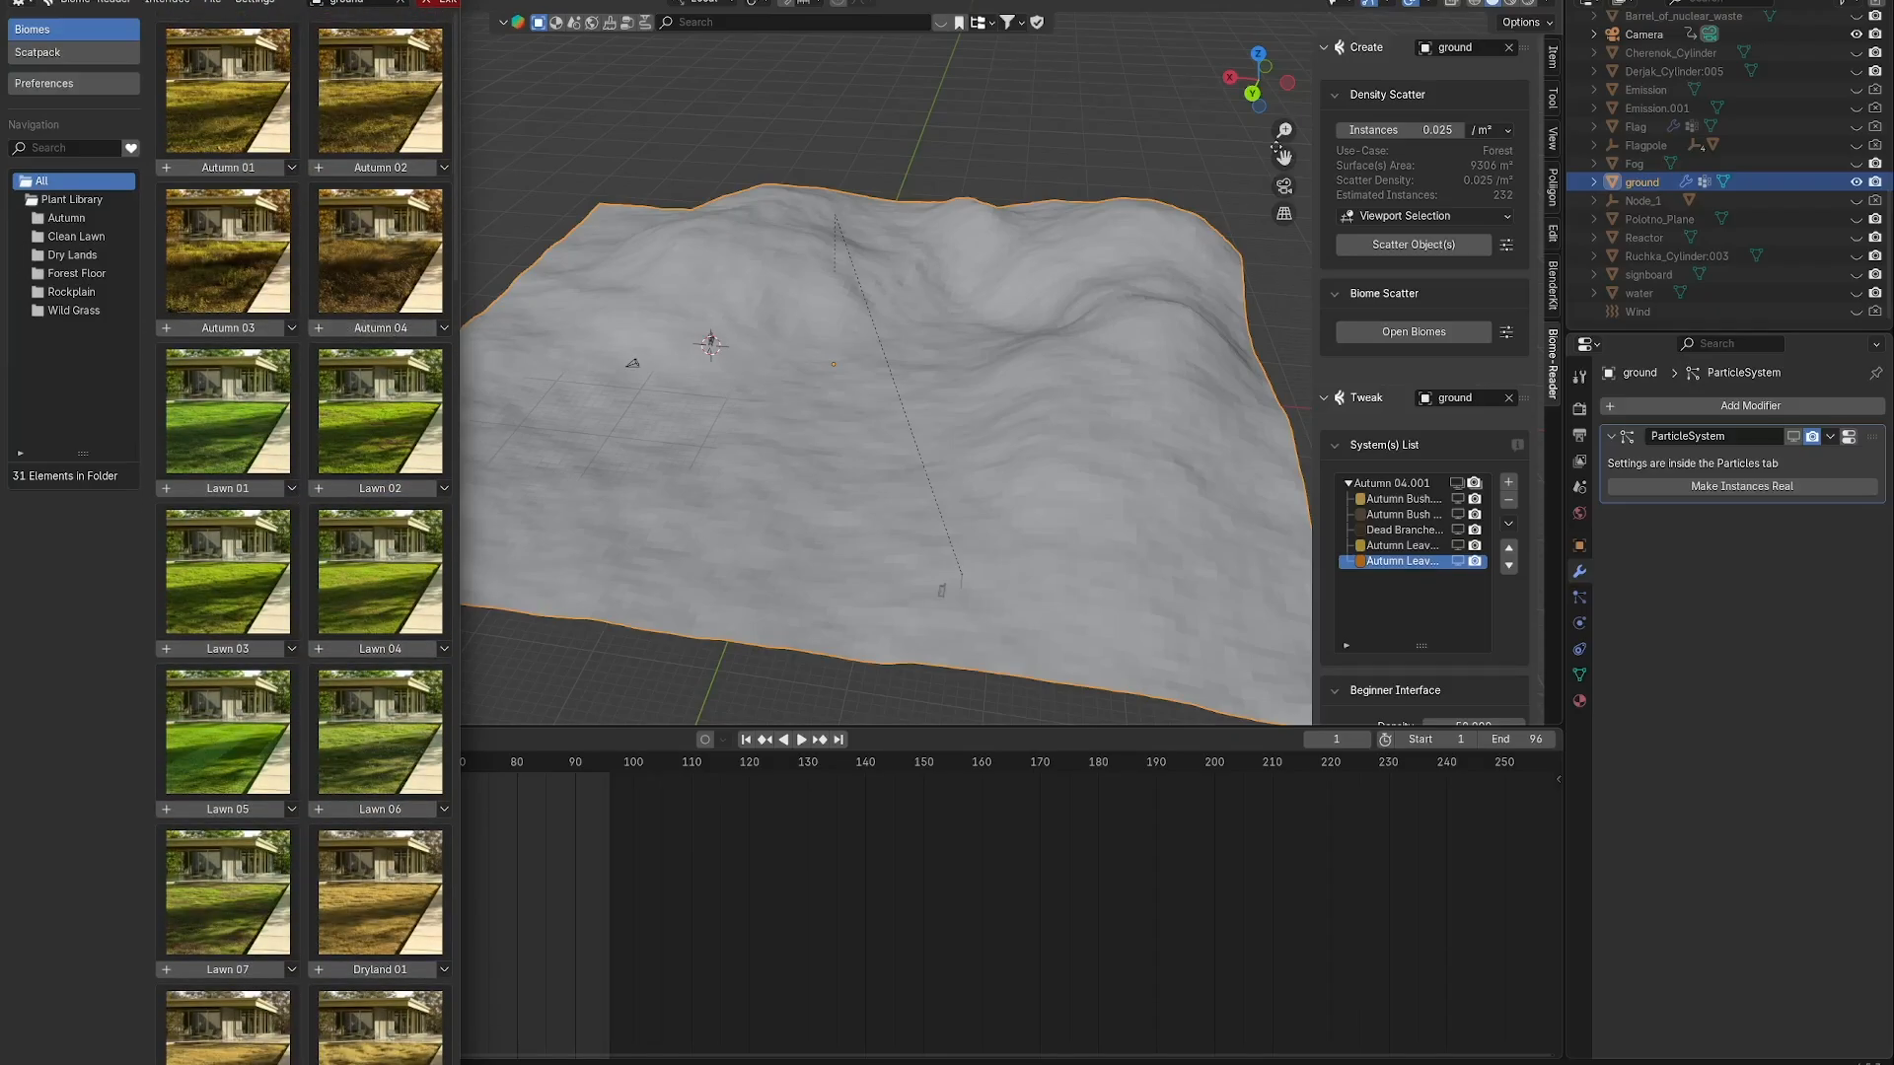
Toggle the viewport display of the Autumn 04.001 scatter group and close the biome library and preferences windows.
click(1456, 483)
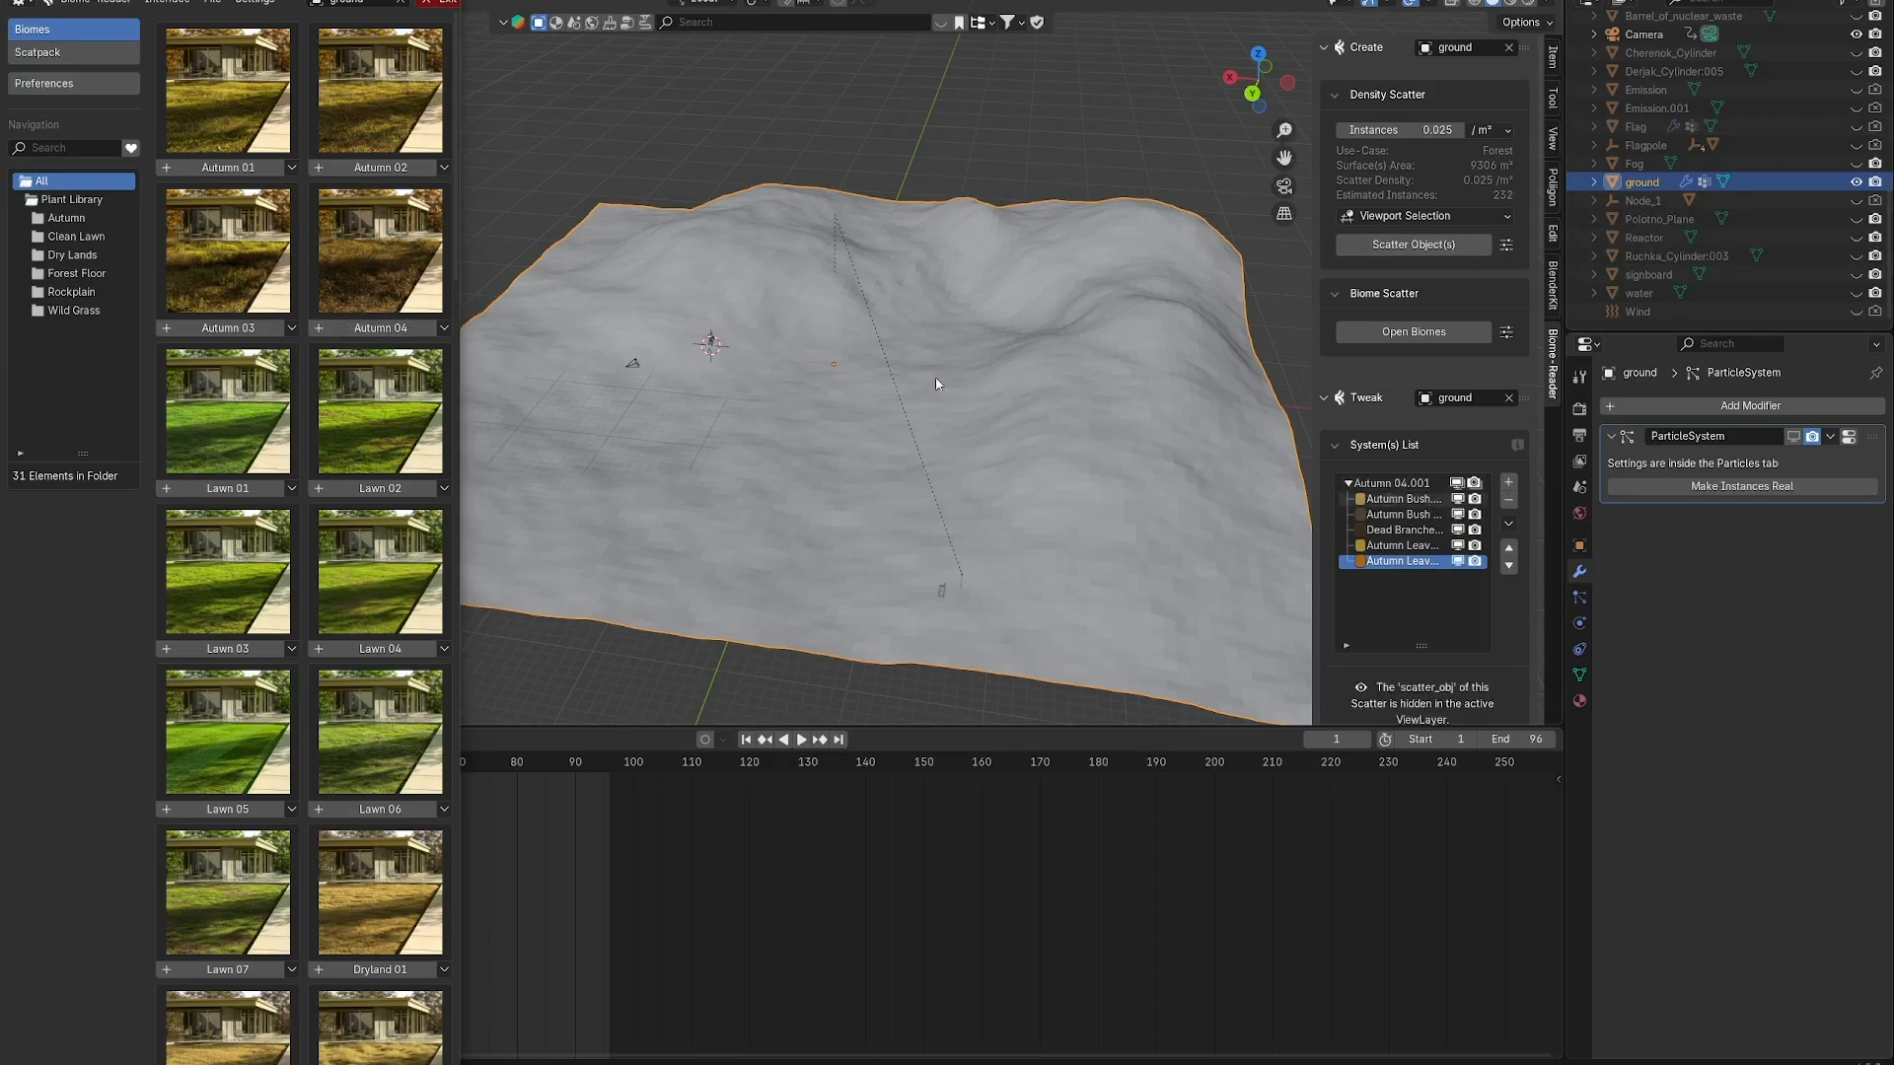
click(440, 4)
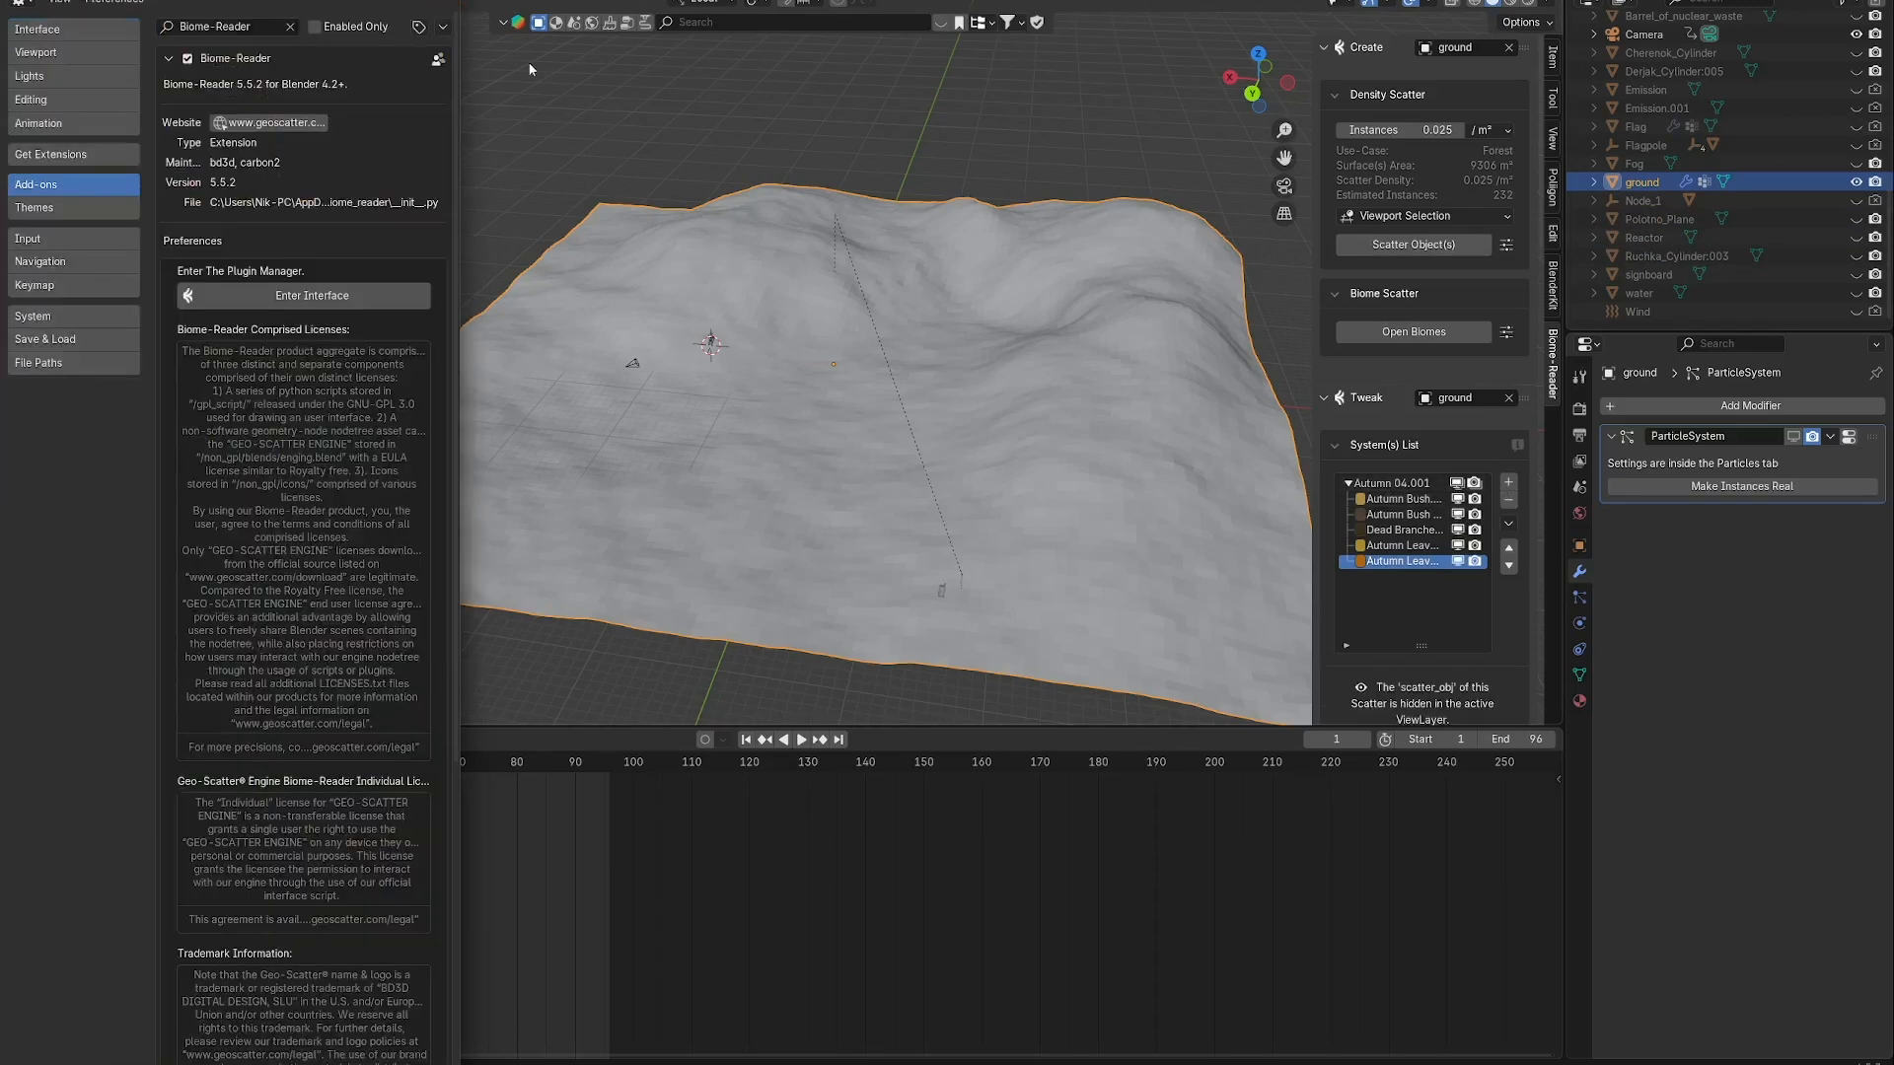
click(441, 2)
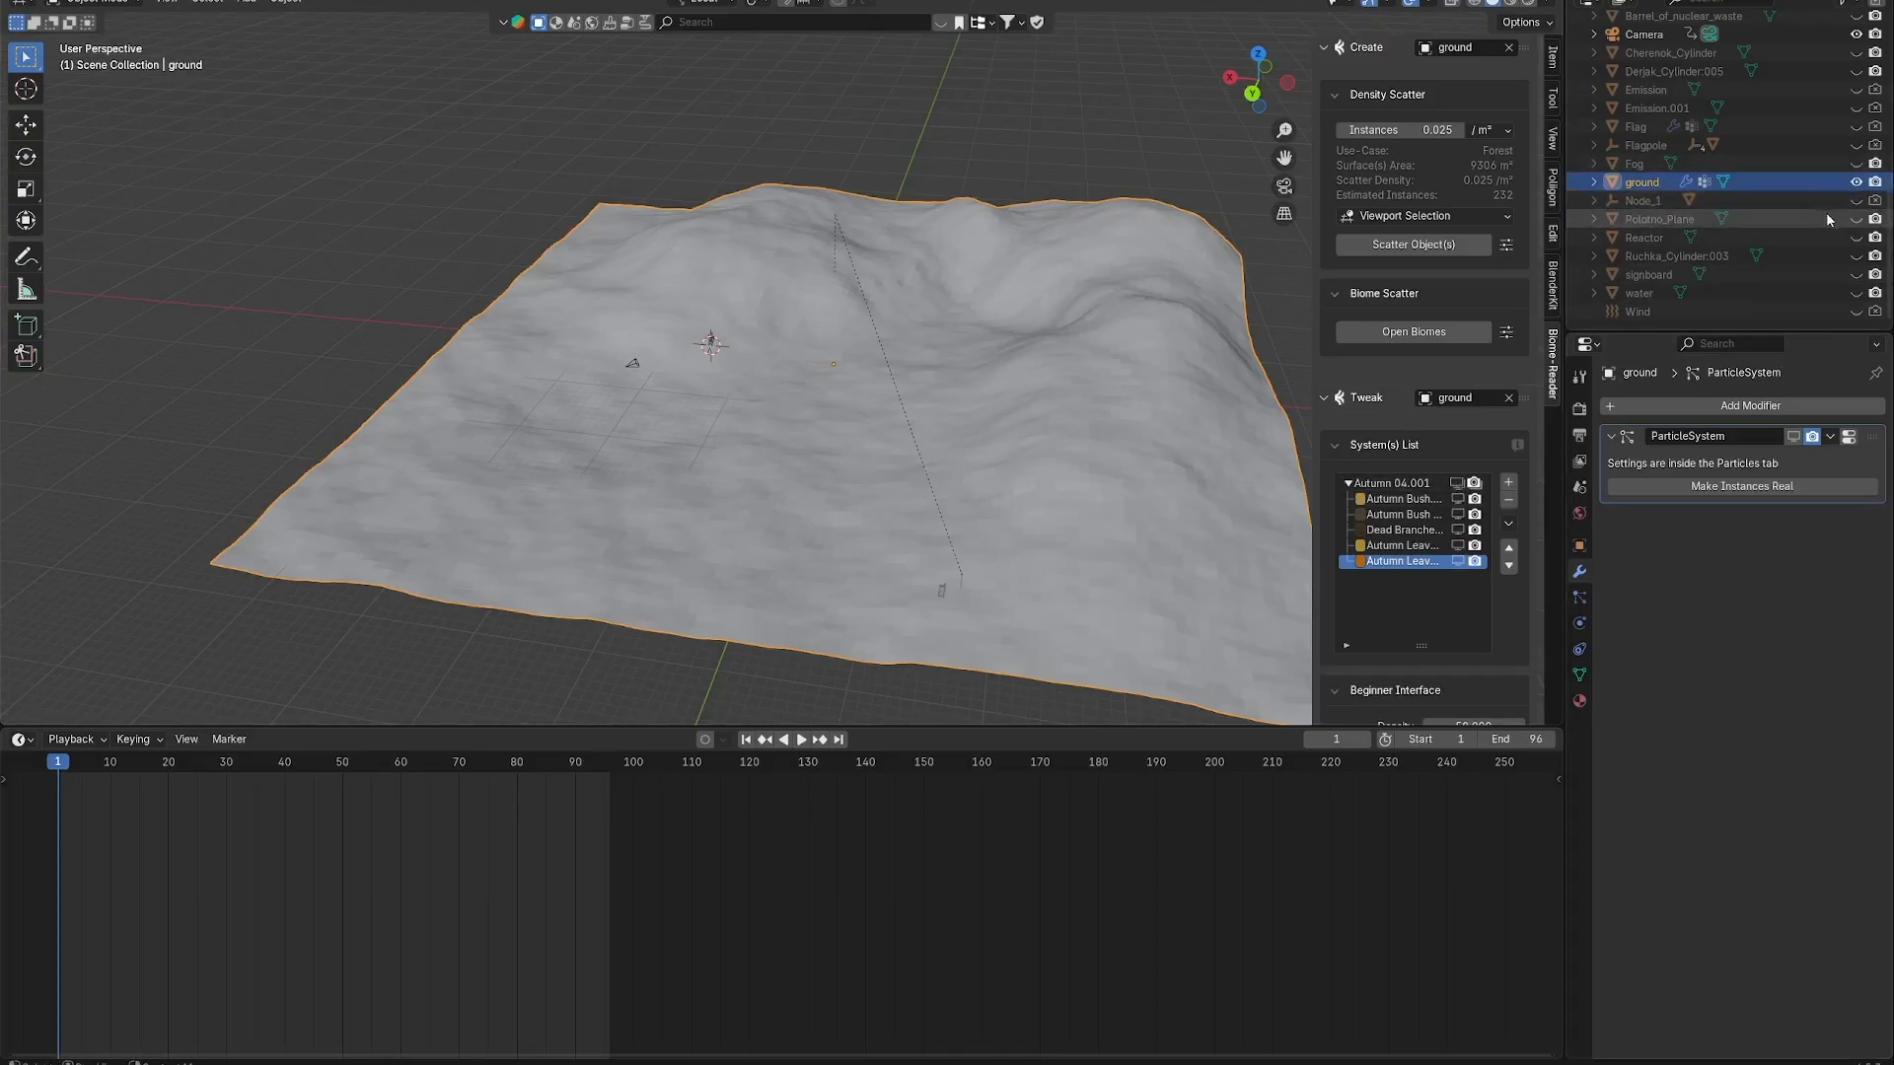
Unhide the water object in the viewport and select it.
click(1855, 293)
scroll(710, 422, down, 2)
middle_drag(710, 422, 868, 409)
click(998, 424)
middle_drag(998, 424, 924, 422)
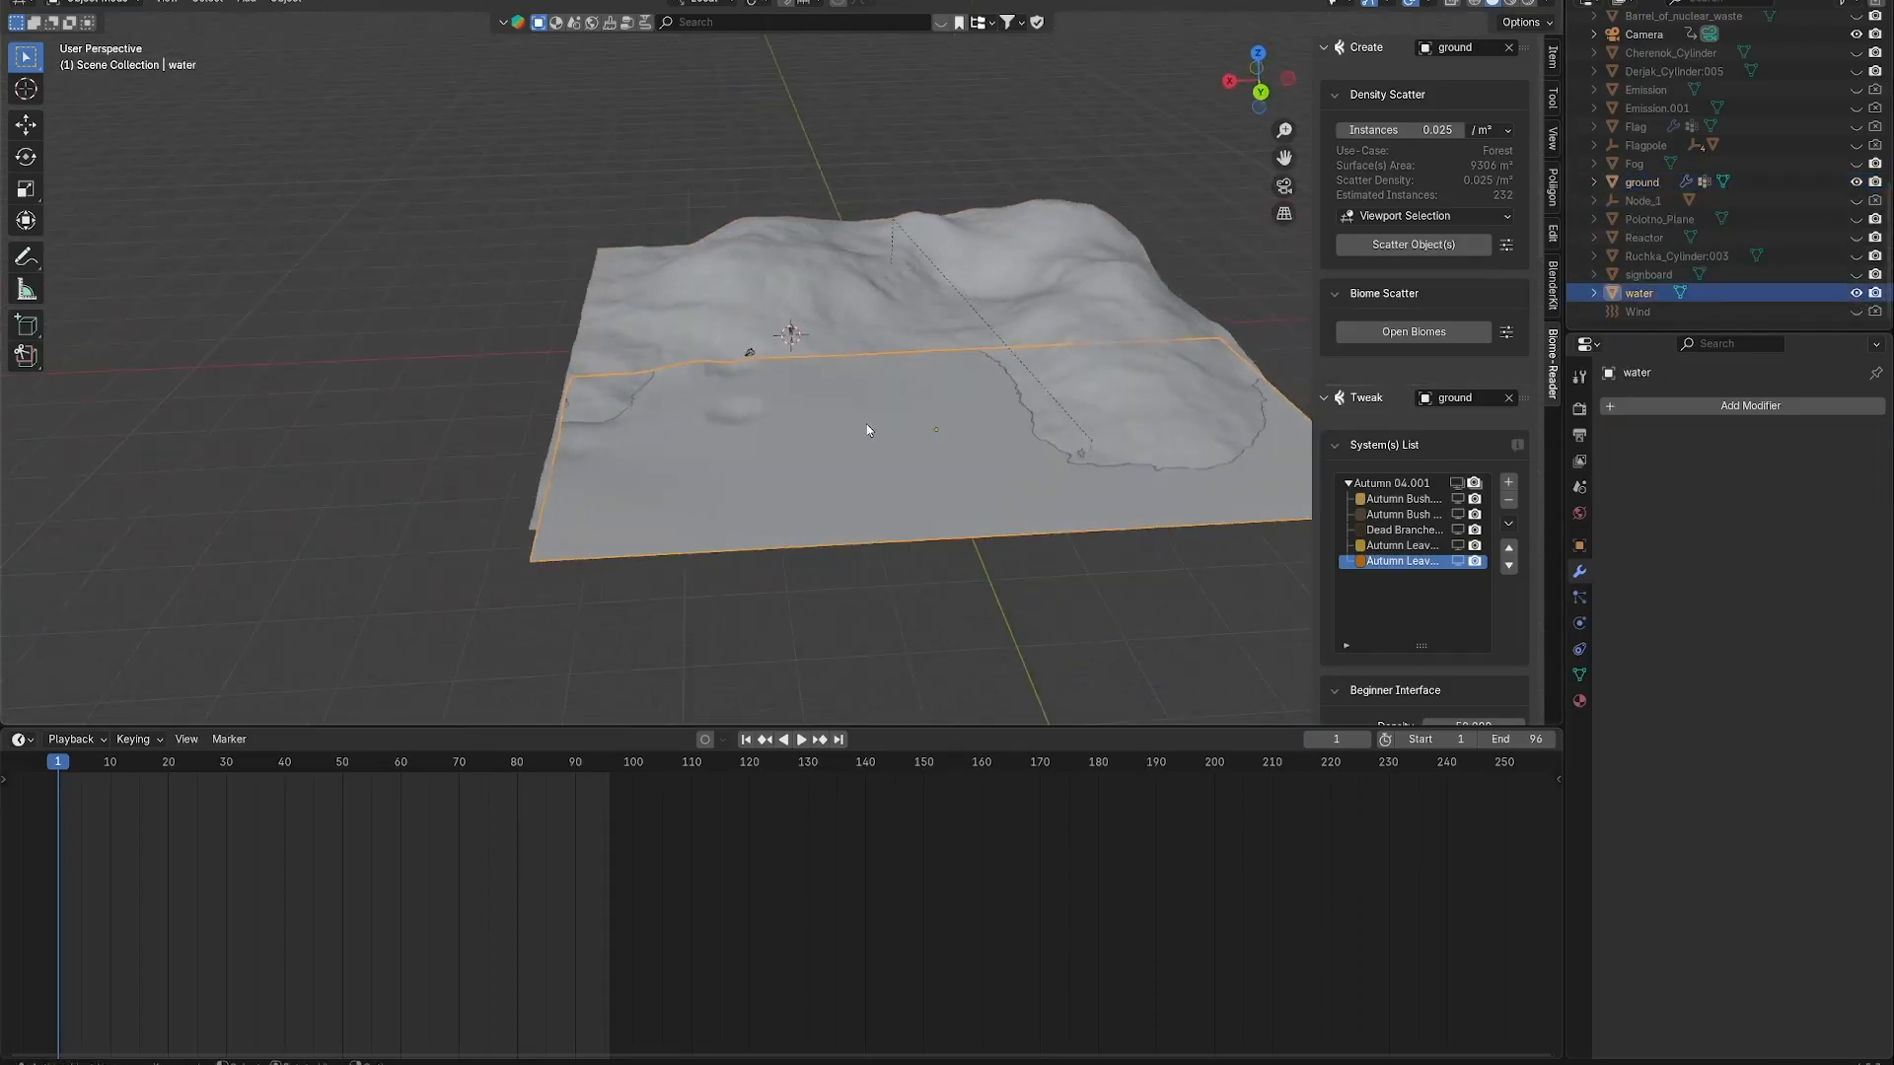
Search the BlenderKit materials for "water".
click(1552, 287)
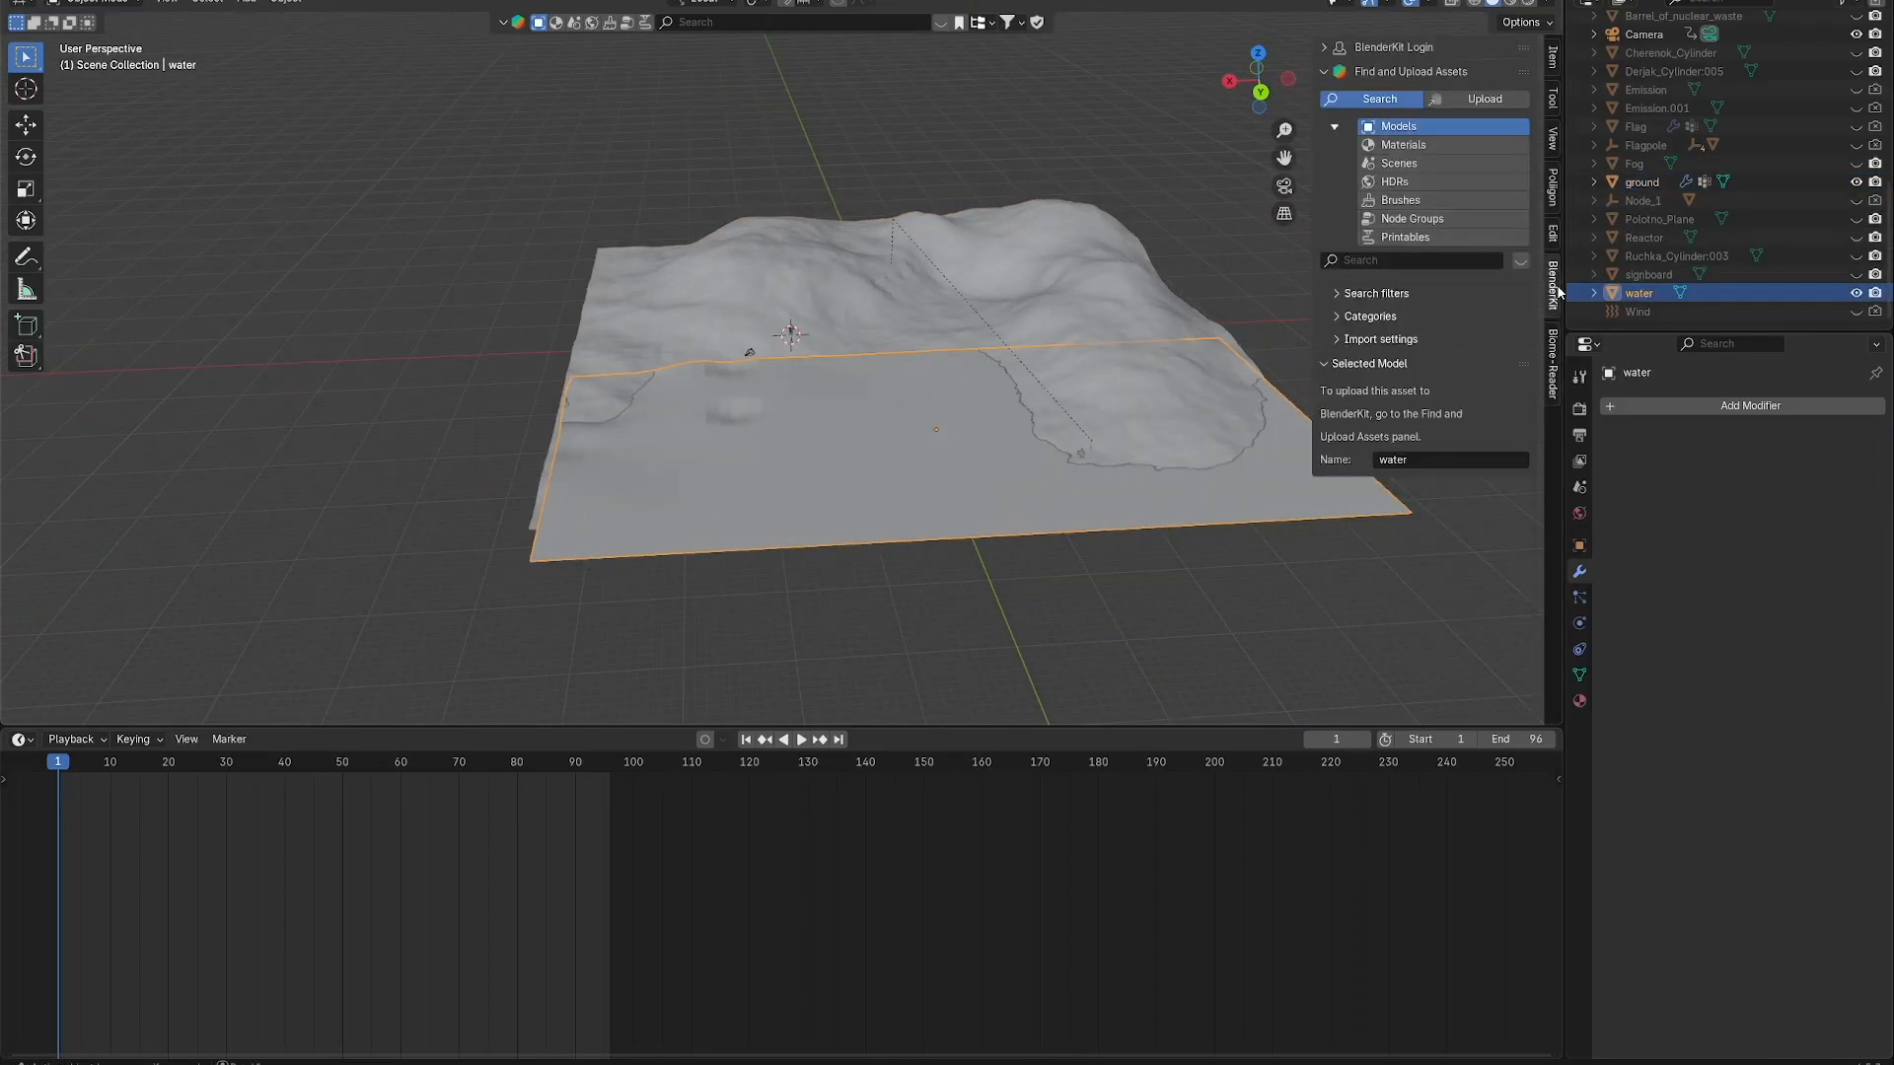
click(1409, 148)
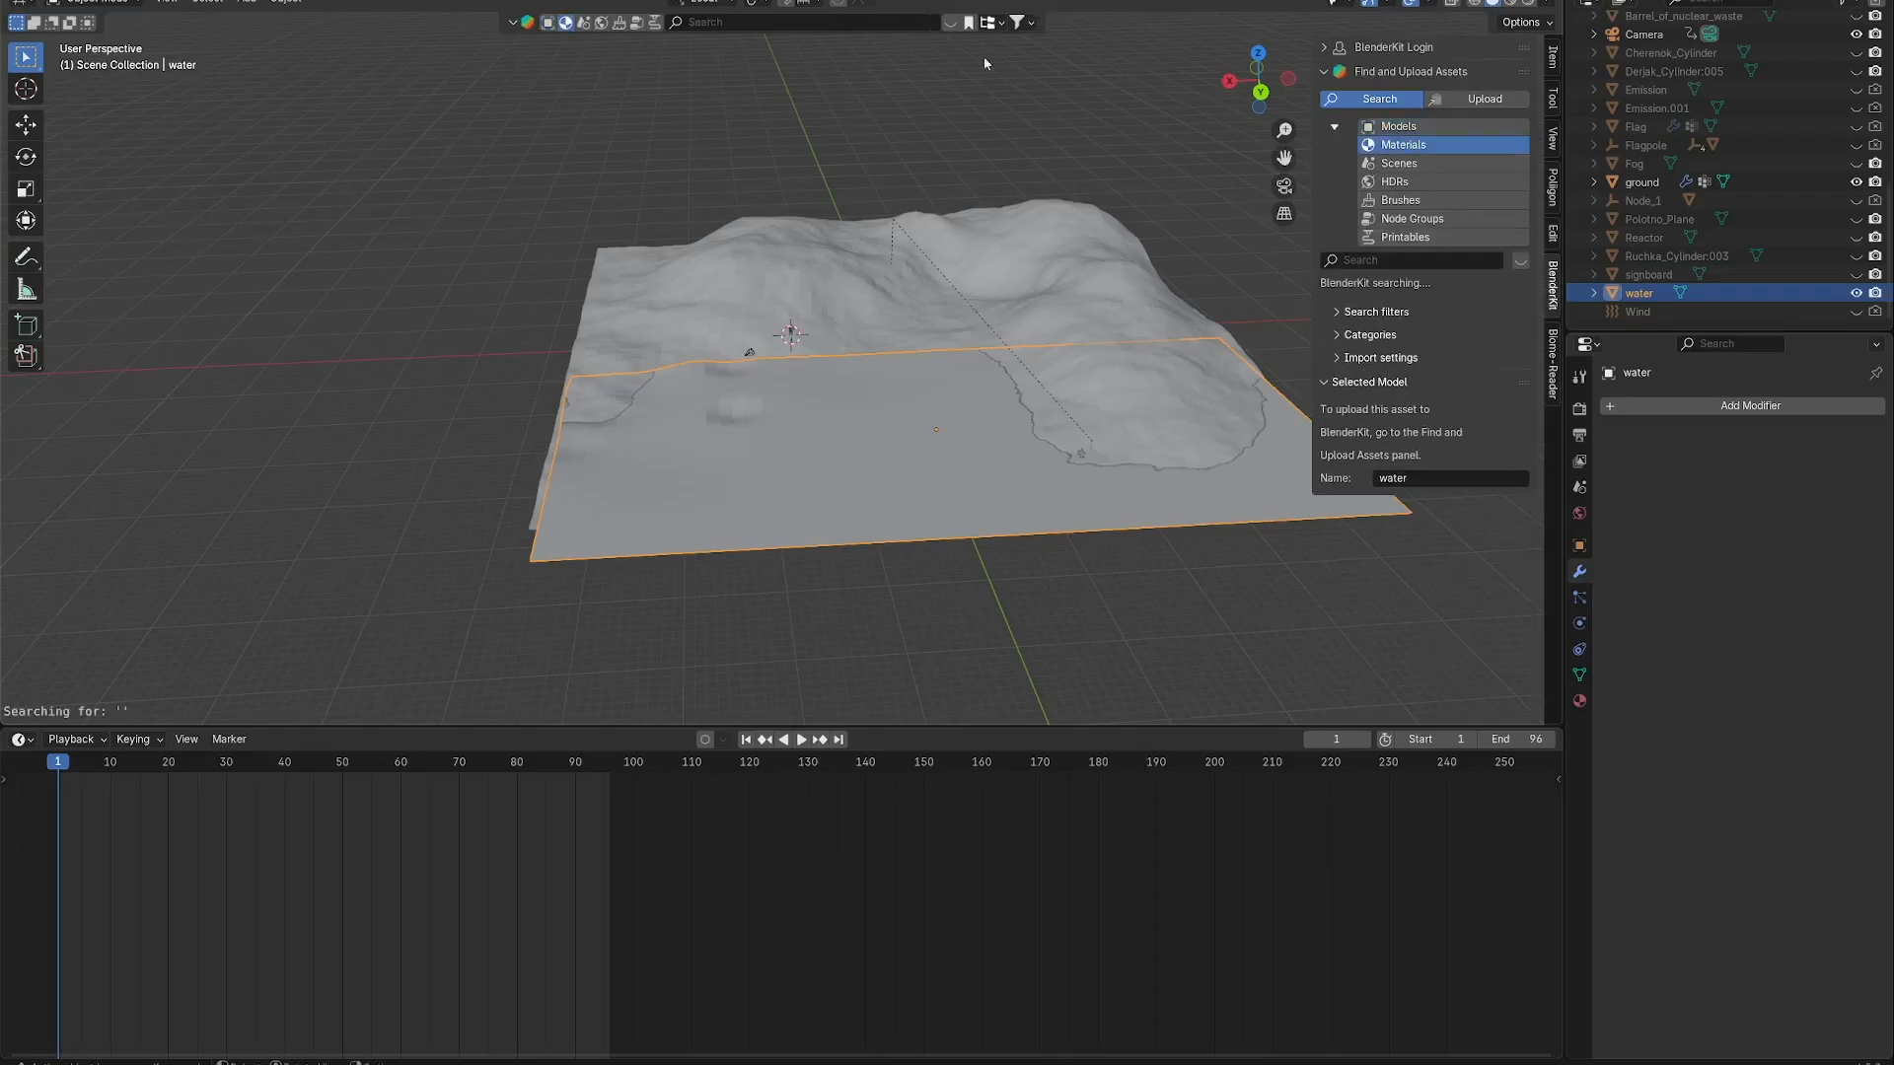
click(820, 23)
text(water)
key(Return)
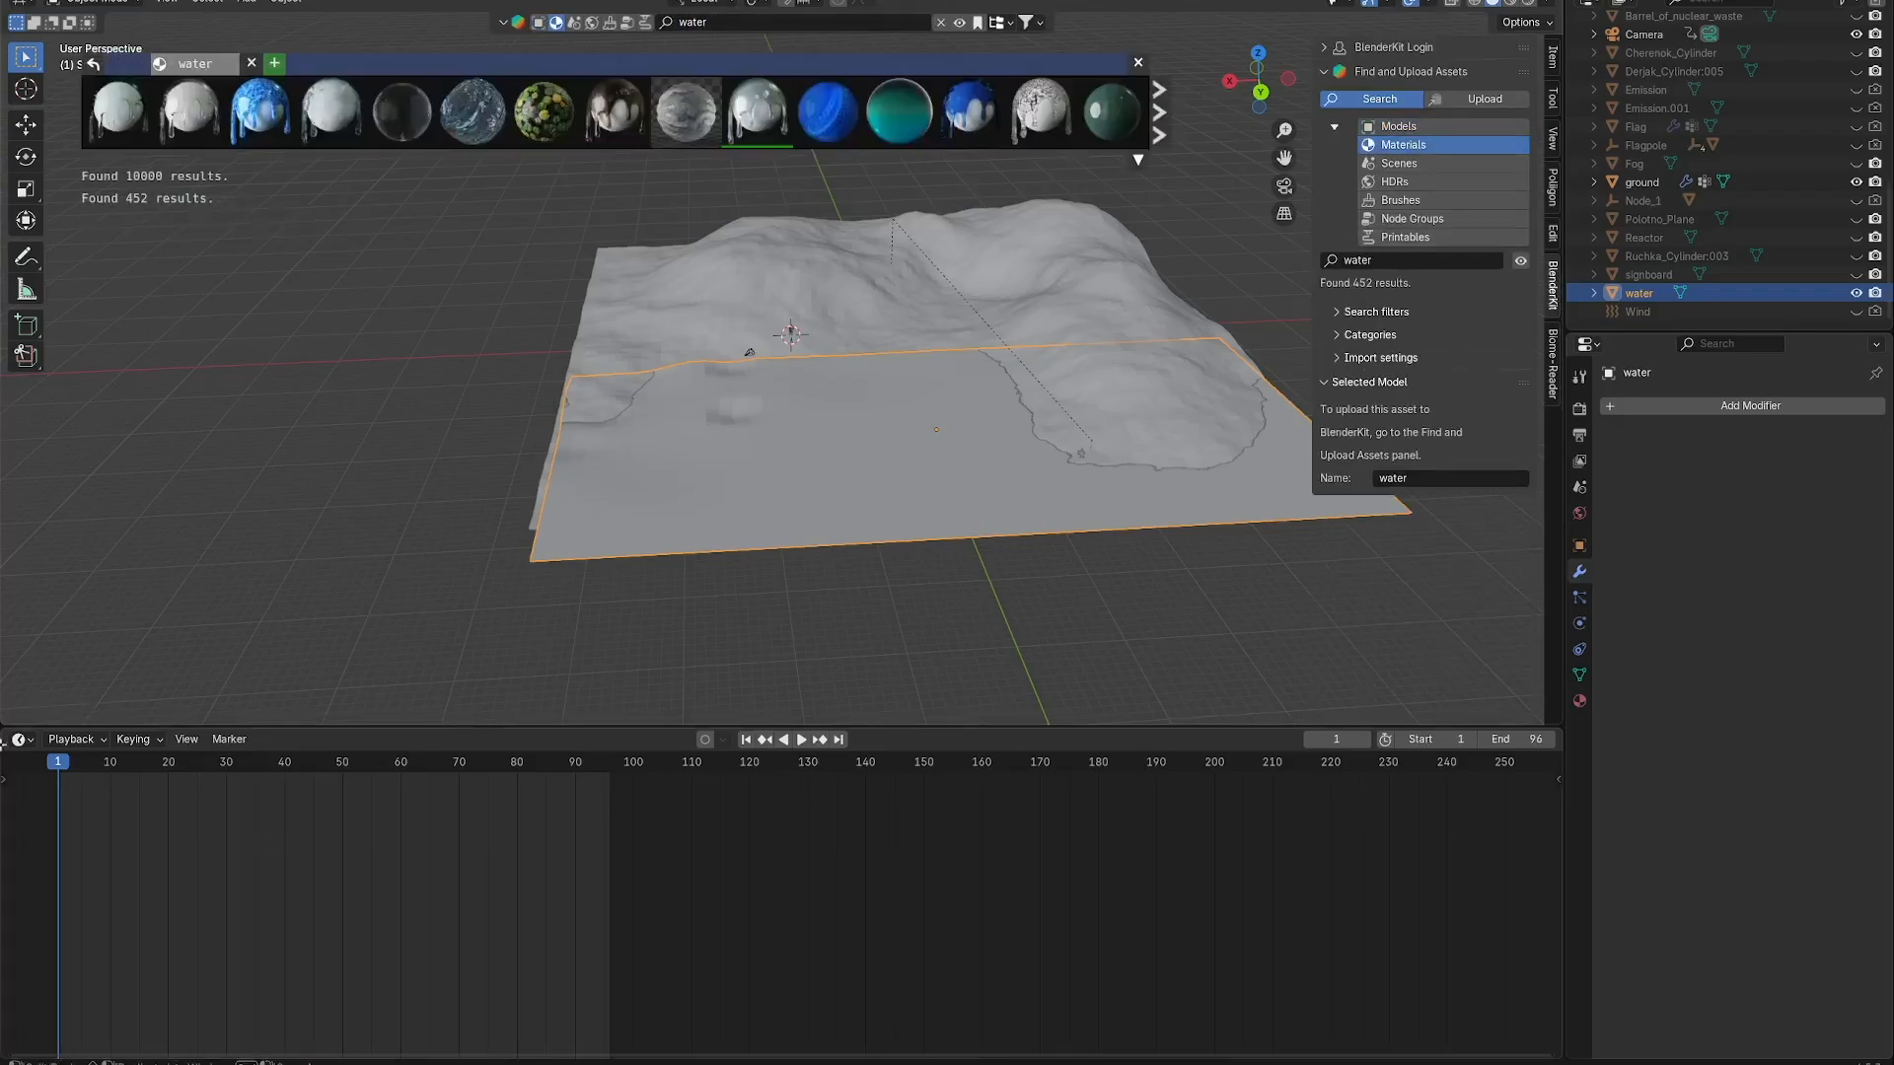
Replace the timeline with the Shader Editor showing the water object's material, and close the BlenderKit search results.
click(20, 740)
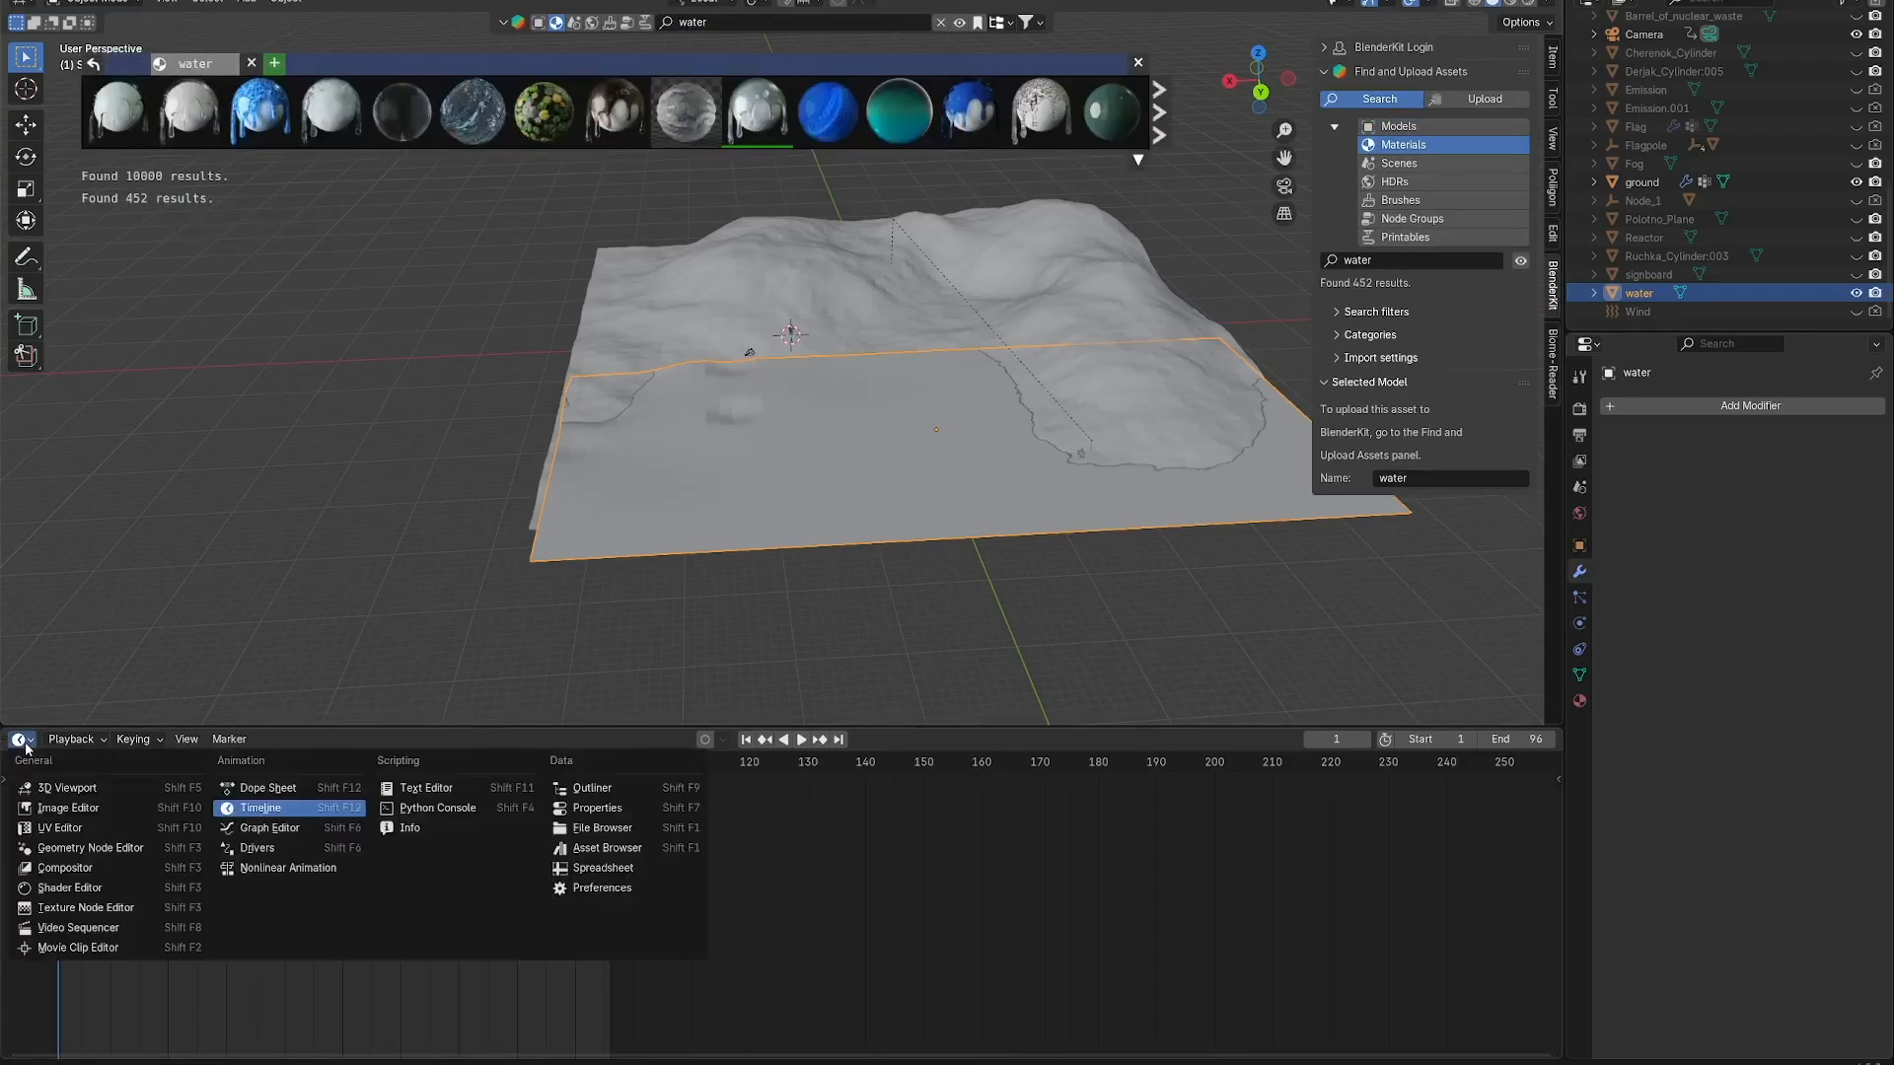
click(69, 888)
scroll(737, 906, up, 5)
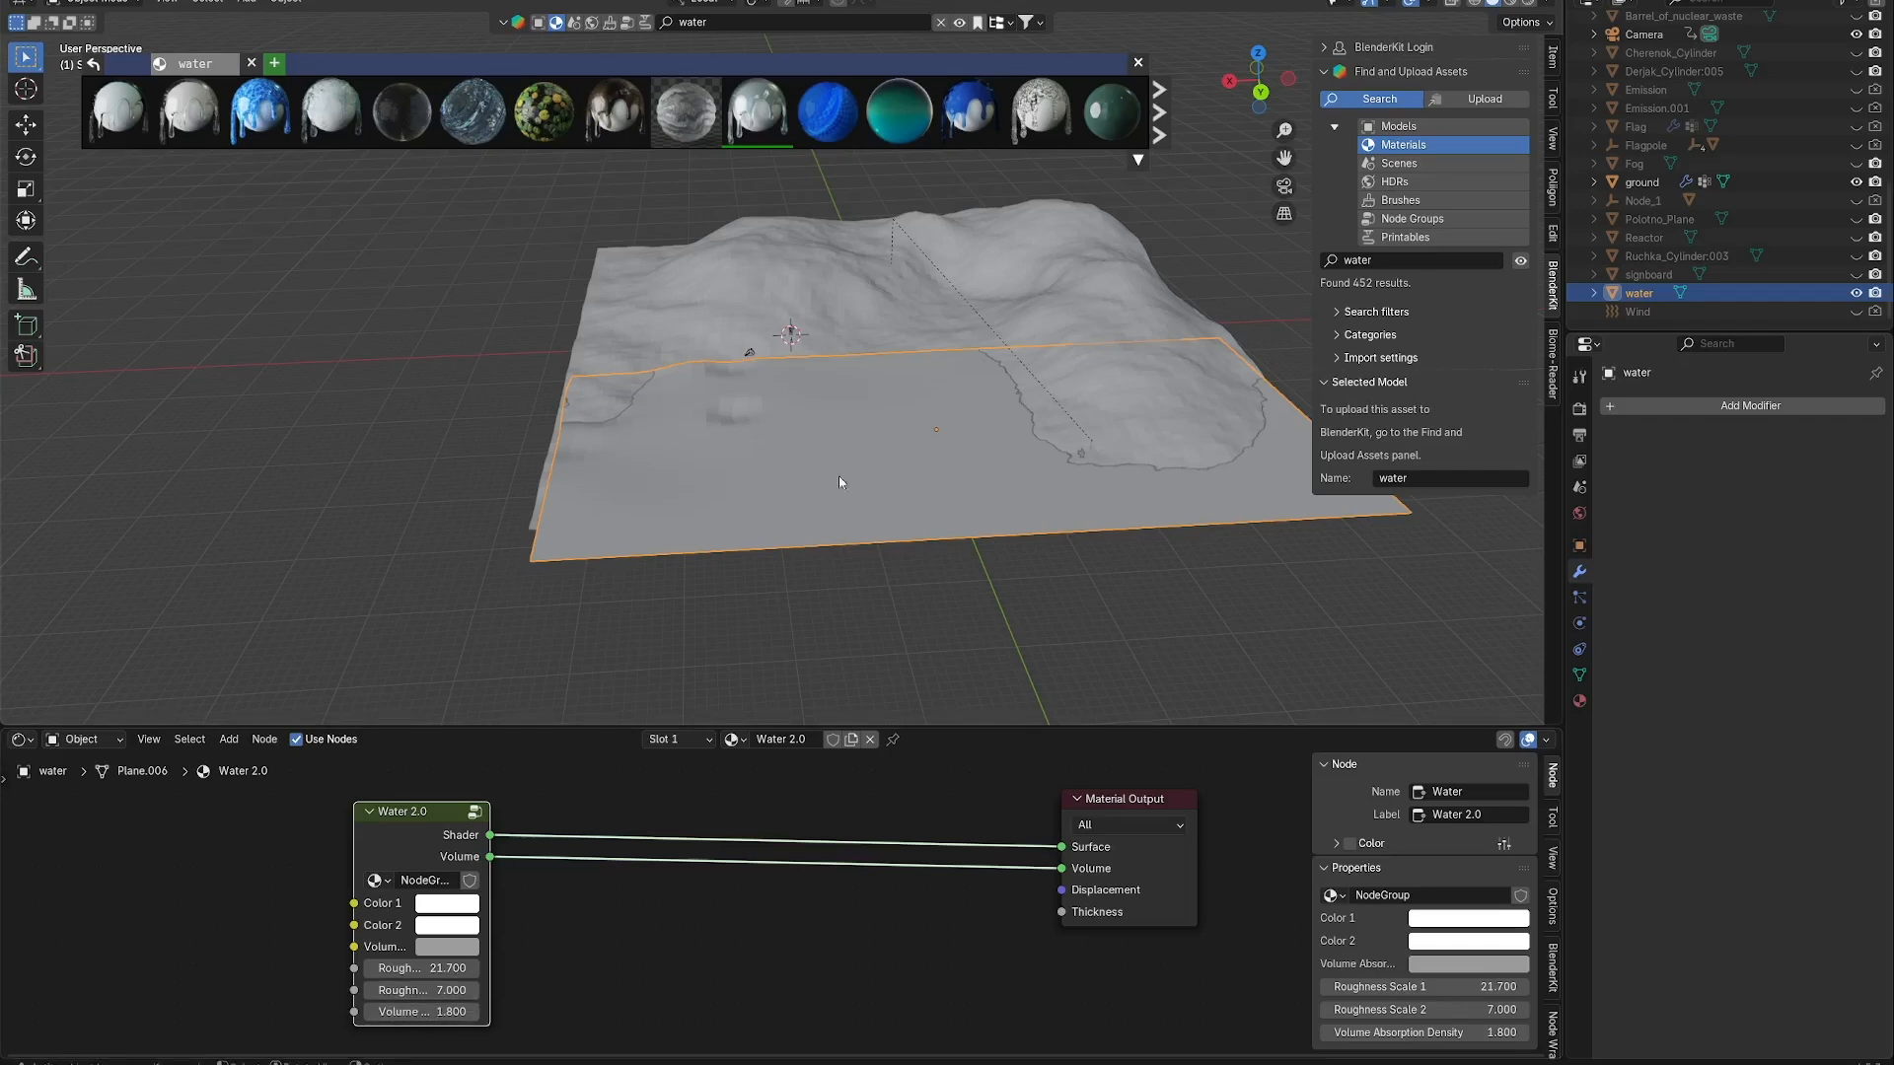
middle_drag(812, 441, 804, 452)
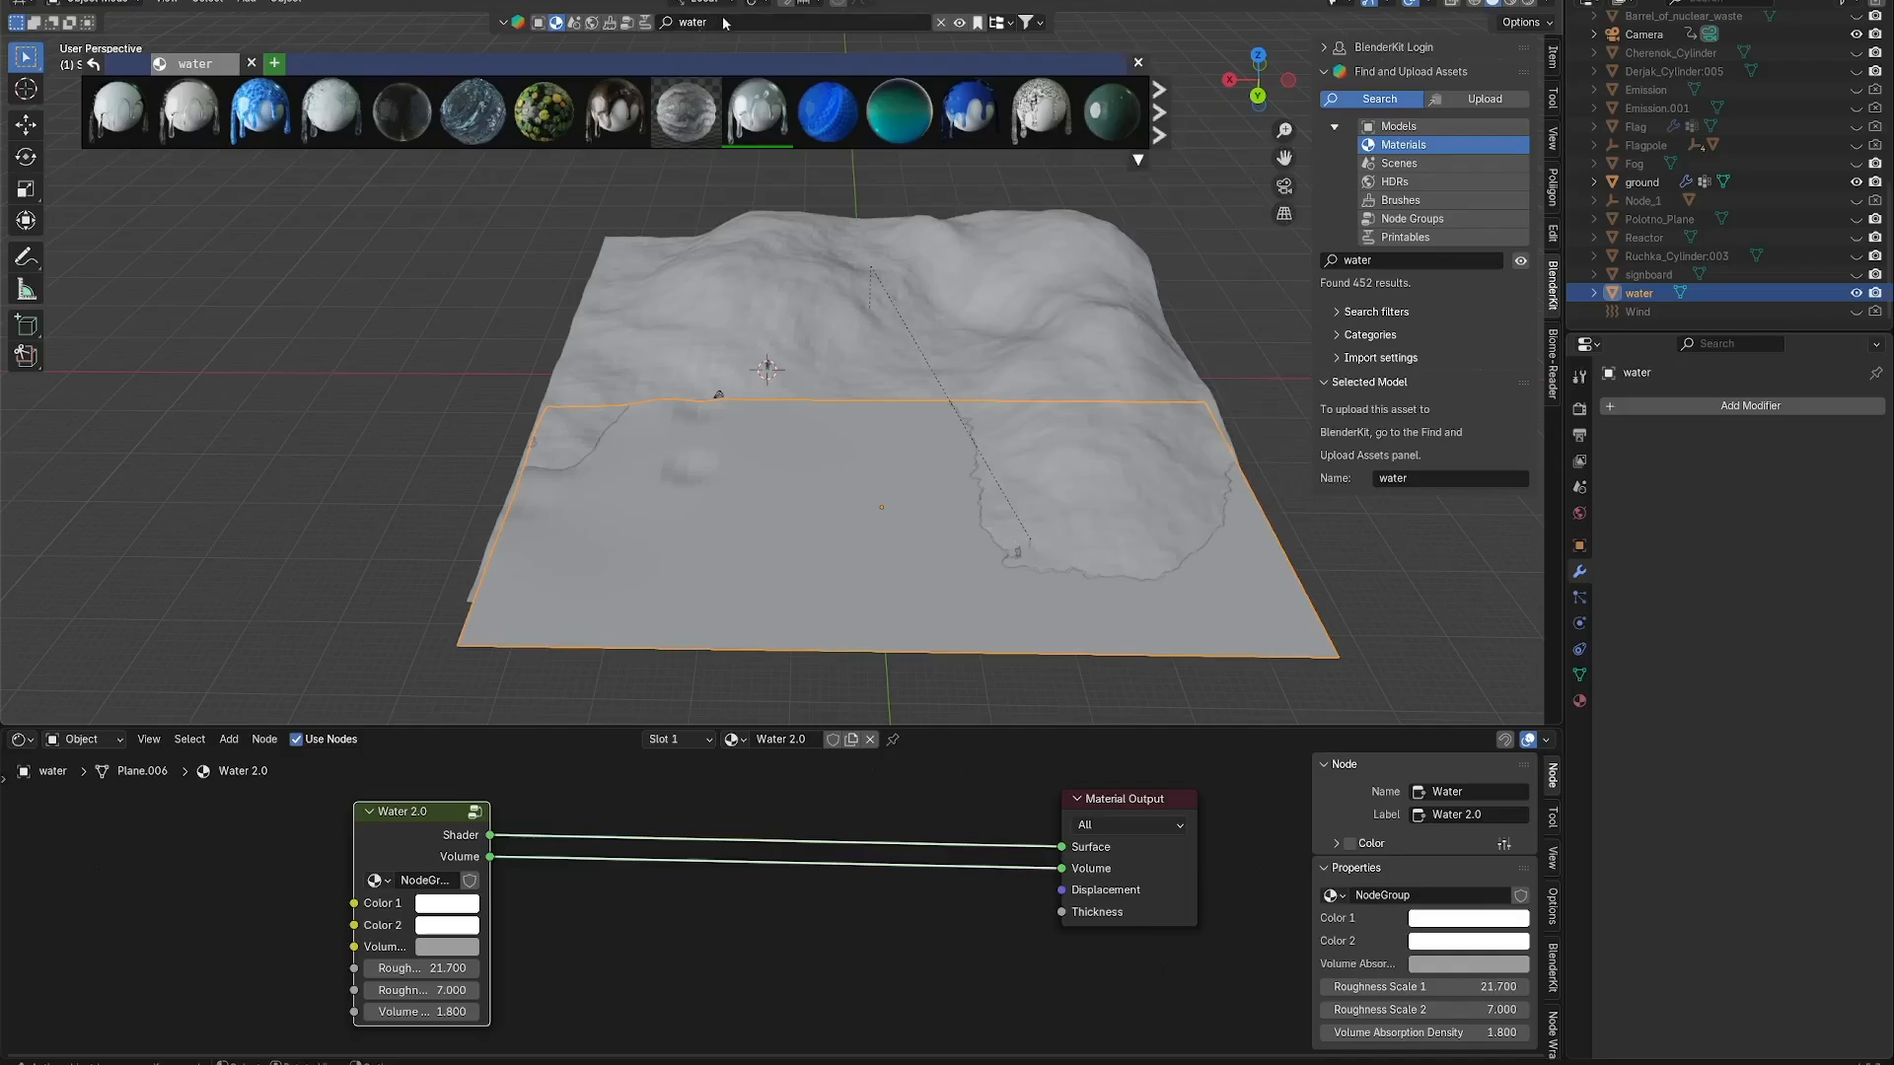
click(1138, 65)
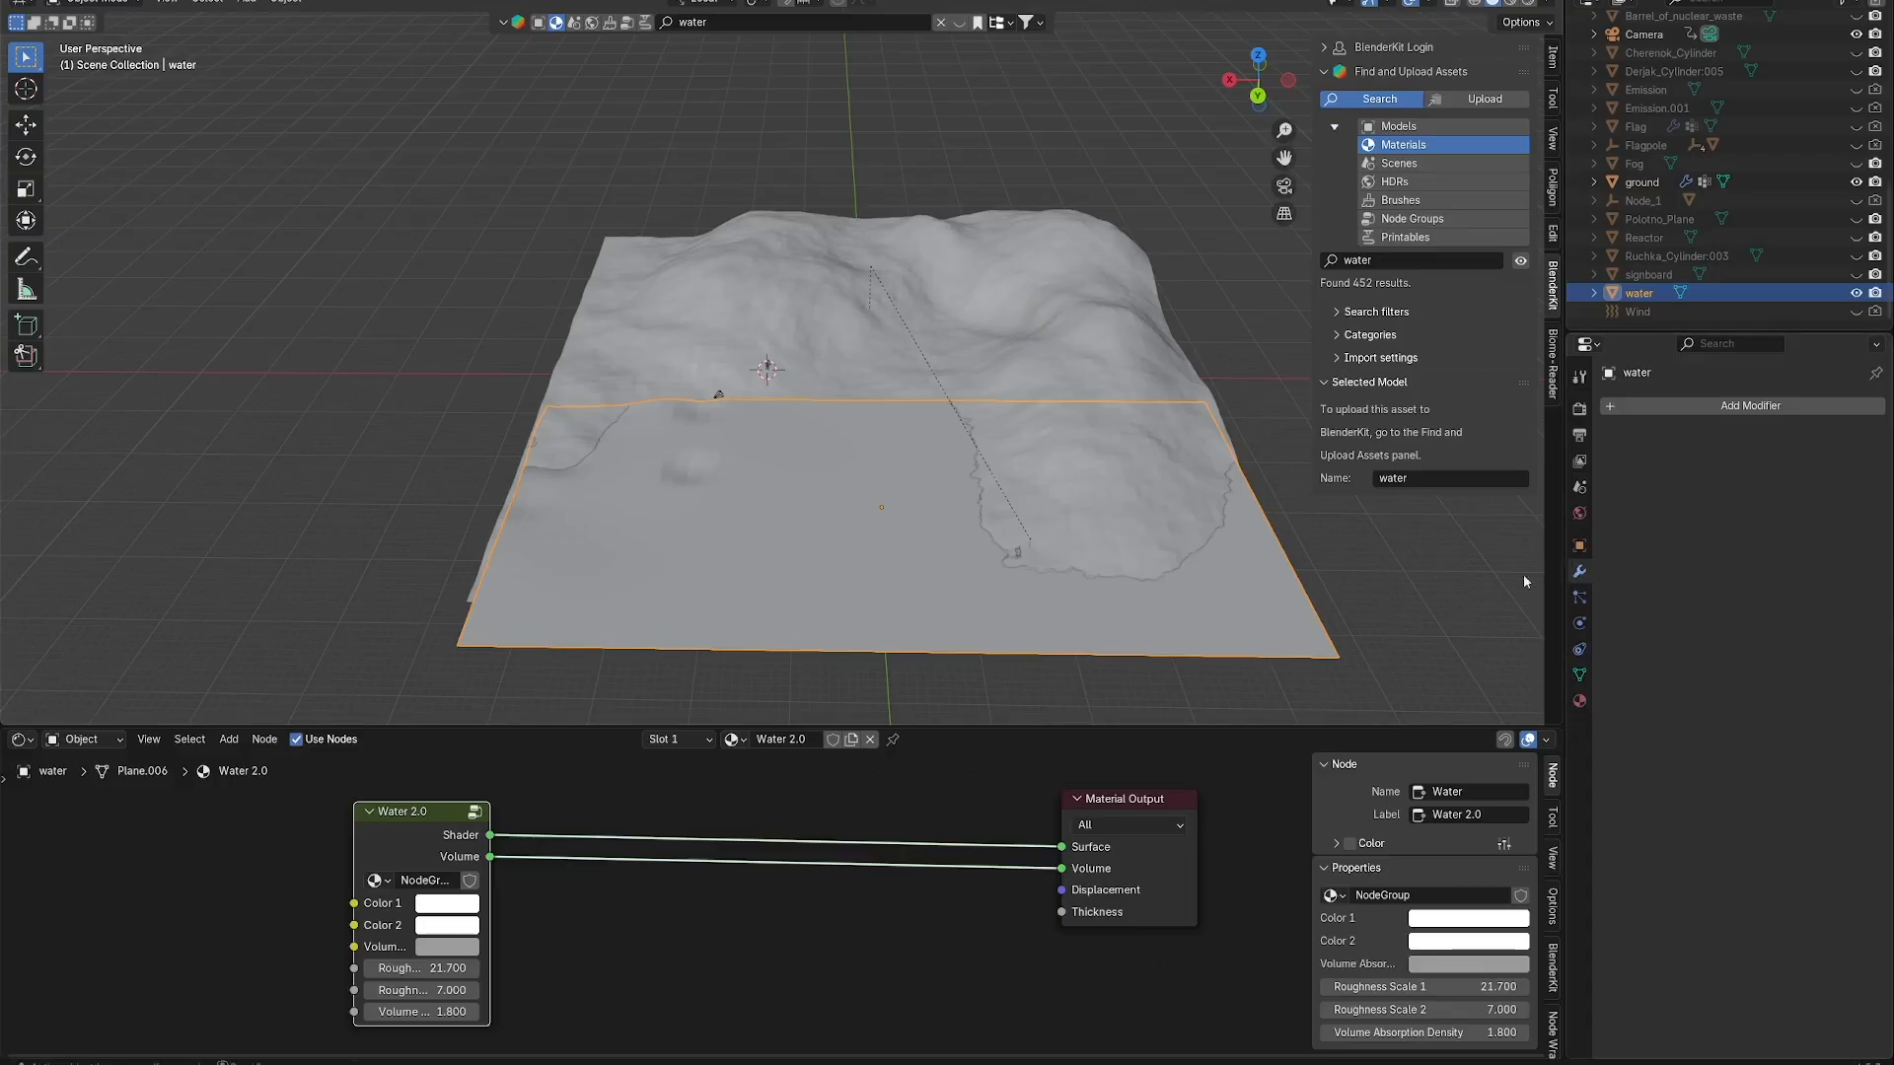
Switch the Shader Editor to the World shader and examine its sky texture, environment image and Mix Shader nodes.
click(84, 738)
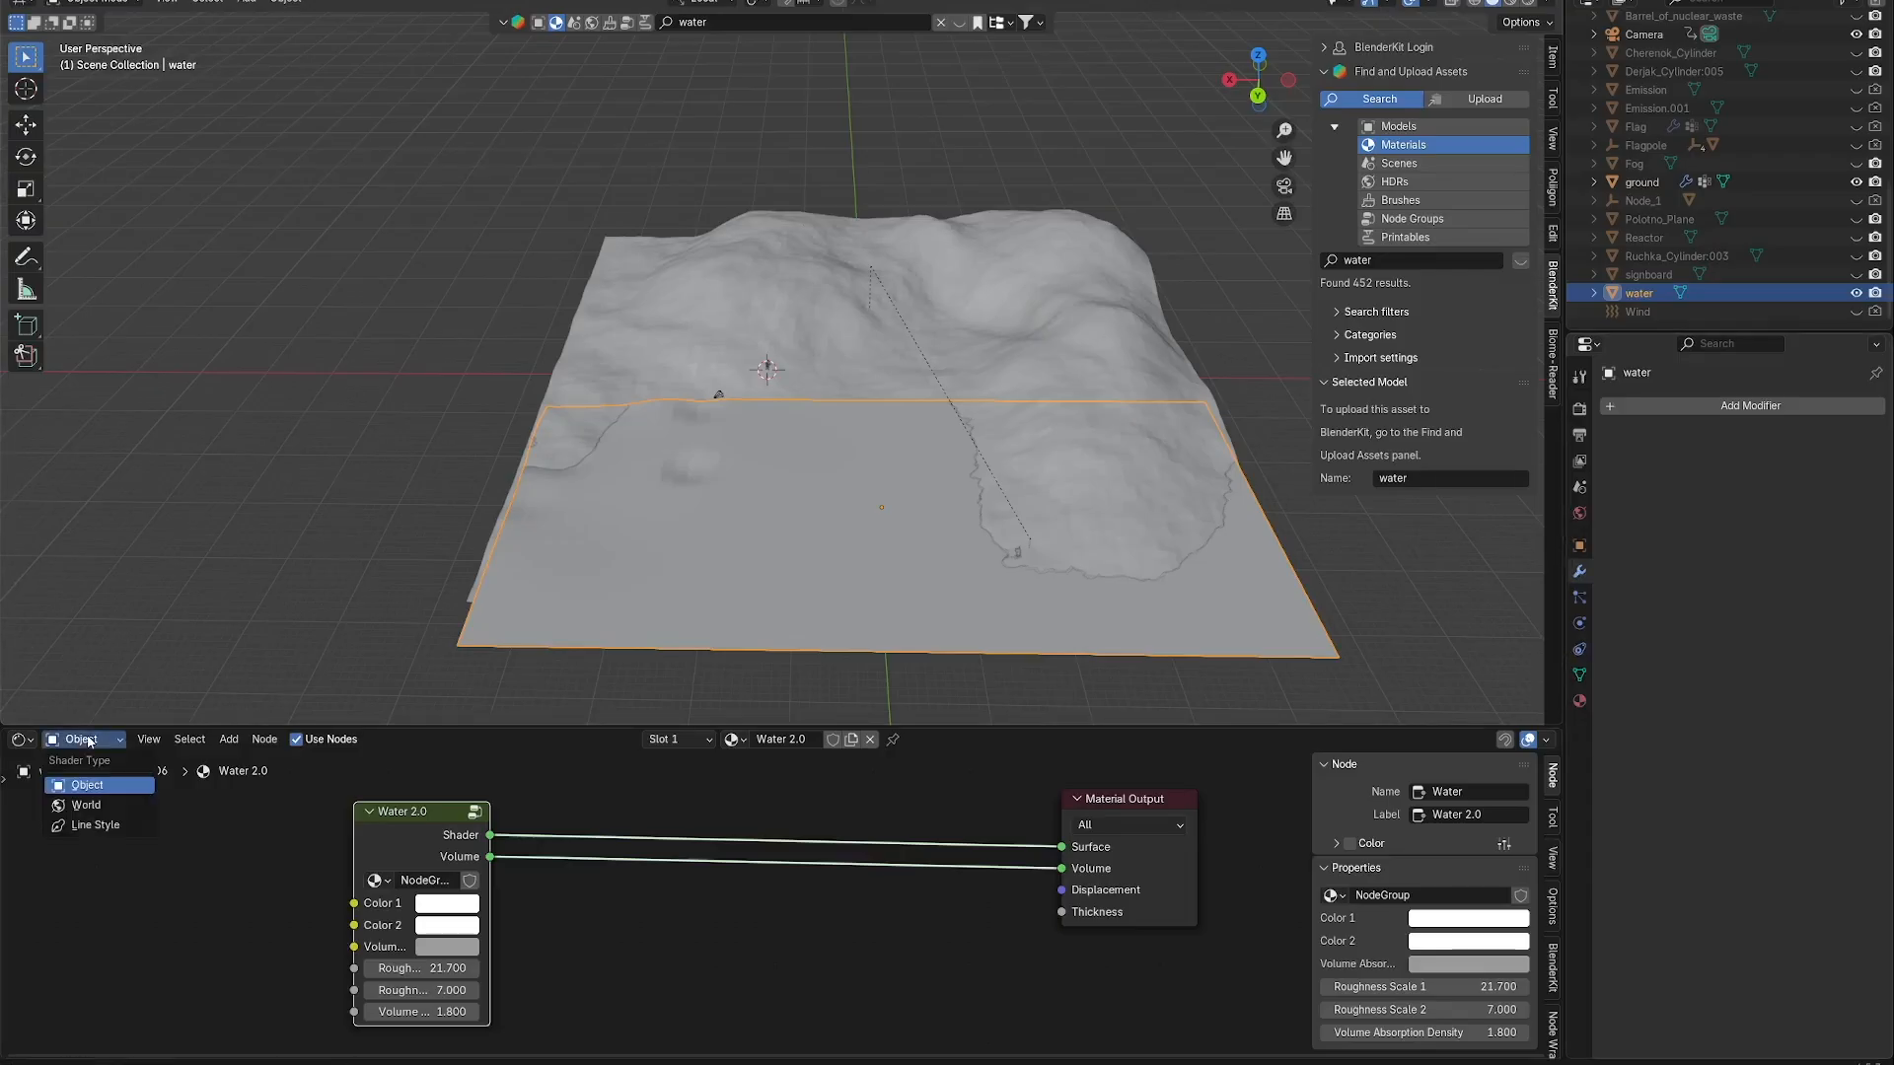
click(116, 807)
scroll(700, 861, down, 3)
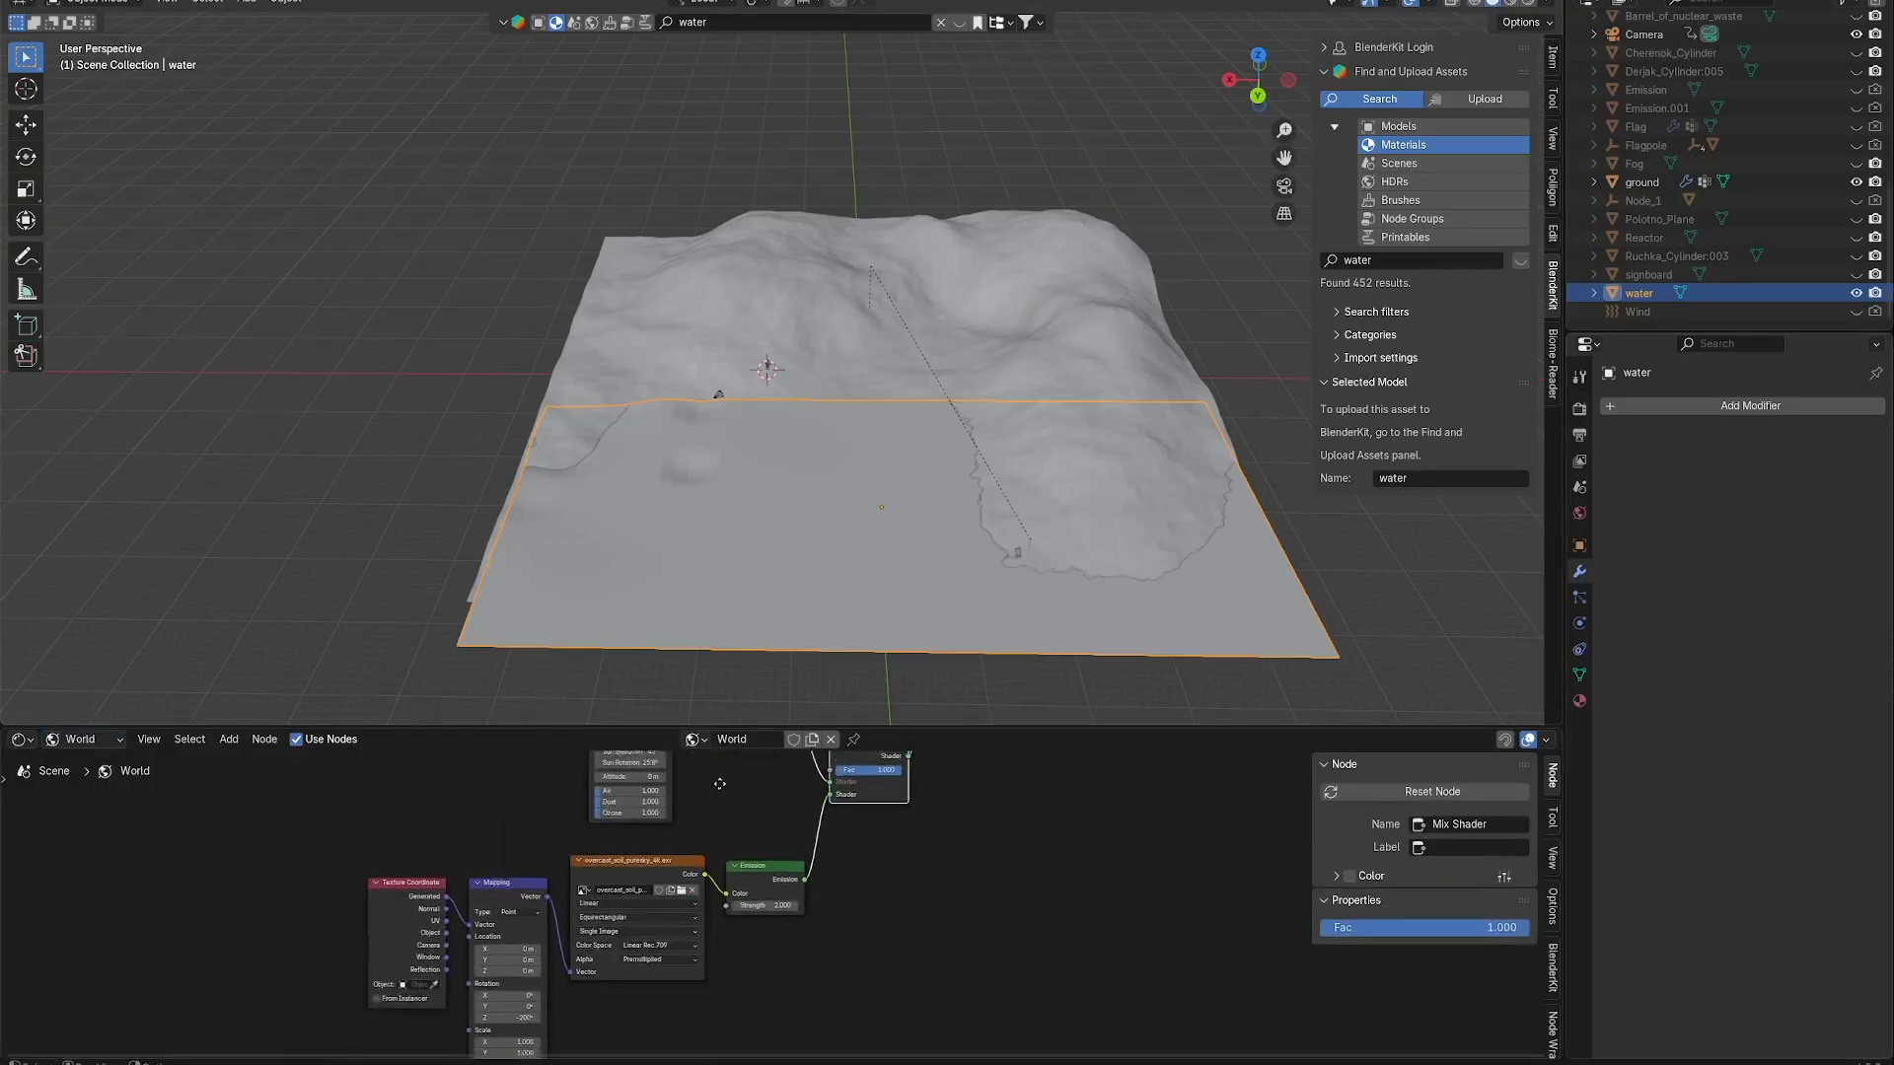
scroll(708, 888, up, 2)
scroll(595, 935, up, 2)
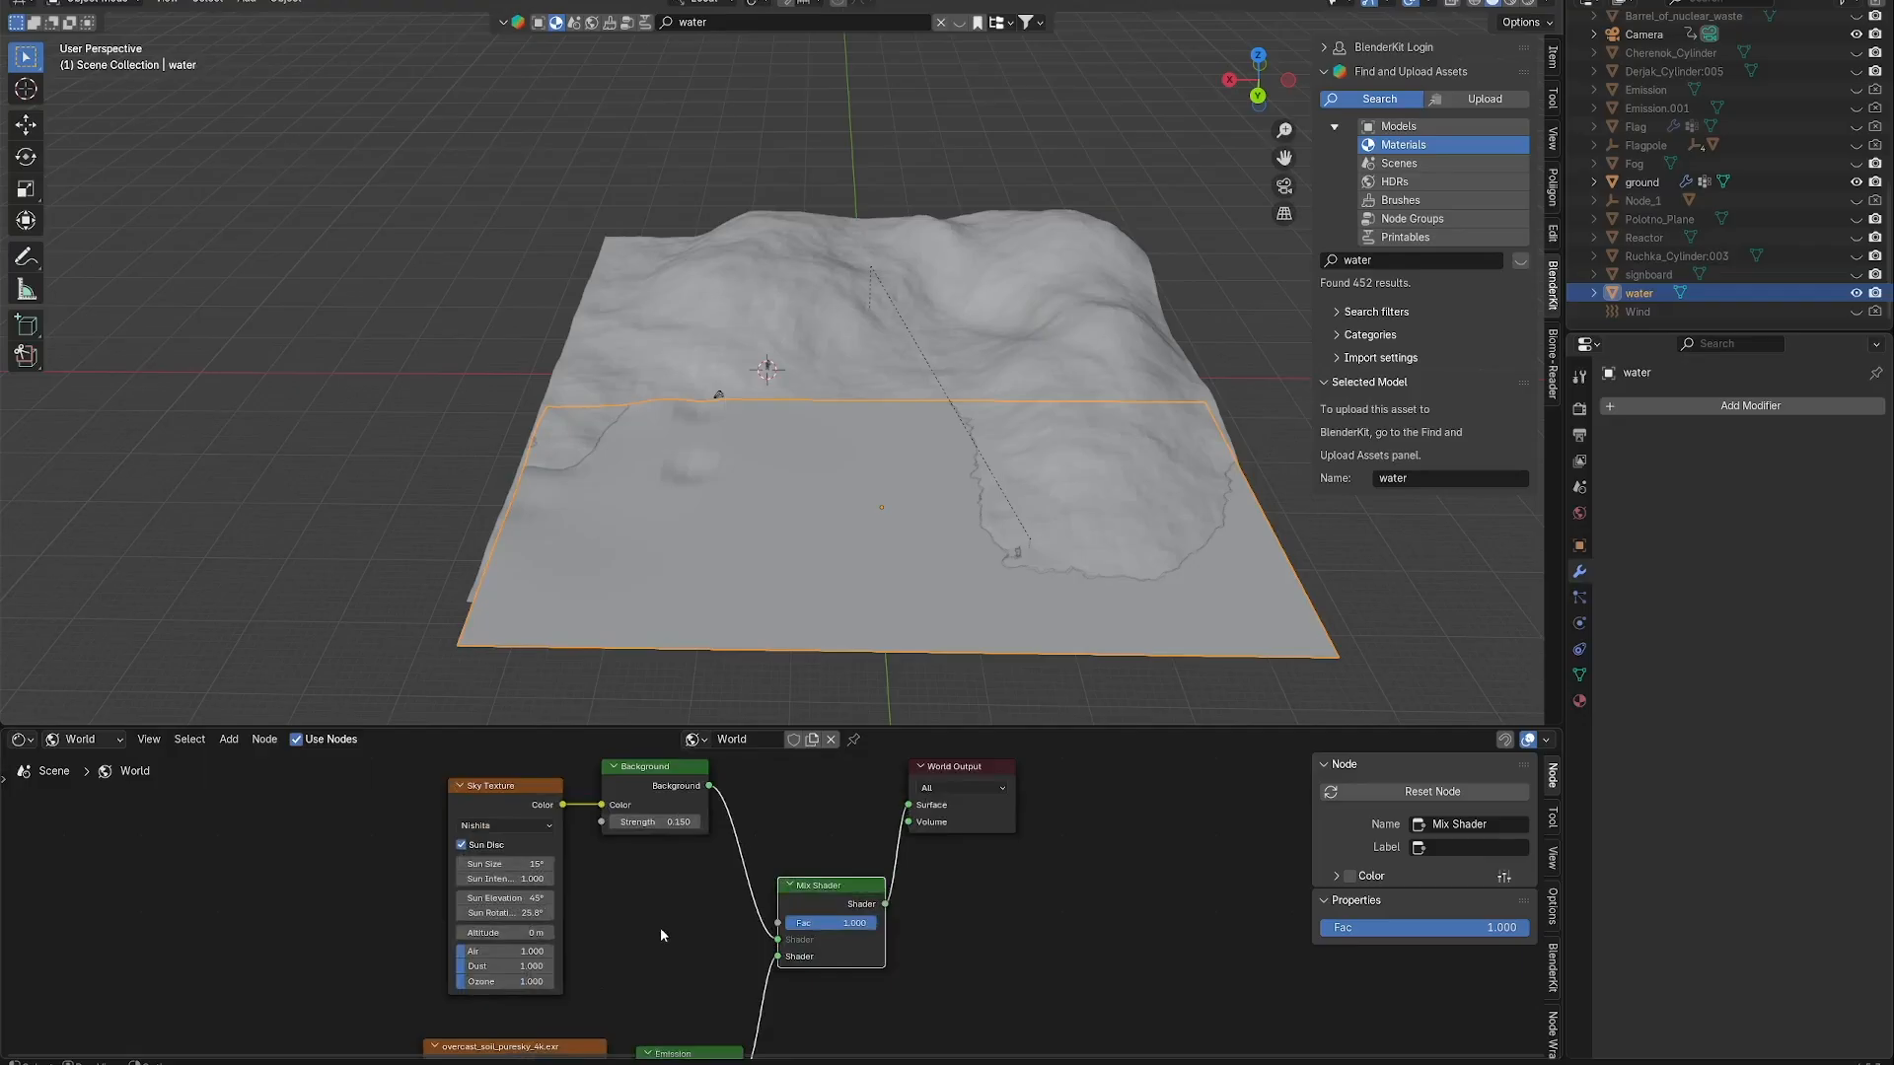
middle_drag(660, 935, 771, 1008)
scroll(683, 944, up, 1)
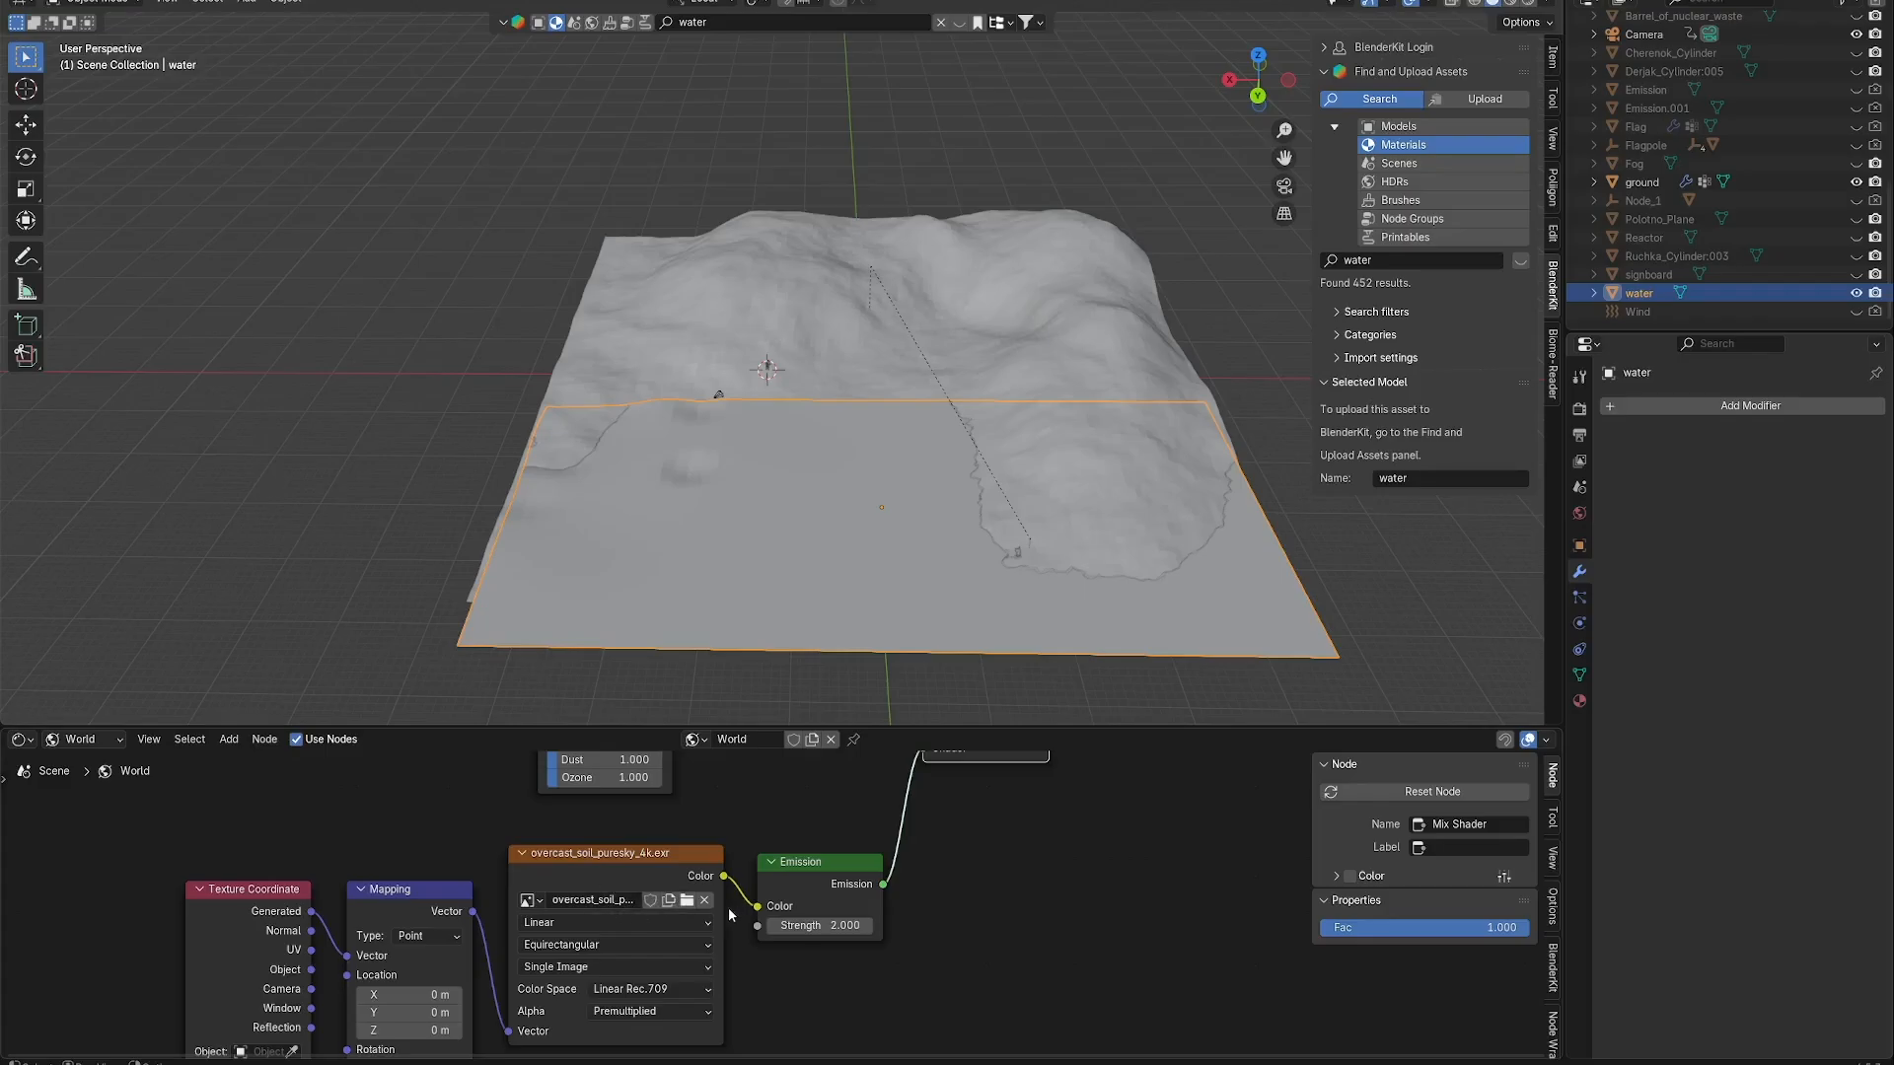
middle_drag(739, 913, 727, 931)
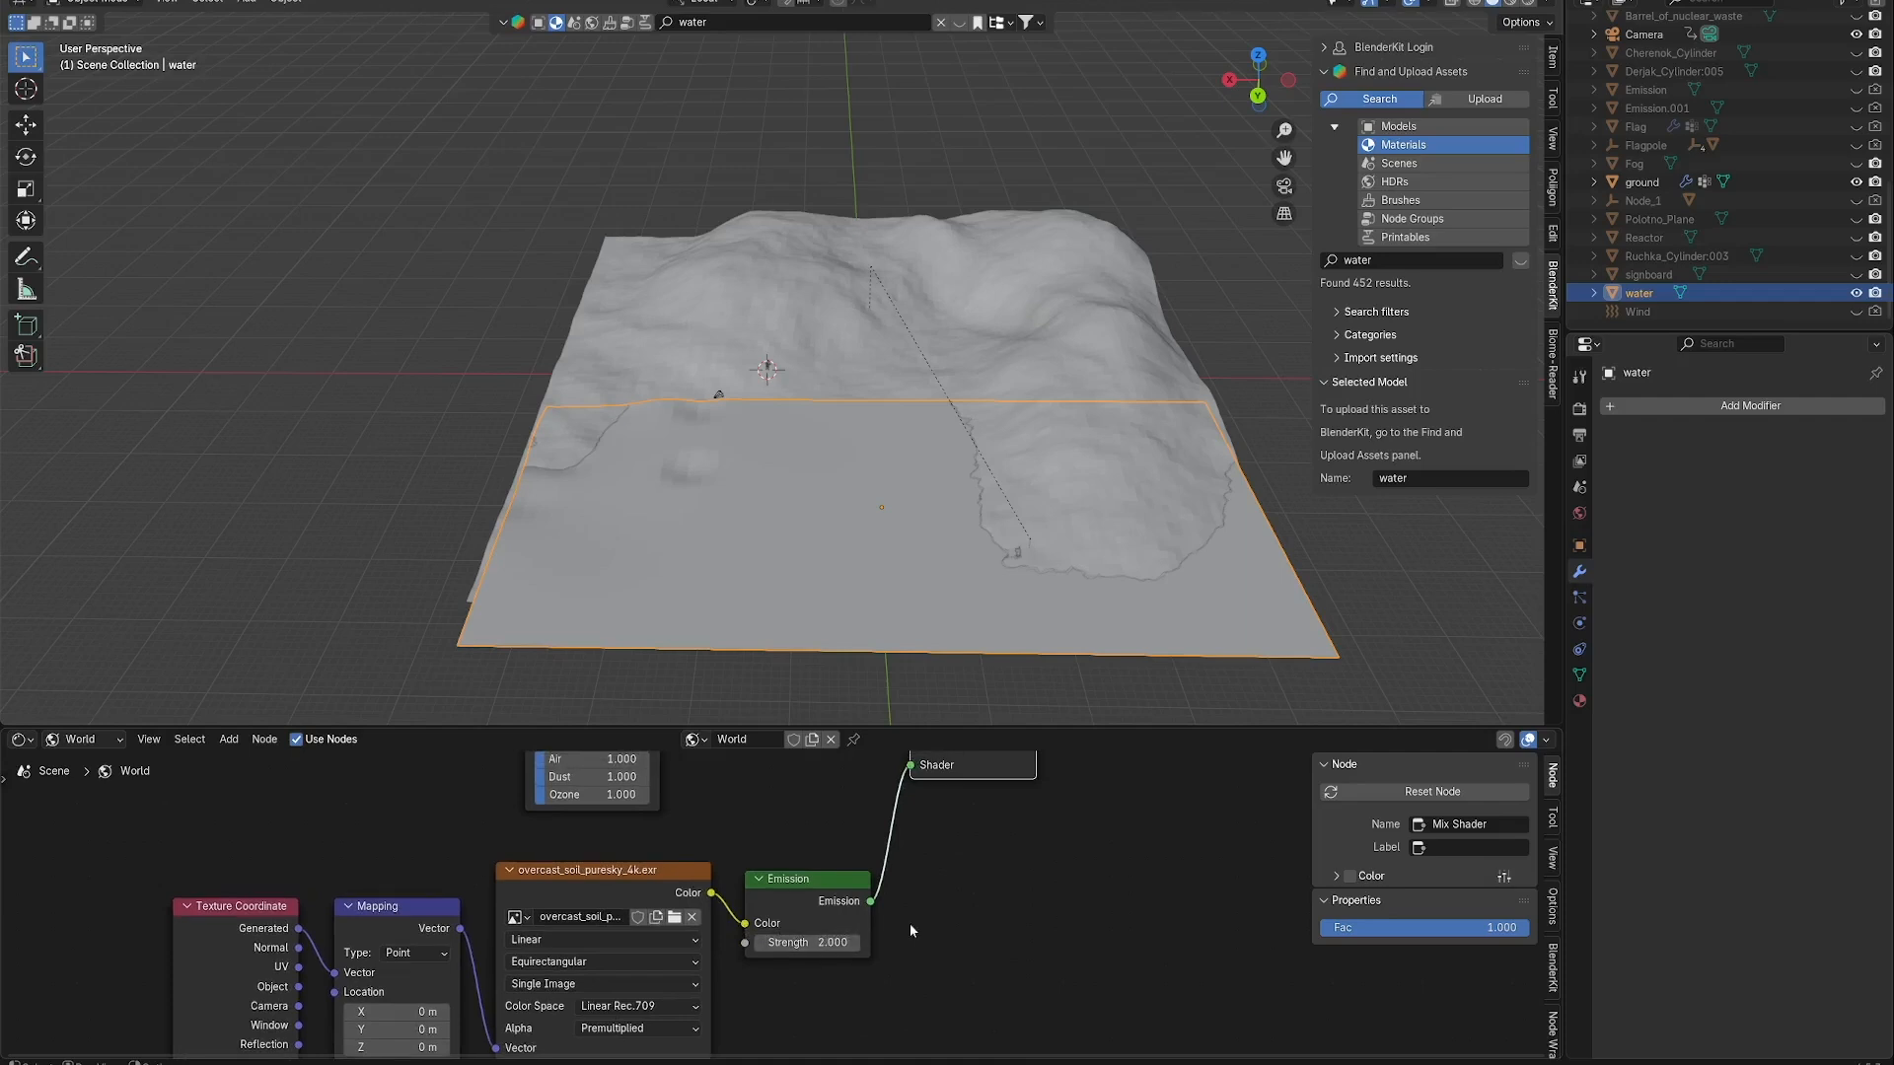
middle_drag(937, 863, 903, 1026)
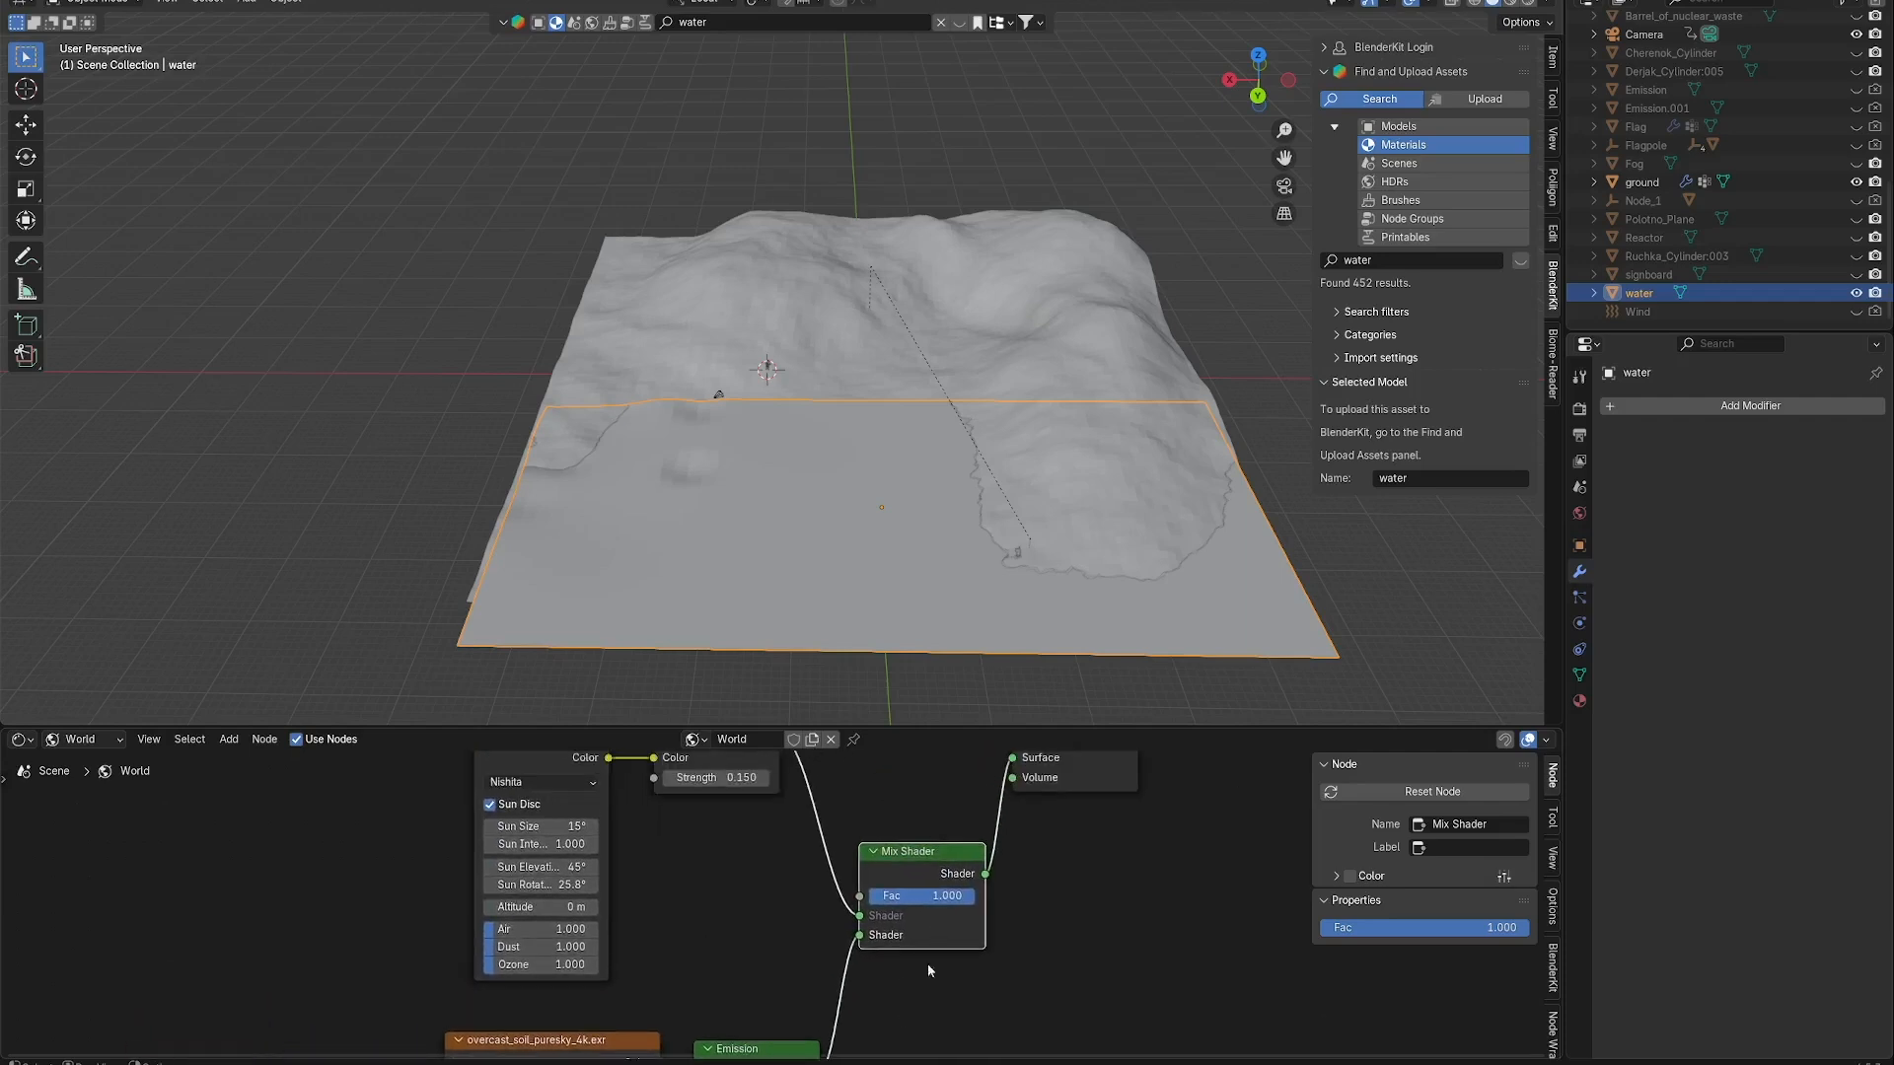
middle_drag(914, 944, 887, 1026)
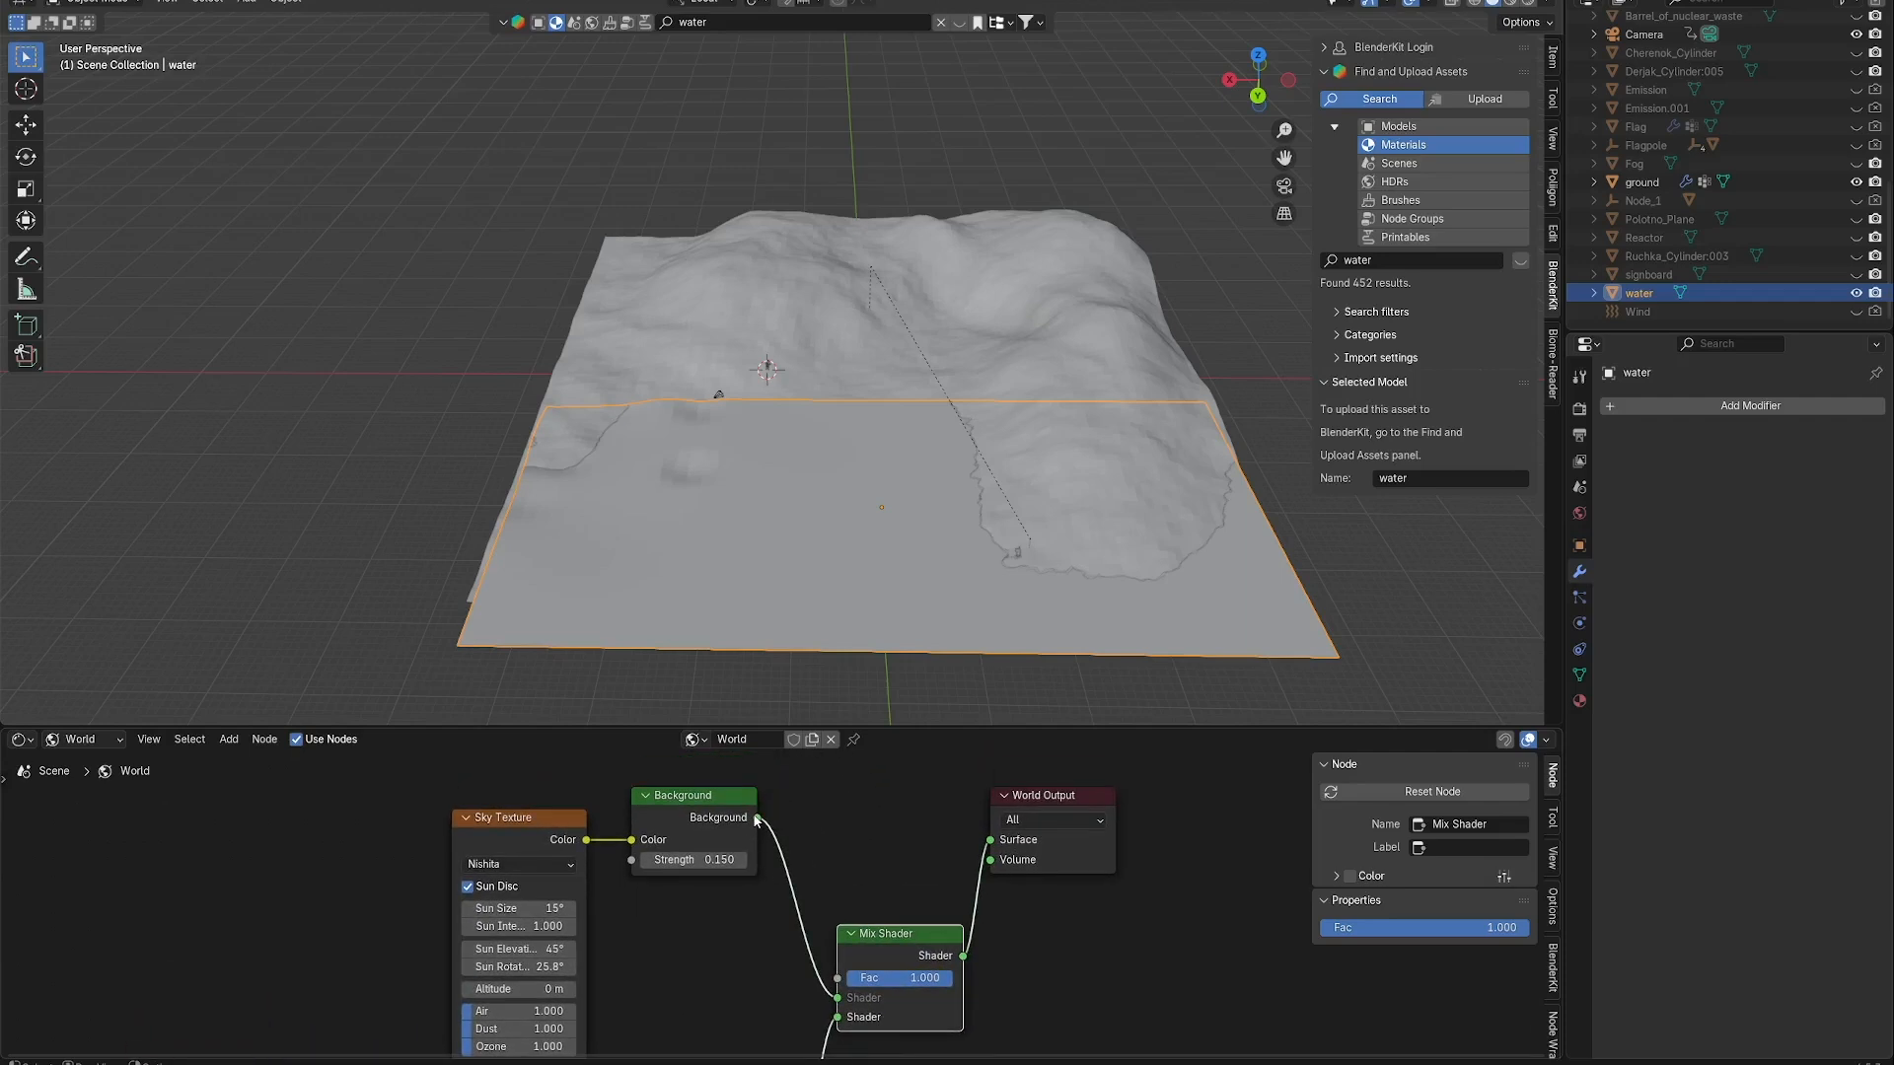
mouse_move(881, 933)
middle_down()
mouse_move(864, 885)
mouse_move(881, 947)
middle_up()
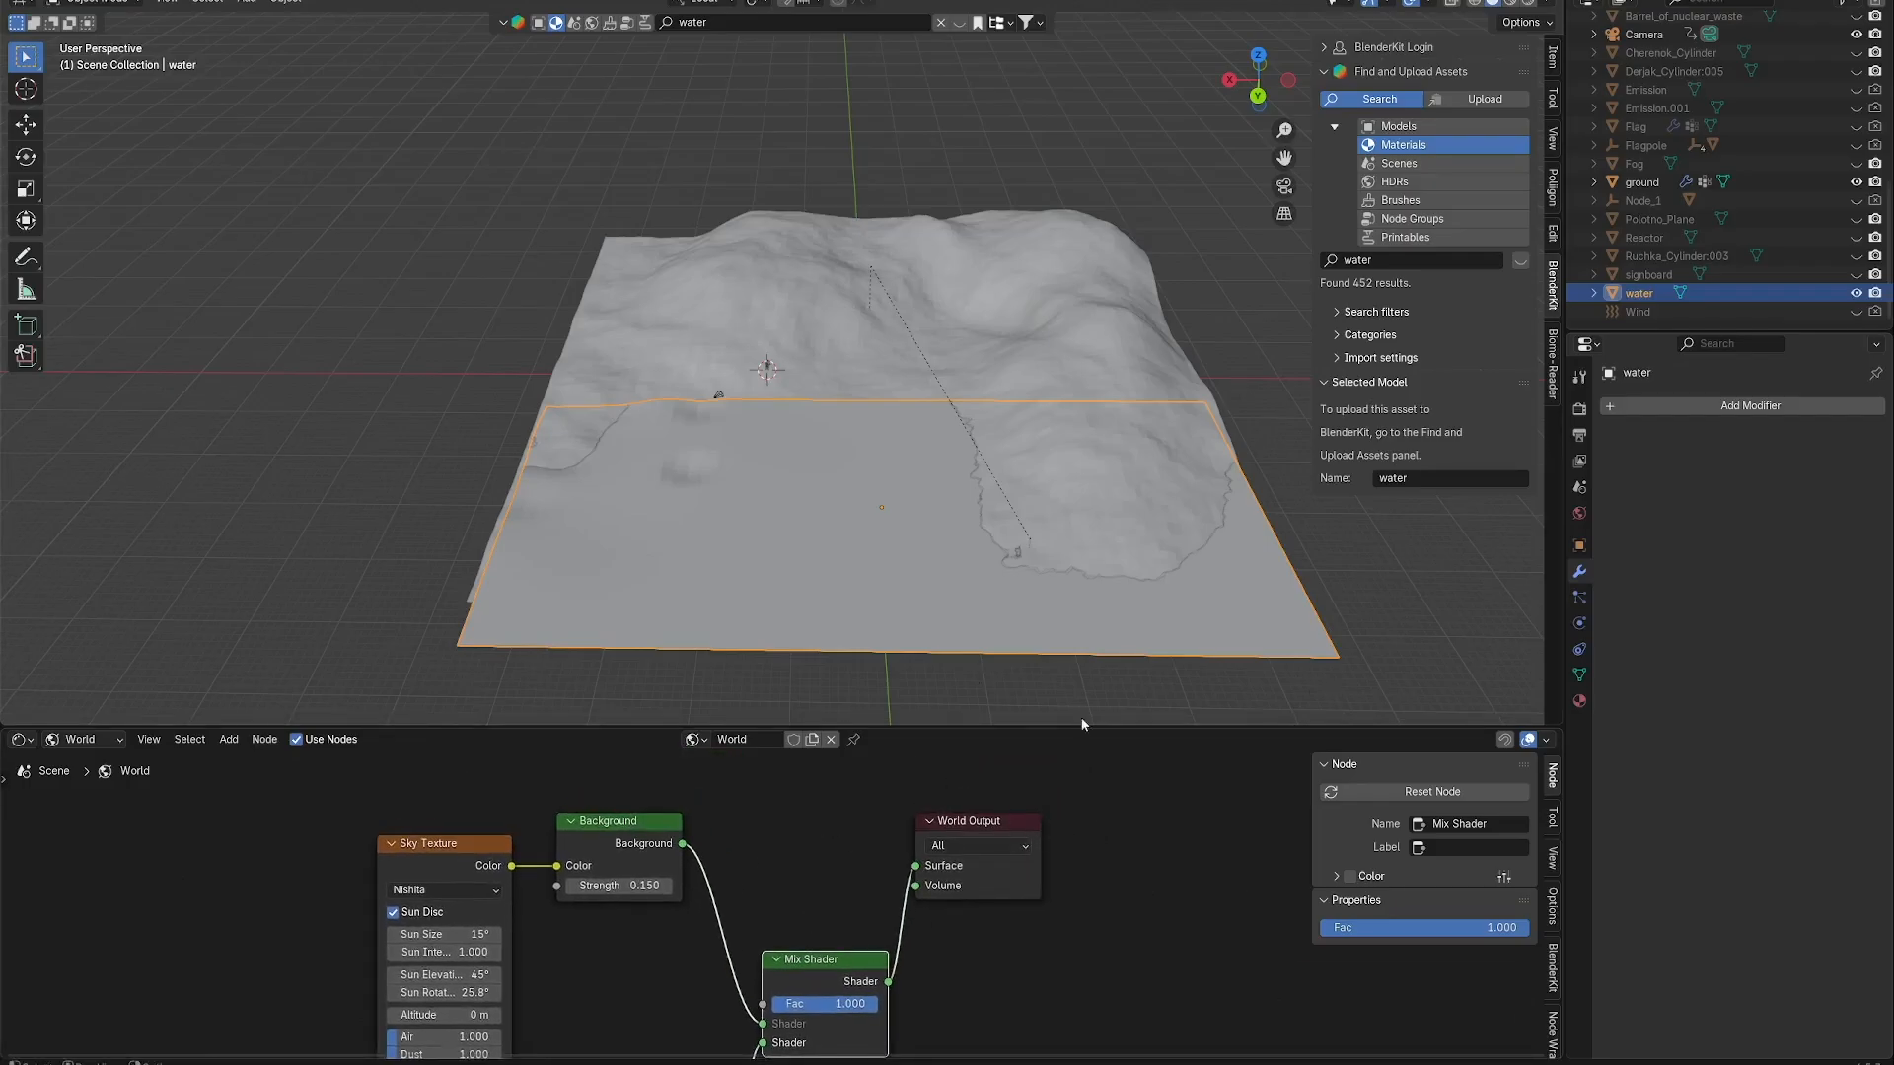
Unhide the signboard and Wind objects, and select the signboard.
middle_drag(1156, 416, 947, 417)
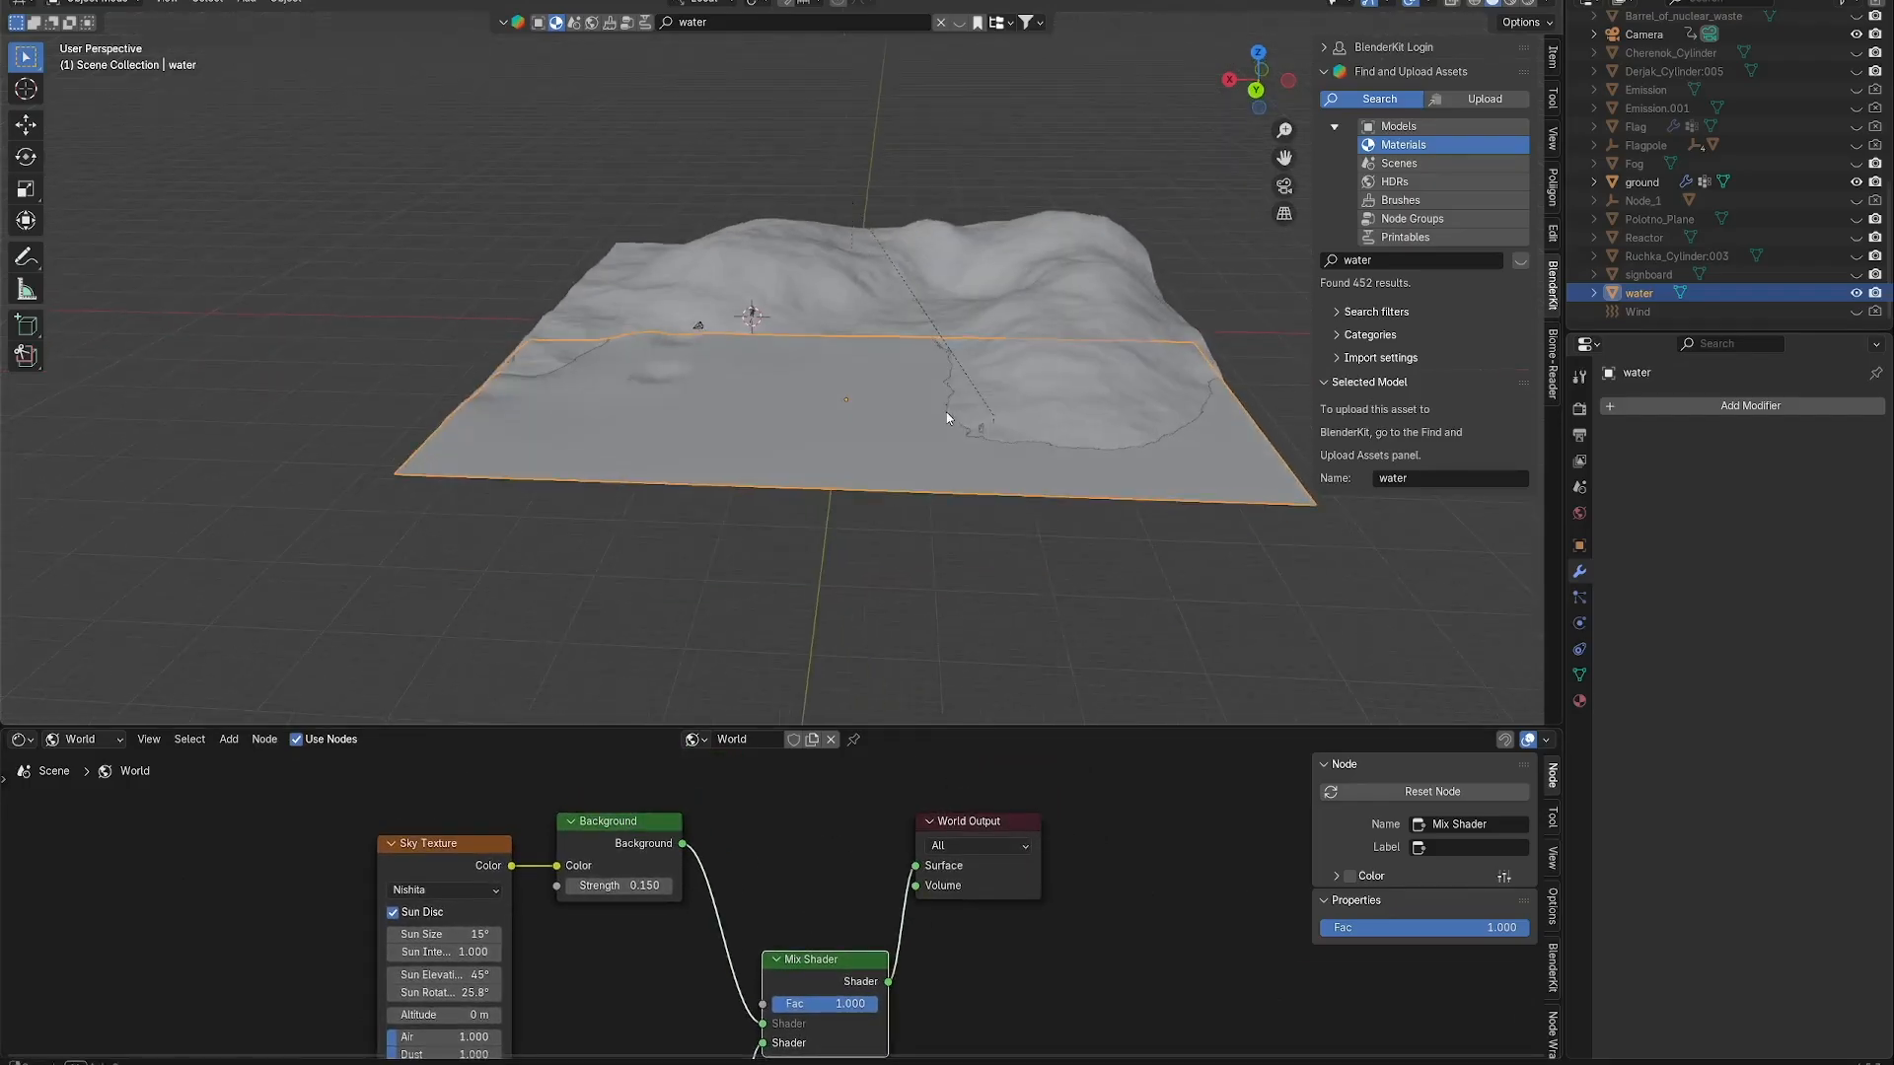
middle_drag(1063, 387, 994, 450)
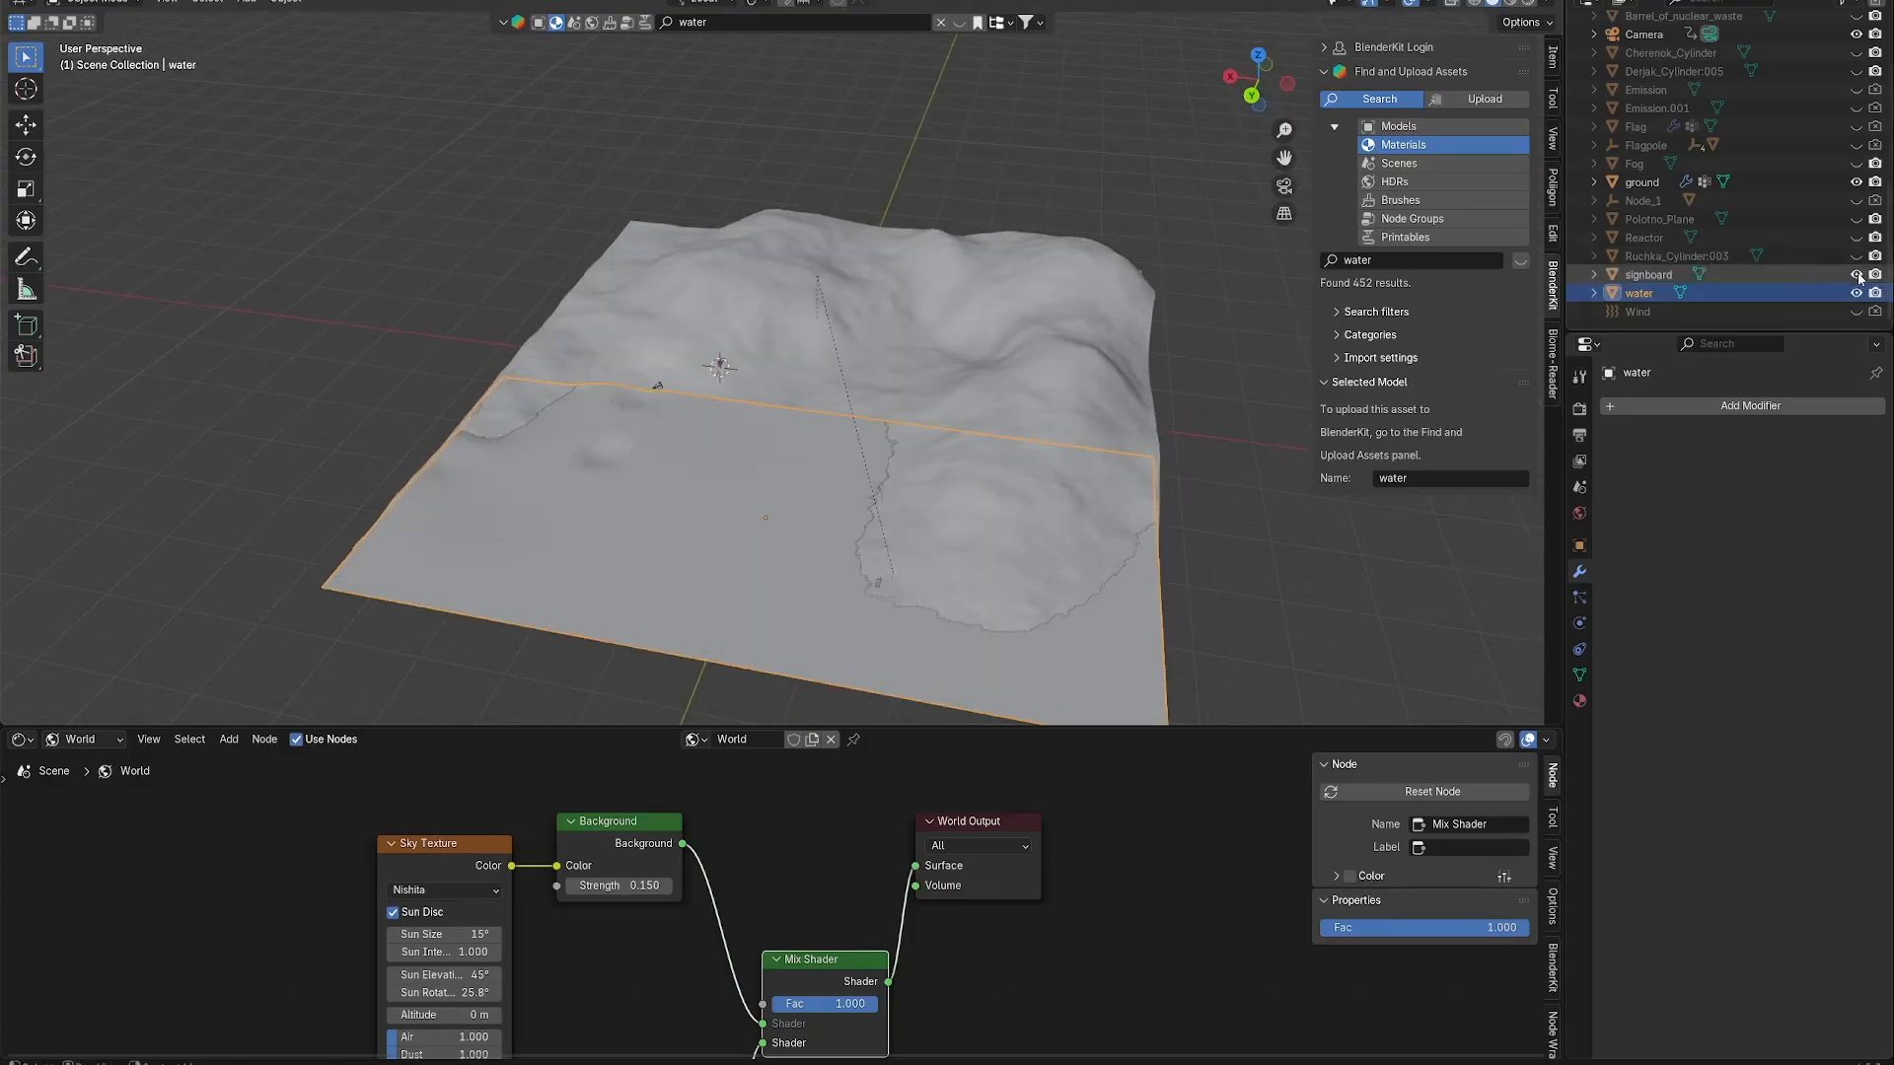
click(1645, 276)
mouse_move(970, 399)
middle_down()
mouse_move(1074, 373)
mouse_move(951, 377)
mouse_move(896, 340)
mouse_move(998, 287)
mouse_move(1147, 407)
mouse_move(1150, 361)
mouse_move(1008, 403)
middle_up()
scroll(908, 397, up, 6)
scroll(867, 331, up, 3)
scroll(1012, 408, down, 4)
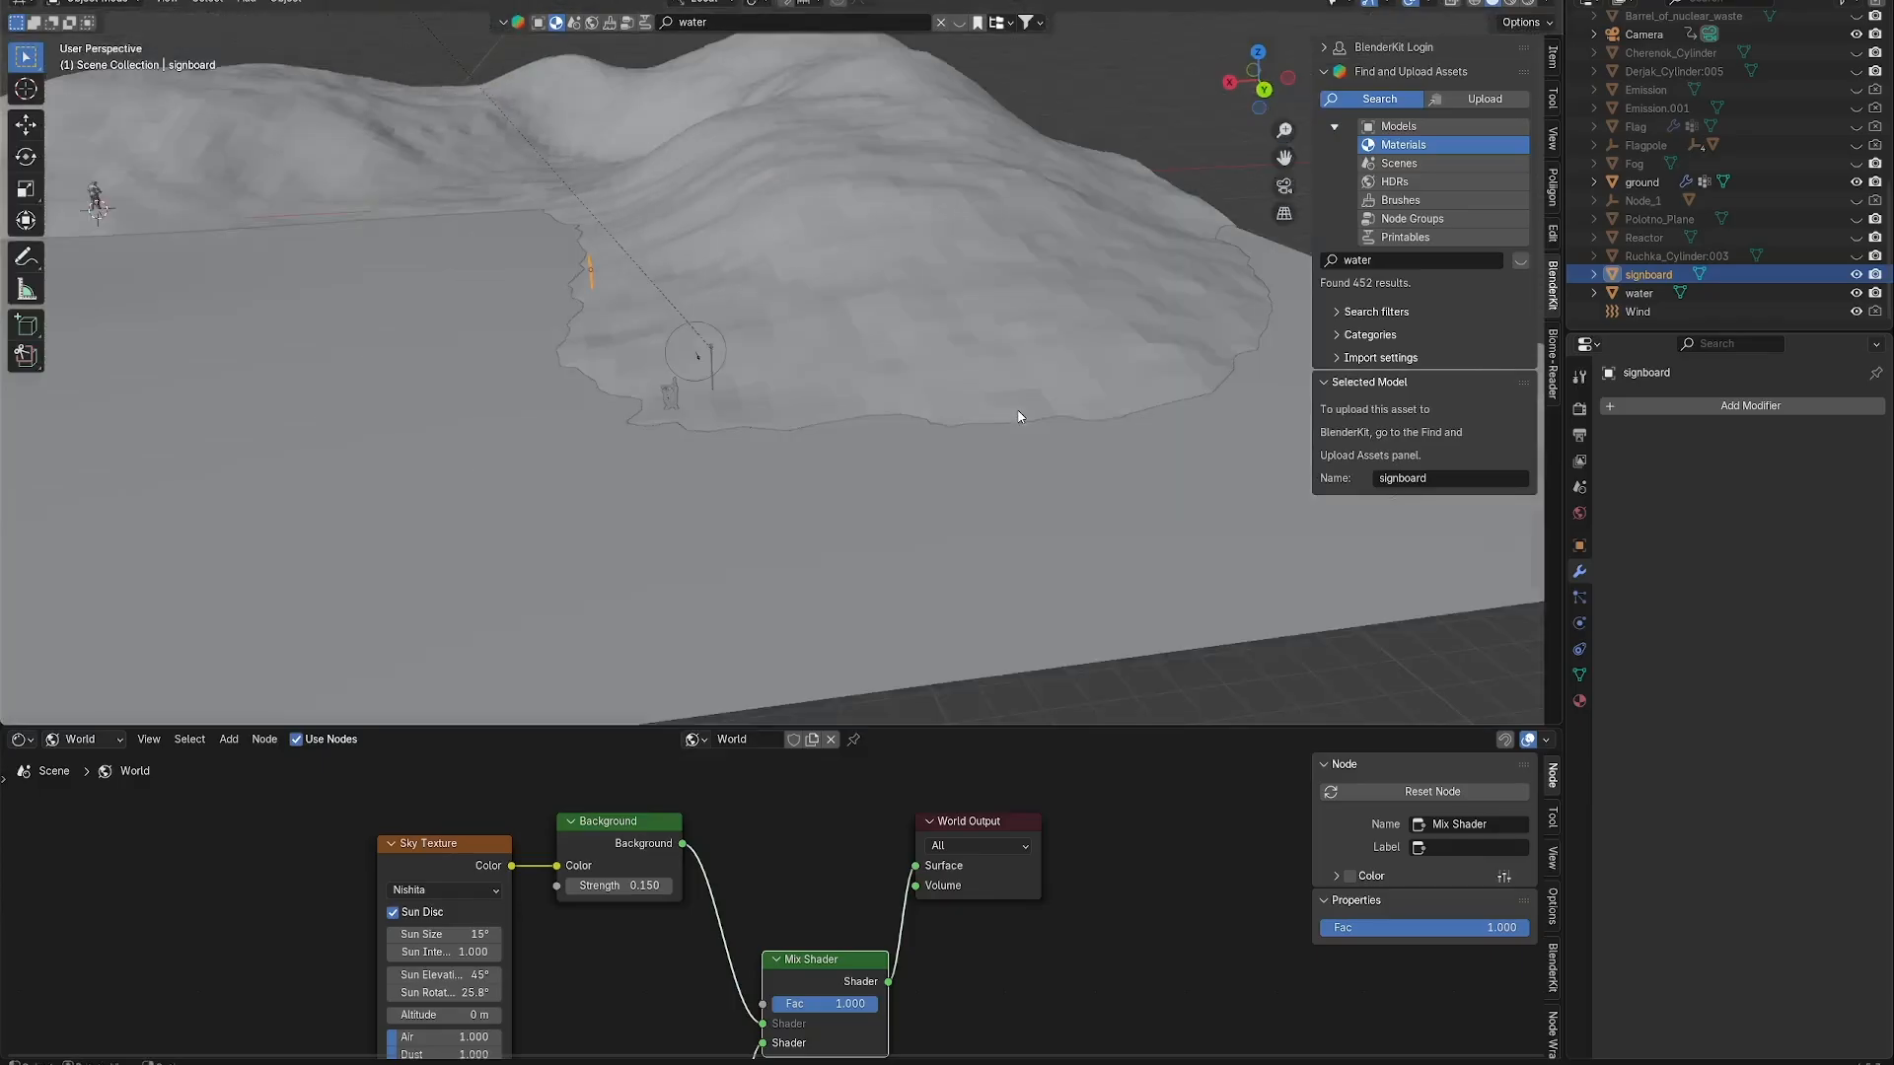
Select the flagpole on the shore and unhide the Fog, Emission and Emission.001 objects.
click(669, 398)
click(715, 380)
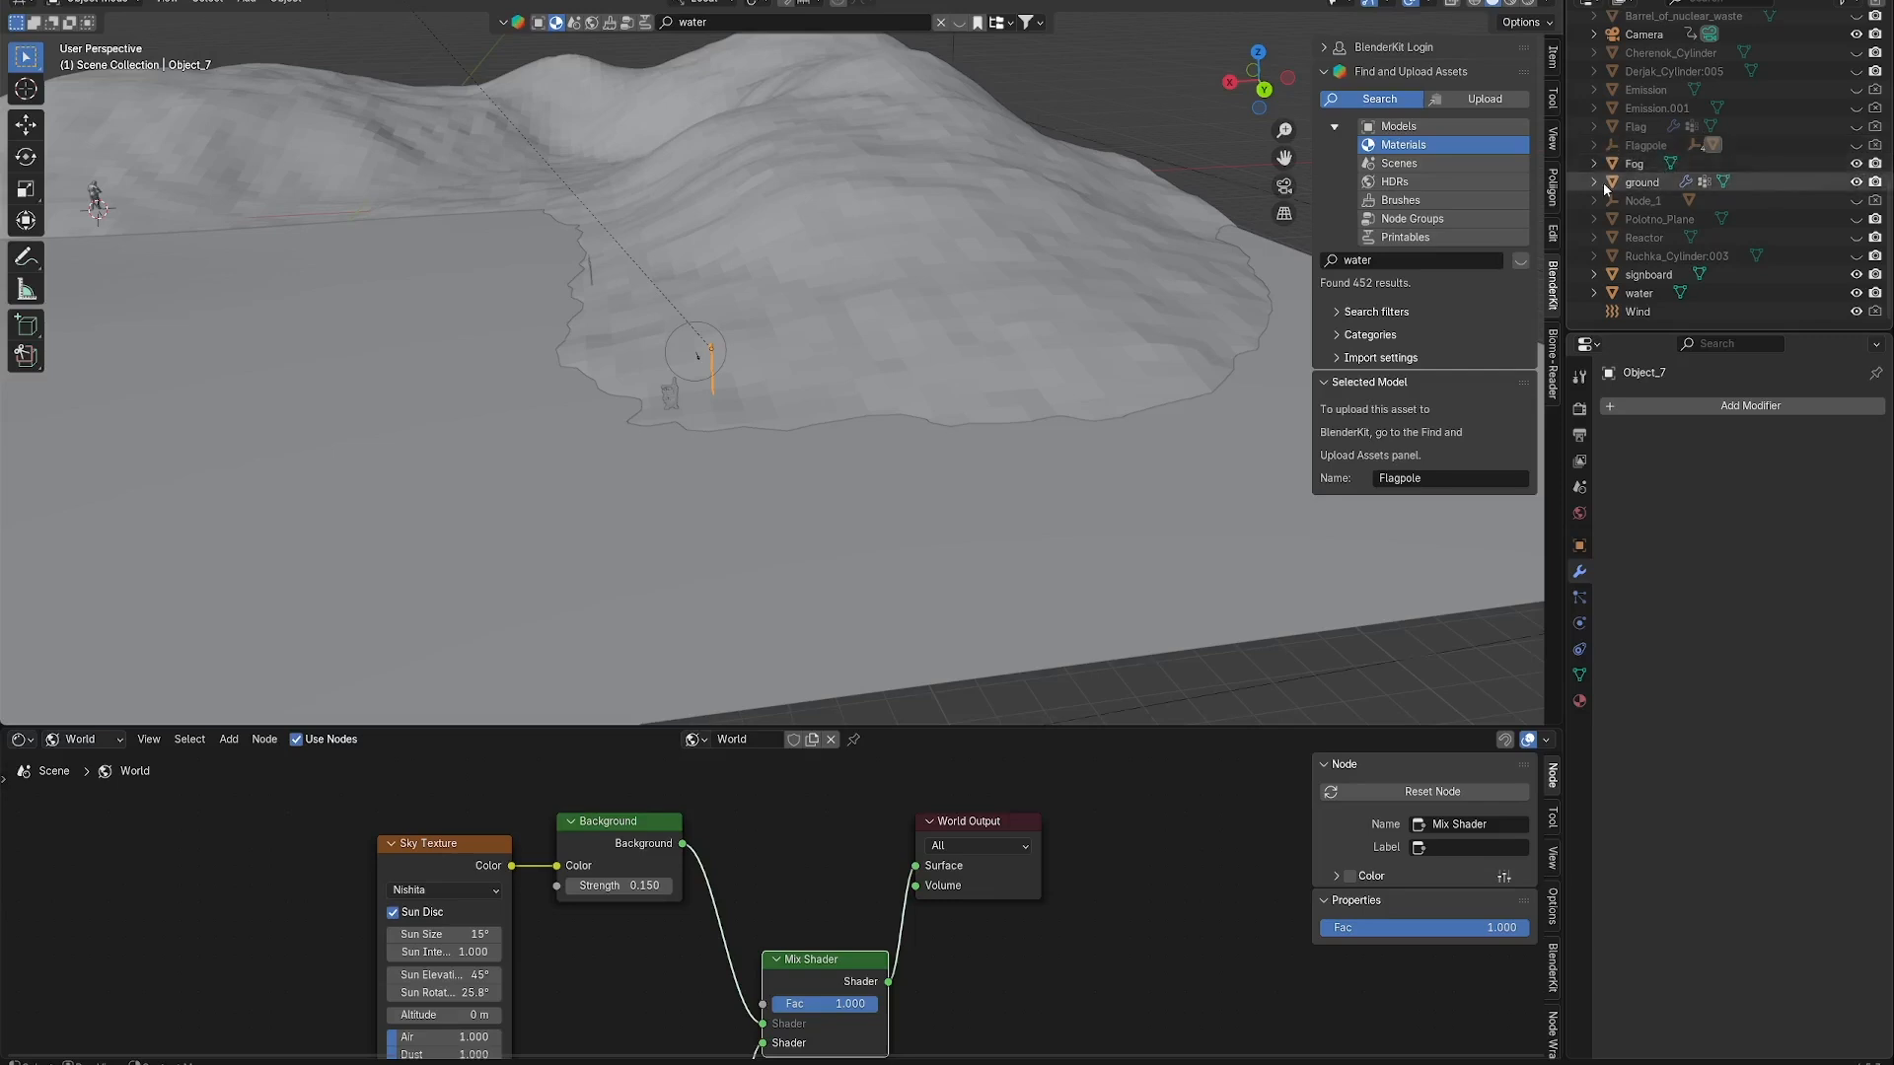
click(1857, 108)
click(1857, 90)
middle_drag(1815, 142, 1814, 167)
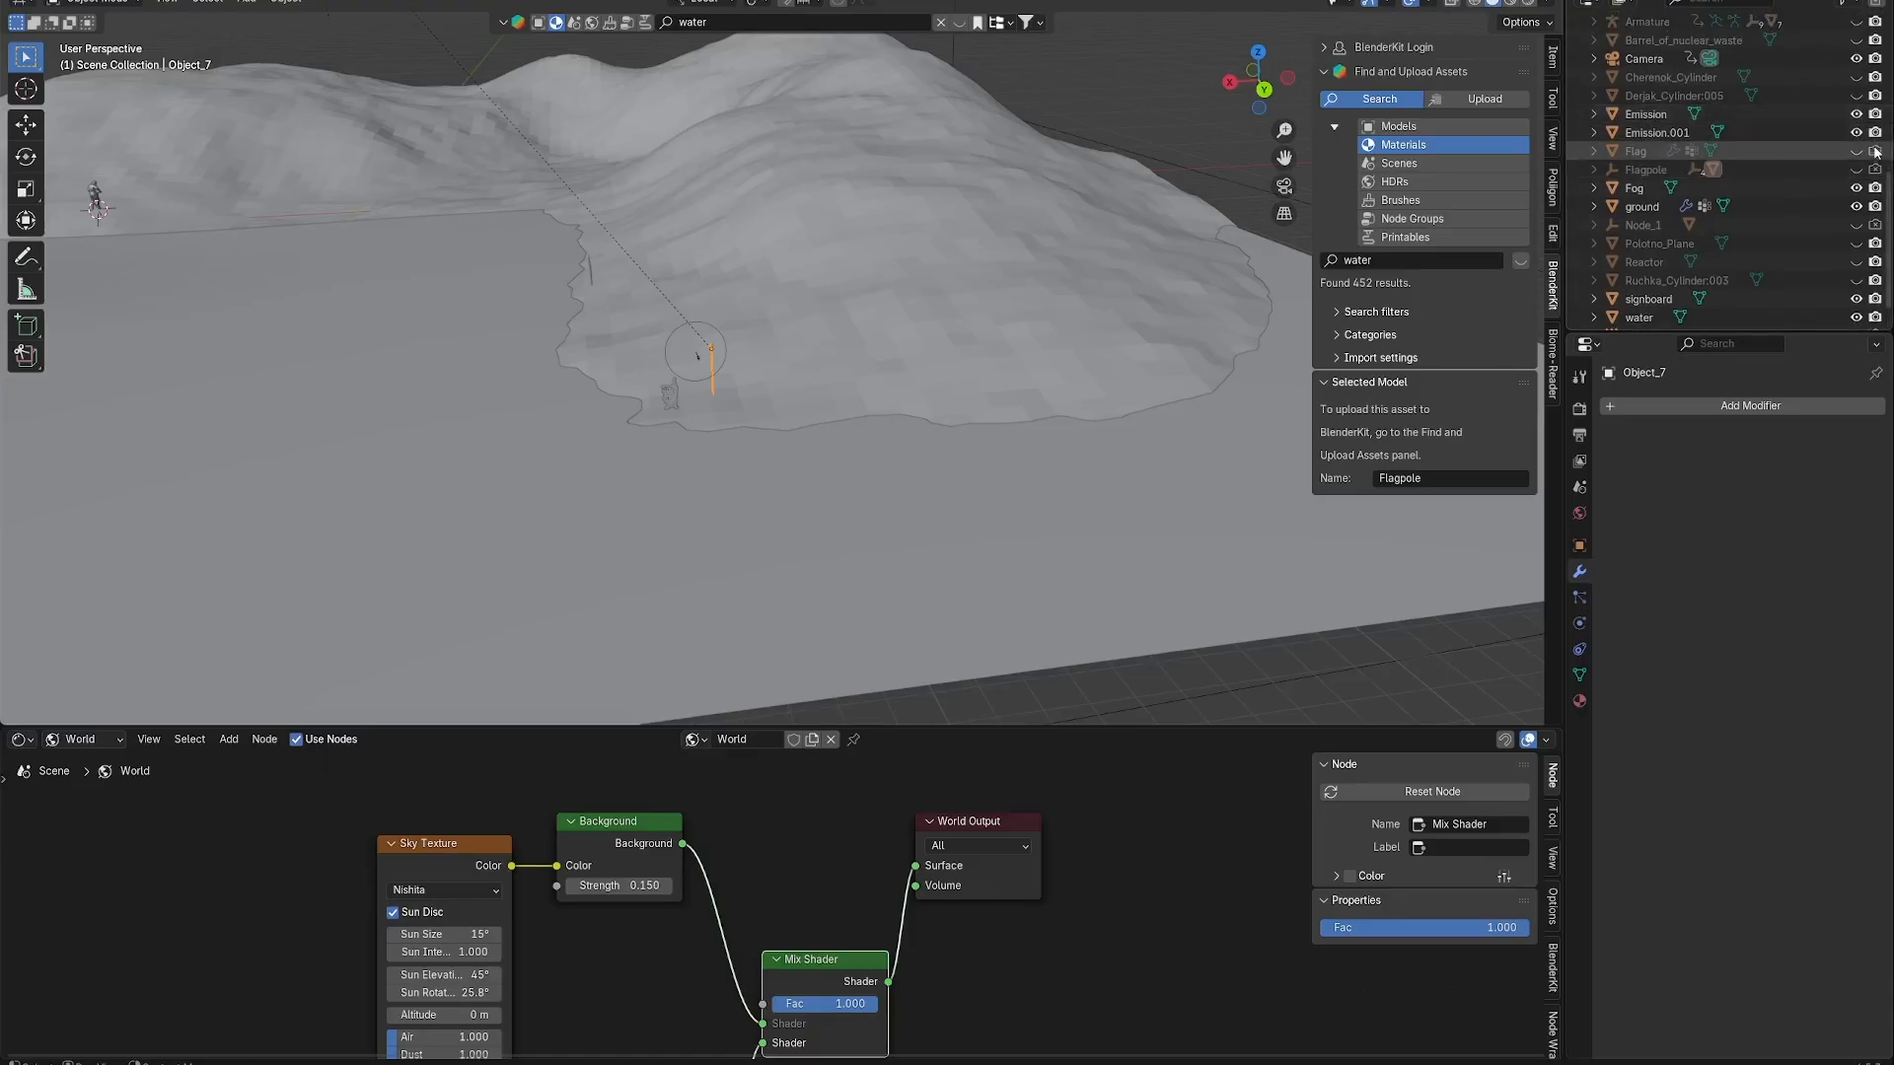
Unhide the tree collection in the viewport.
scroll(1852, 113, up, 3)
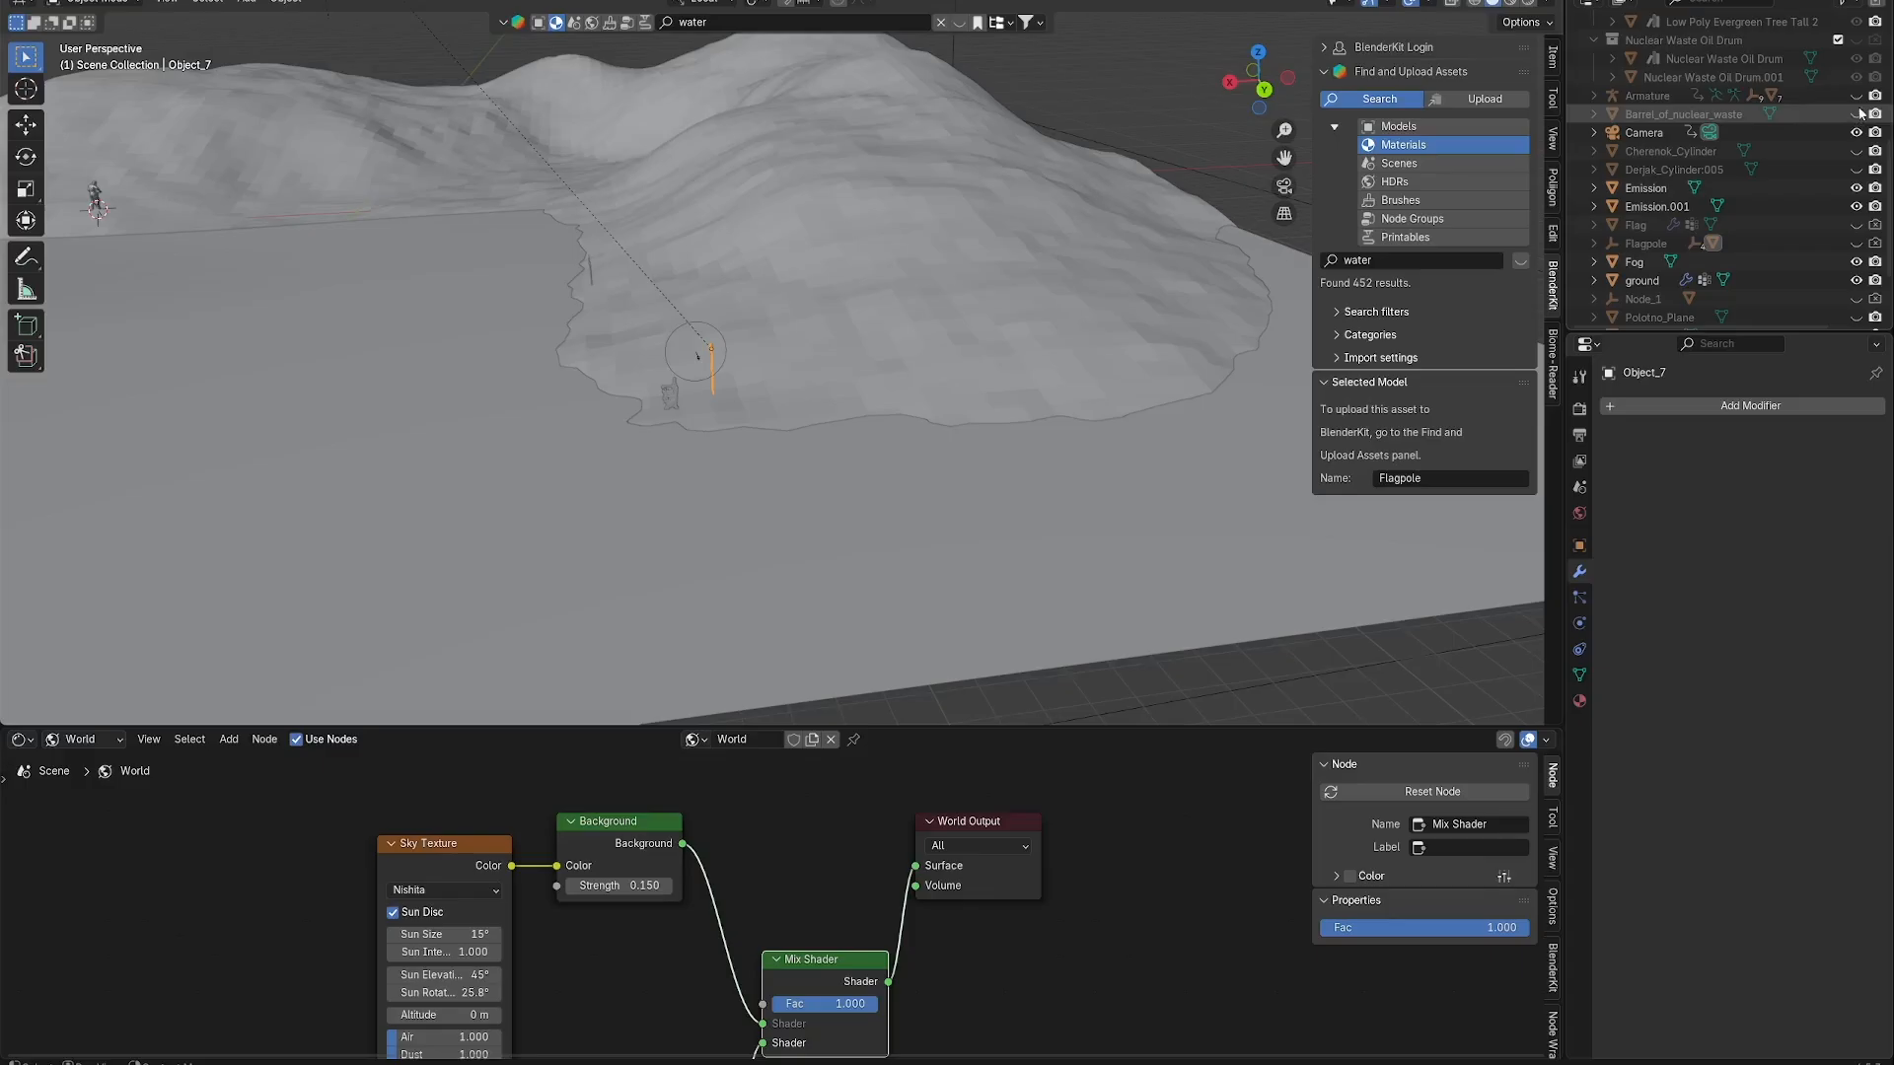
scroll(1859, 113, up, 5)
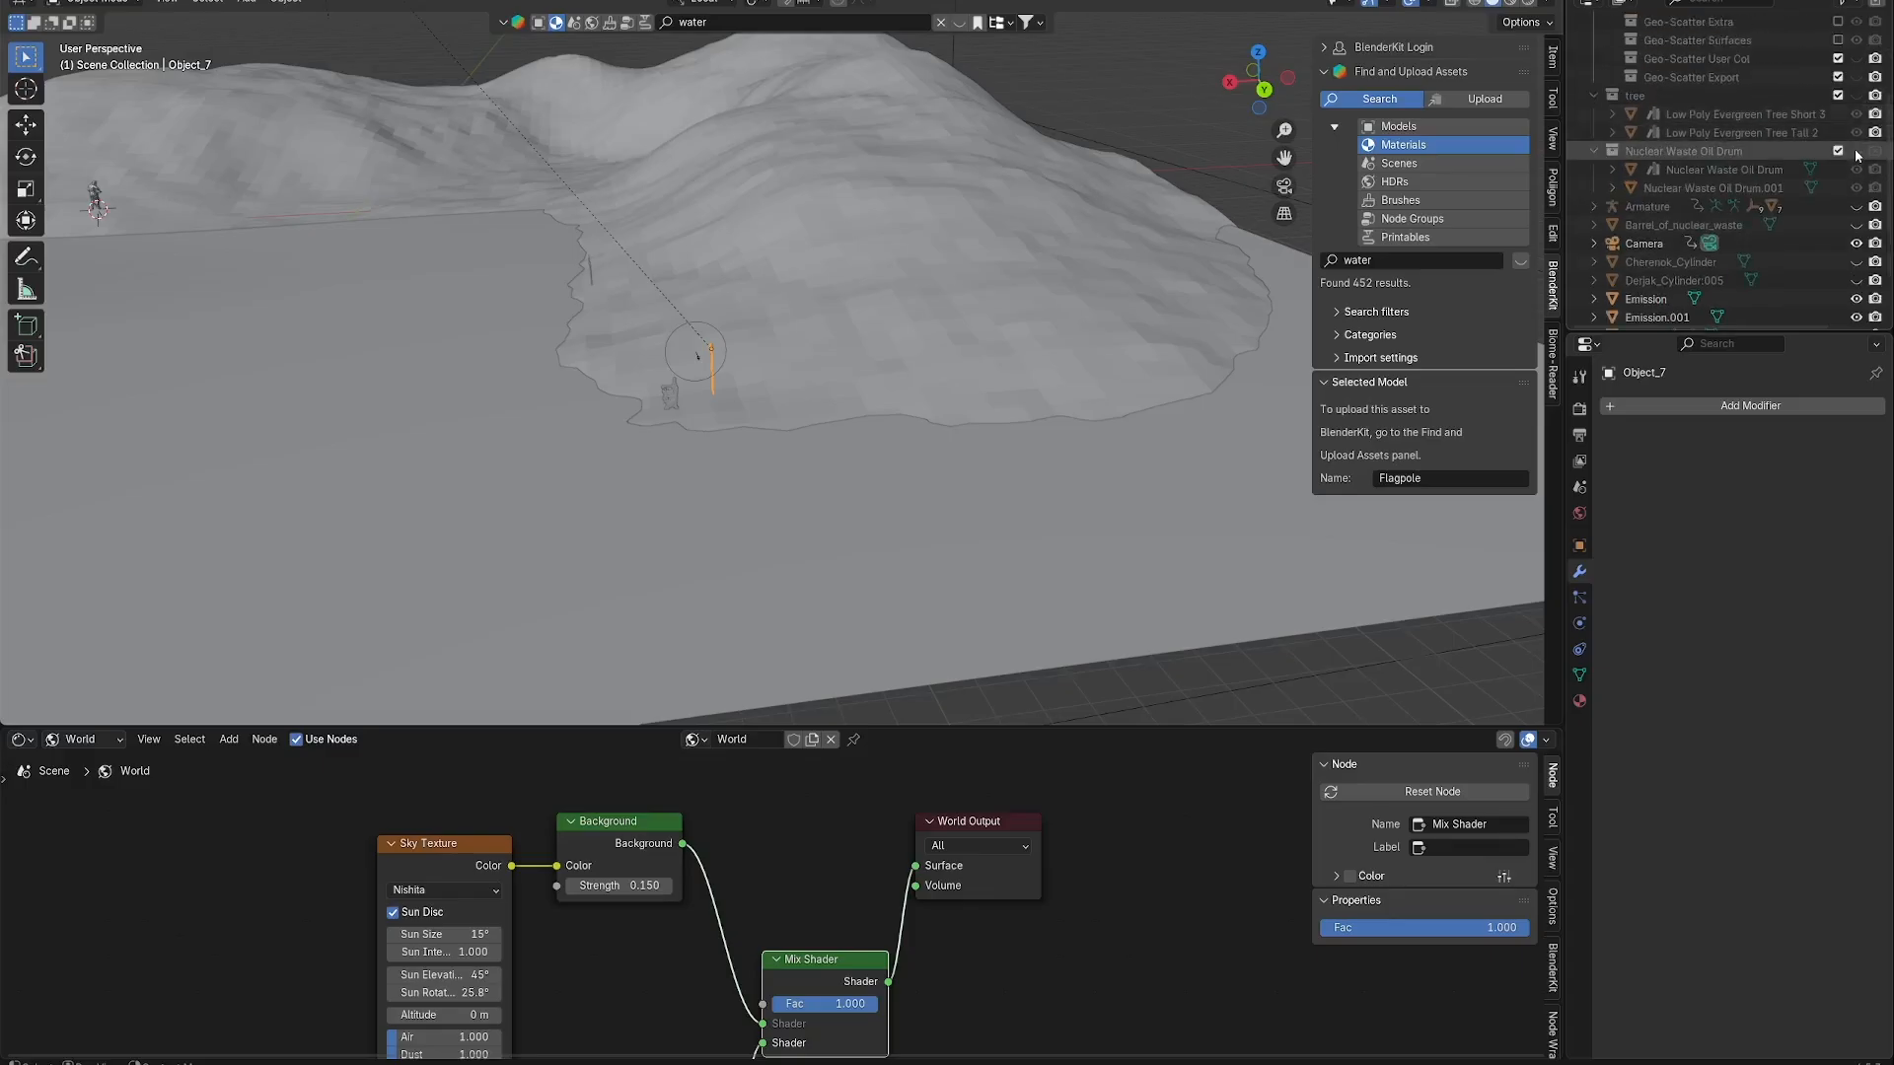
scroll(1867, 165, up, 3)
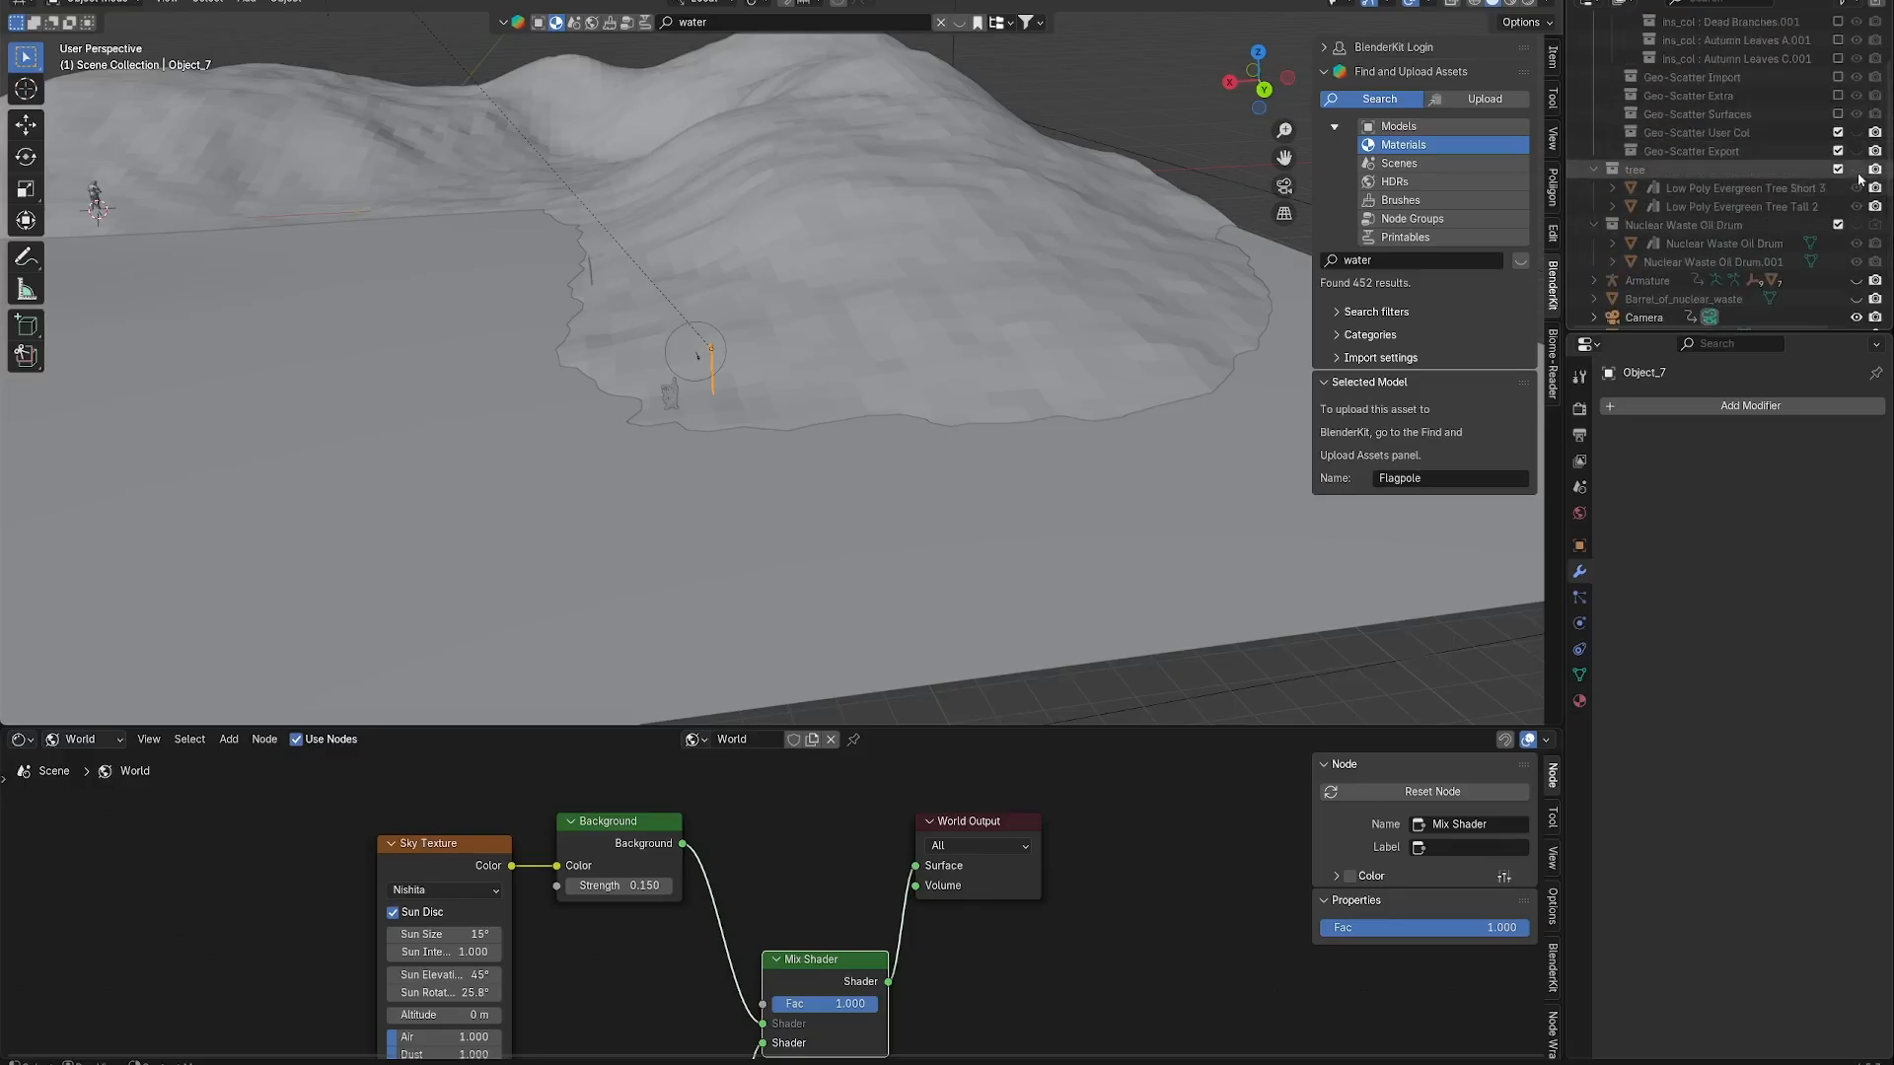
click(1858, 170)
scroll(1776, 208, up, 4)
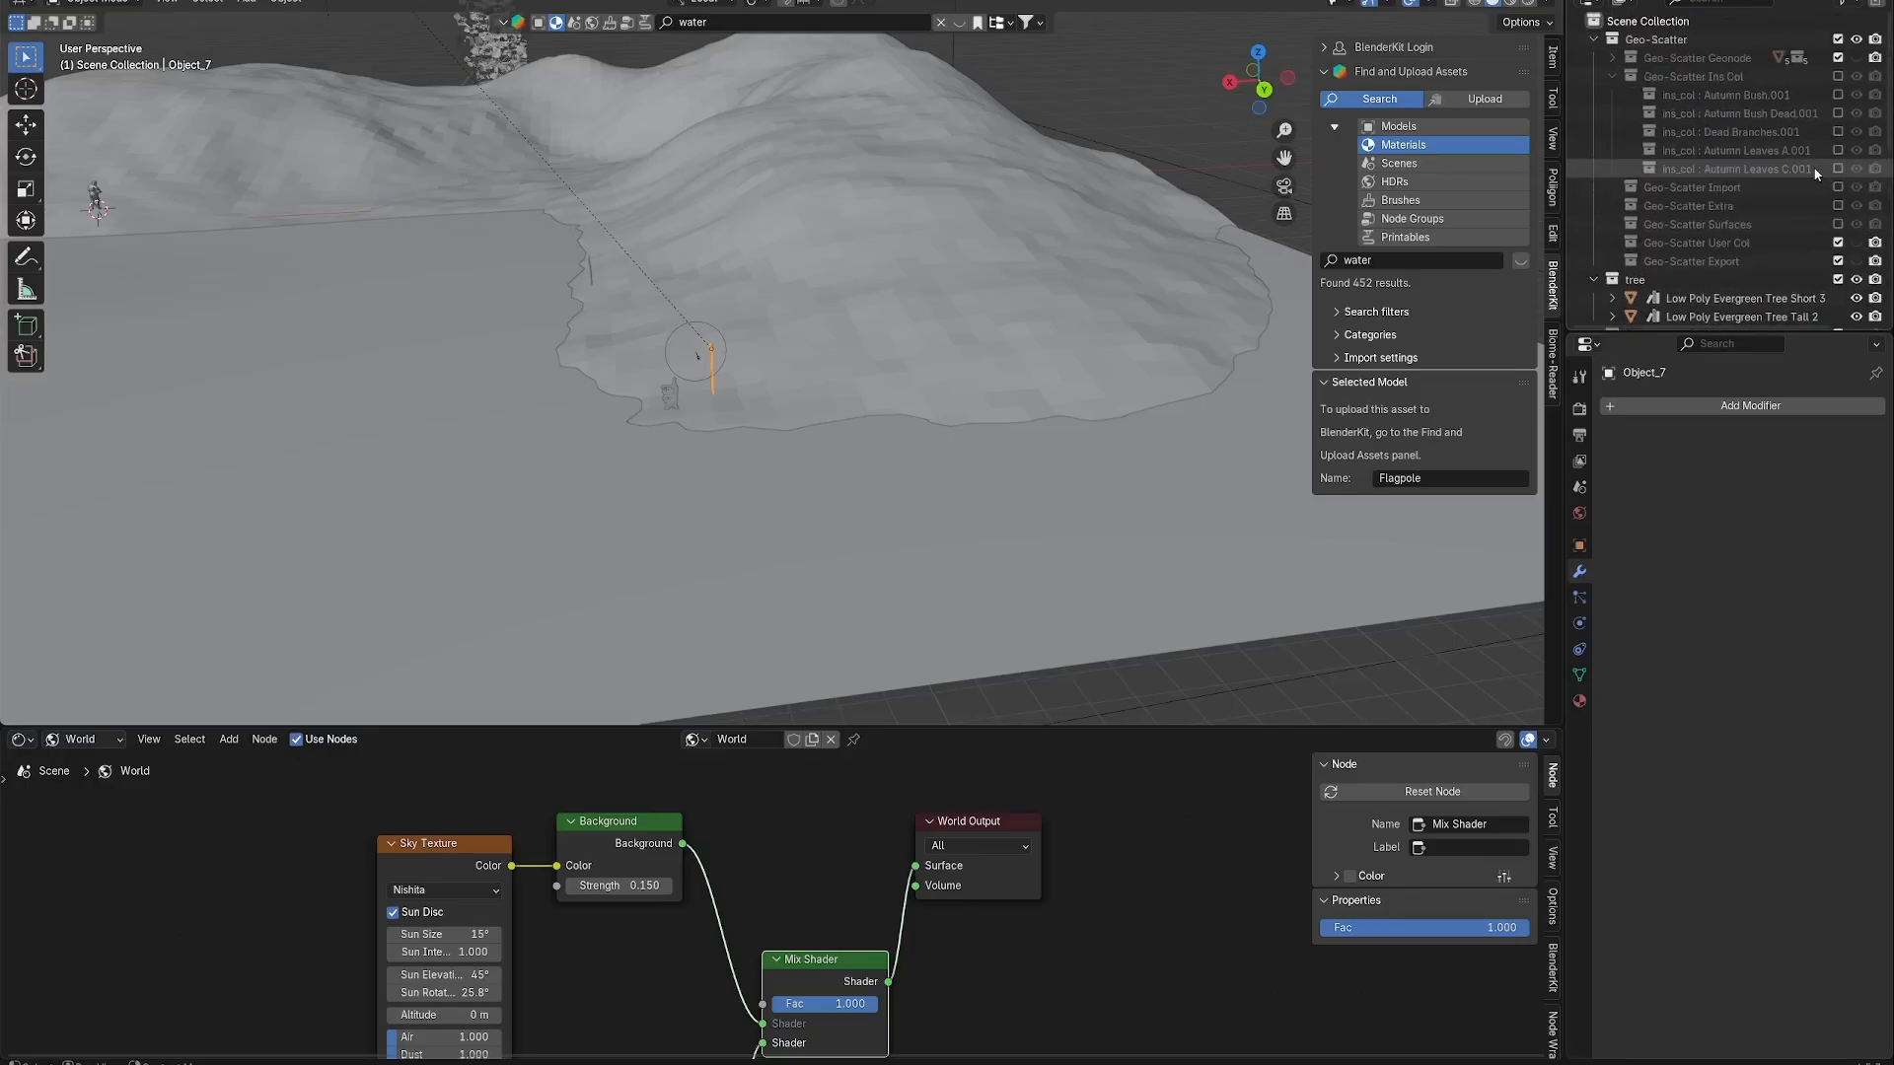
Select the ground object and show its hair particle system of trees in the viewport.
scroll(1701, 229, down, 10)
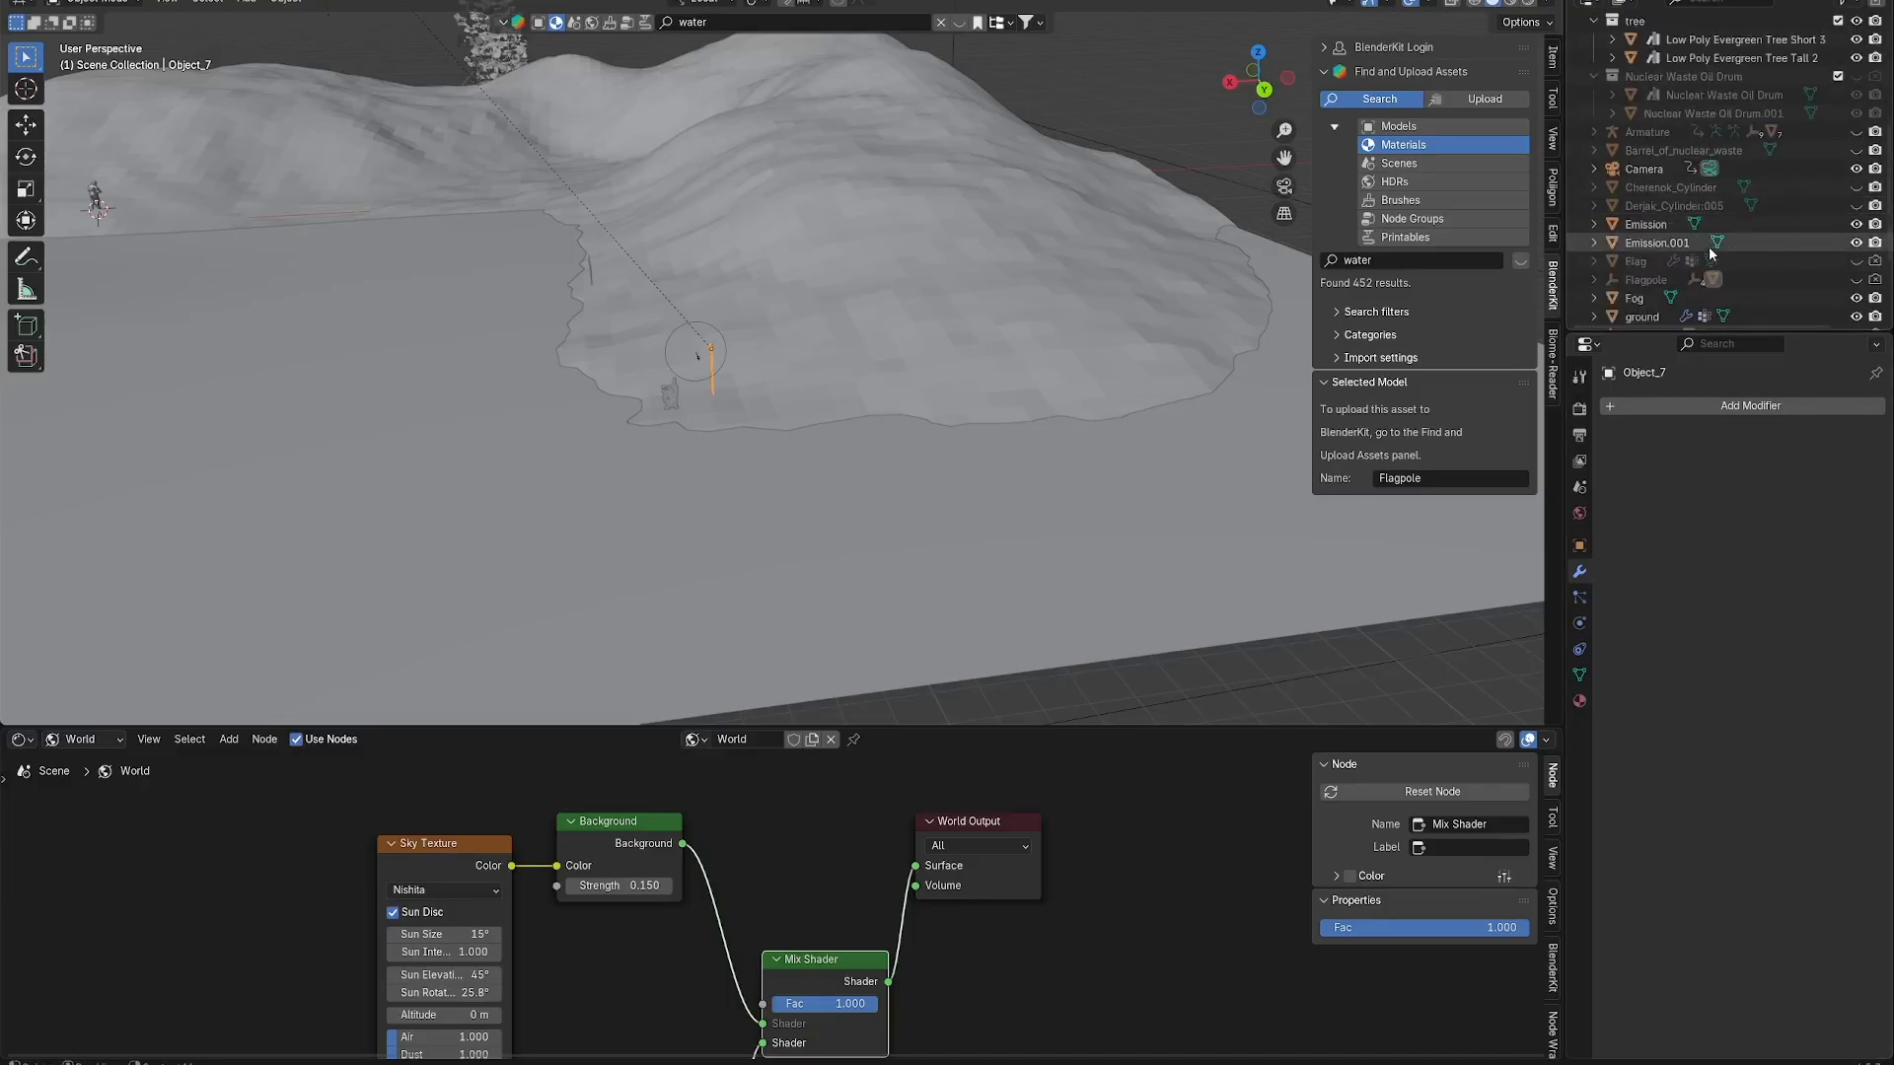
click(1661, 208)
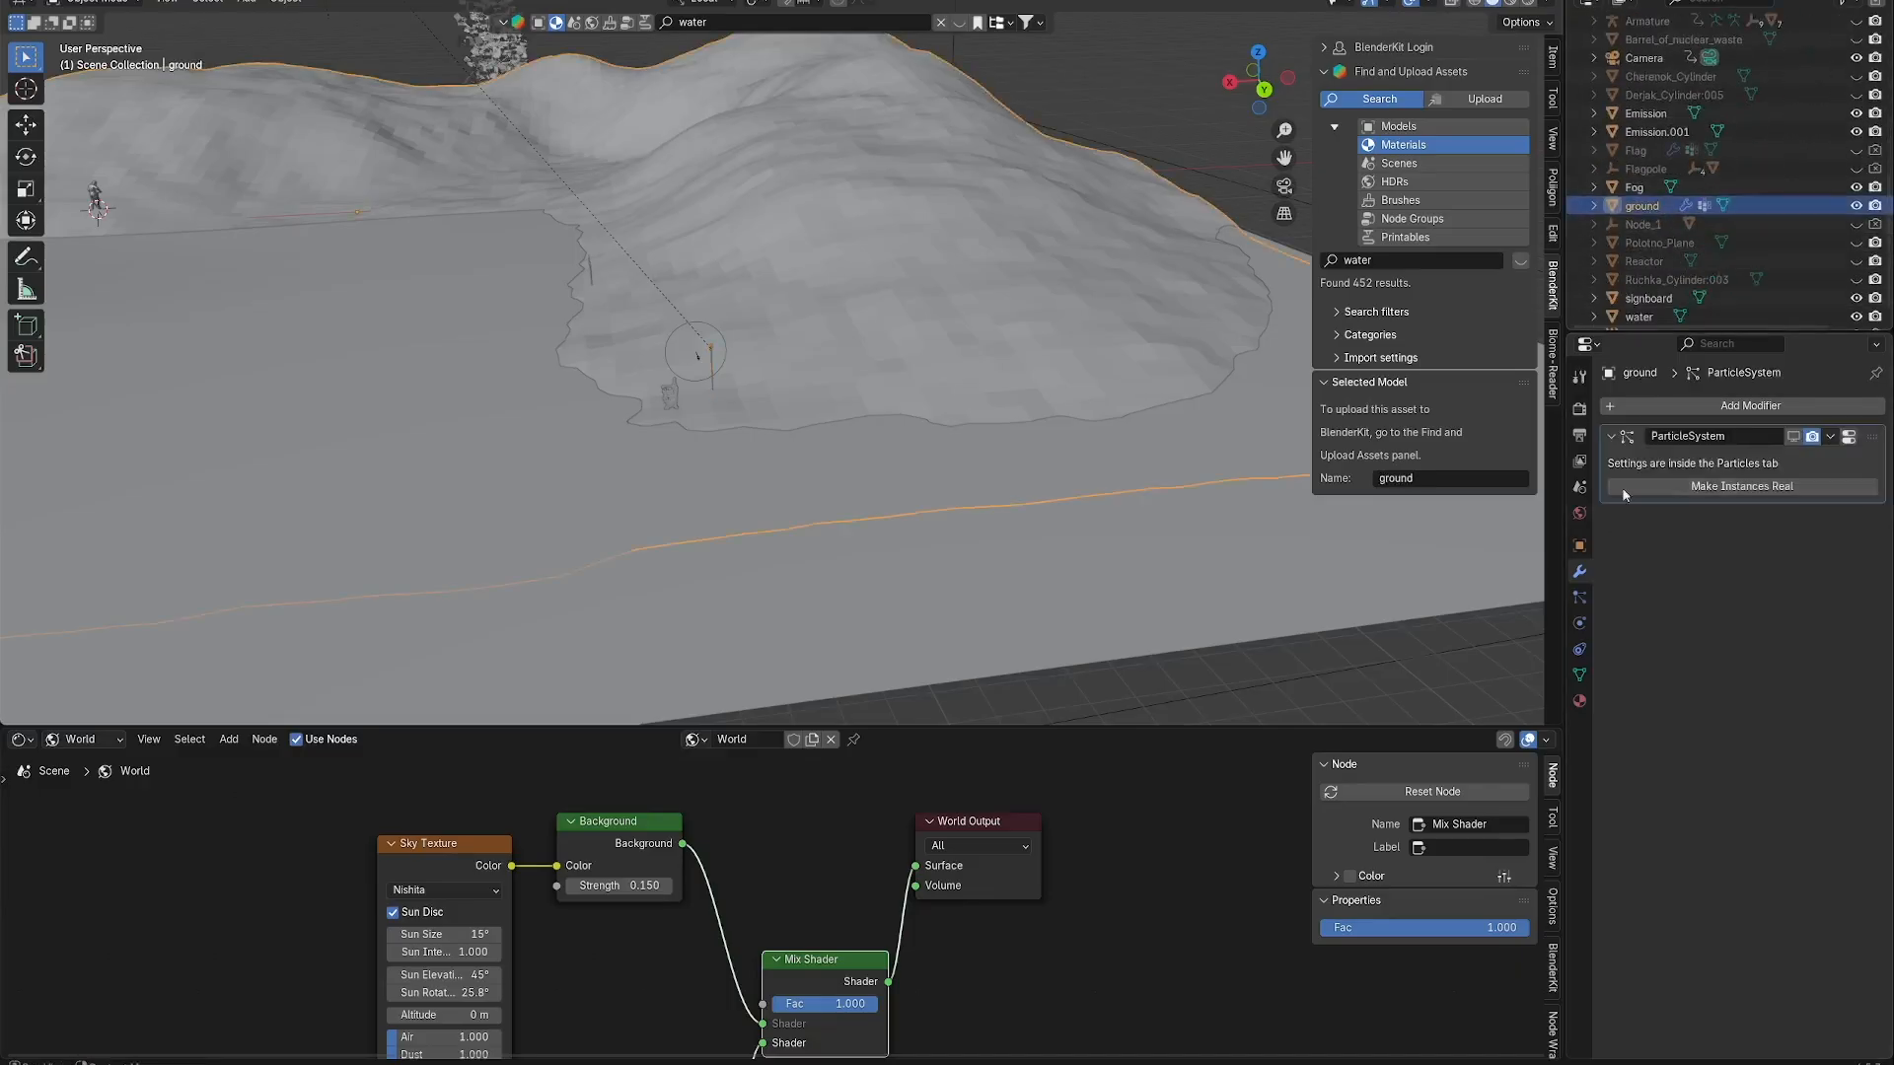
click(1582, 598)
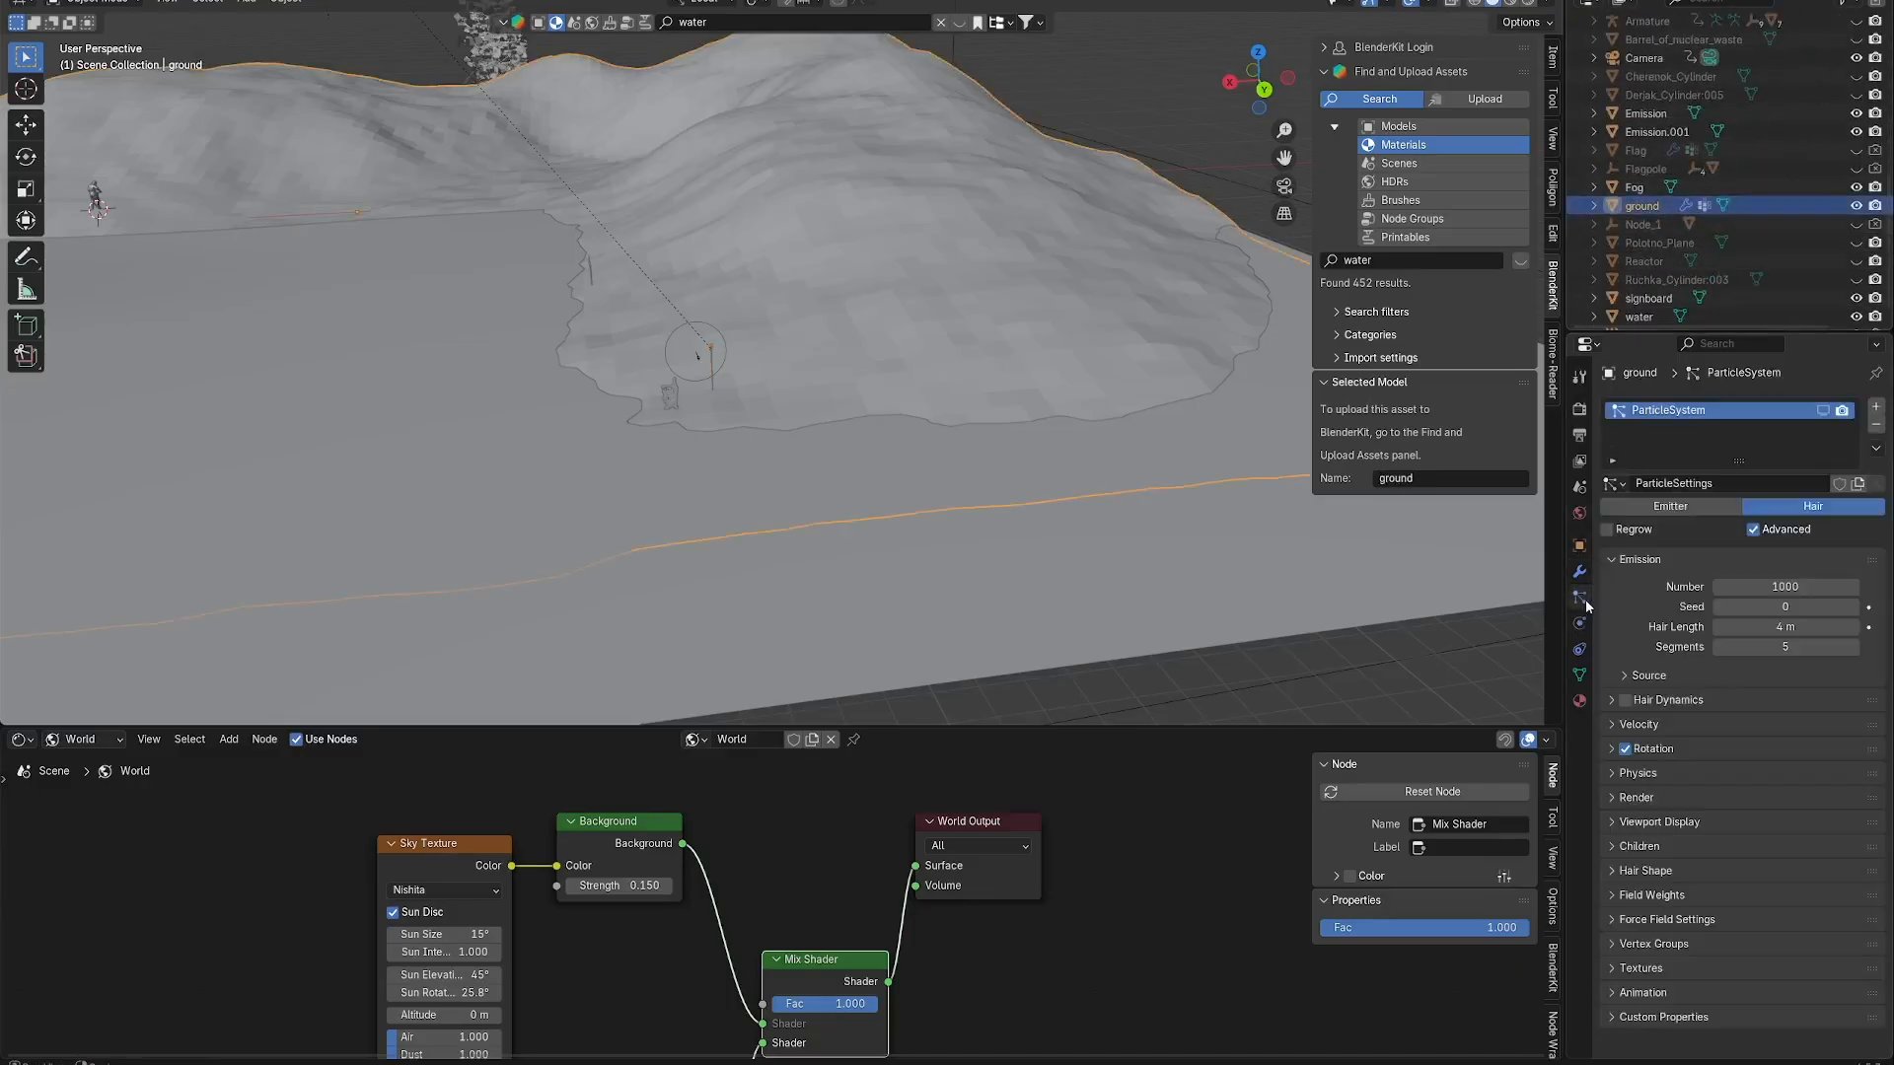
click(1824, 411)
middle_drag(992, 323, 1000, 305)
scroll(1001, 305, down, 7)
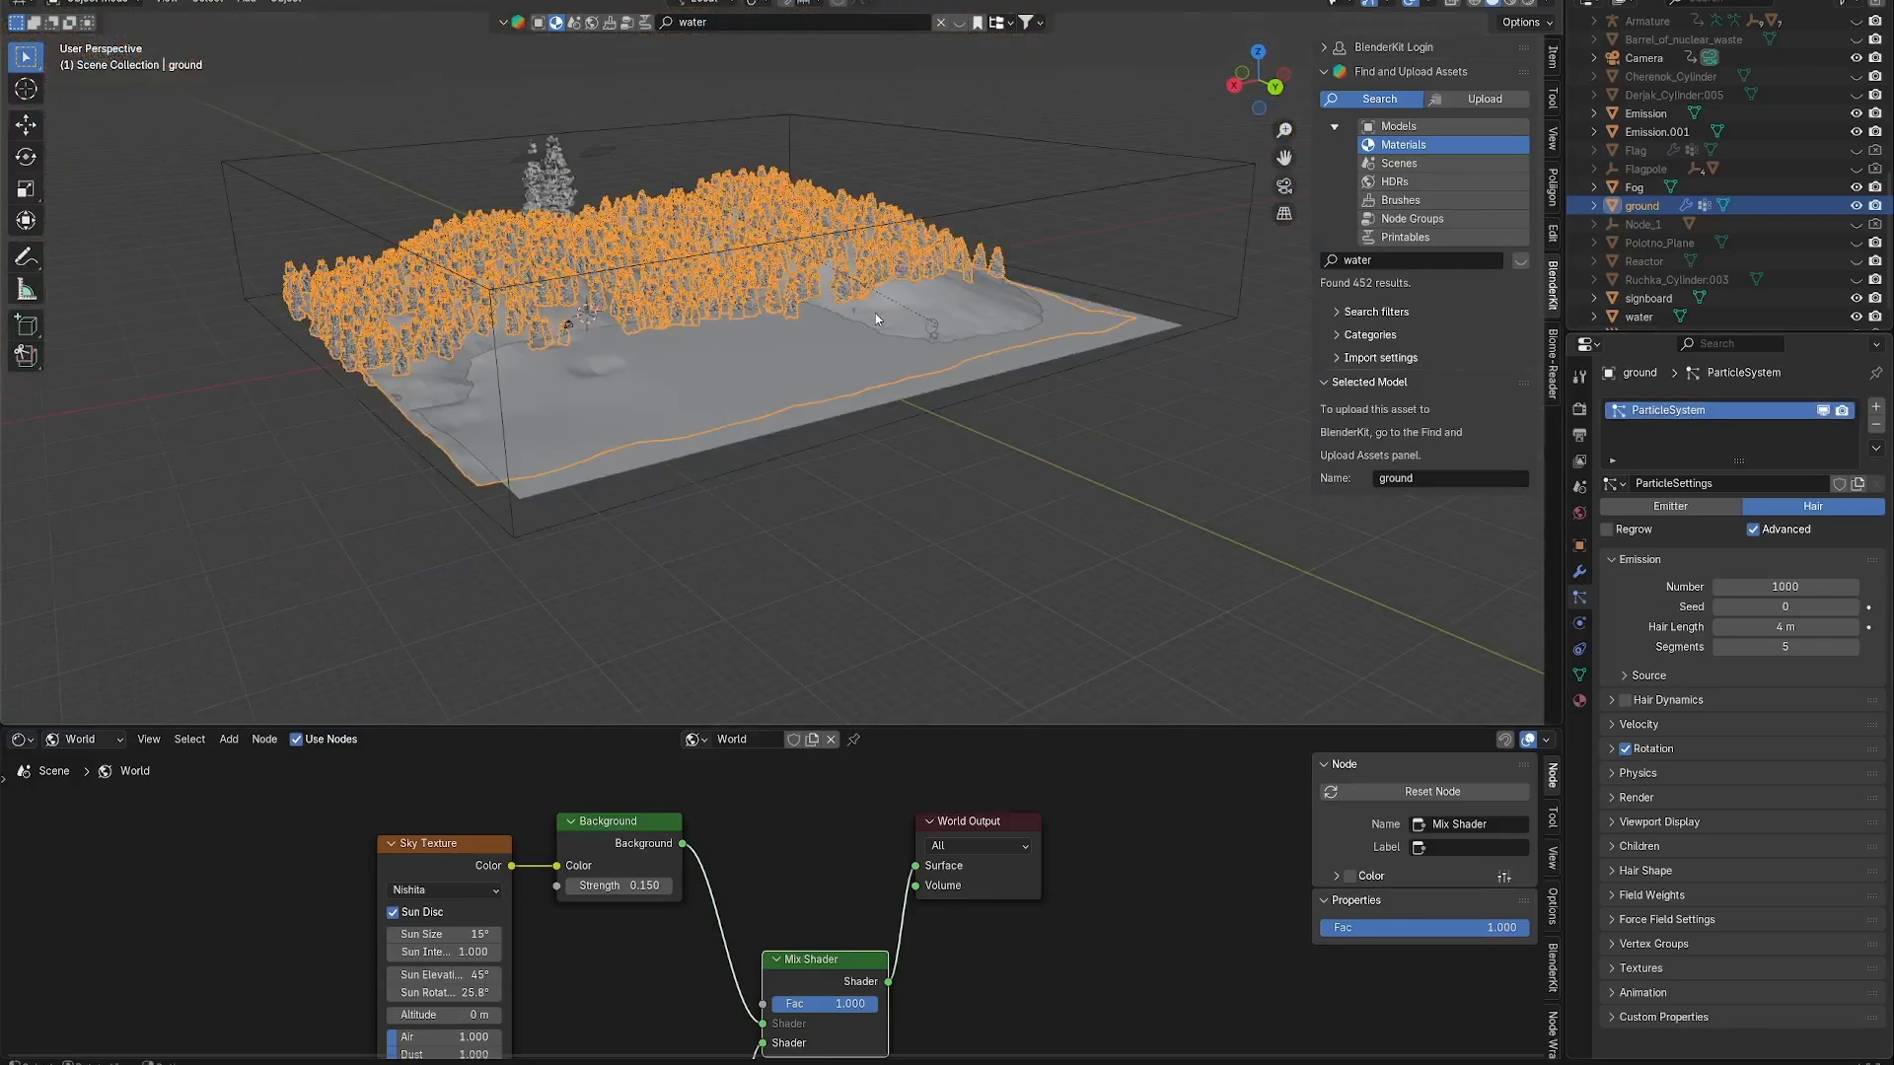
middle_drag(874, 311, 1214, 181)
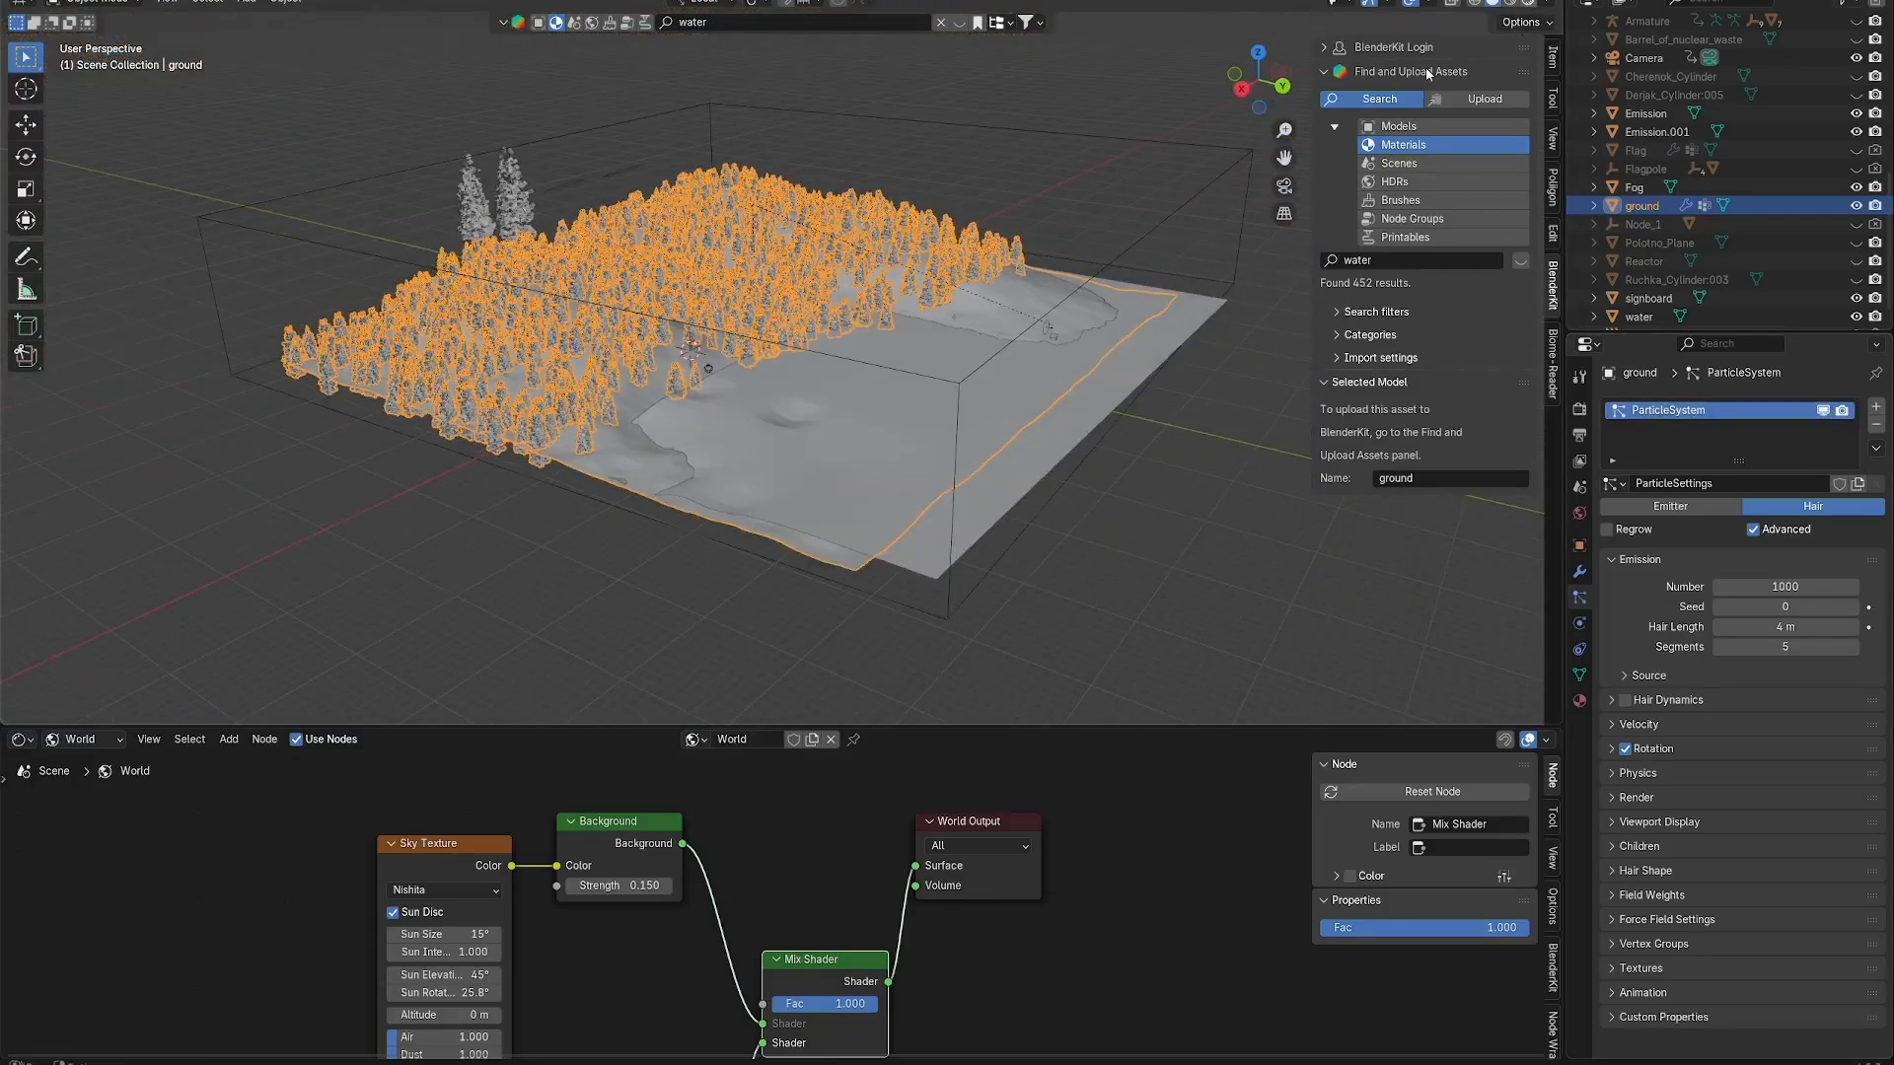
Switch the 3D viewport to Rendered shading to preview the scattered forest.
key(z)
key(8)
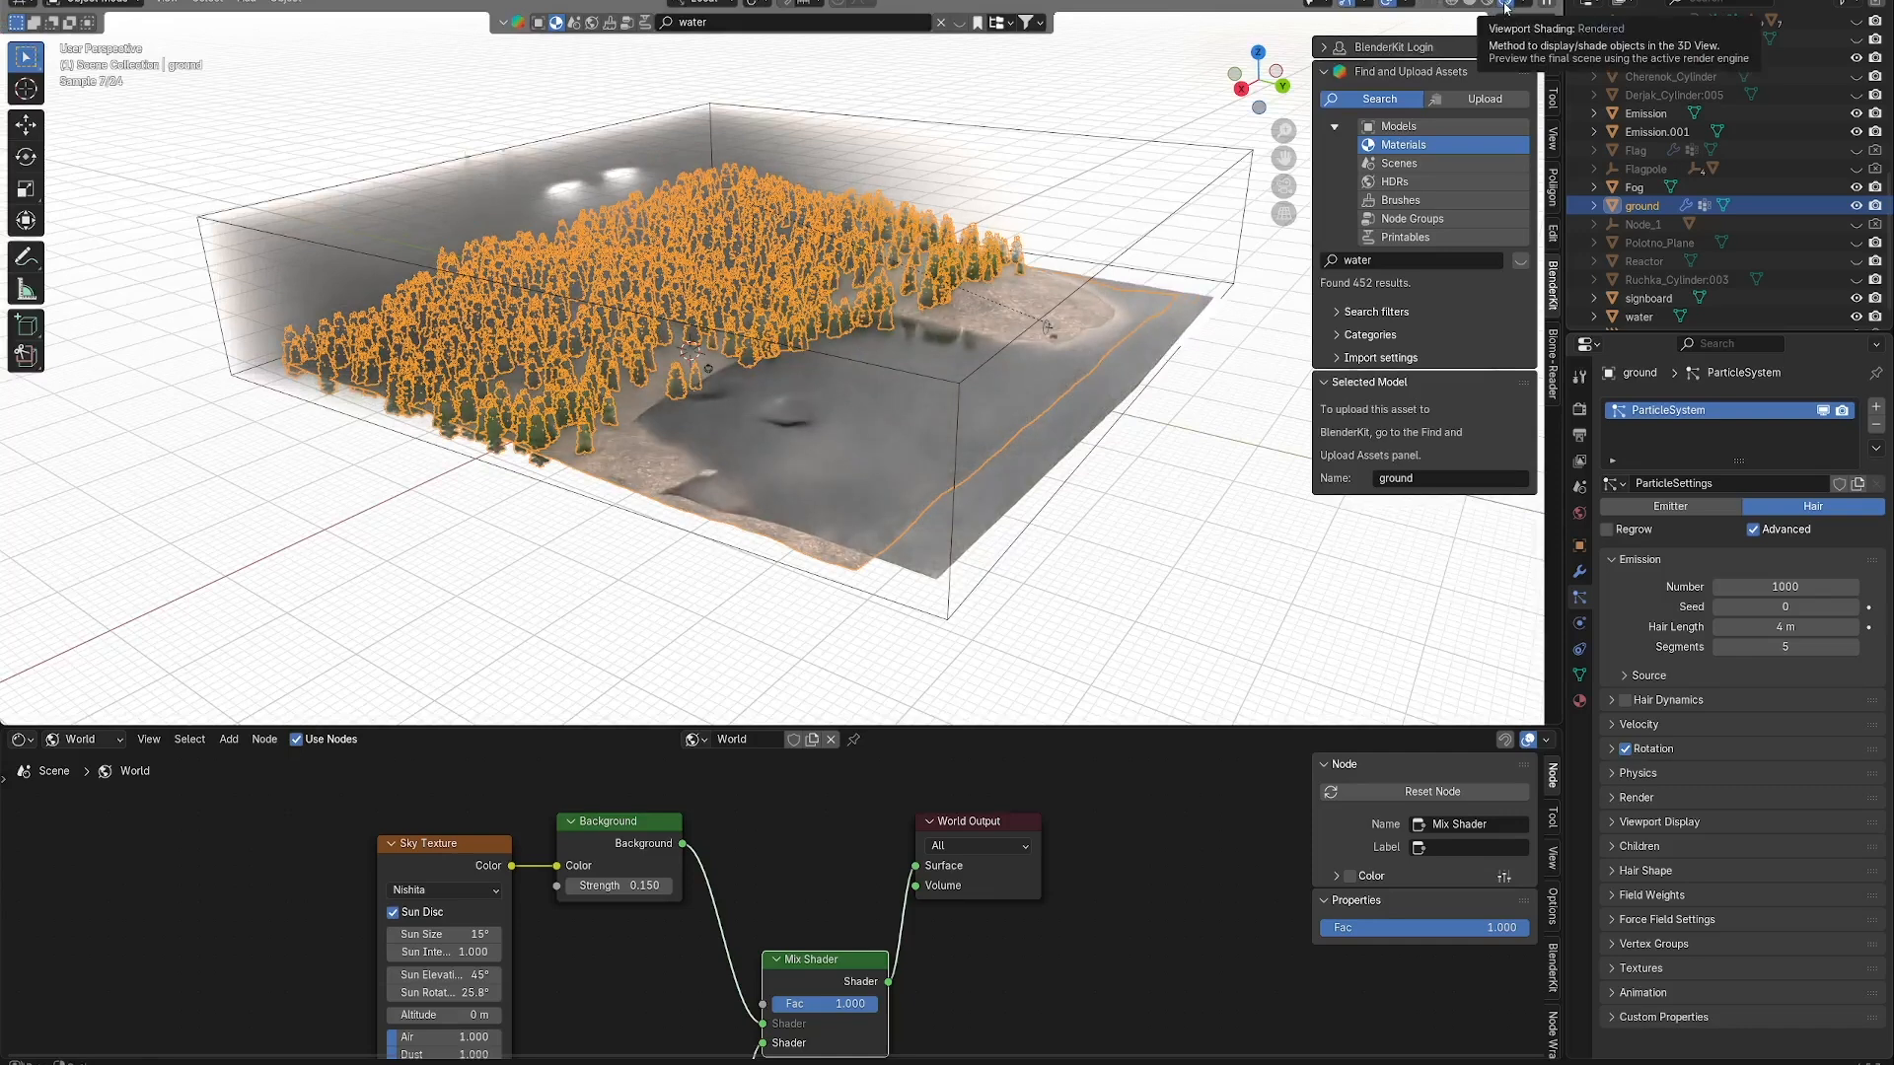
middle_drag(717, 451, 866, 362)
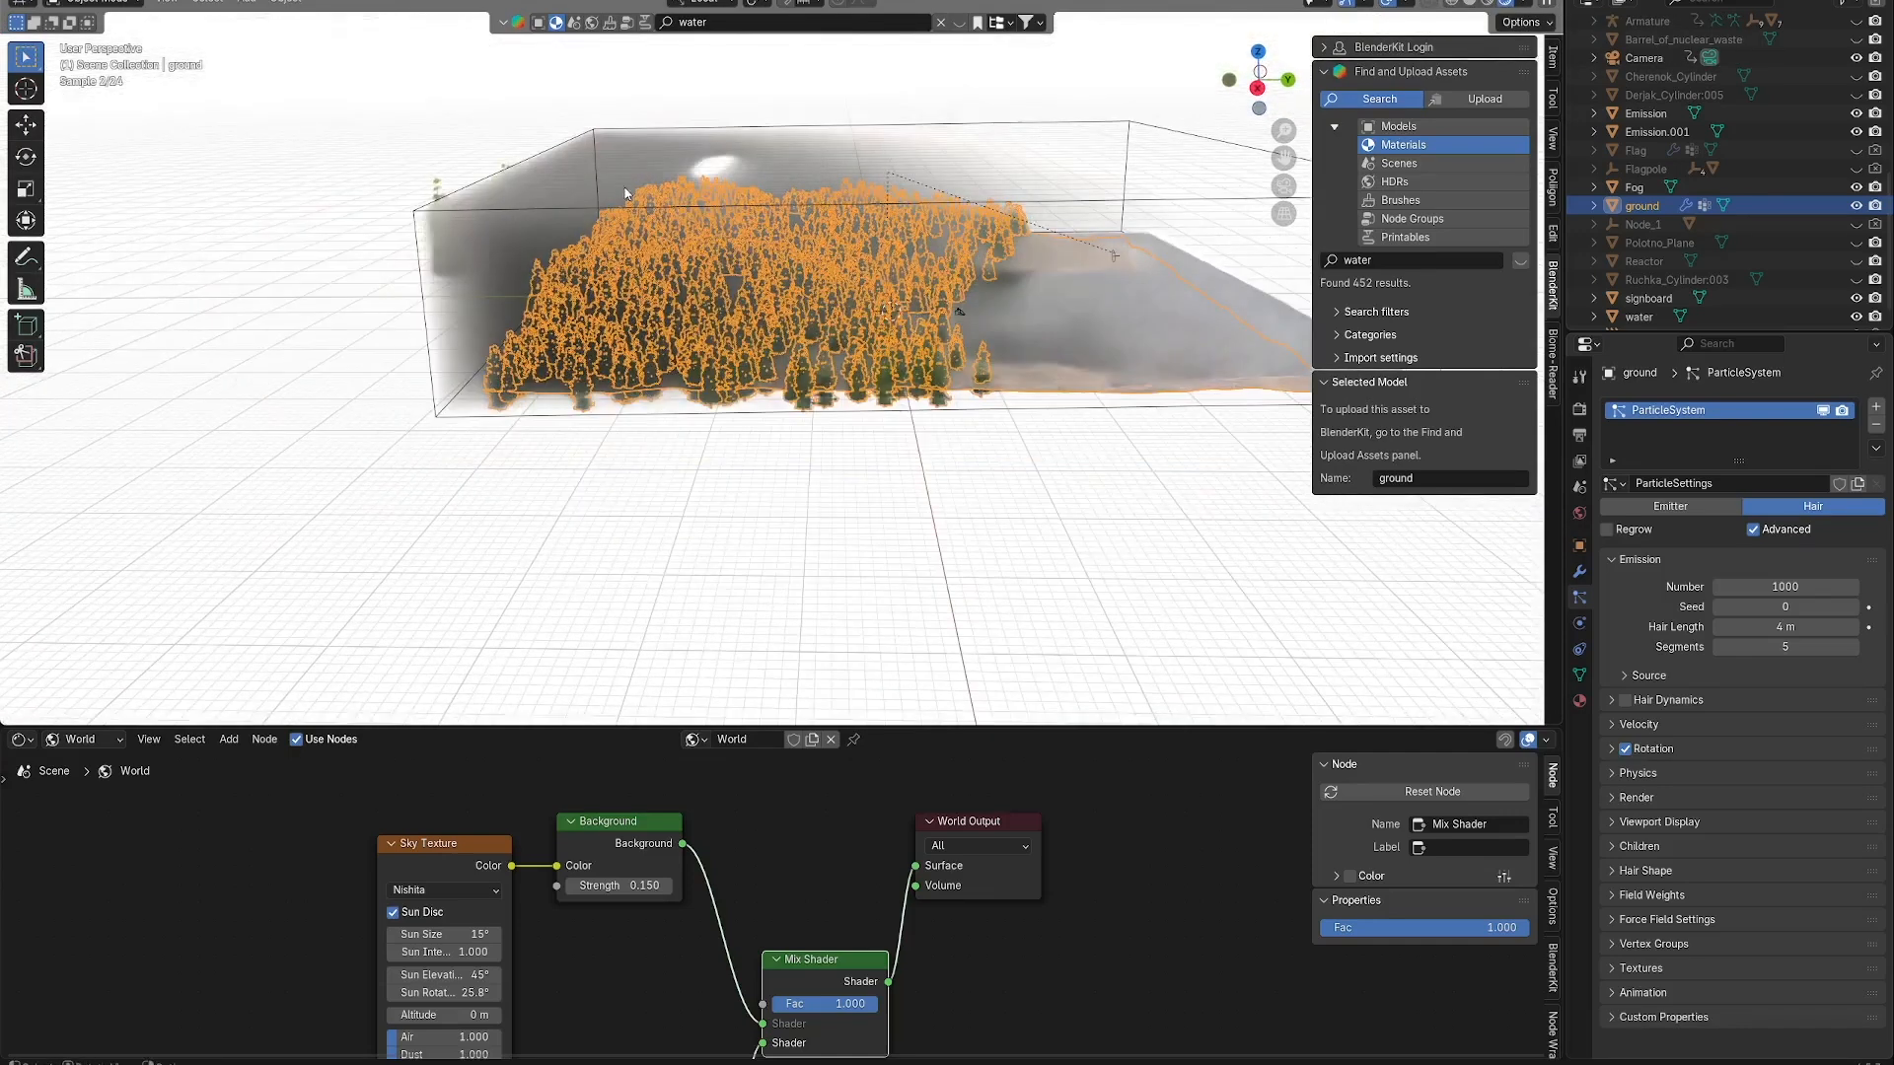
scroll(860, 359, up, 3)
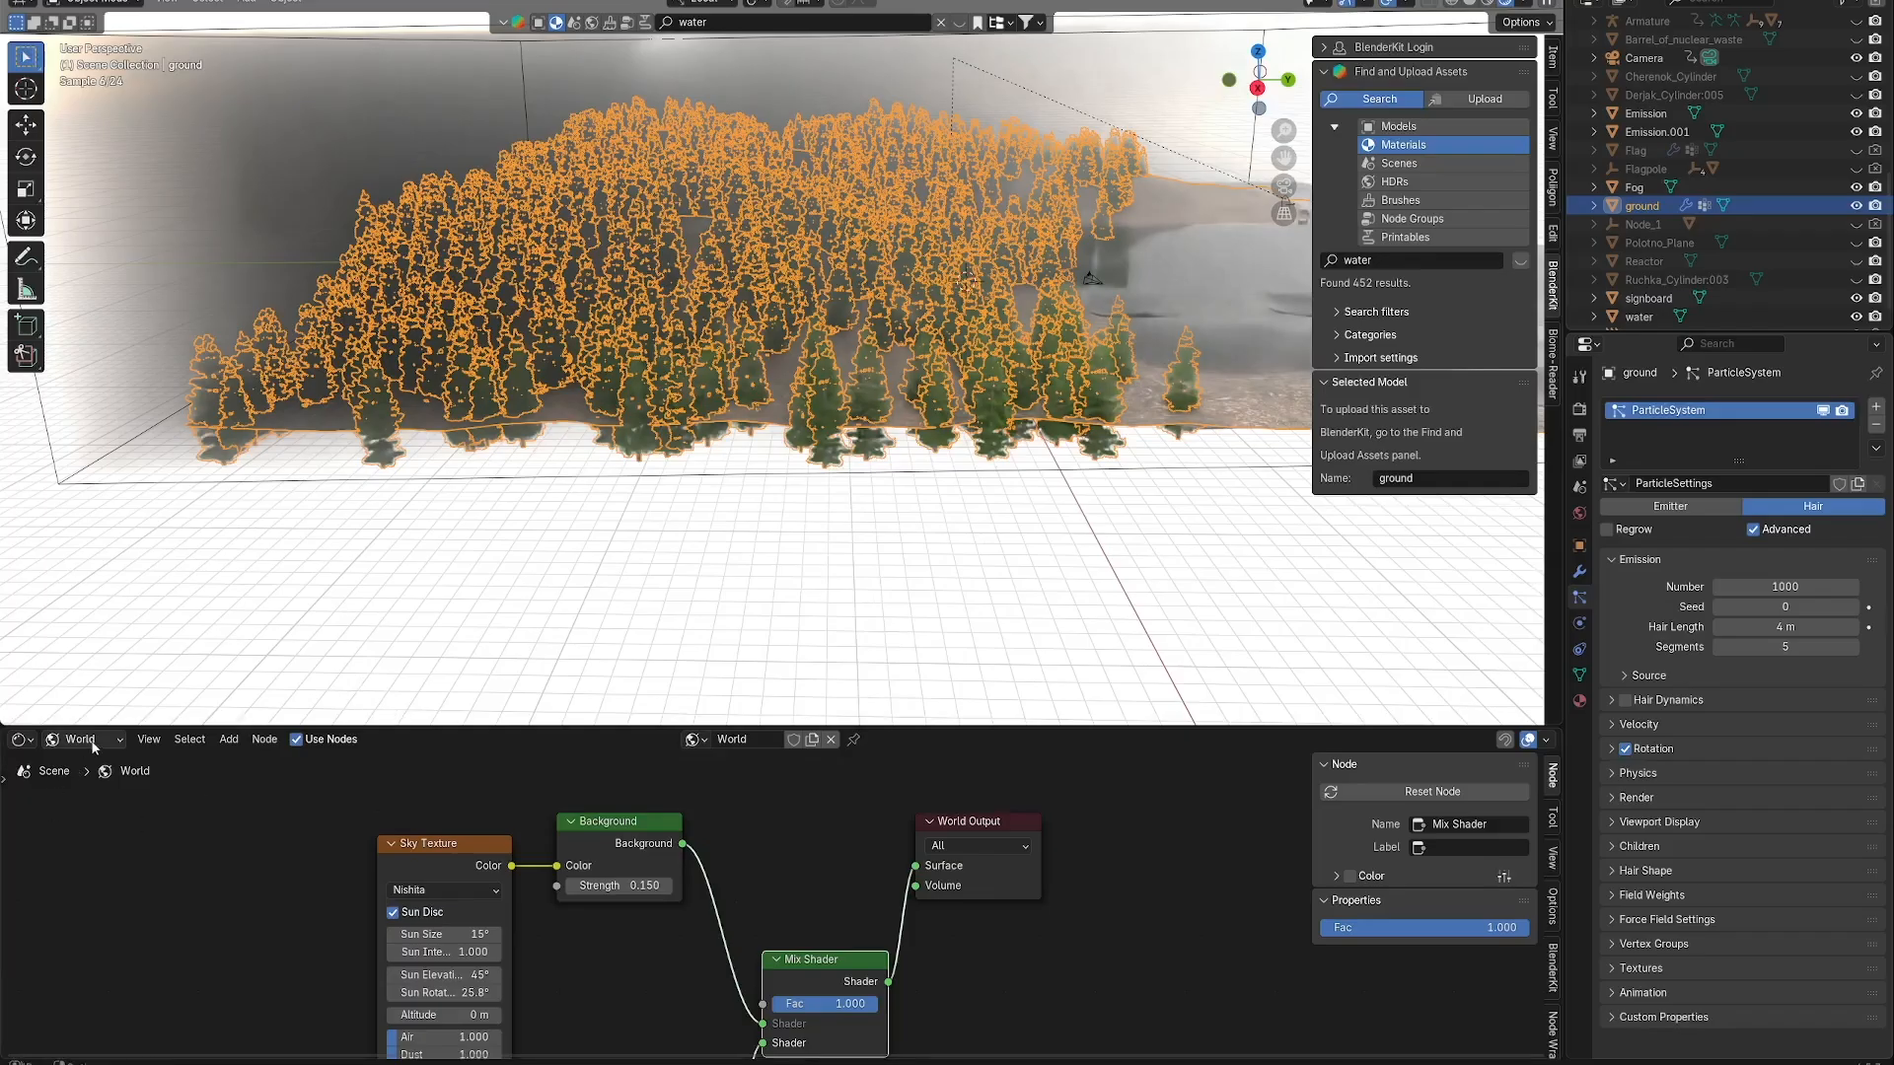
scroll(1095, 446, down, 2)
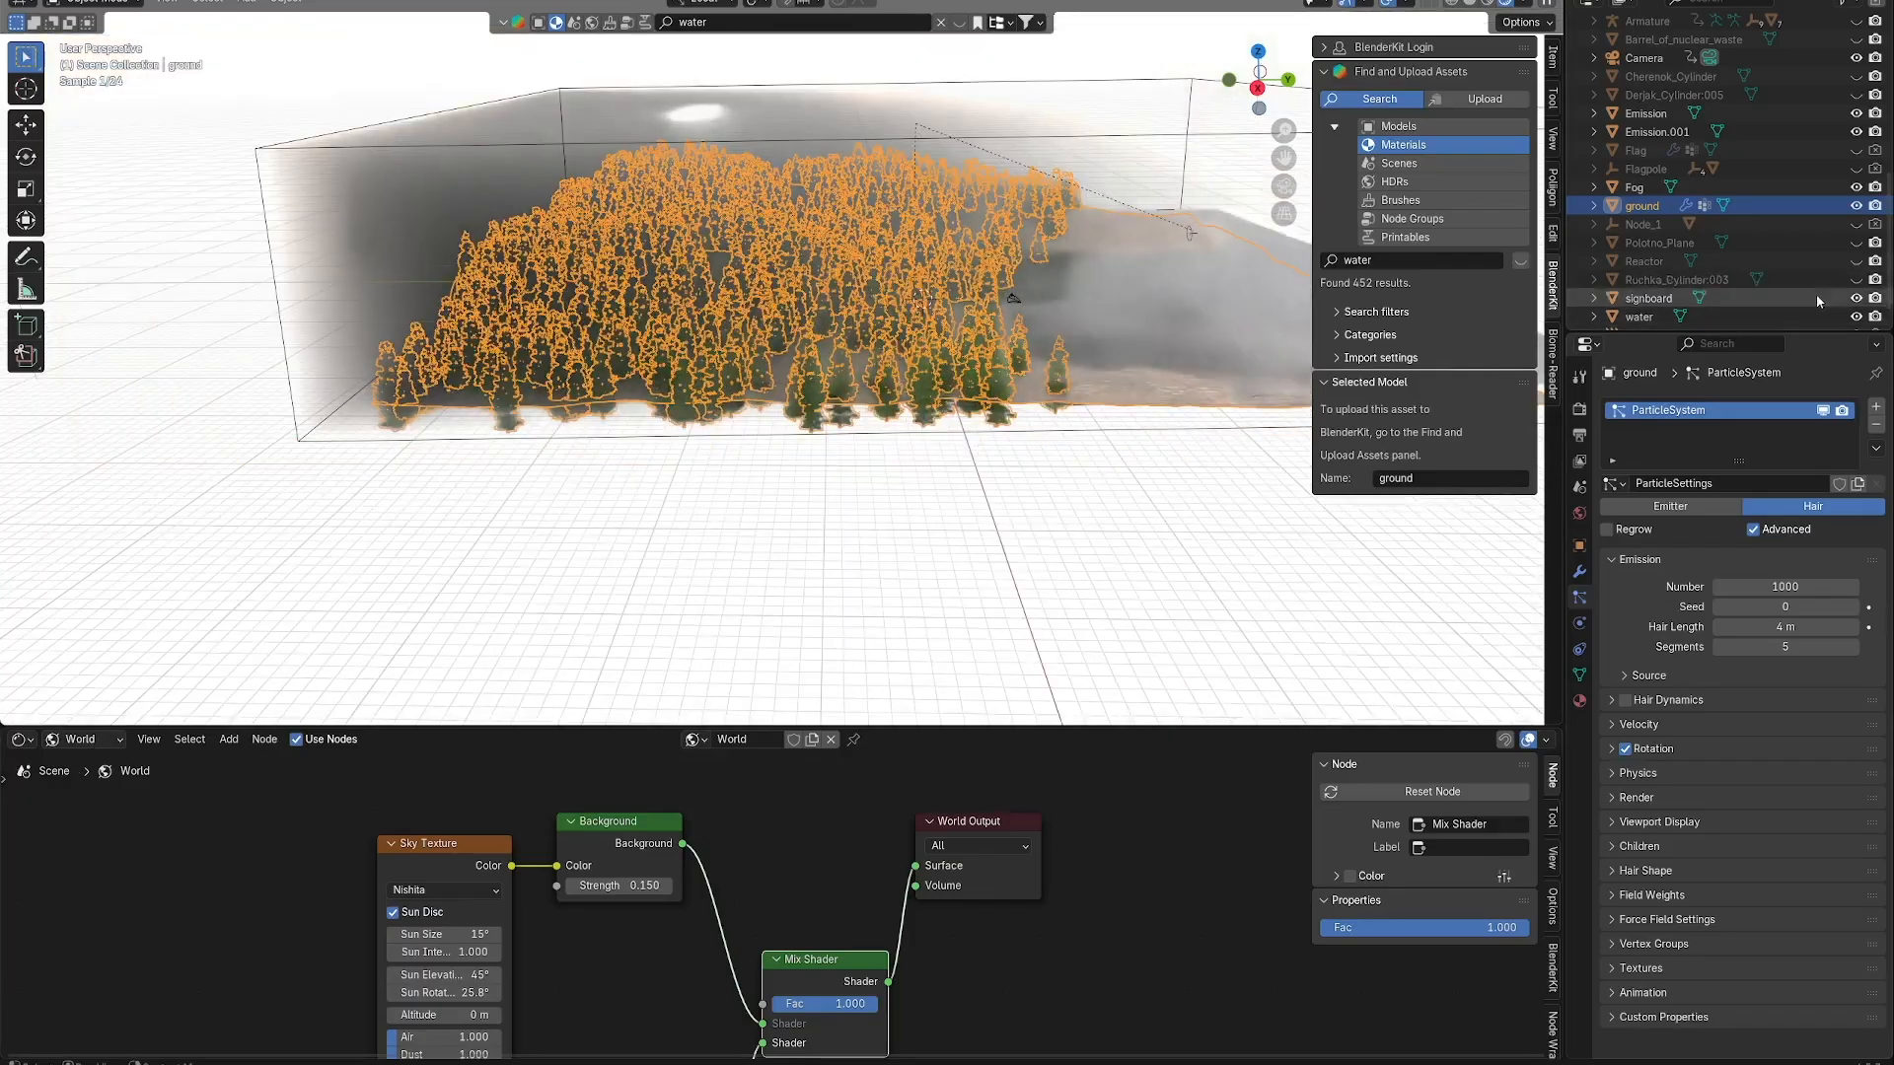
Select the Fog object and switch the Shader Editor to its object material.
scroll(1815, 294, down, 1)
click(1642, 163)
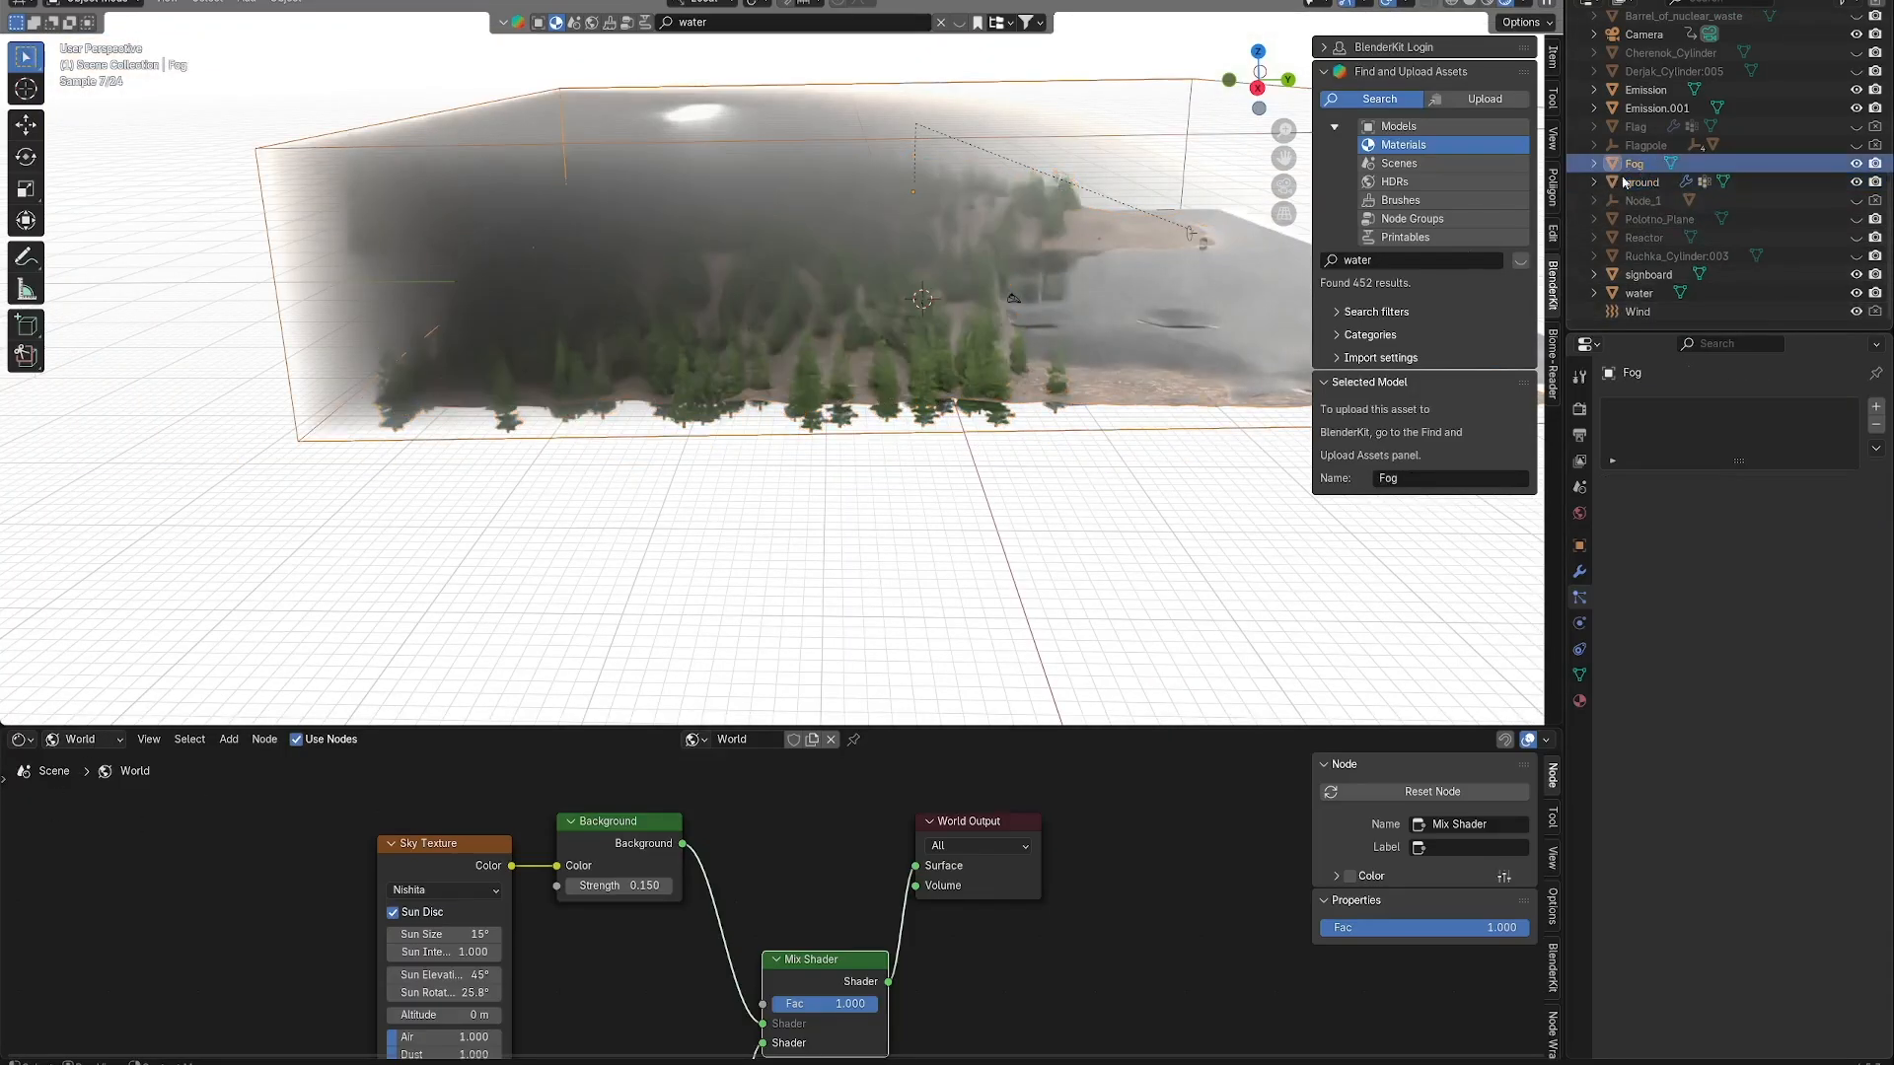
middle_drag(907, 293, 550, 205)
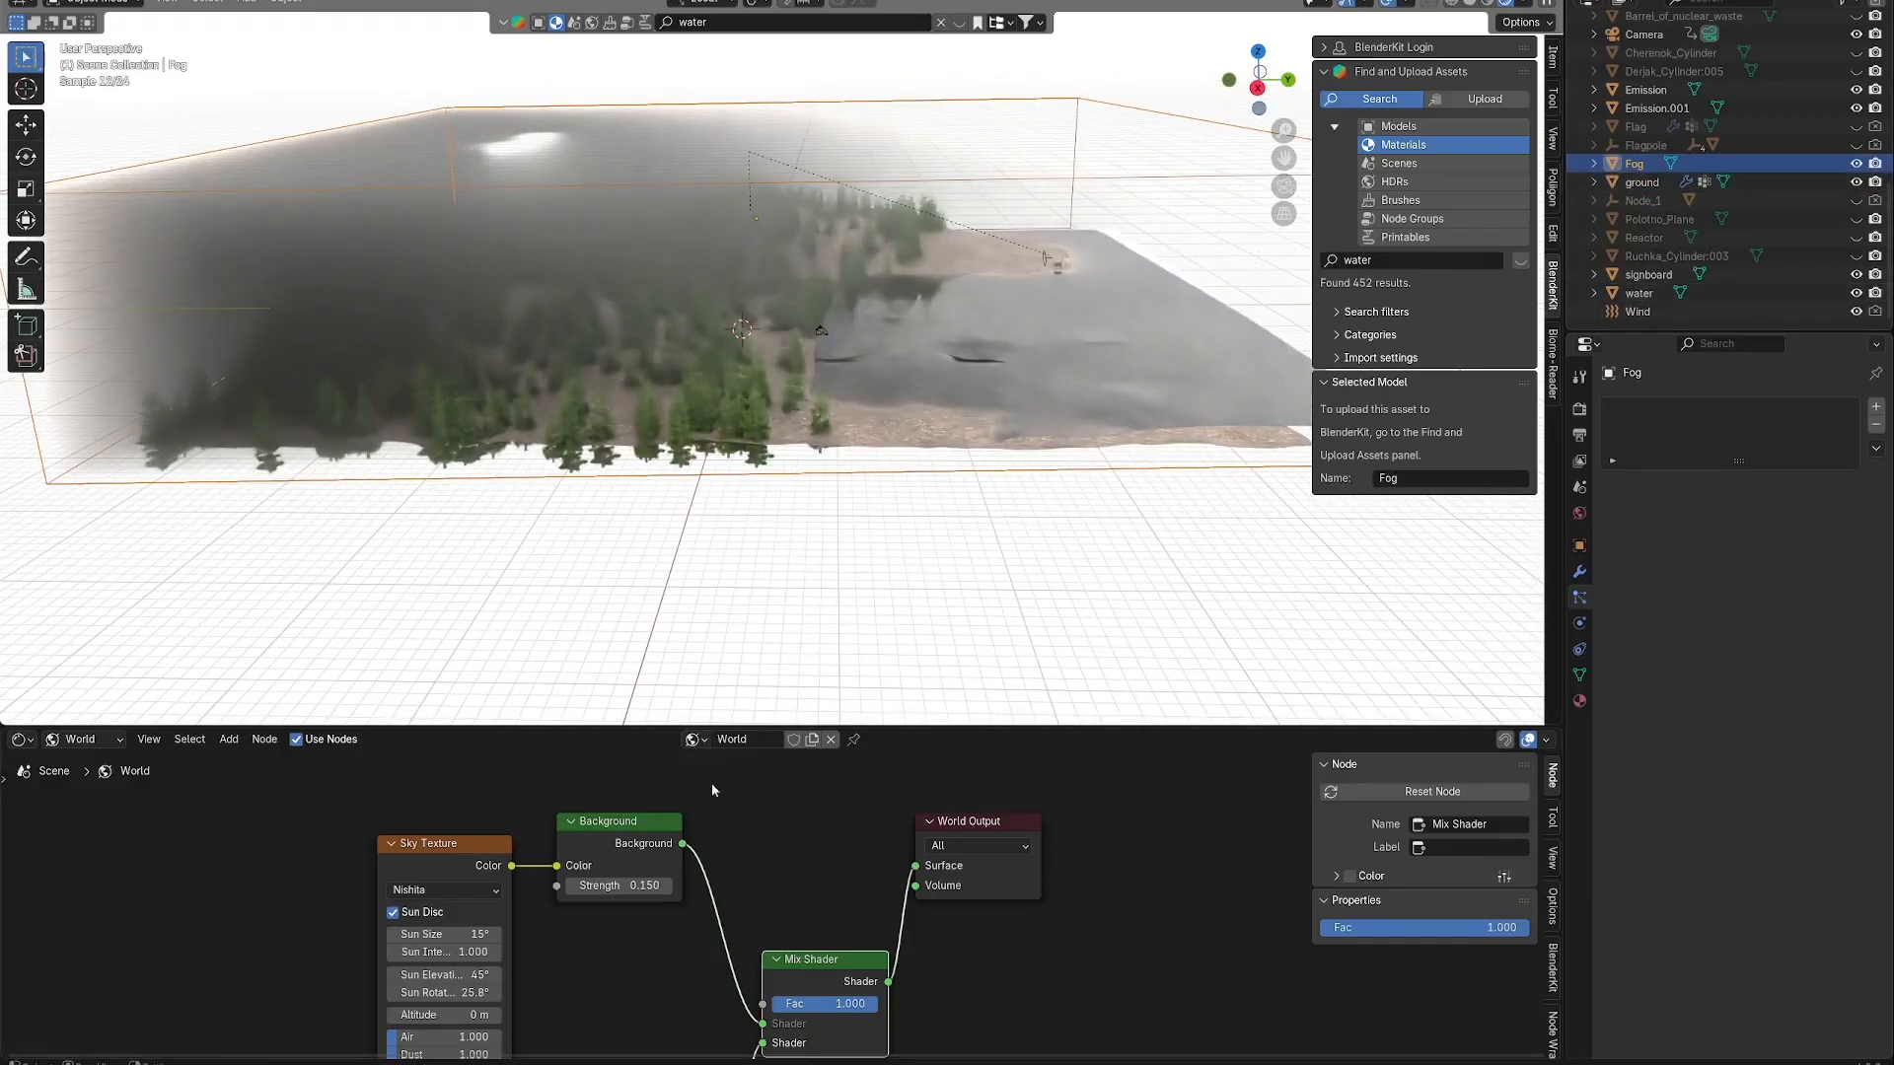
click(83, 739)
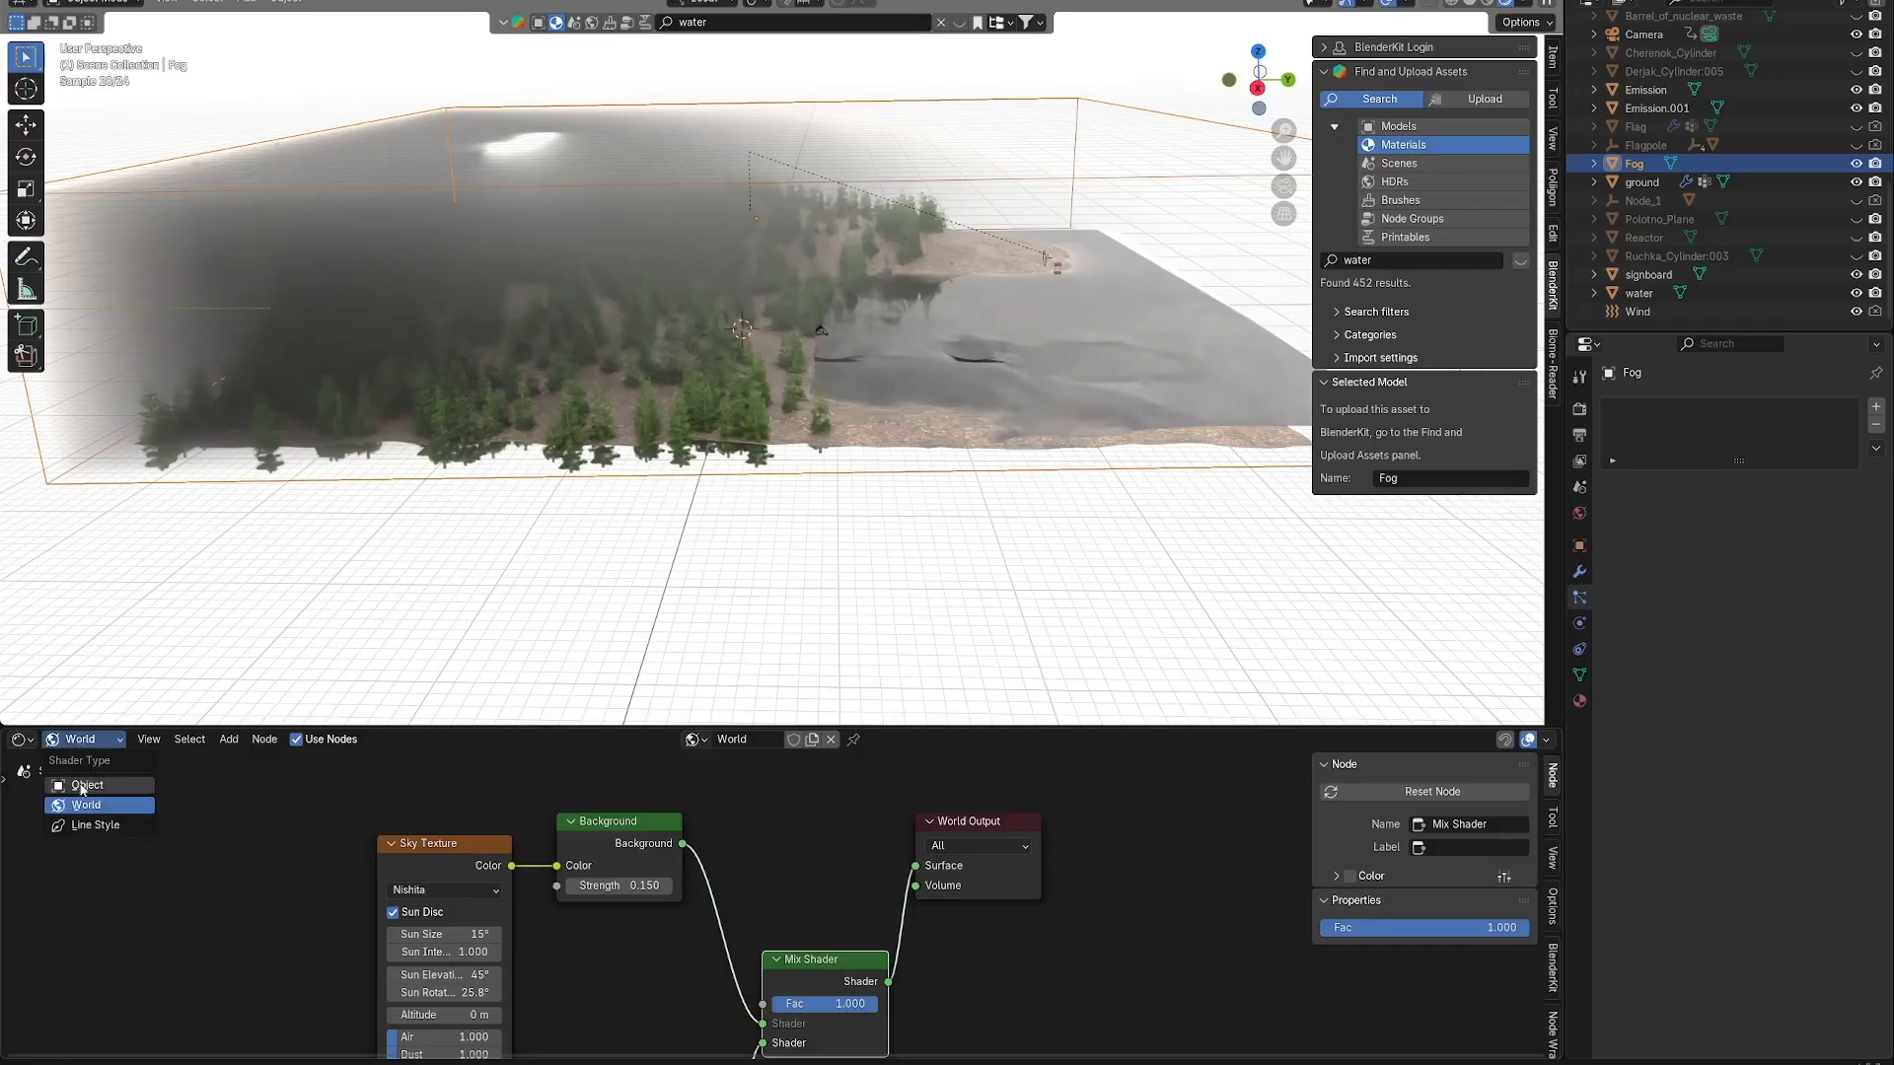
click(83, 786)
click(24, 740)
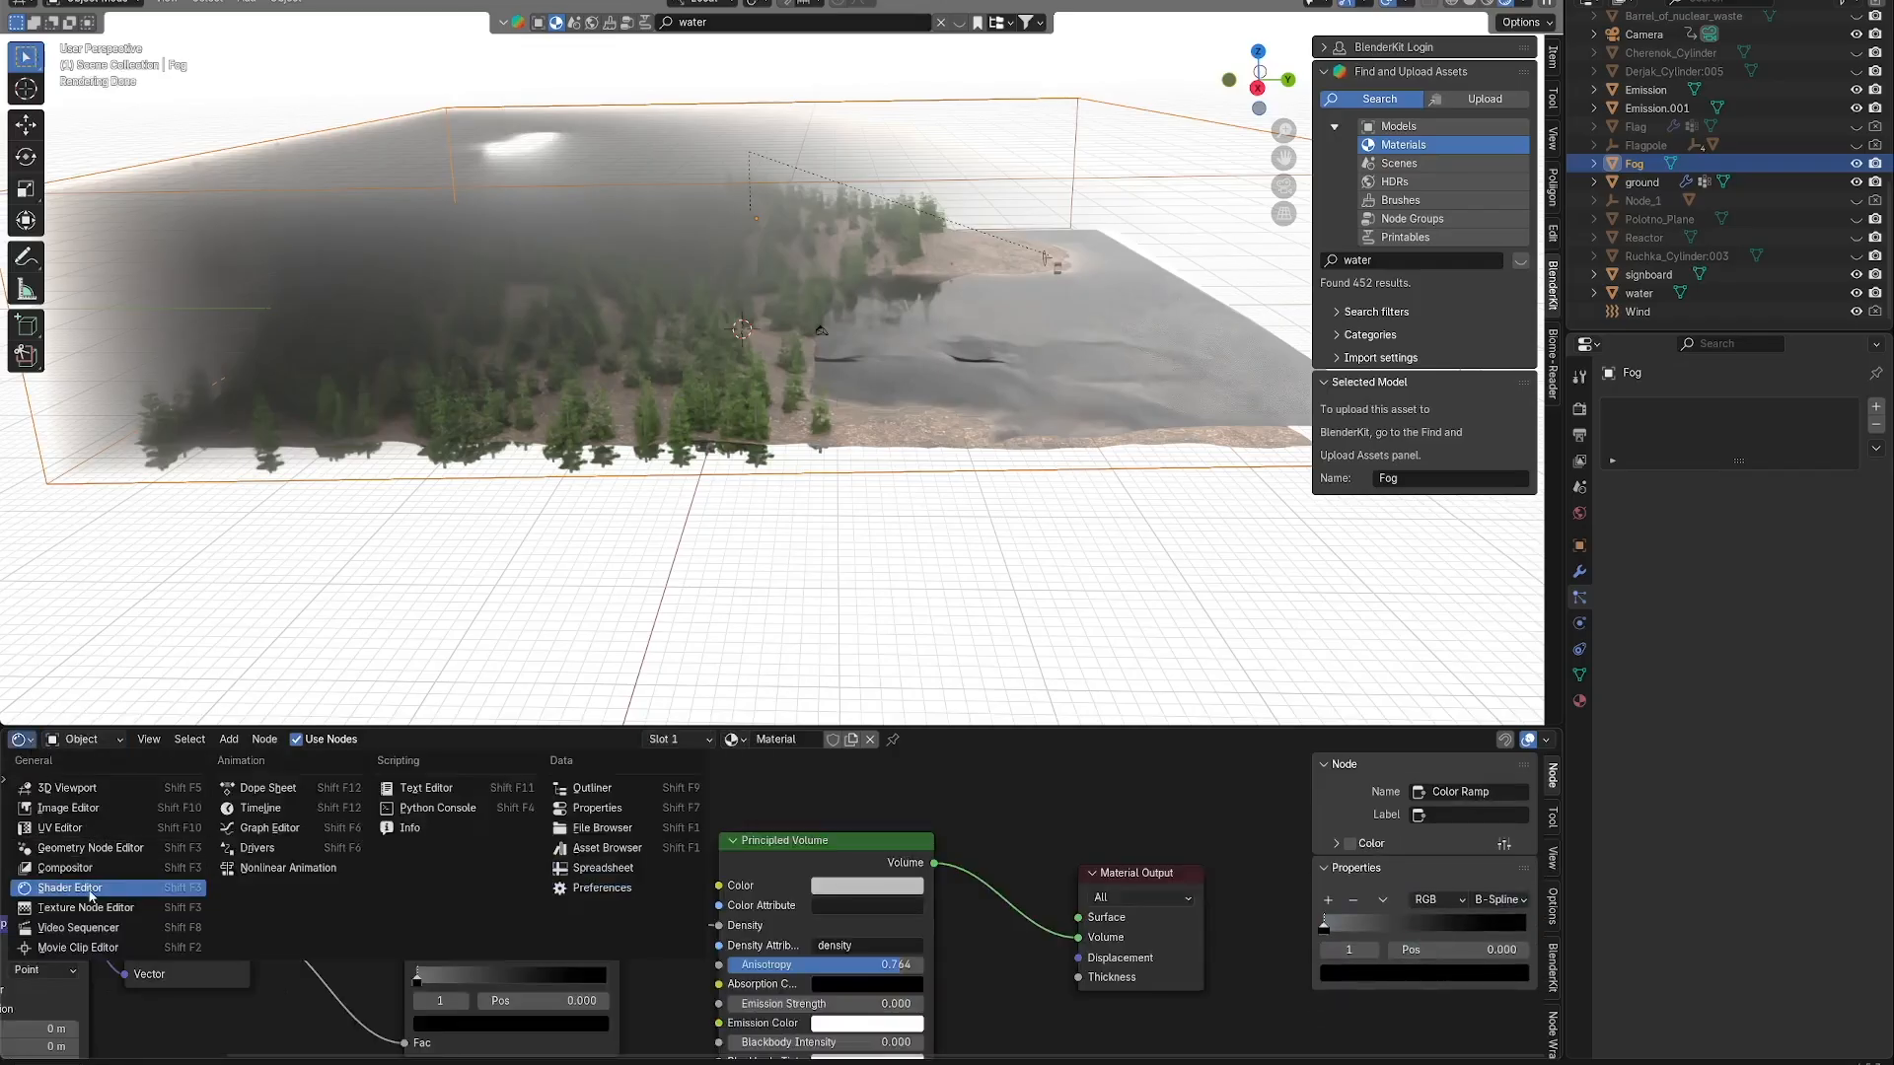
click(88, 893)
Examine the Fog material's node chain from Texture Coordinate, Mapping and Gradient Texture through Color Ramp to Principled Volume.
scroll(612, 855, down, 3)
middle_drag(611, 855, 485, 780)
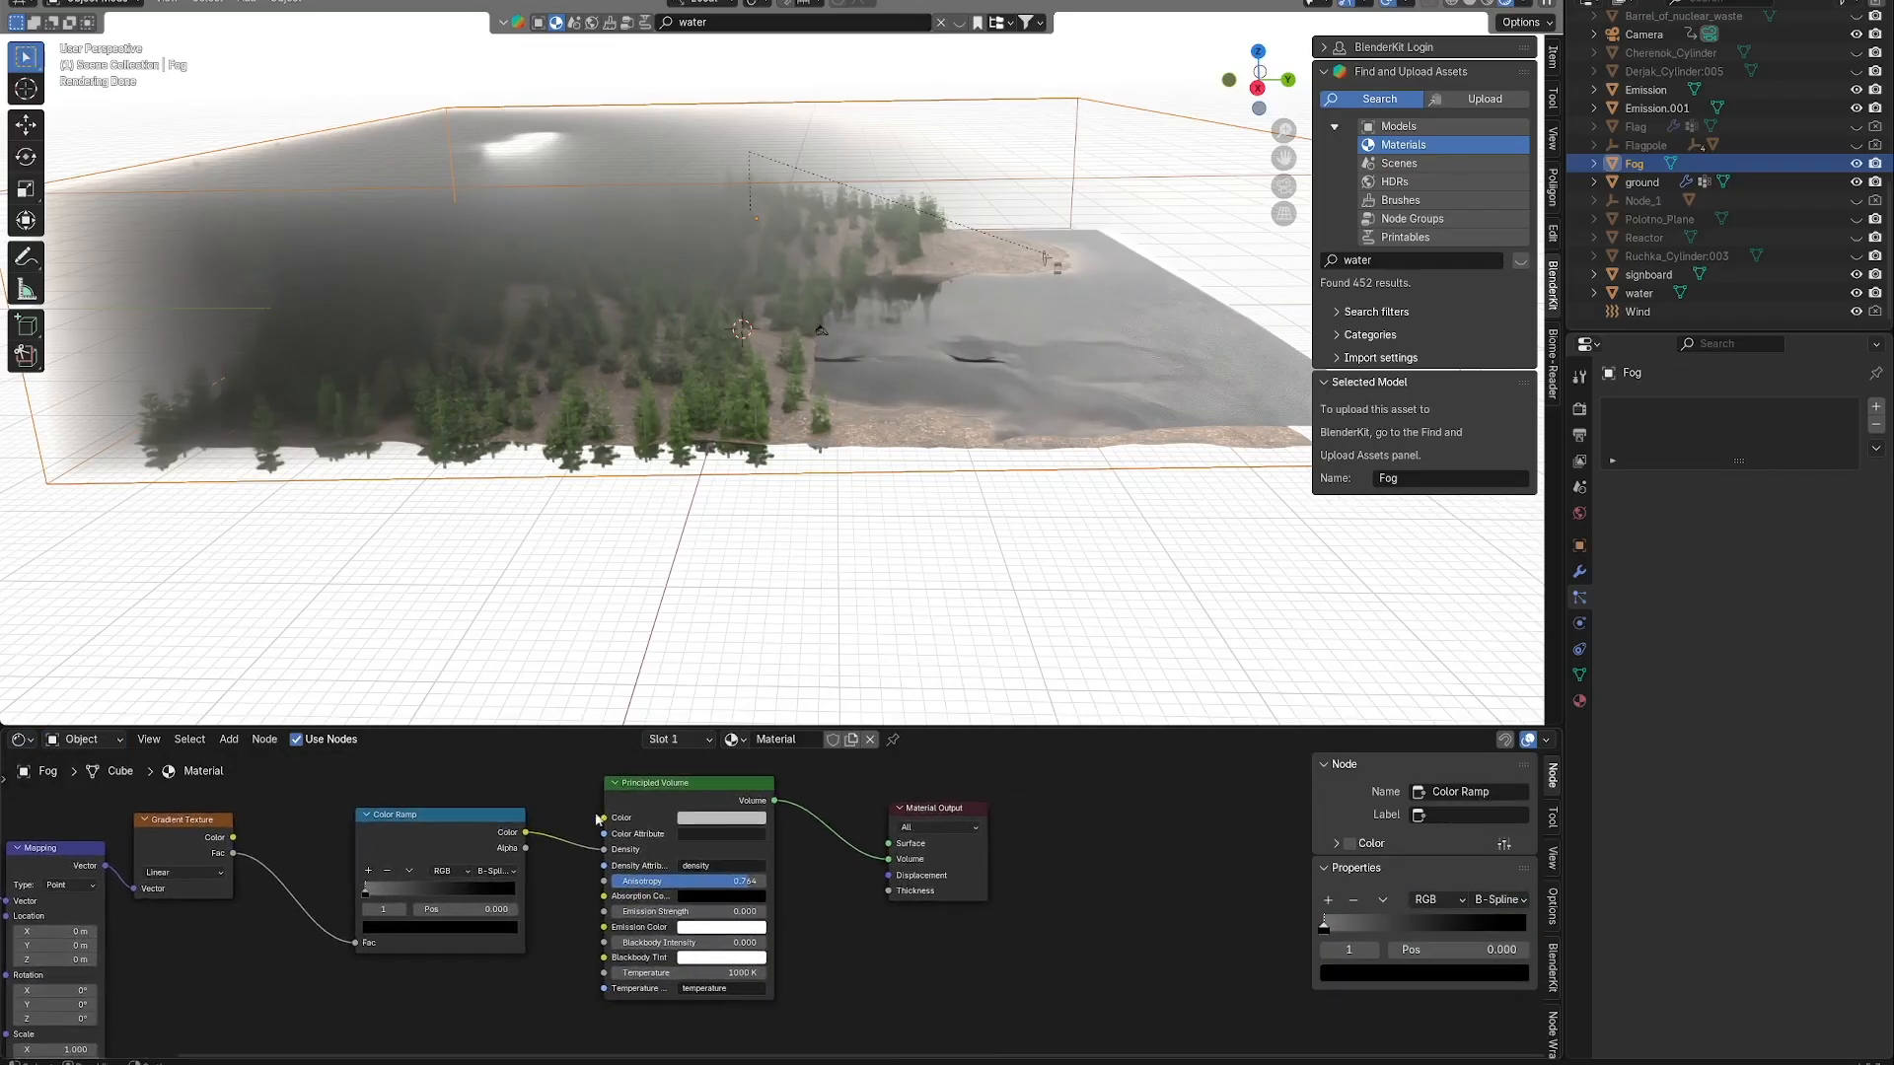
scroll(827, 909, up, 3)
middle_drag(830, 909, 828, 947)
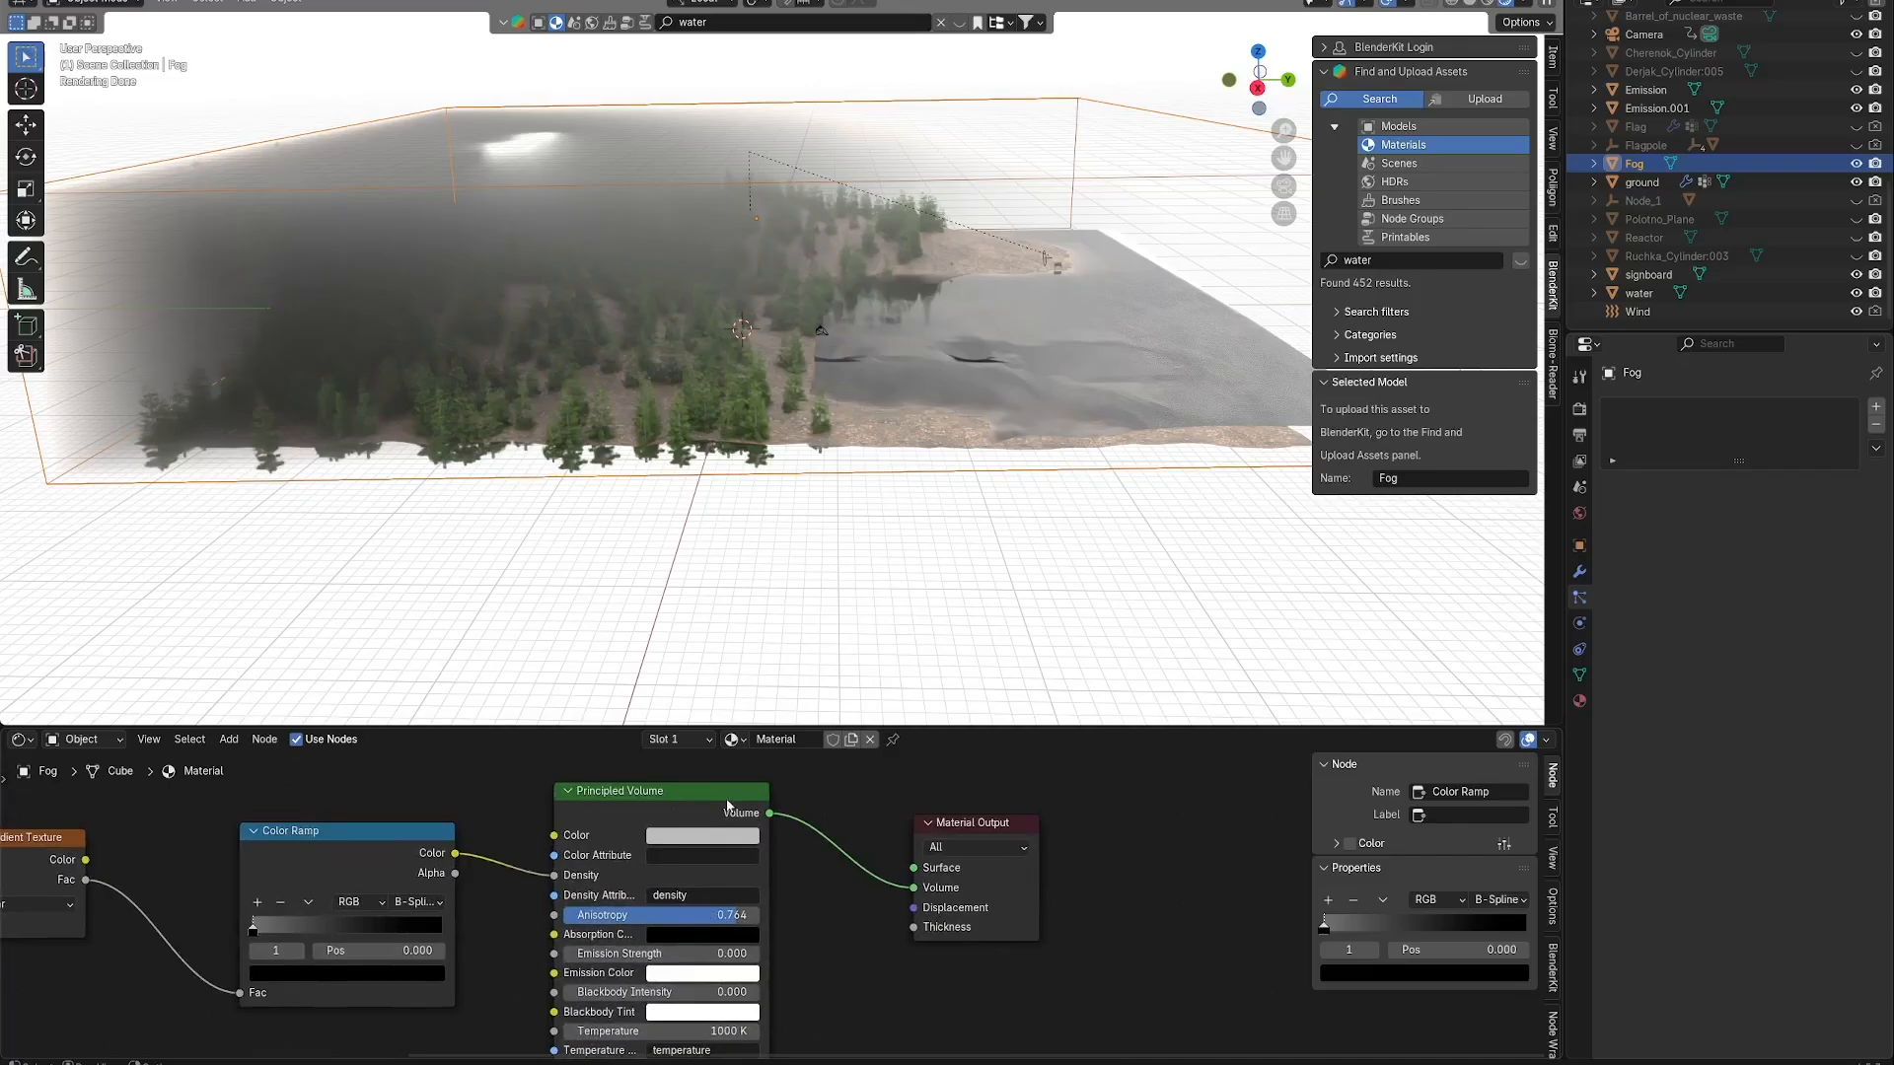
middle_drag(437, 809, 942, 829)
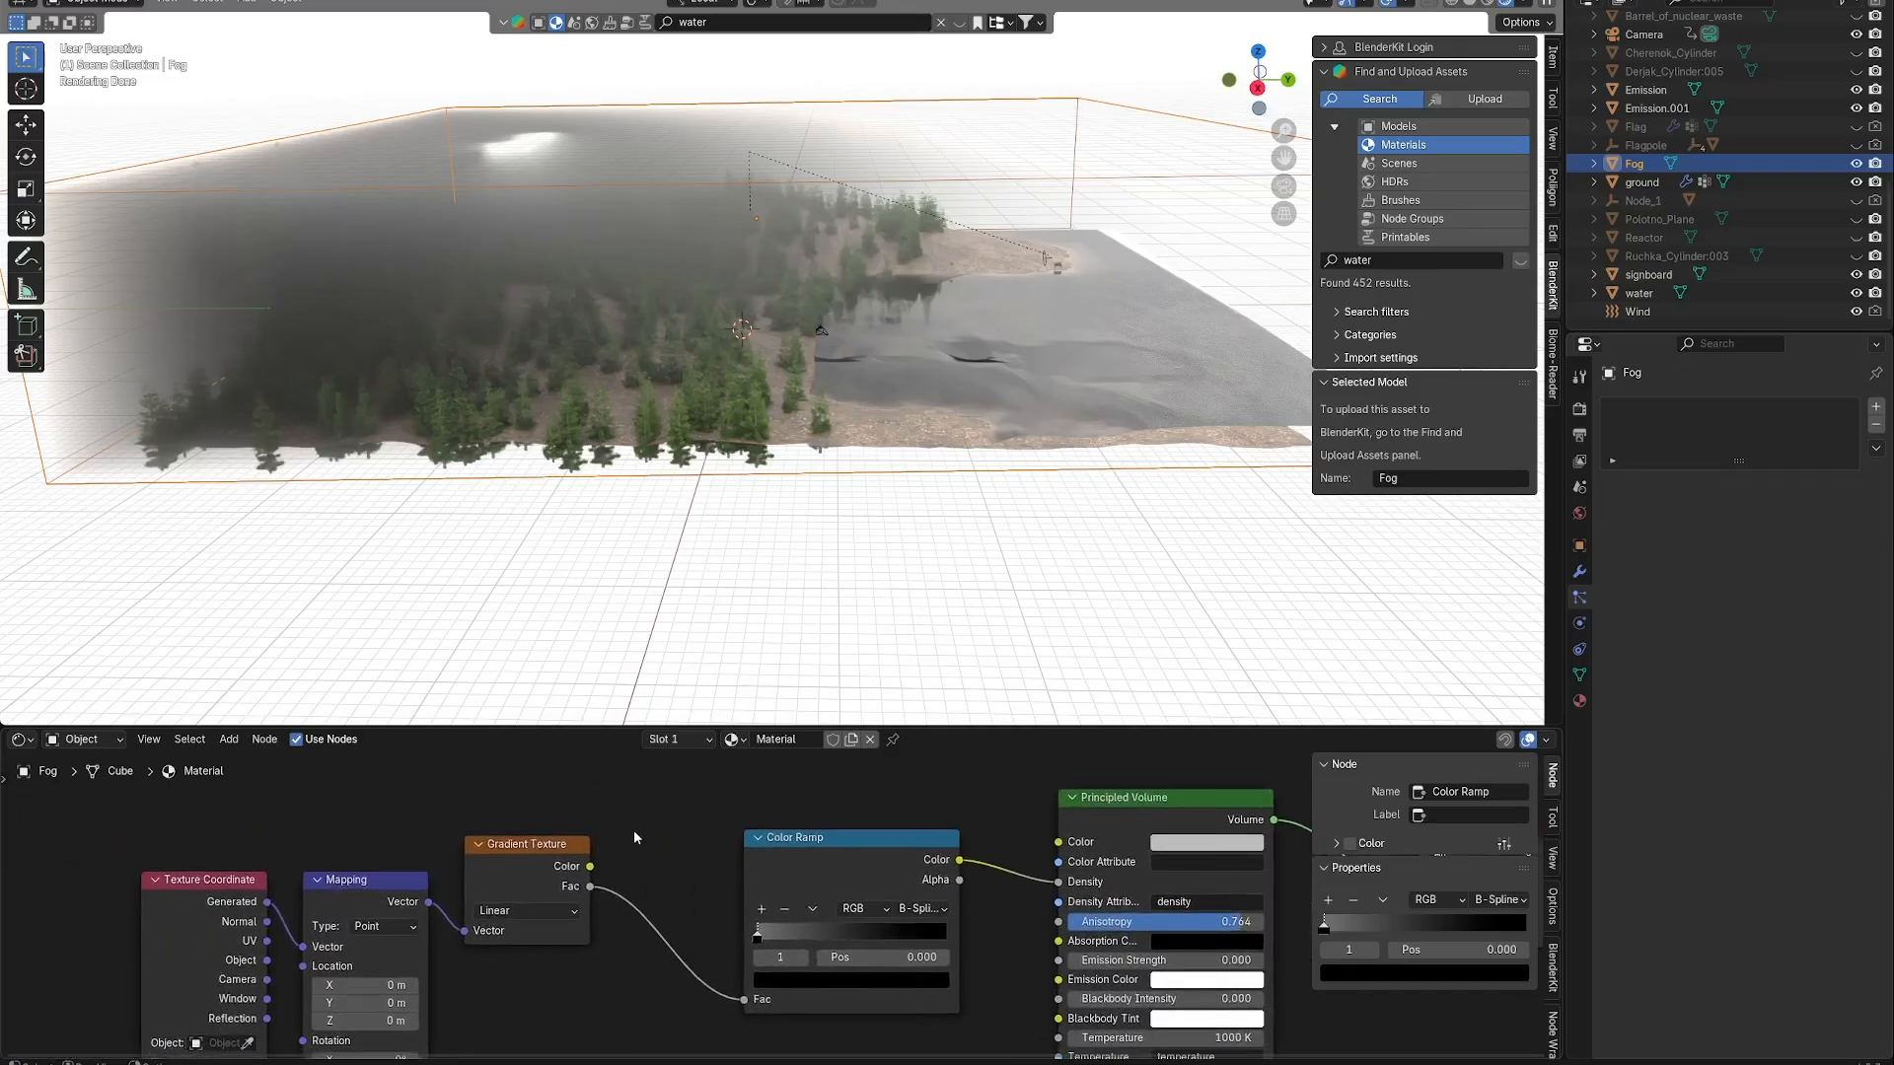
mouse_move(634, 830)
middle_down()
mouse_move(651, 787)
mouse_move(640, 797)
middle_up()
scroll(627, 896, down, 1)
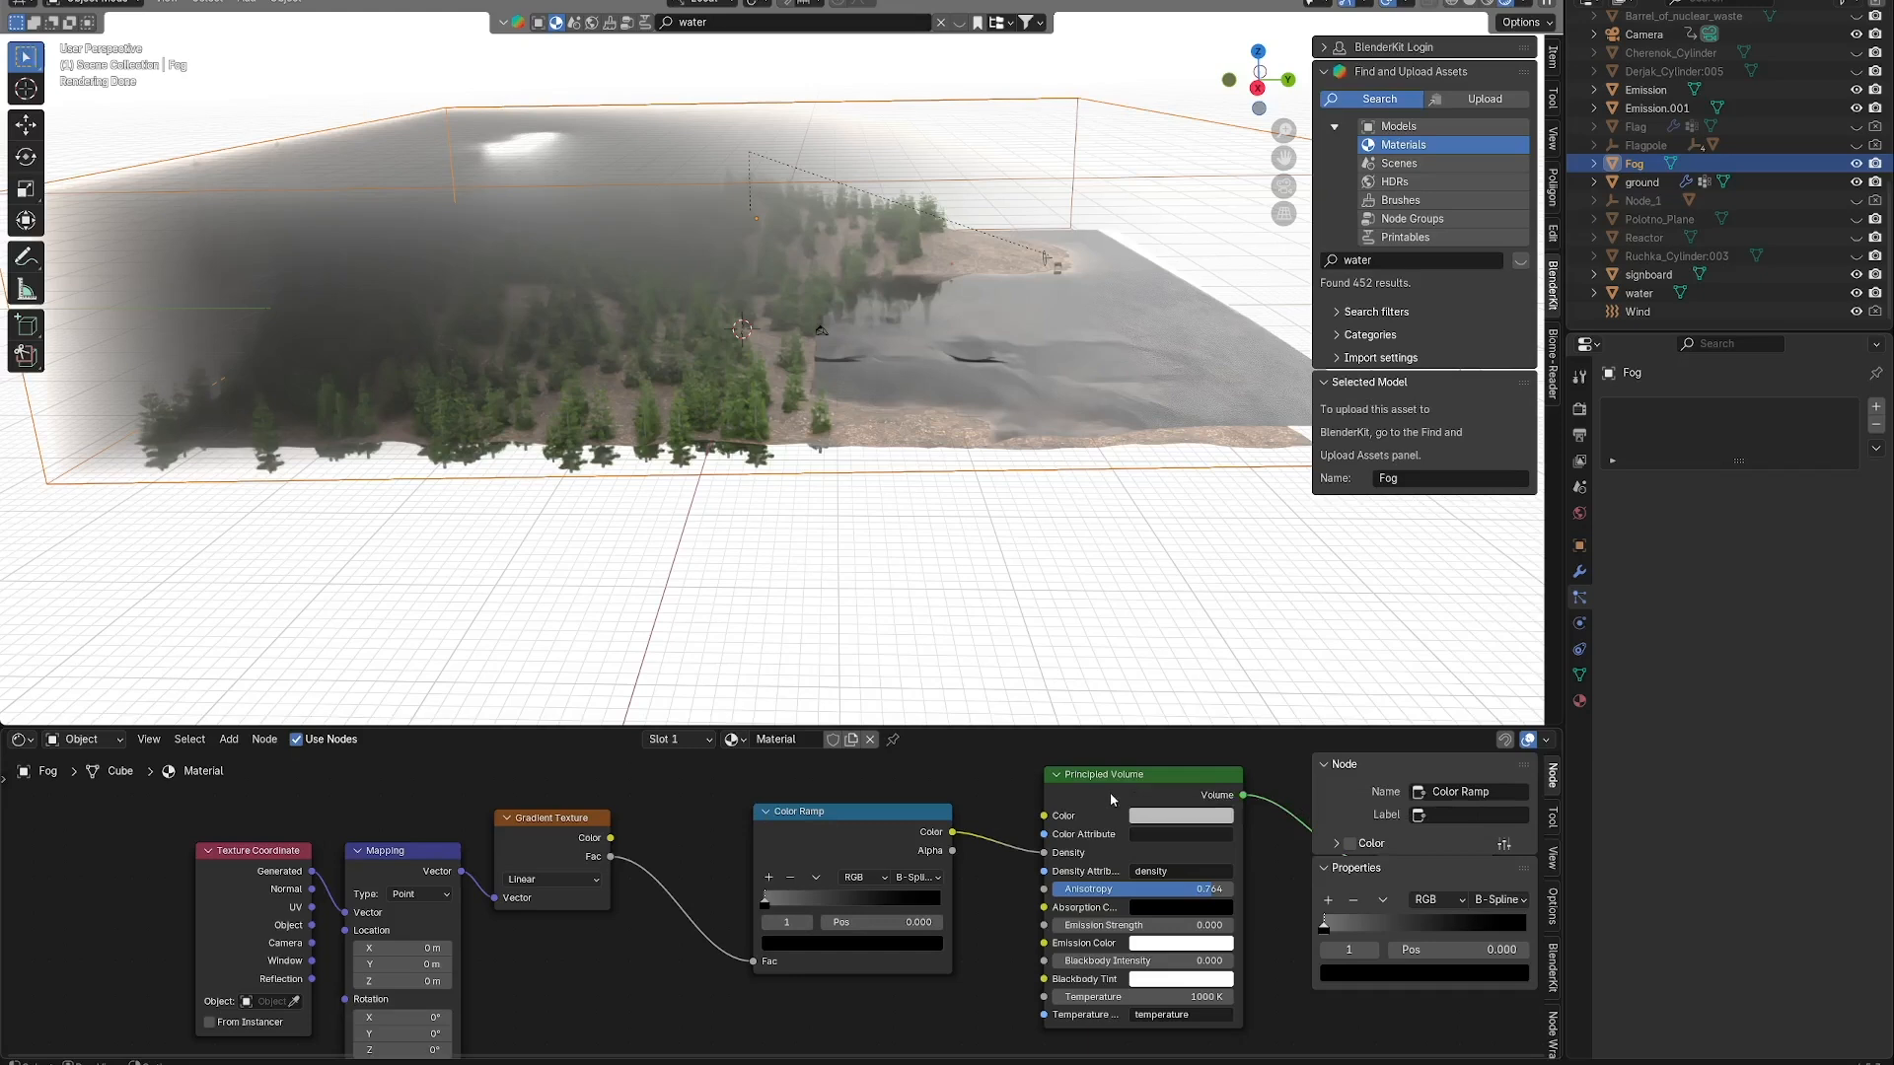
middle_drag(564, 949, 495, 935)
scroll(495, 935, up, 1)
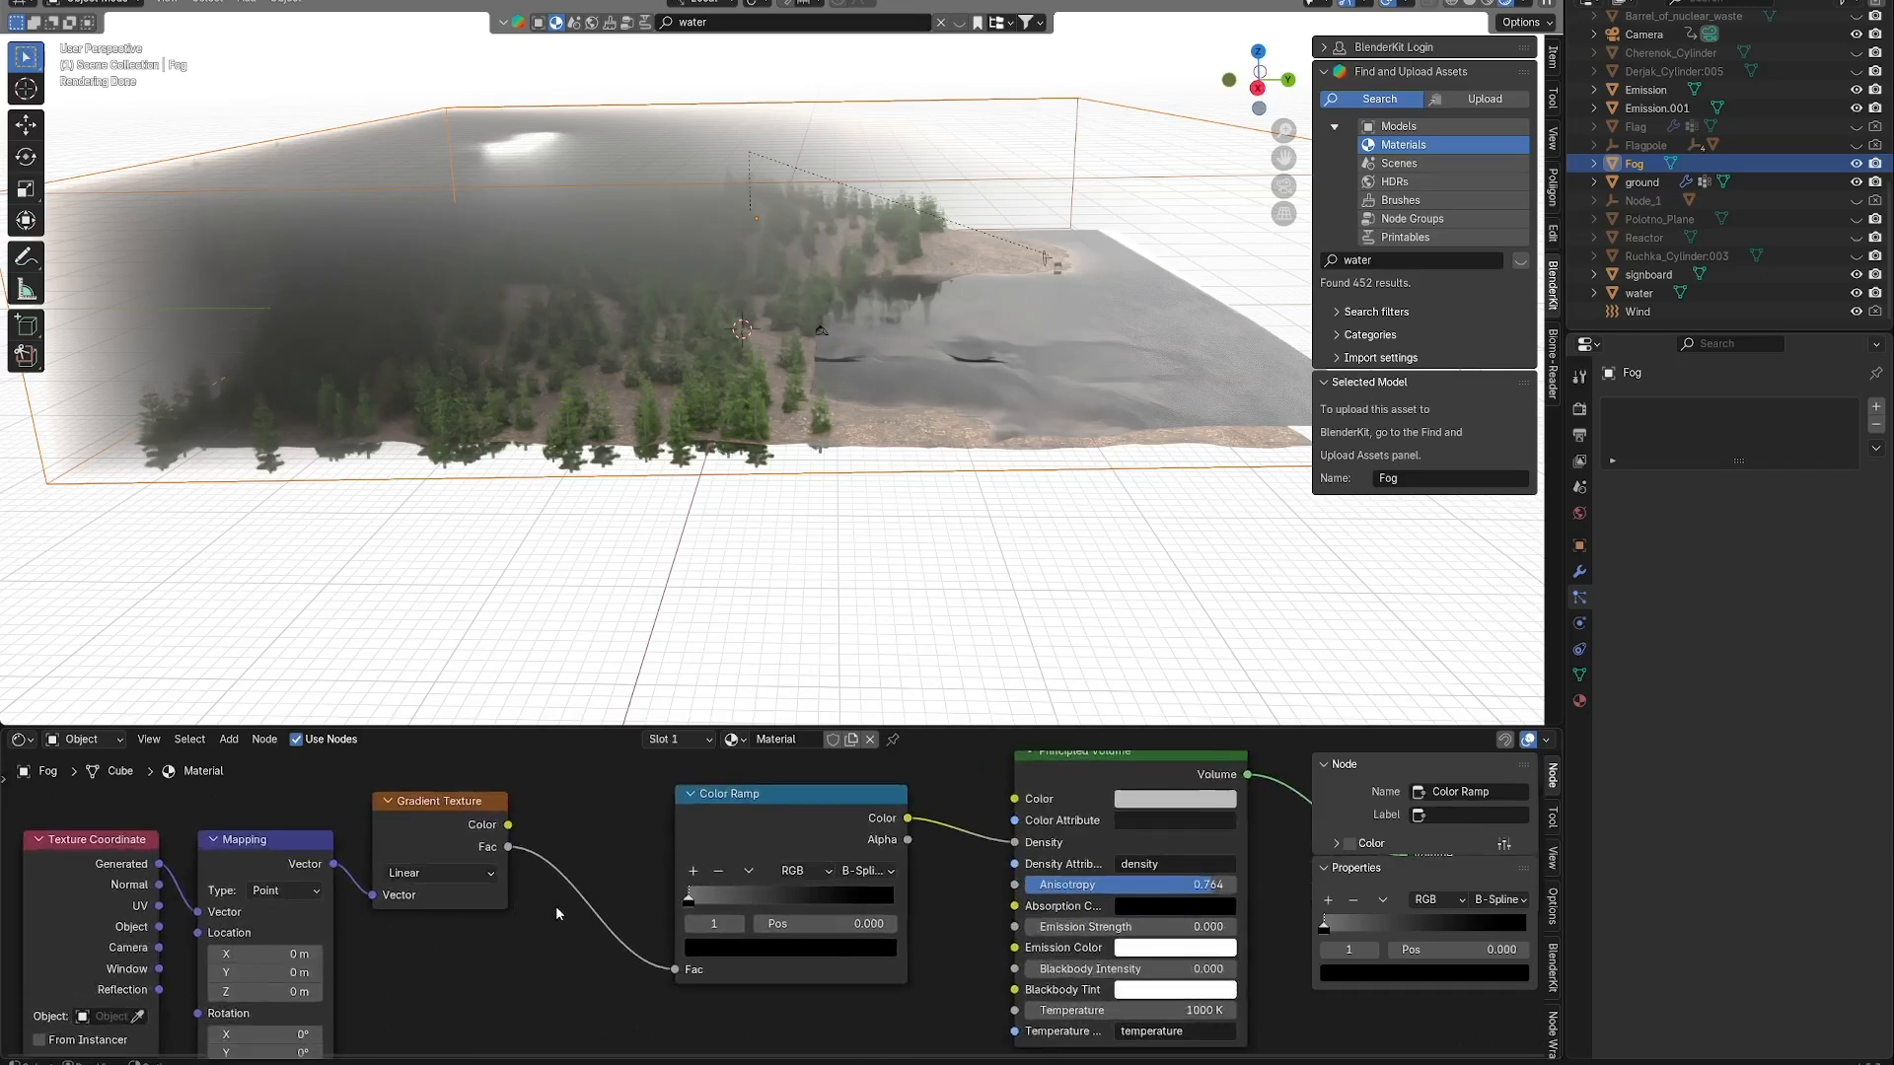
Shift the first stop of the Fog material's Color Ramp to position 0.022.
drag(101, 791, 527, 791)
click(415, 973)
drag(621, 793, 738, 895)
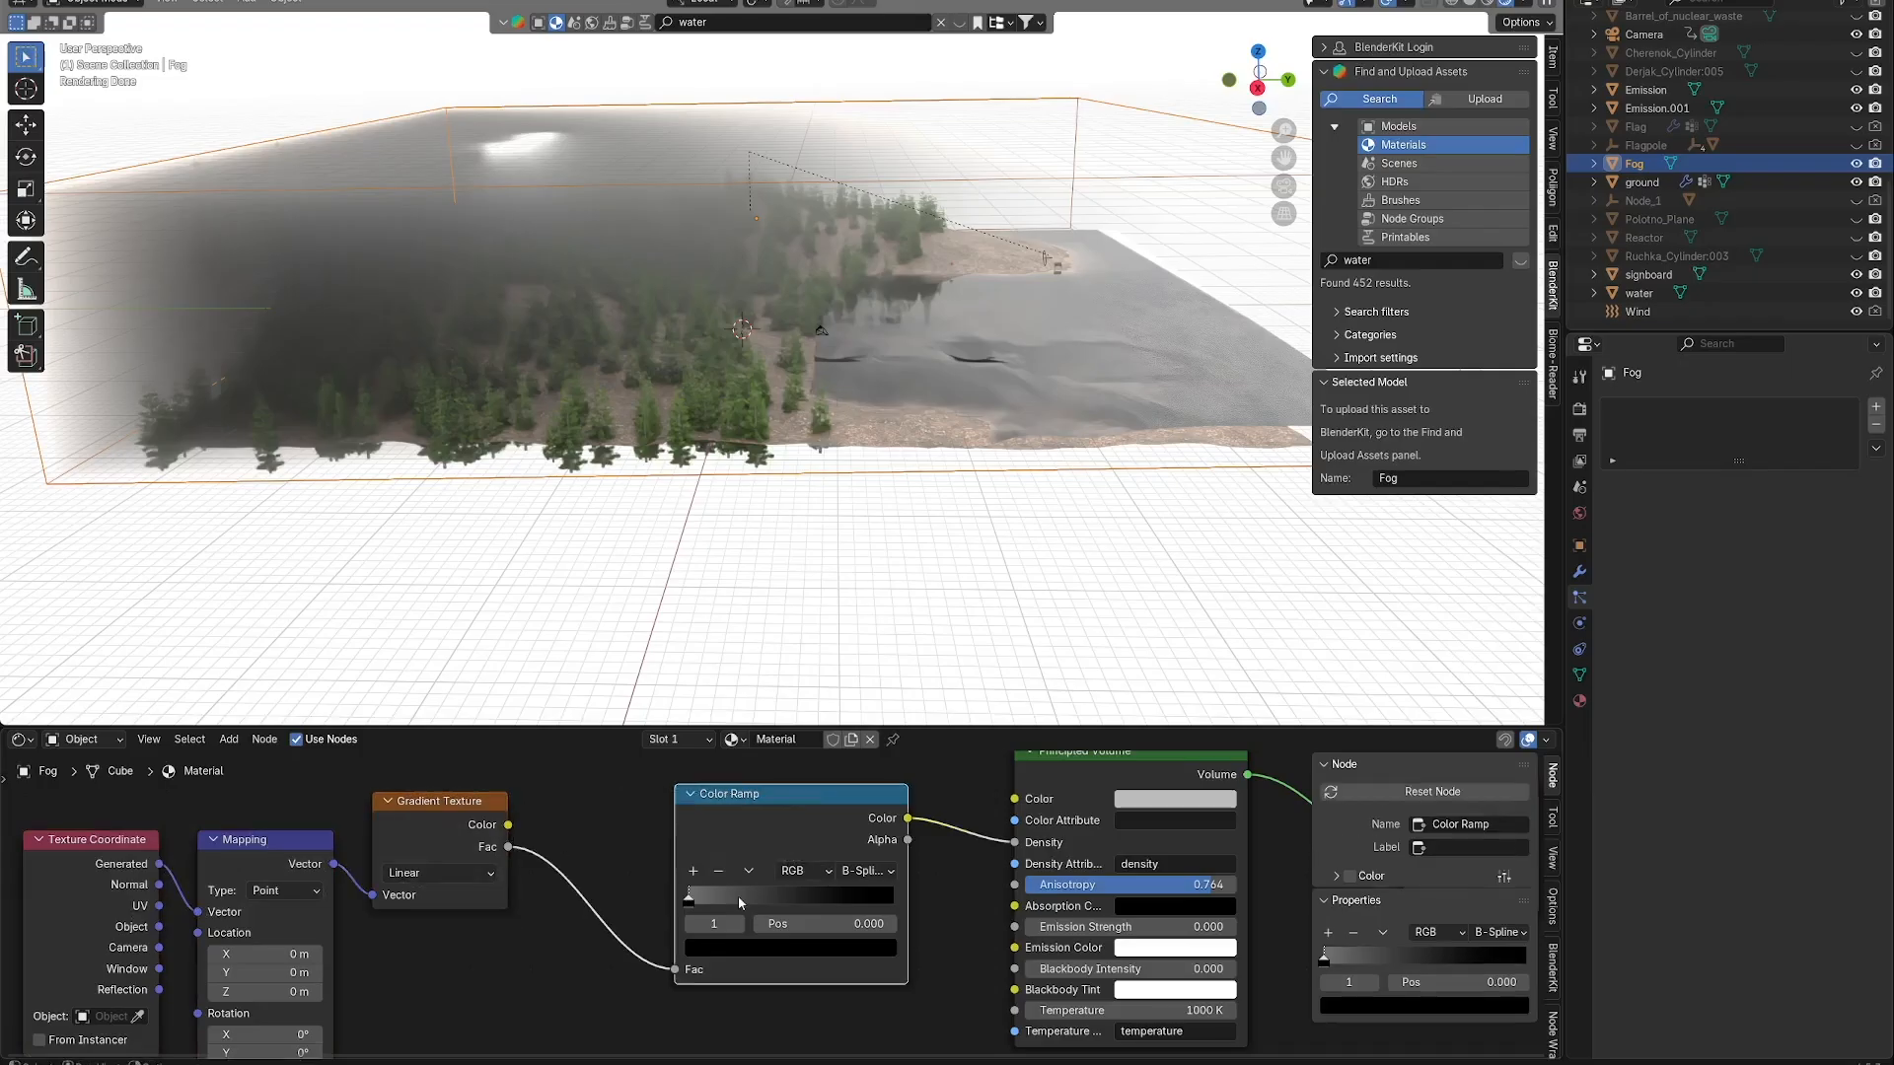
scroll(736, 901, up, 4)
drag(609, 907, 671, 904)
drag(671, 907, 614, 922)
Set the fog's Principled Volume anisotropy to 0.655 and its color to a pale teal.
middle_drag(1023, 906, 574, 881)
drag(1137, 844, 1188, 884)
middle_drag(1167, 887, 1121, 993)
scroll(947, 818, down, 2)
scroll(973, 845, down, 2)
click(973, 828)
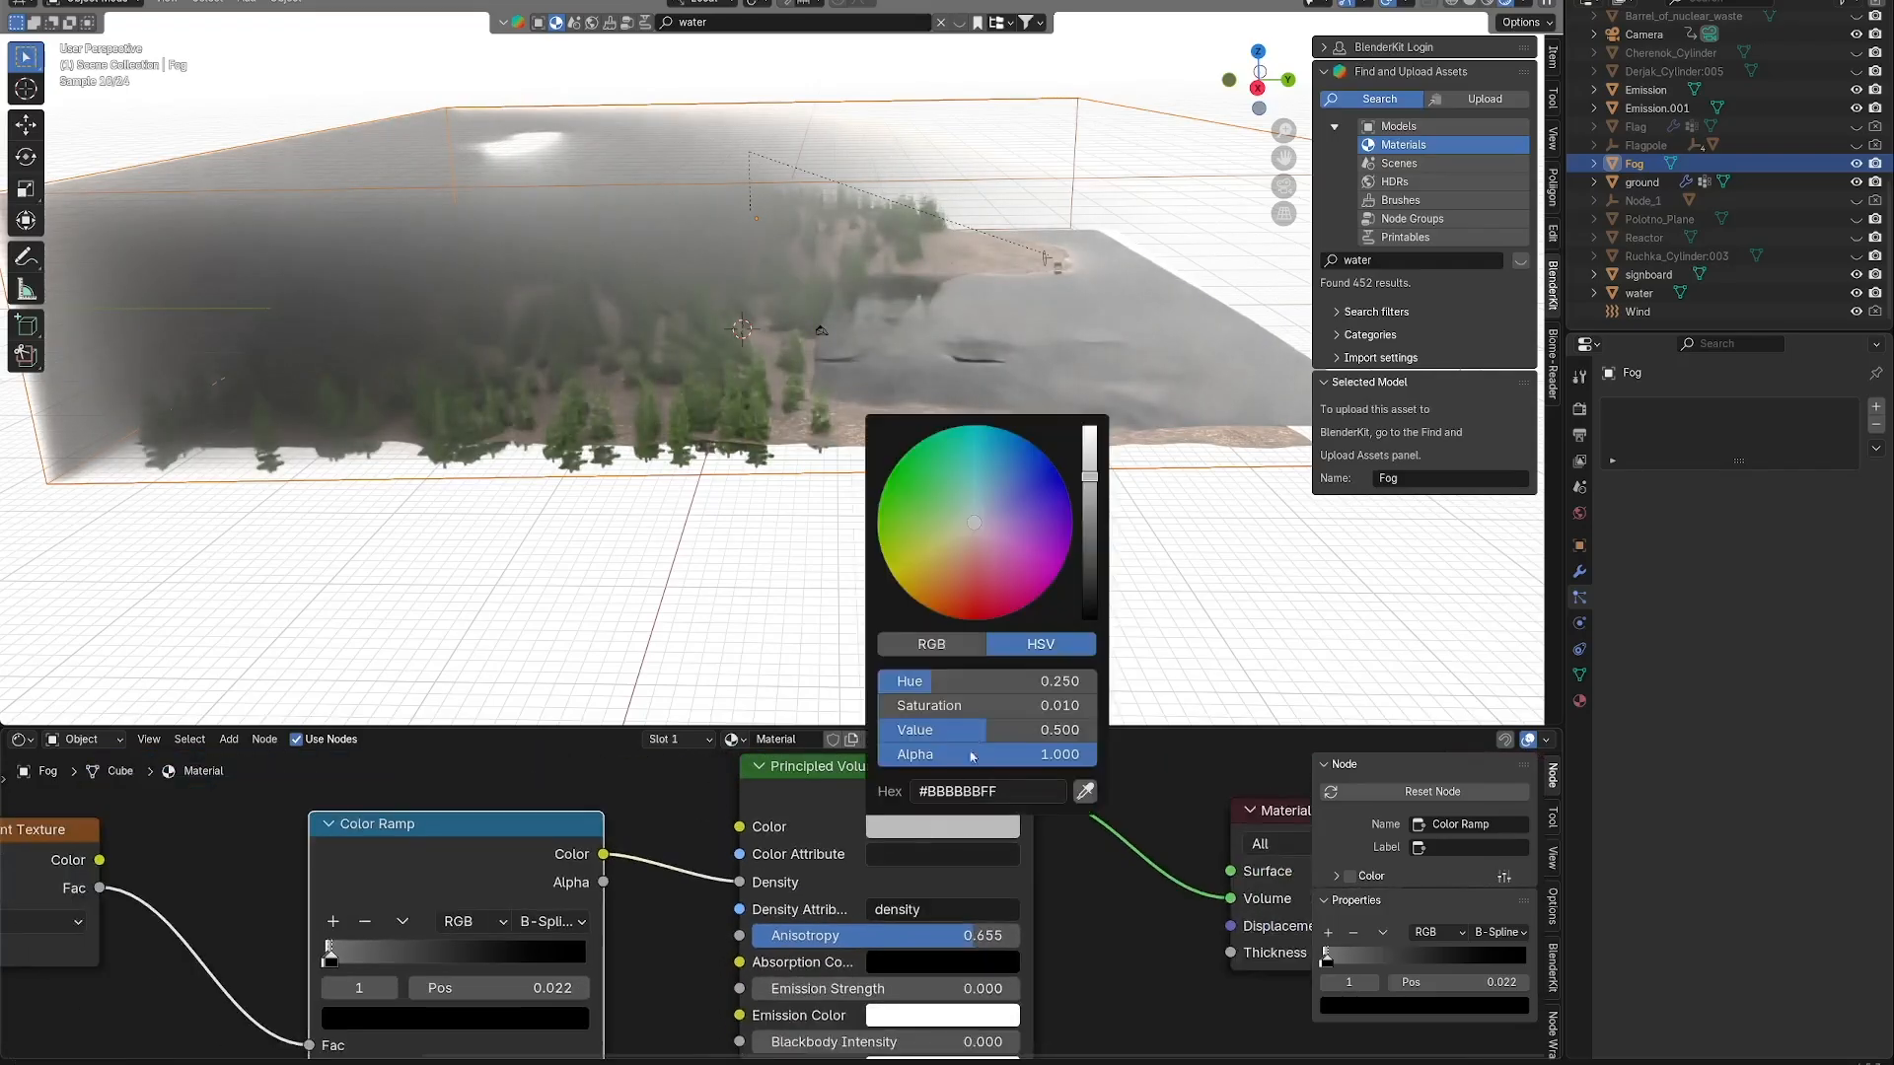
click(975, 511)
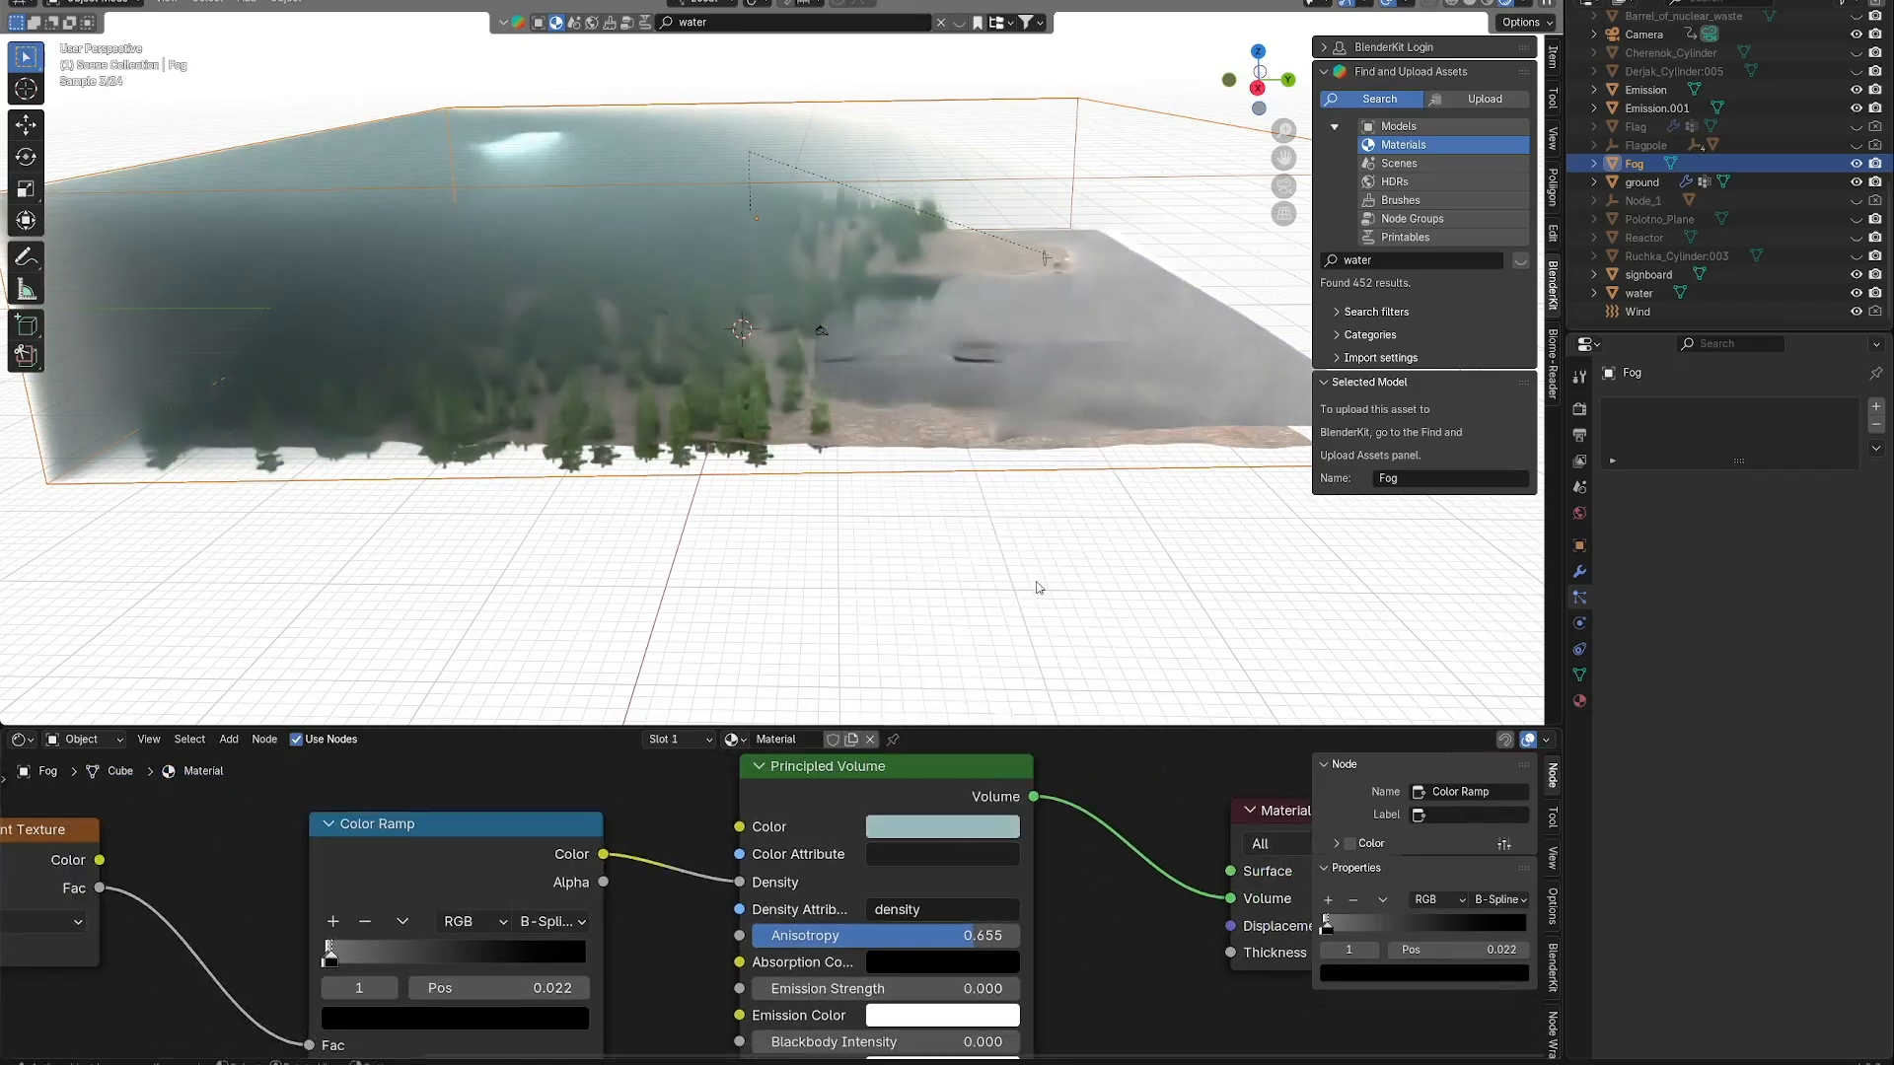
Inspect the tinted fog over the forest and water from several angles and distances.
middle_drag(996, 572, 742, 446)
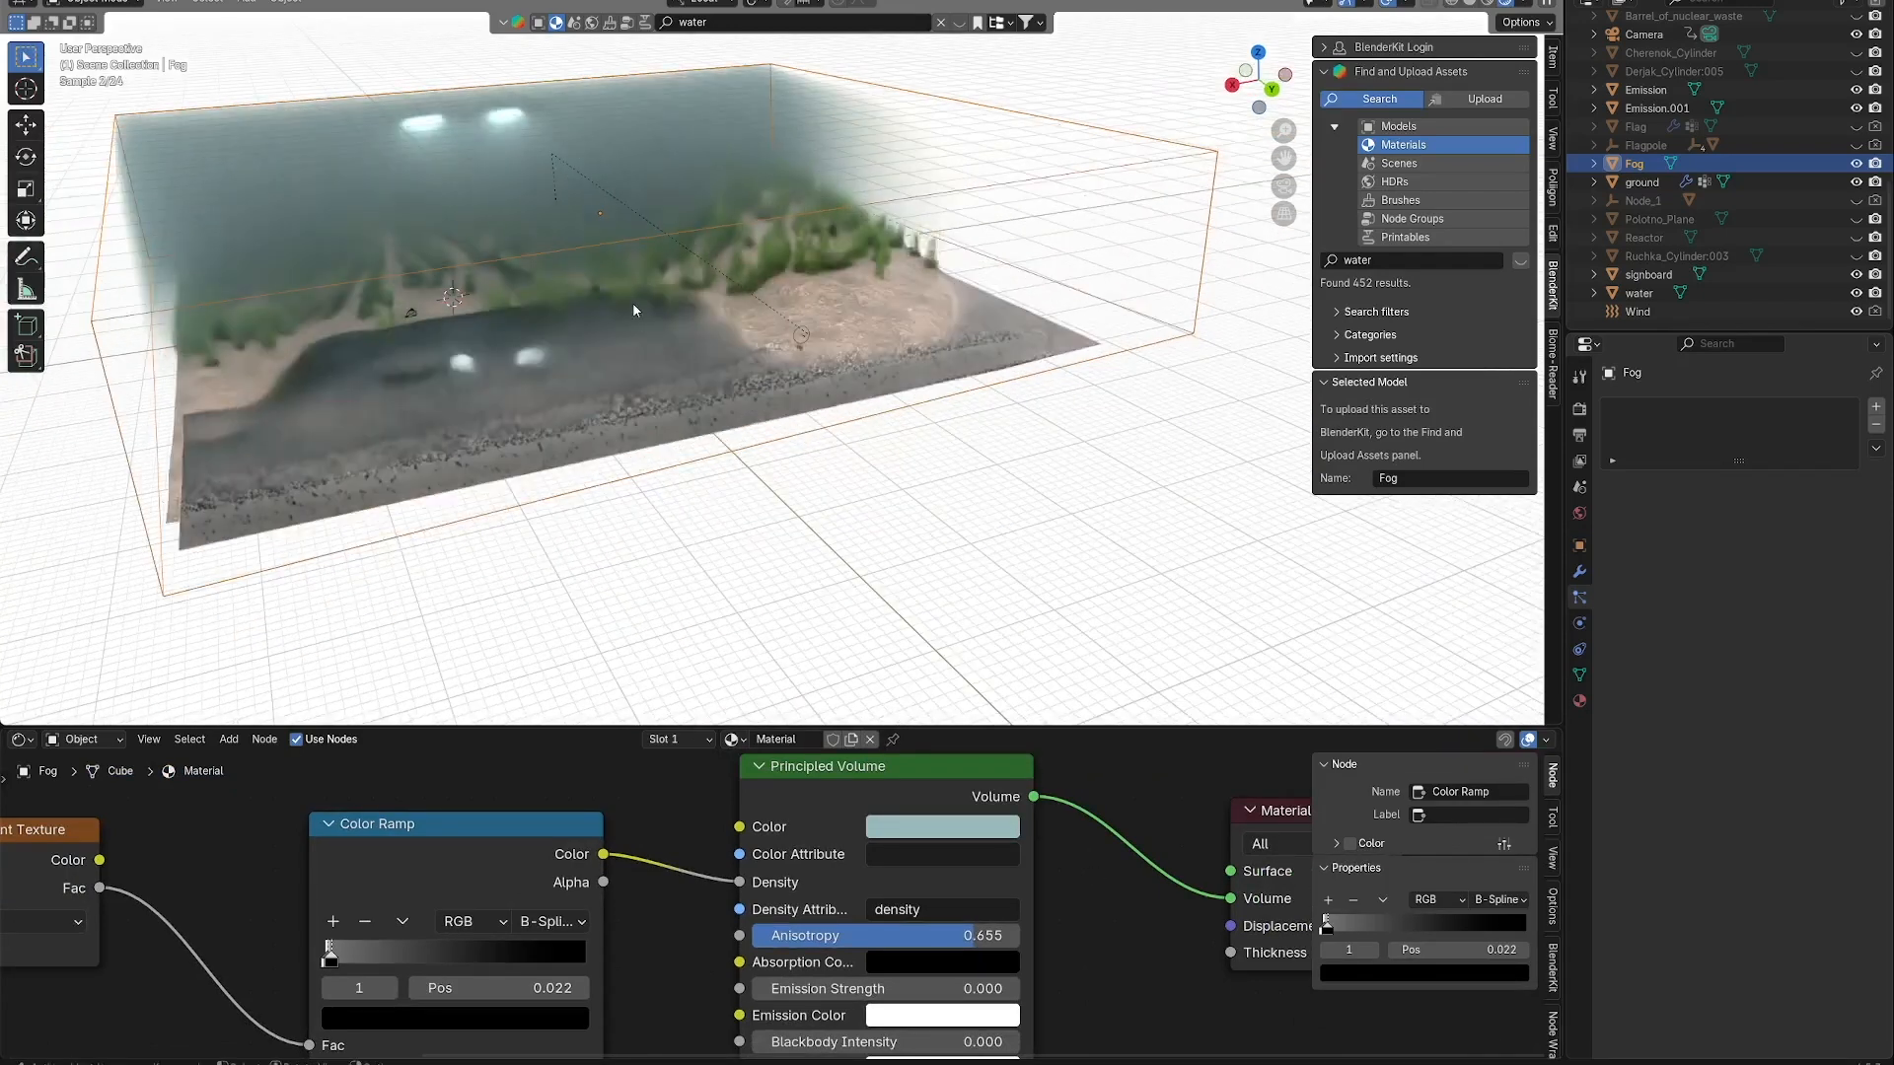
middle_drag(633, 311, 909, 456)
scroll(907, 456, up, 3)
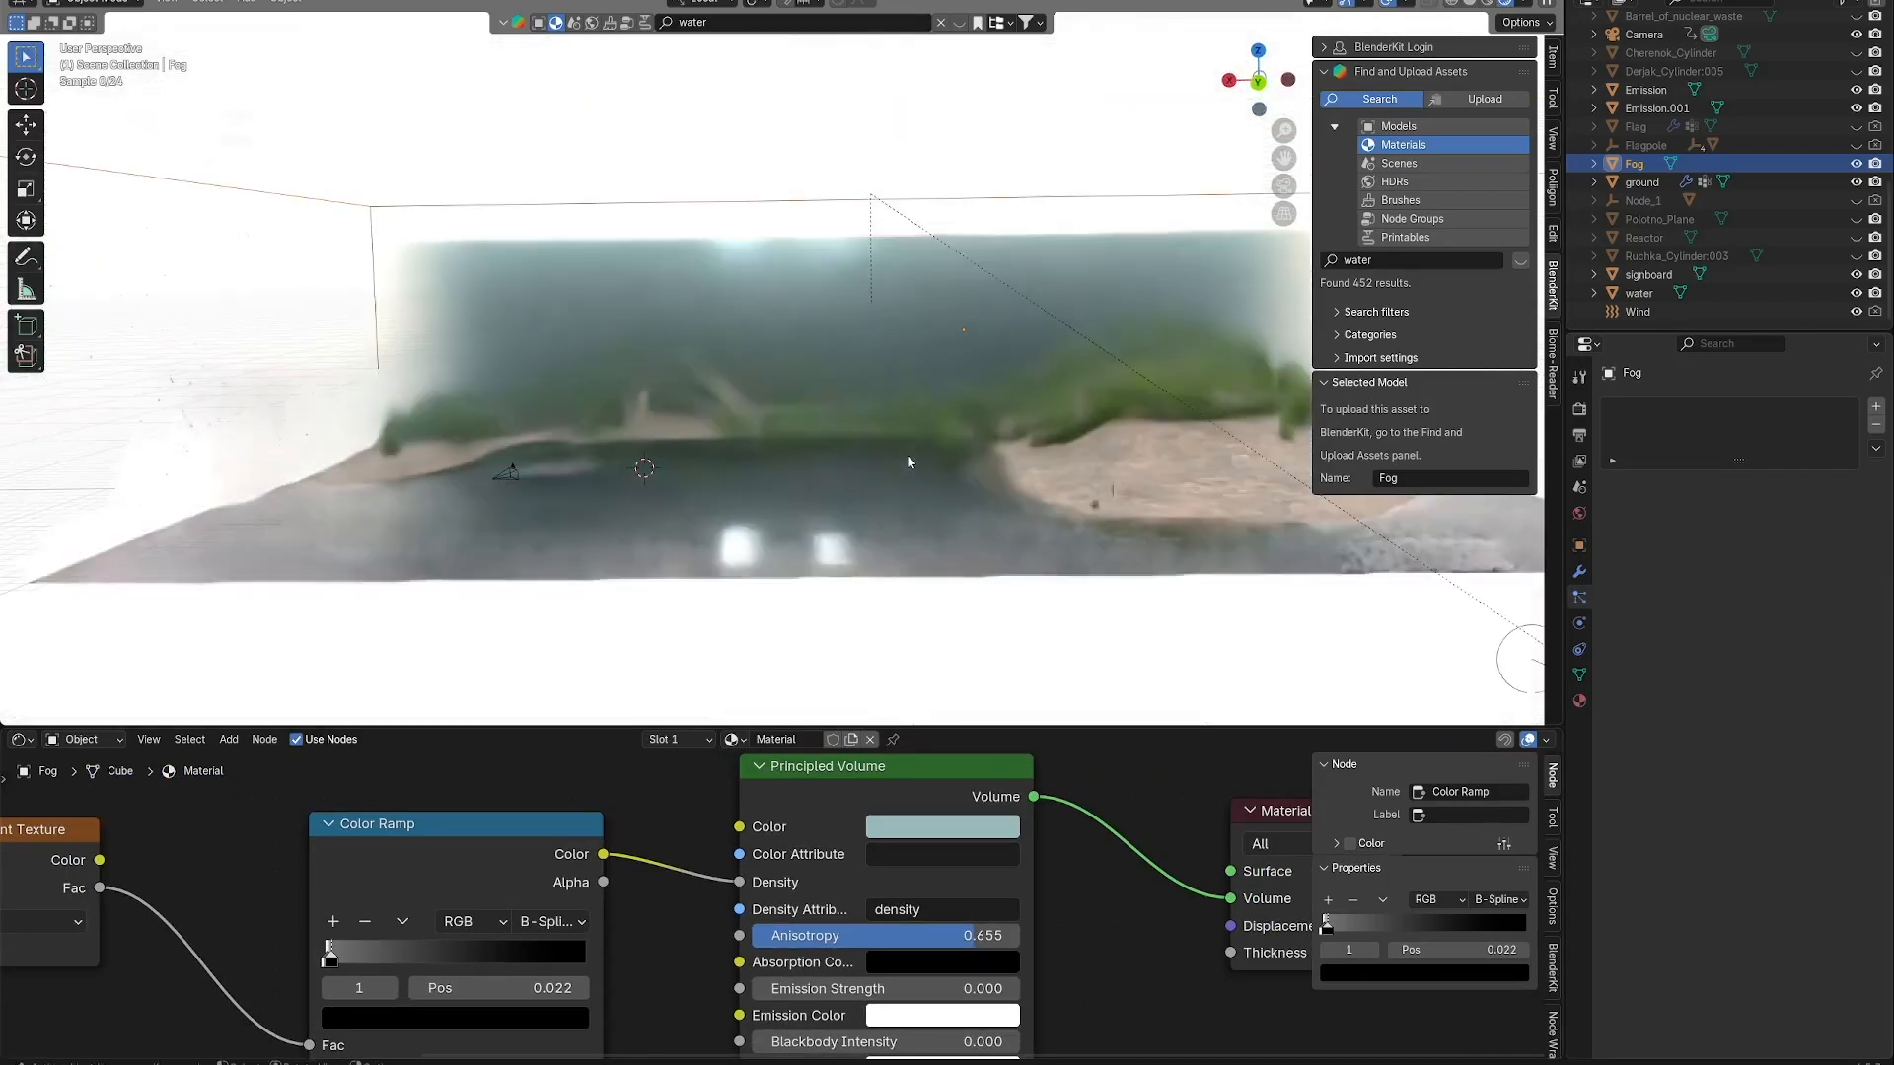
scroll(907, 460, up, 4)
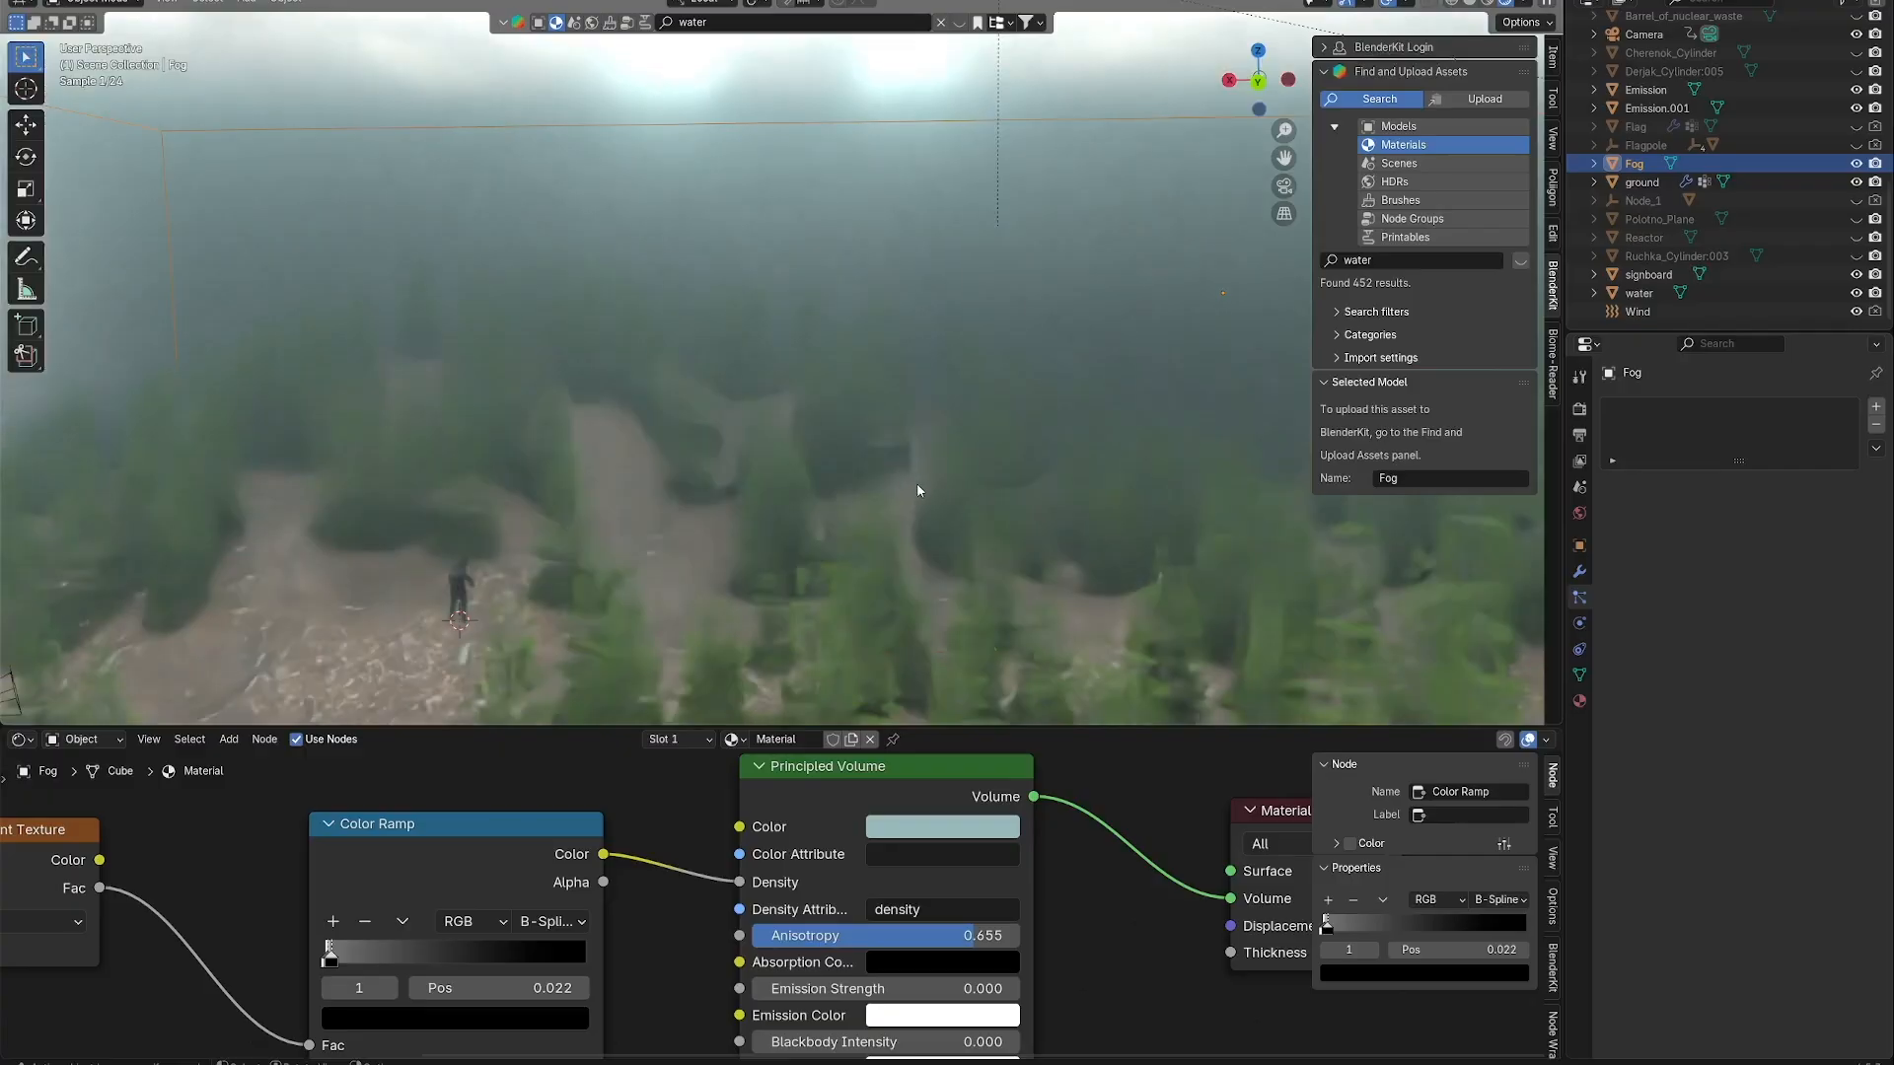
scroll(896, 507, down, 3)
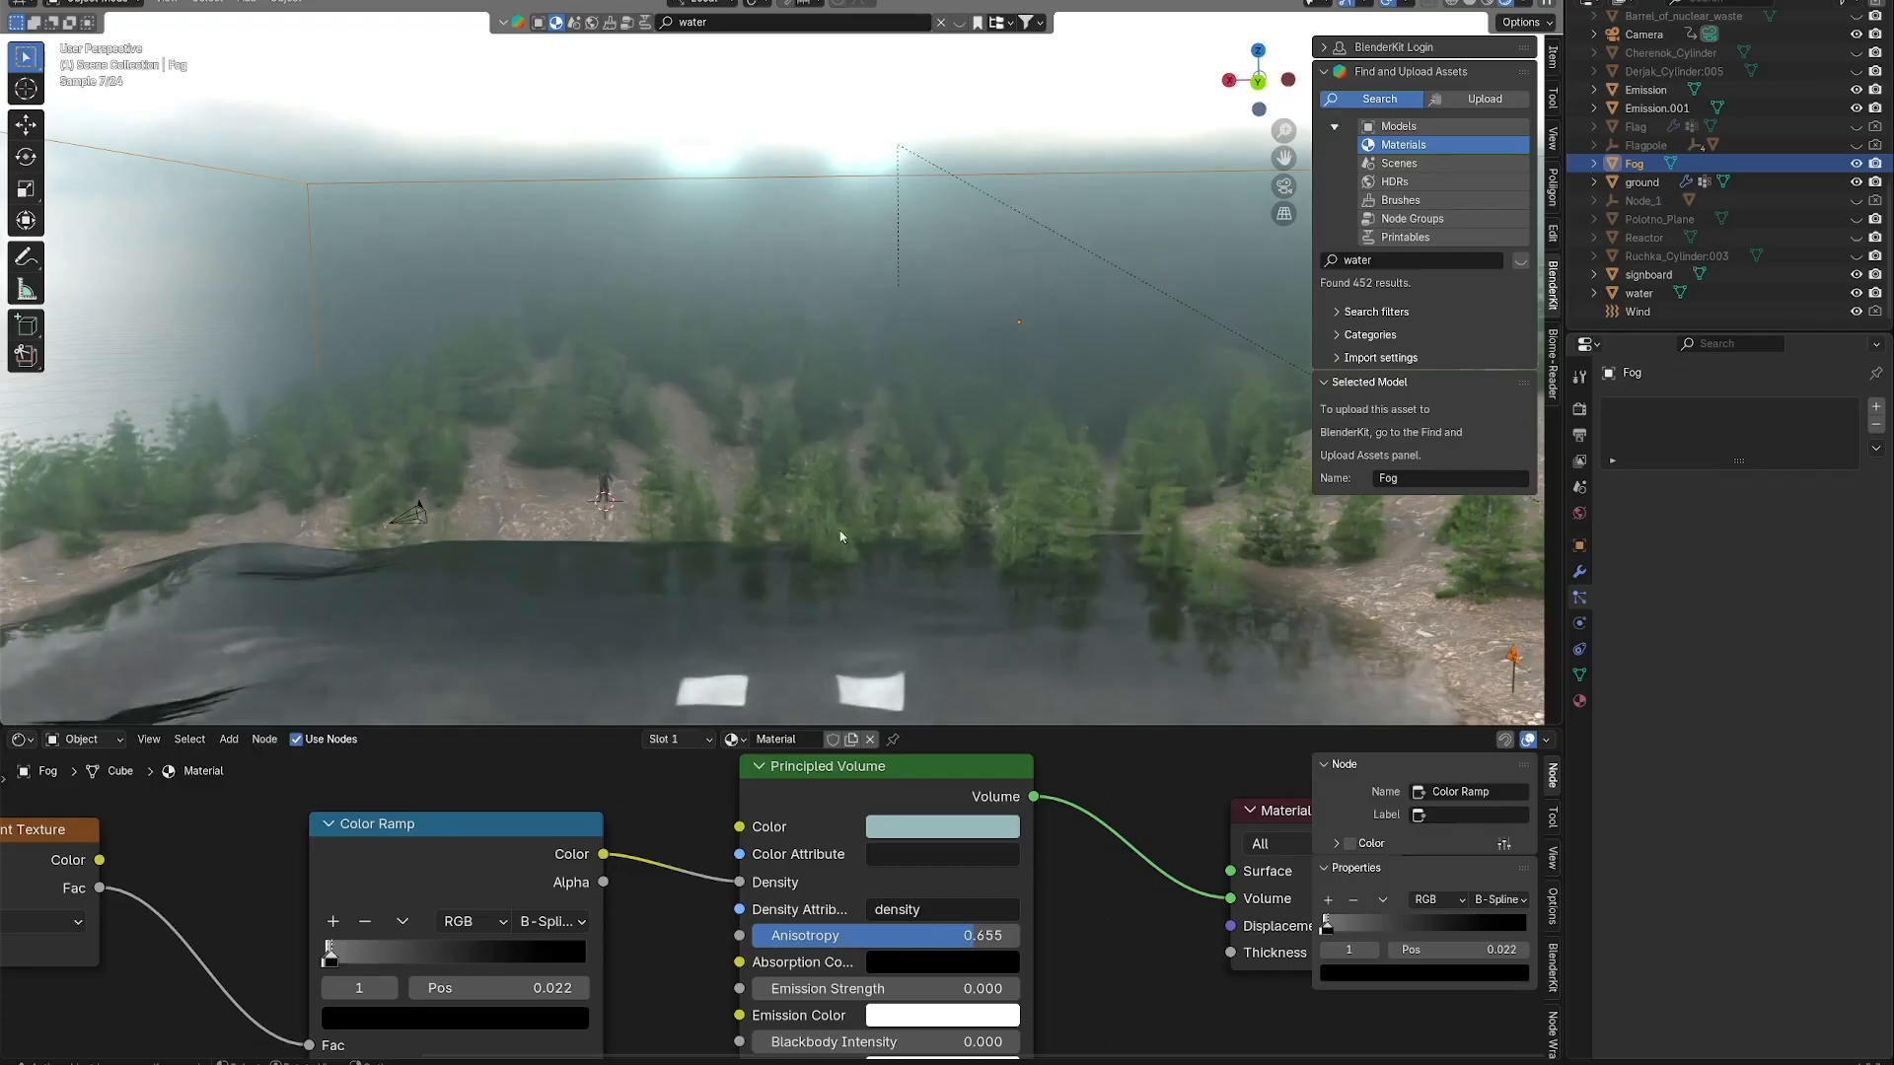
scroll(1026, 577, down, 2)
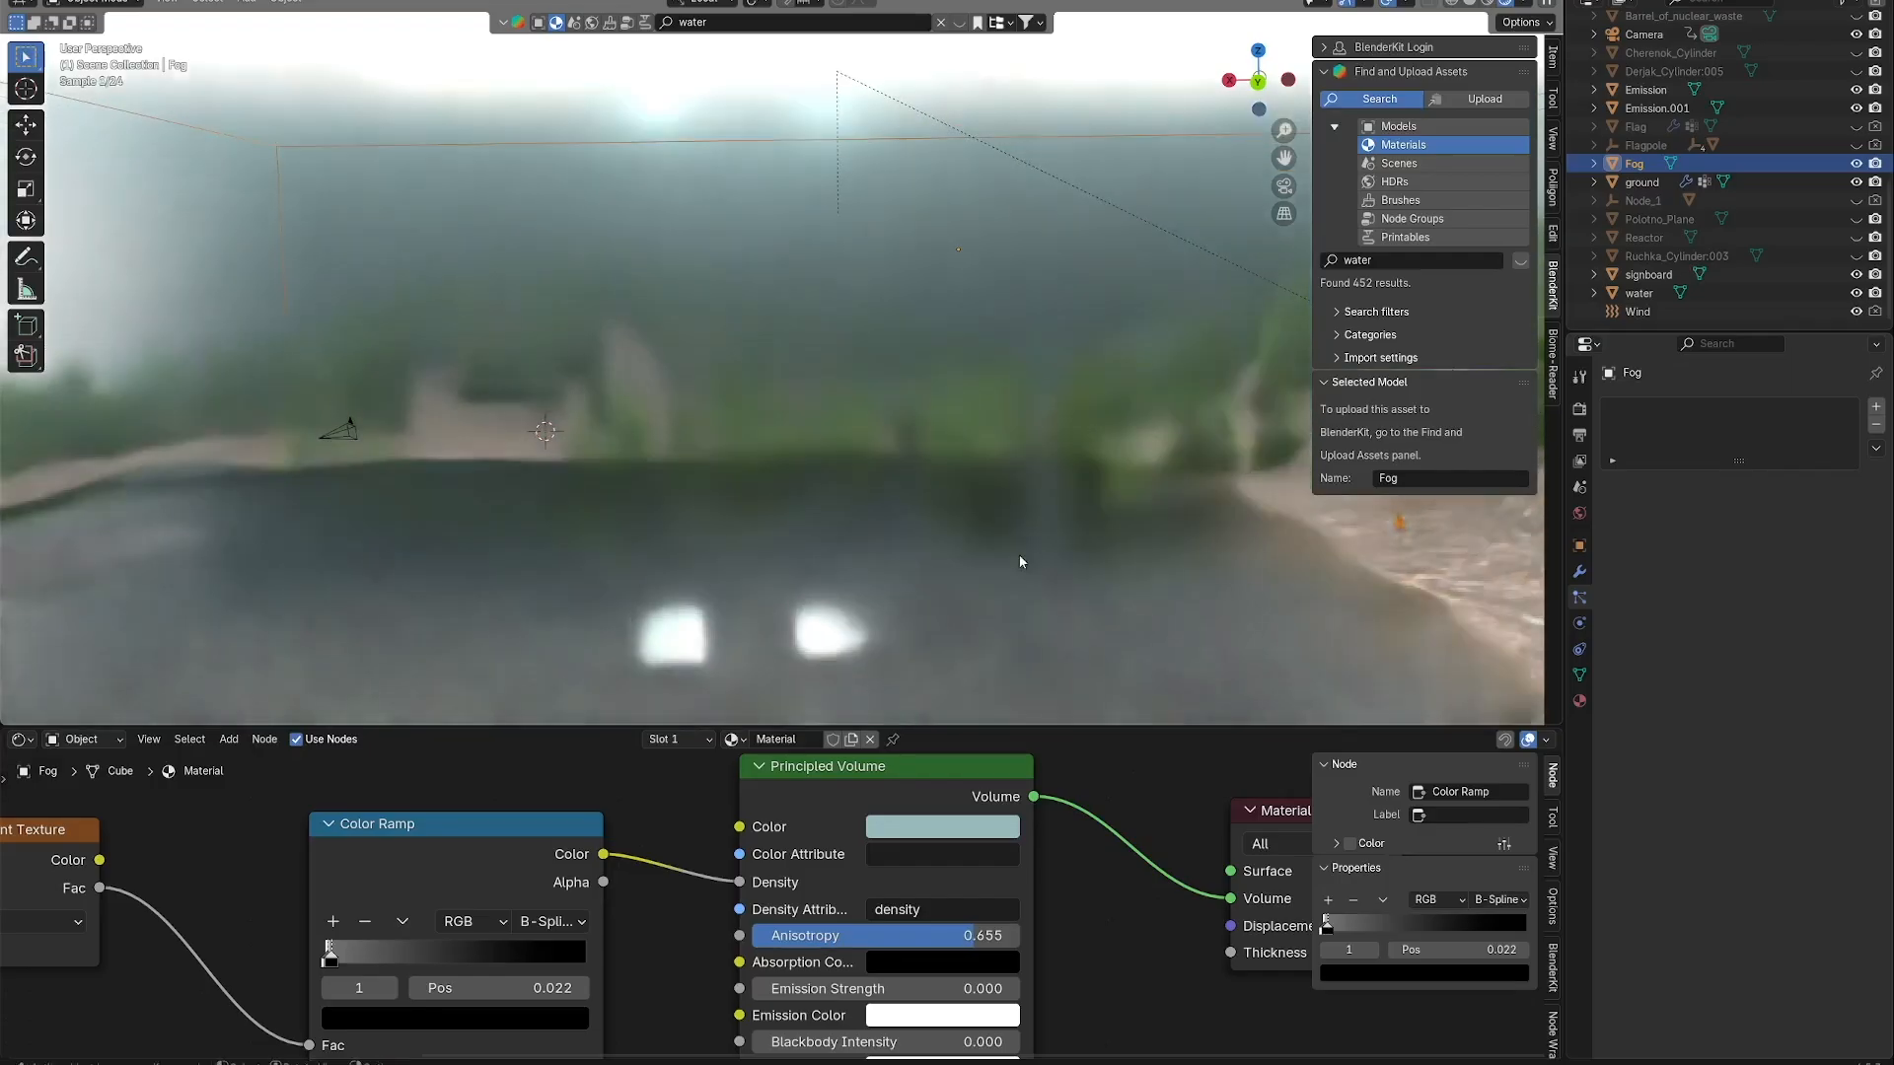
scroll(967, 553, down, 3)
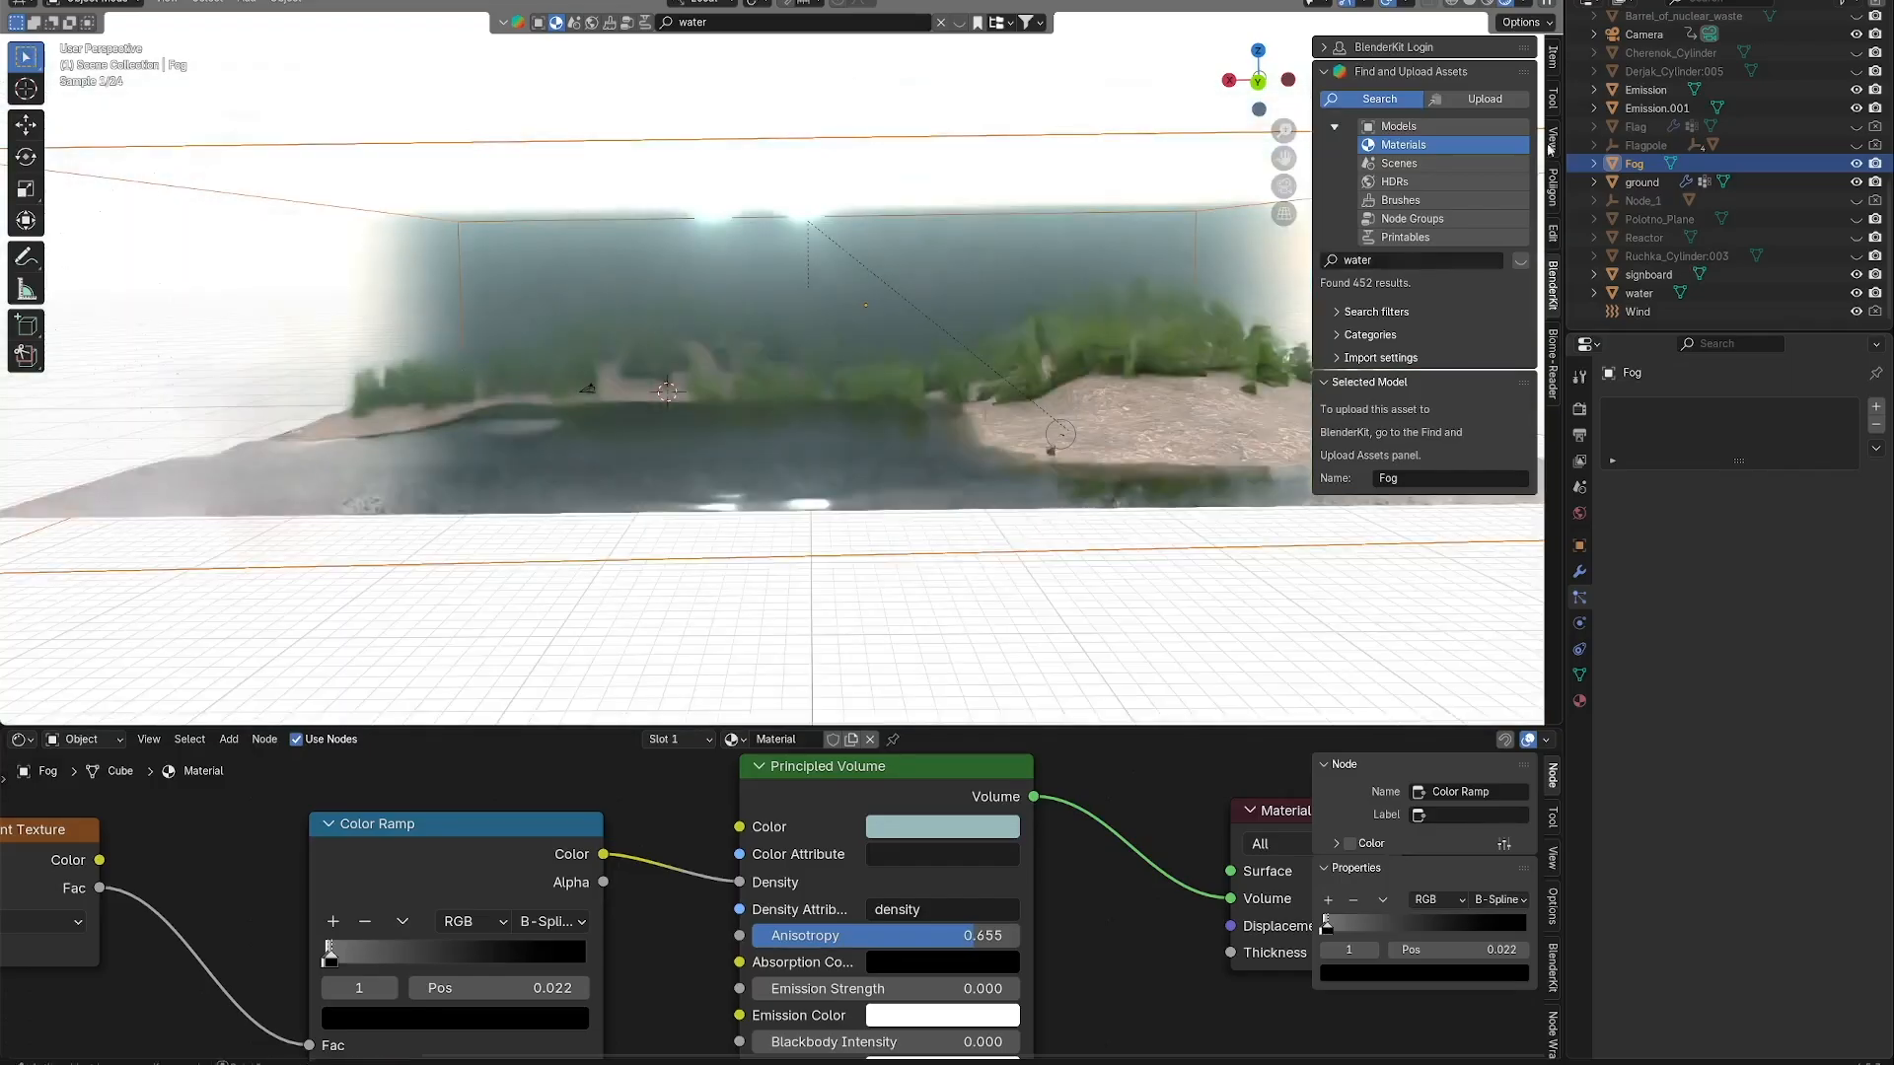
Return the viewport to Solid shading and select the ground object with its scattered trees.
click(1488, 5)
middle_drag(938, 415, 864, 490)
click(820, 447)
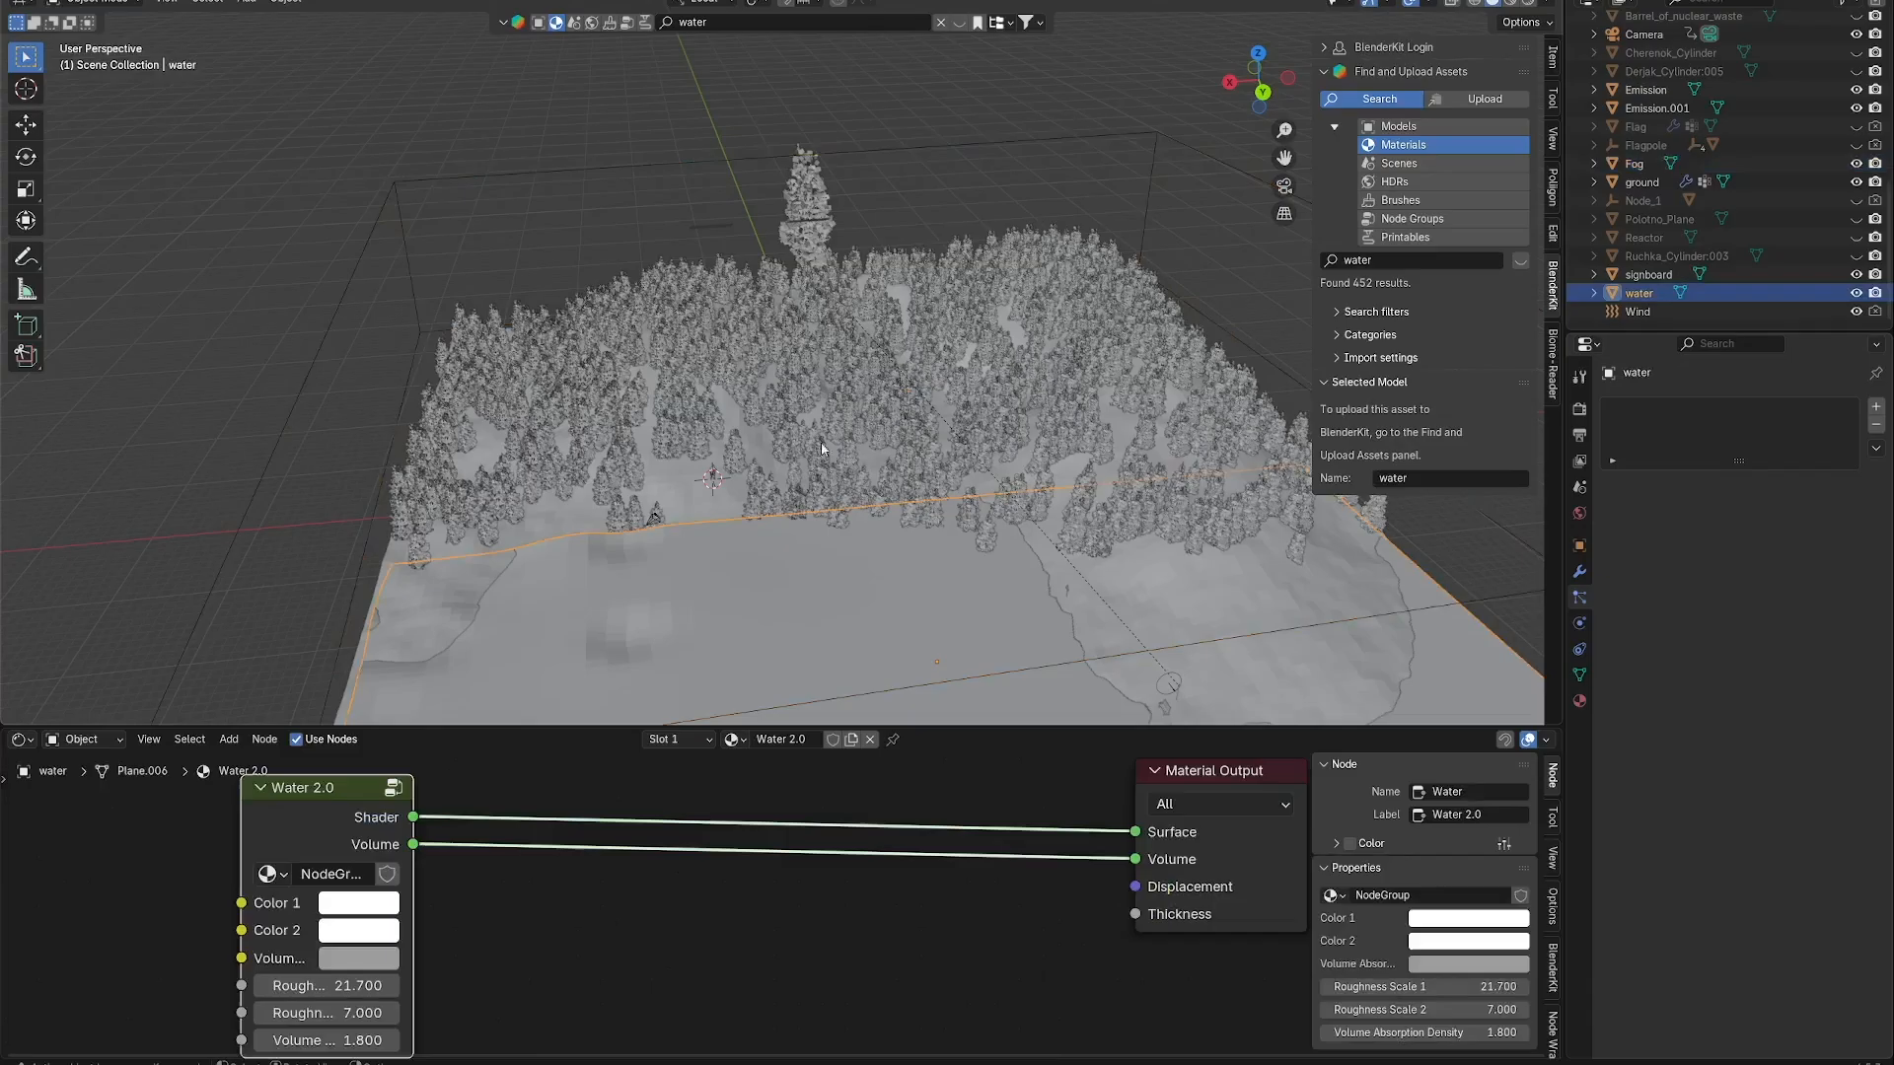
middle_drag(710, 436, 782, 494)
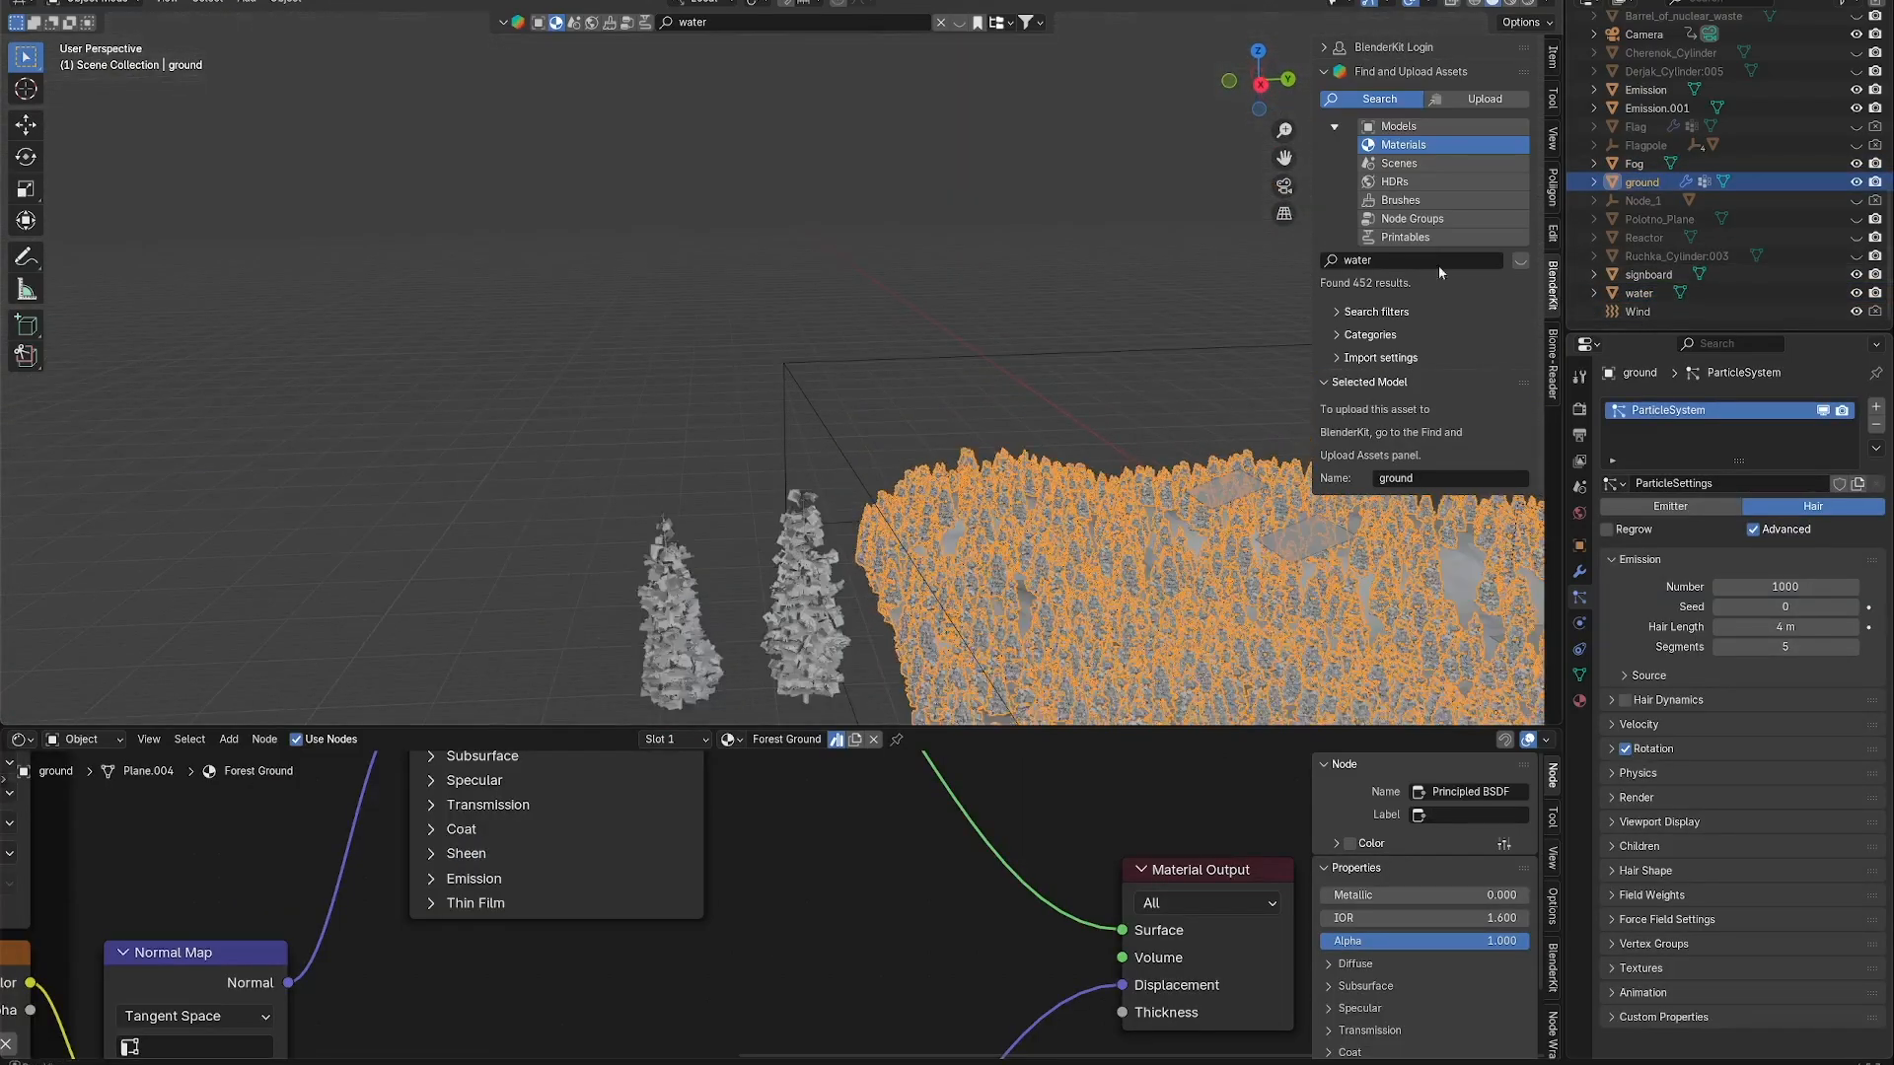
Search the BlenderKit materials for "tree".
click(791, 24)
text(tree)
key(Return)
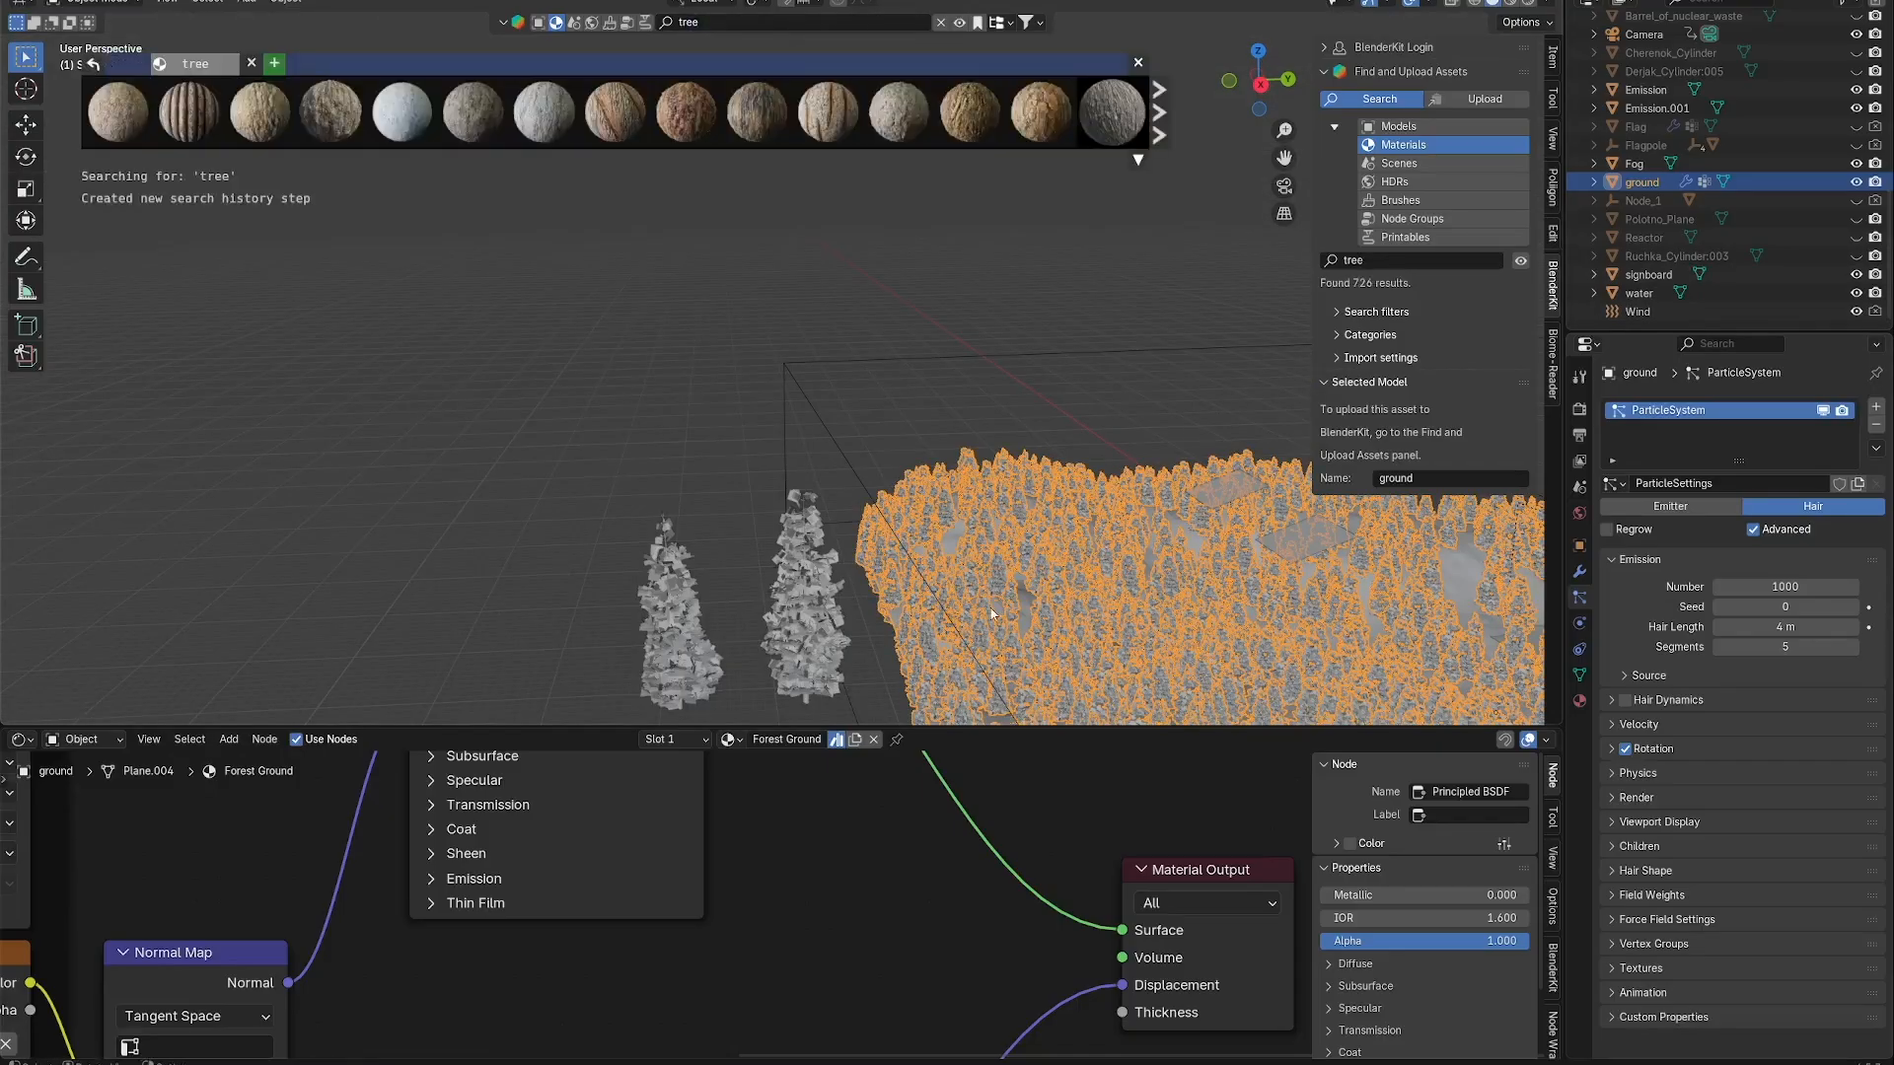
Review the ground particle system's Viewport Display and Render settings, including its render type and instance collection.
middle_drag(946, 617, 828, 493)
middle_drag(1388, 590, 1361, 533)
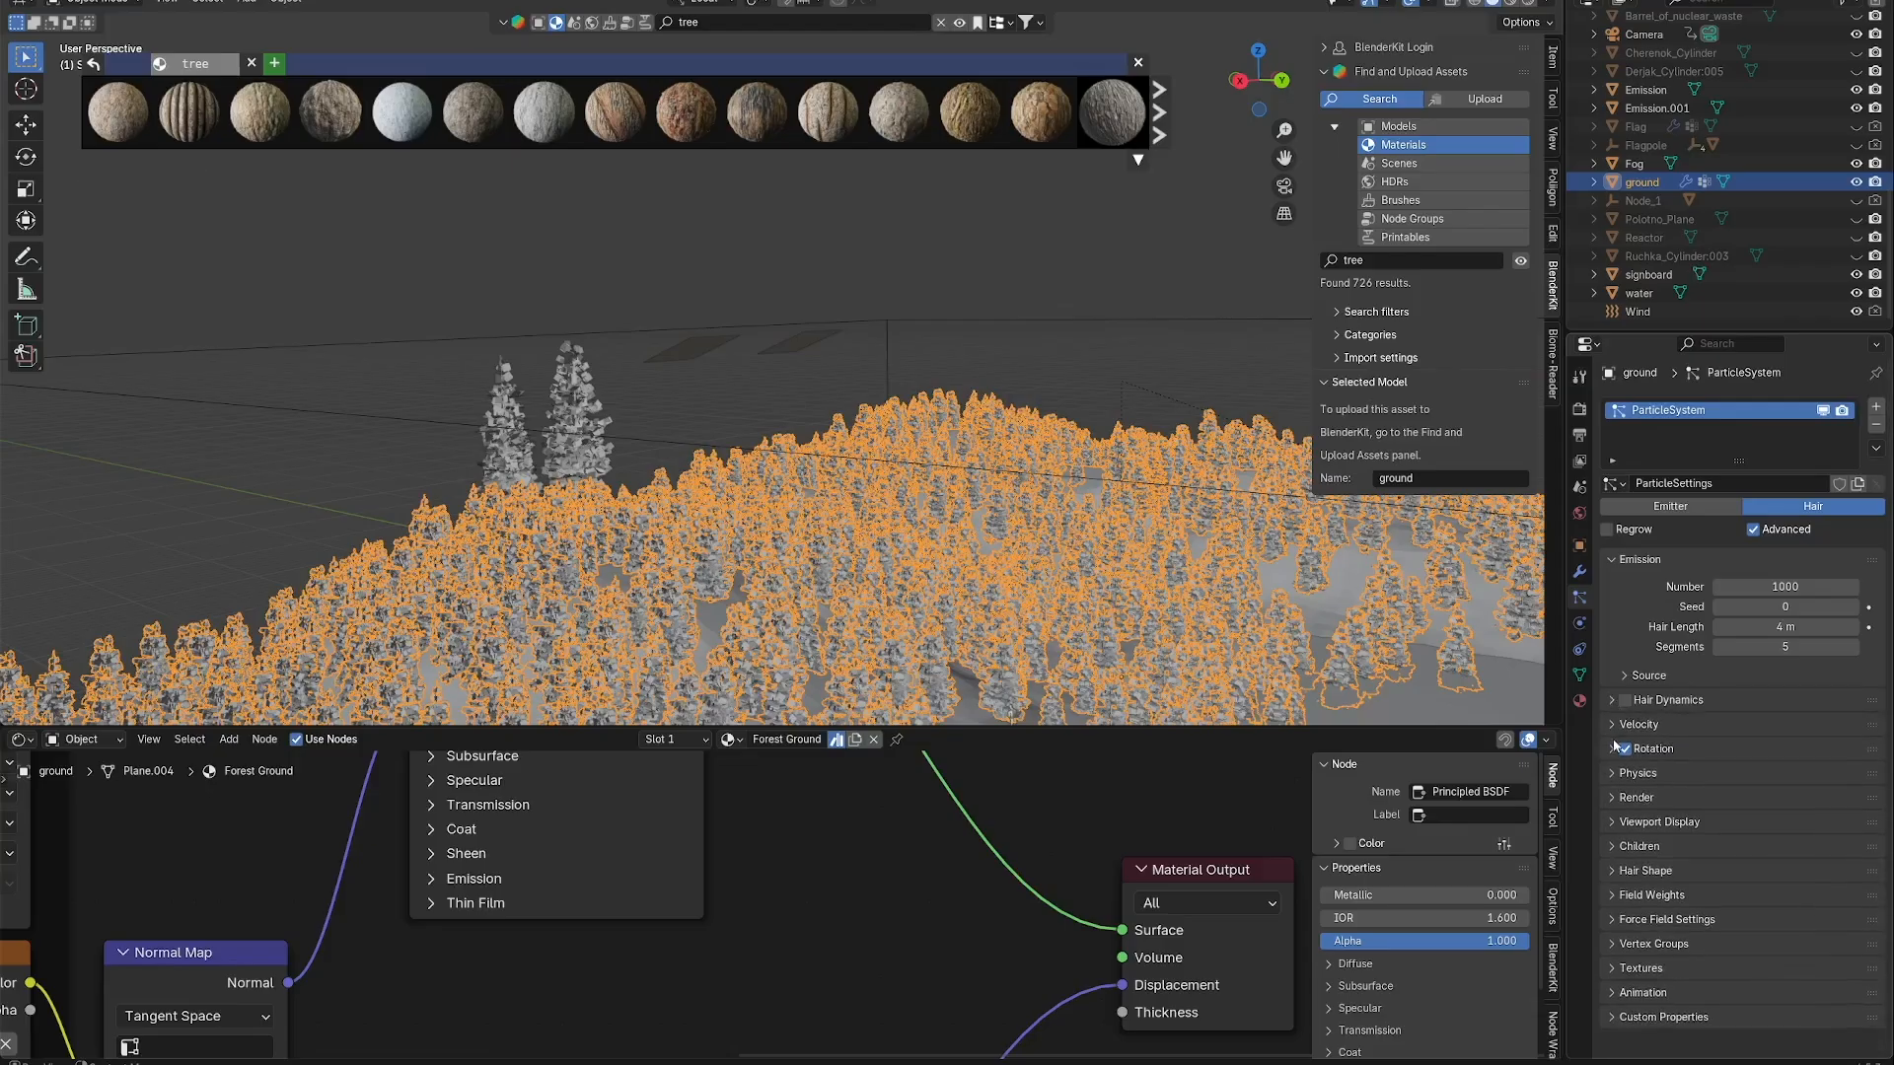
click(1611, 823)
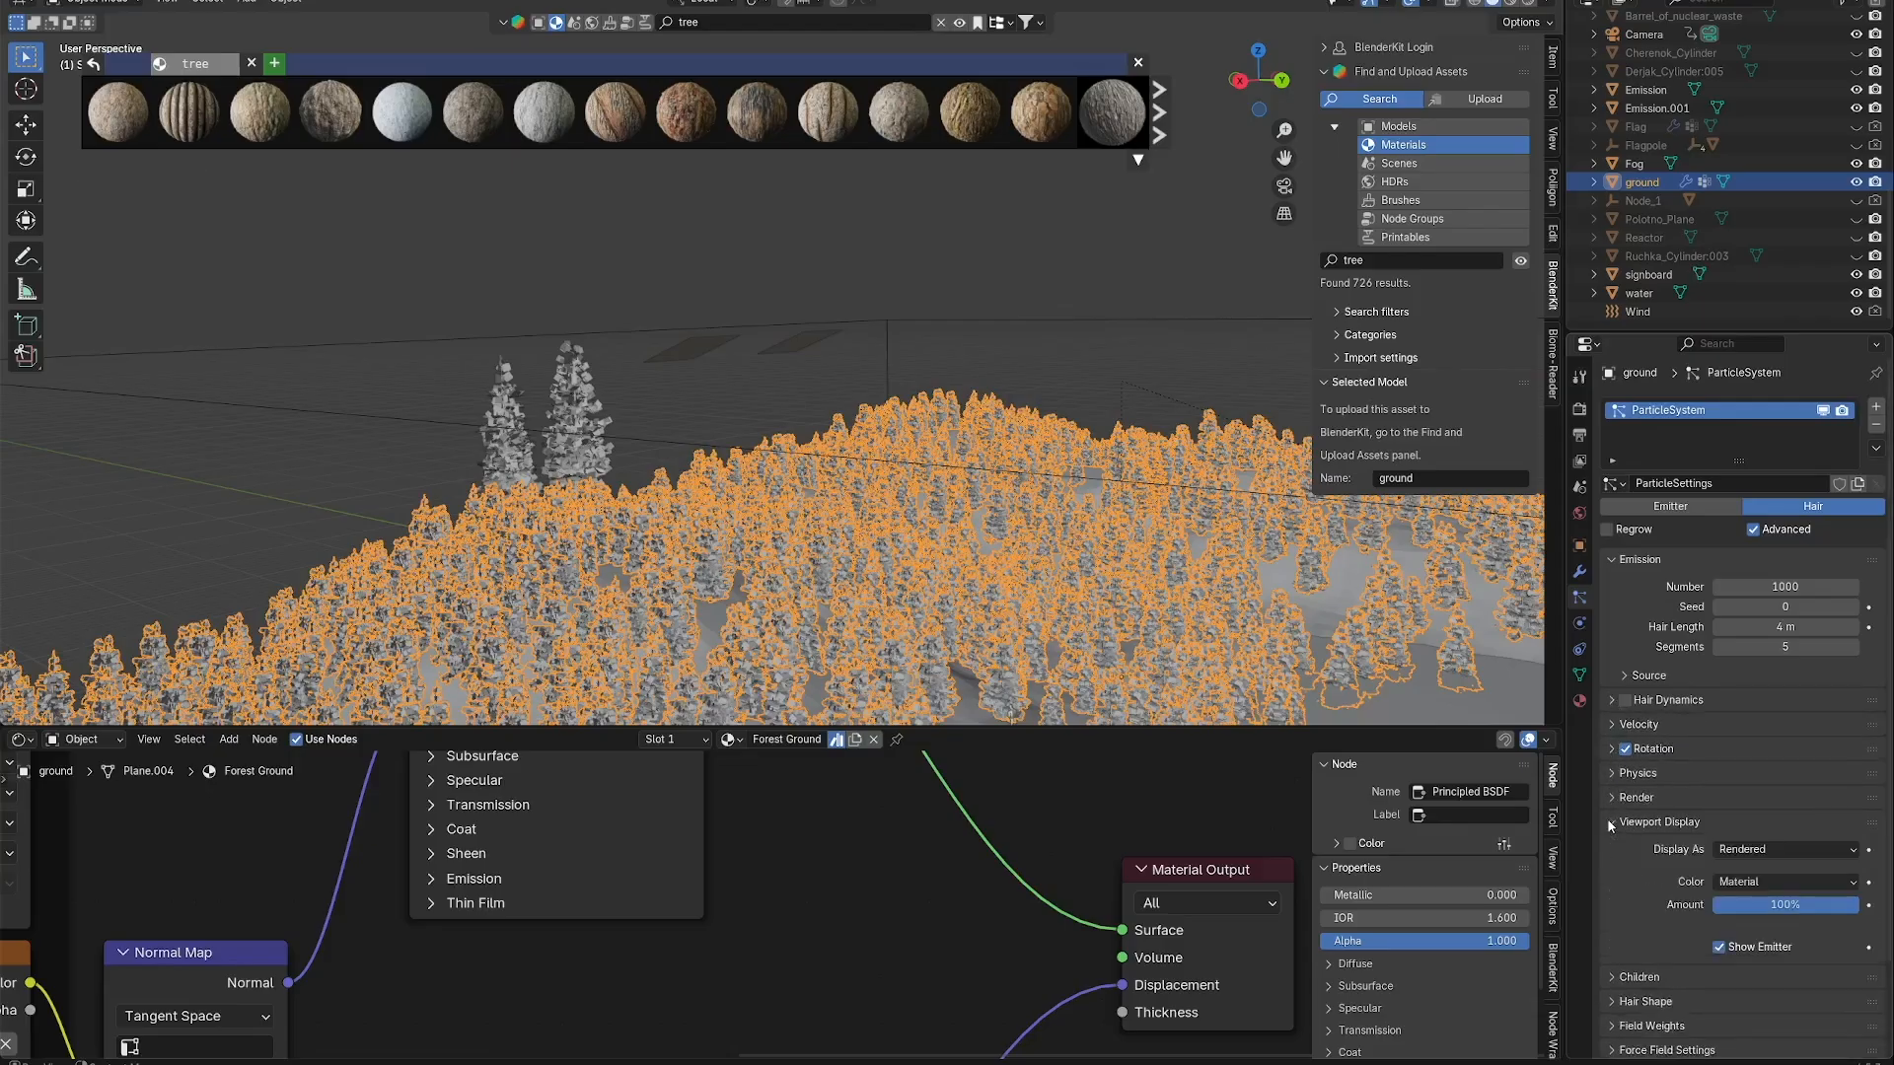
click(1611, 823)
click(1611, 797)
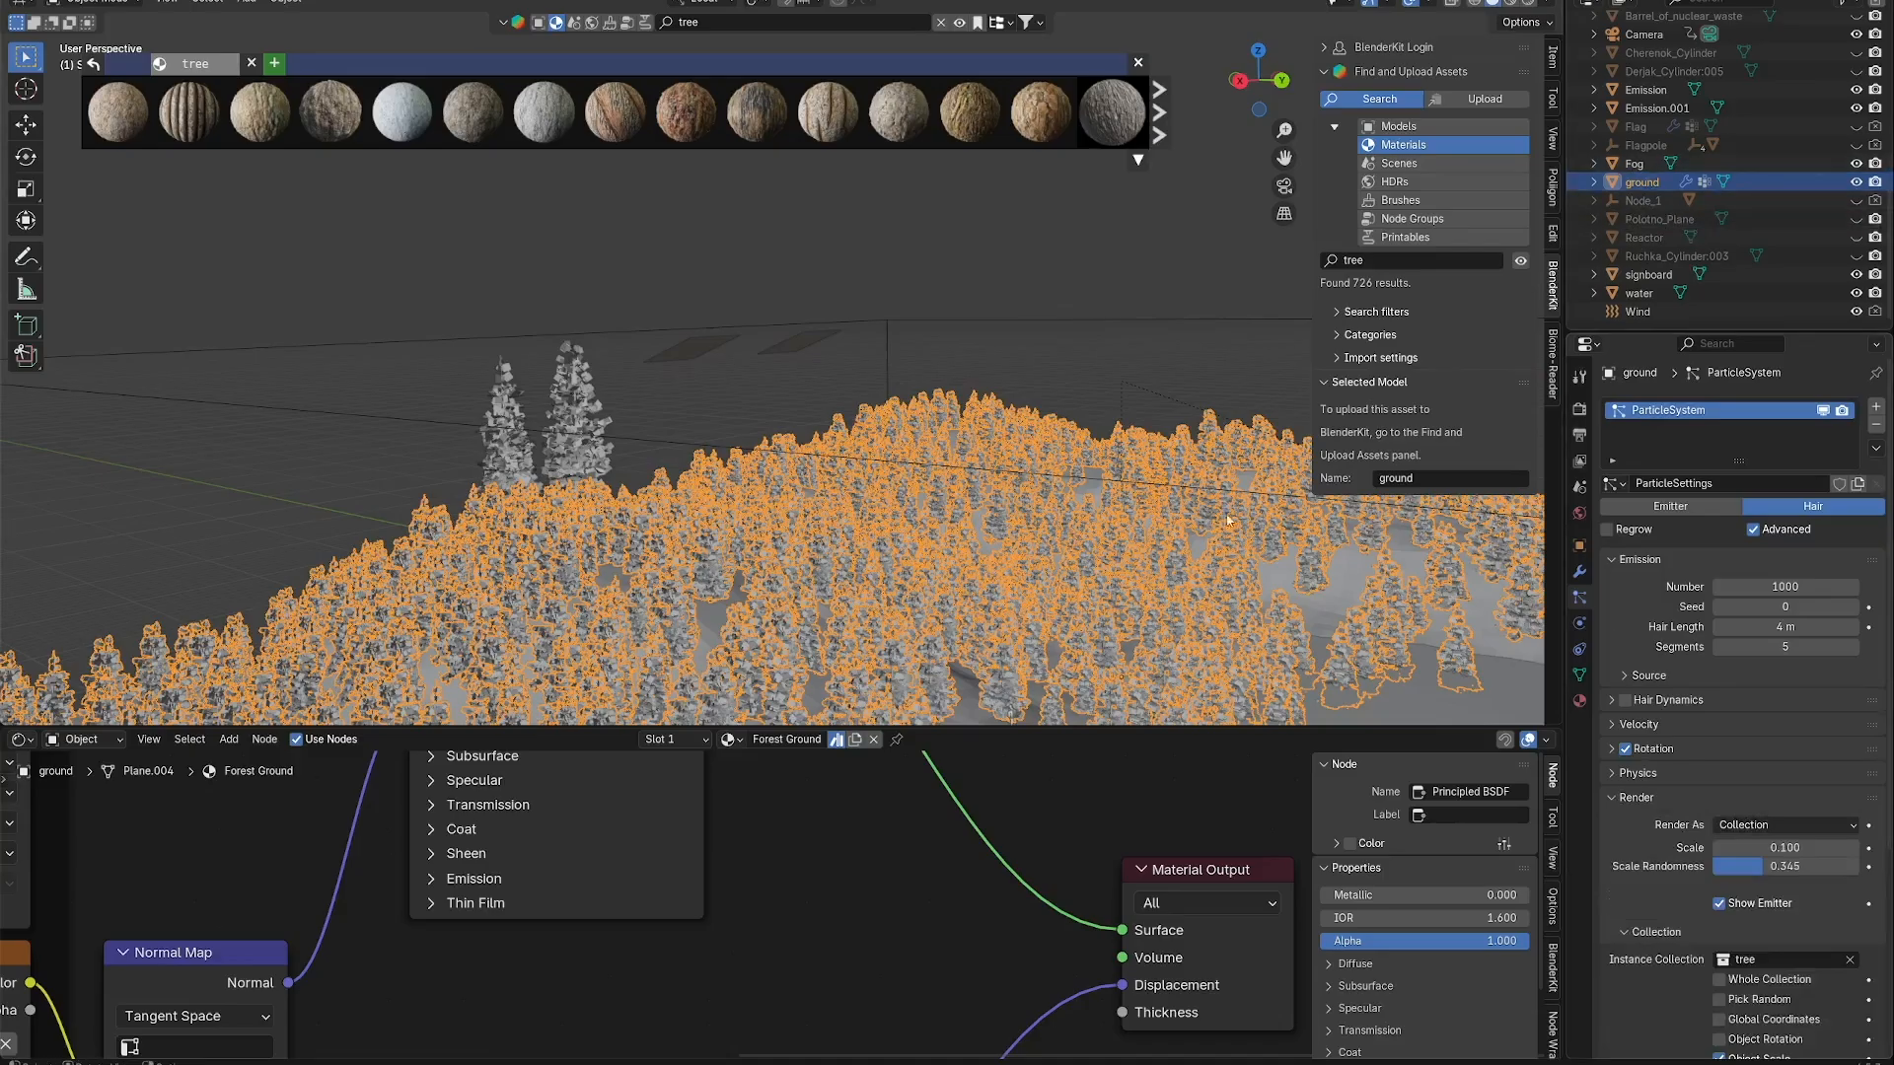
scroll(1144, 546, down, 2)
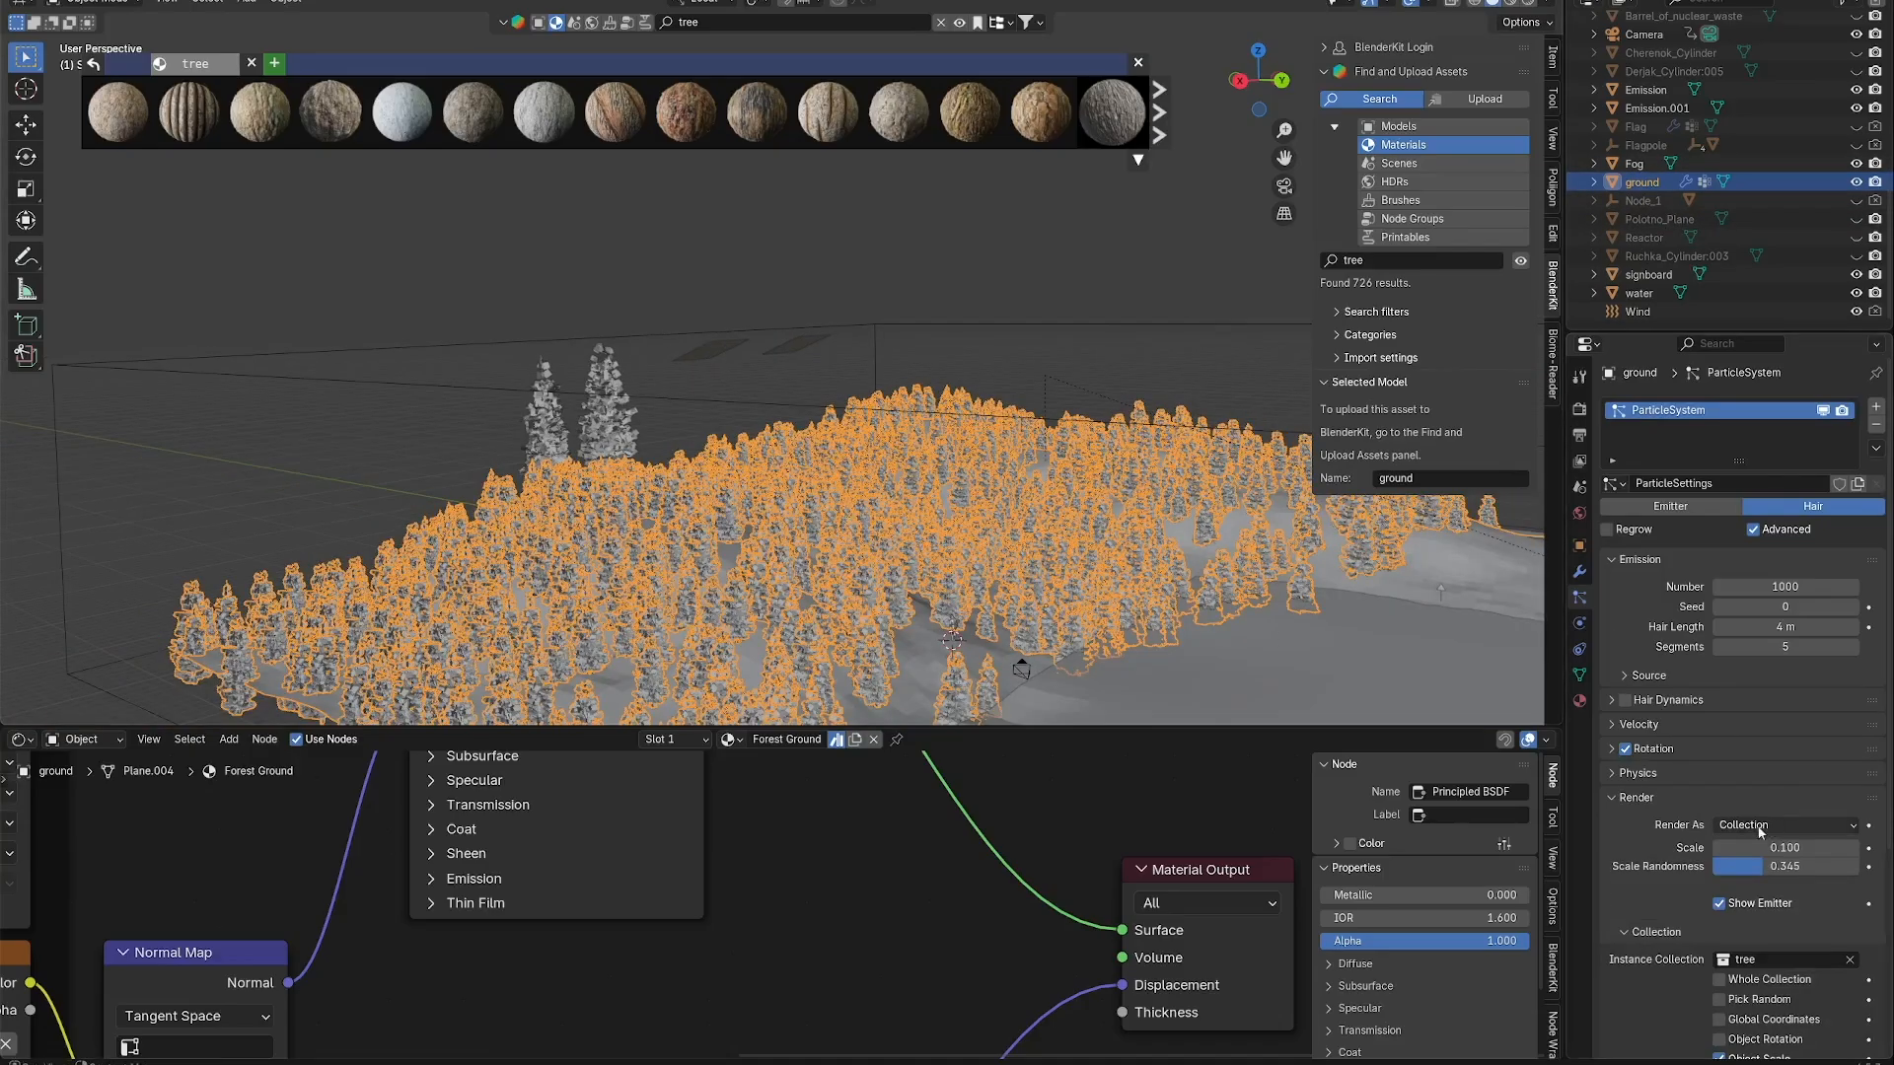
click(1763, 827)
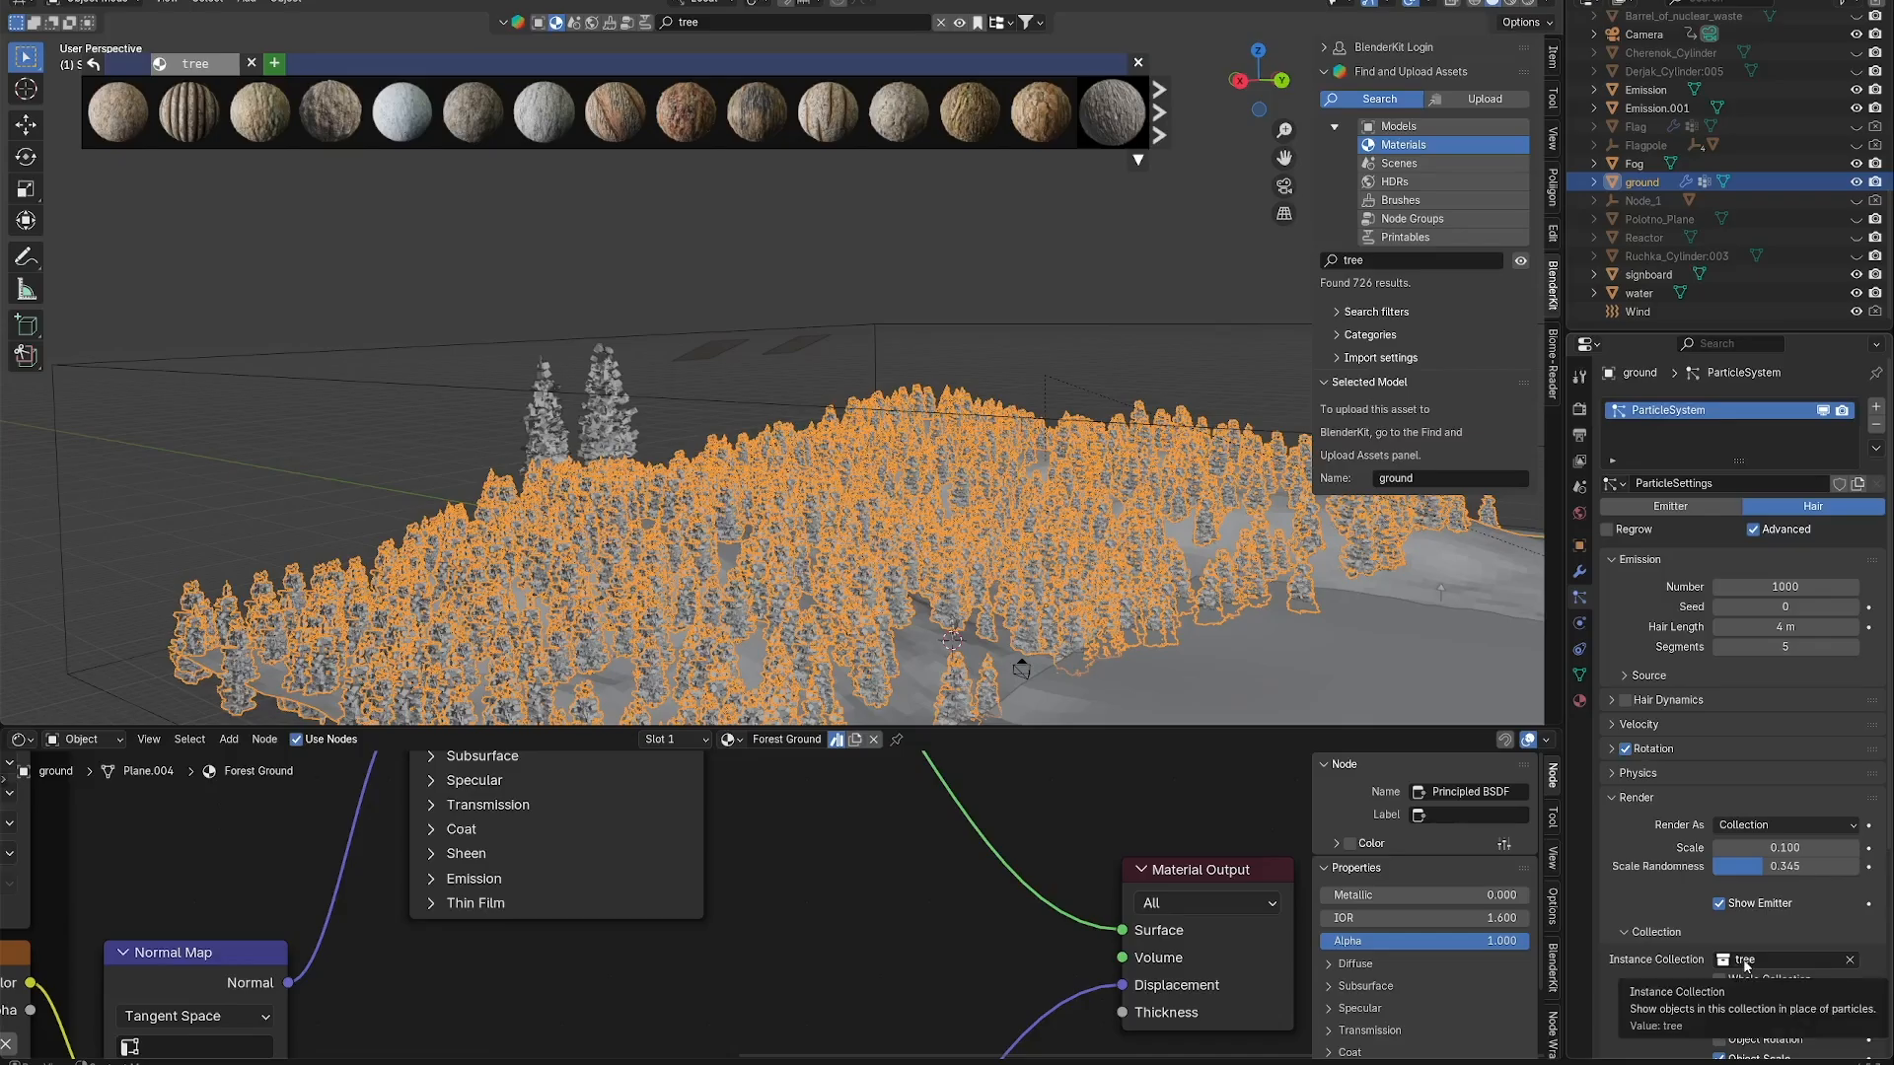
Check the mesh data of the tall and short evergreen source trees standing behind the forest.
click(603, 414)
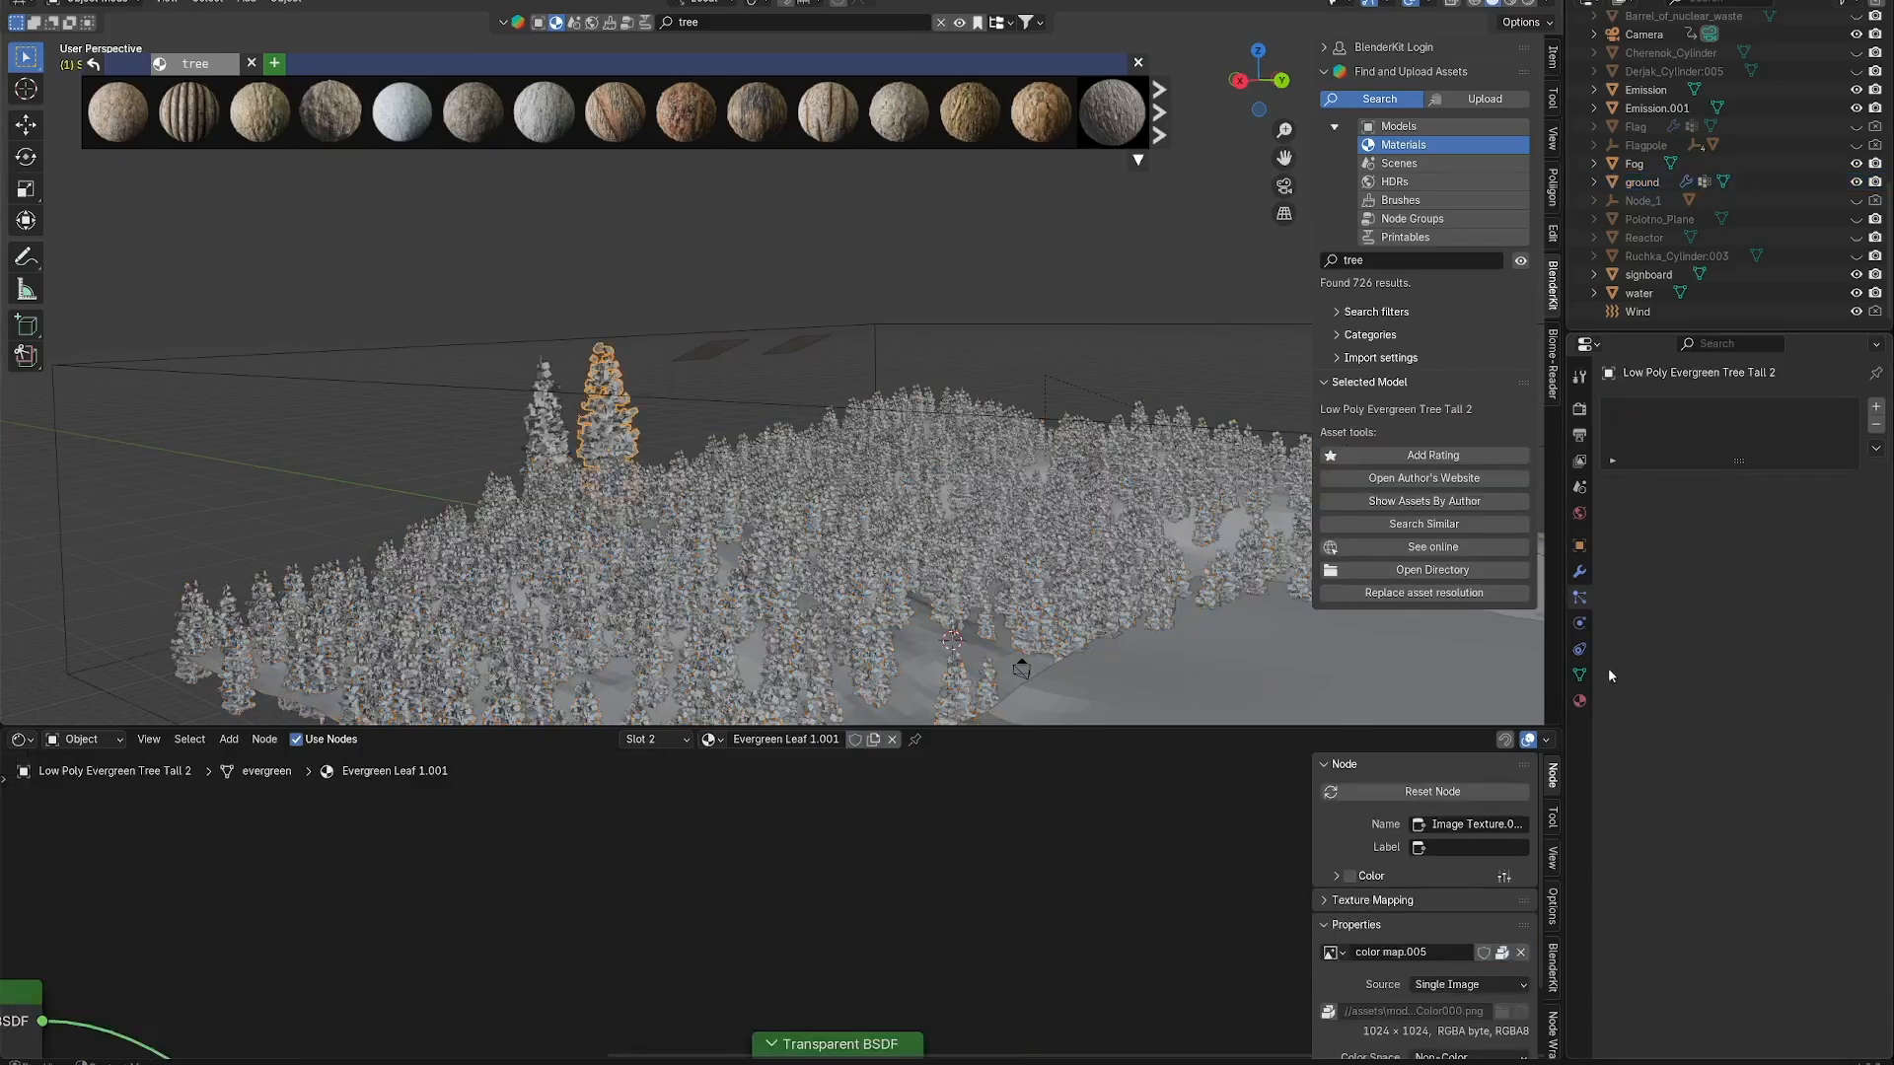
click(1579, 676)
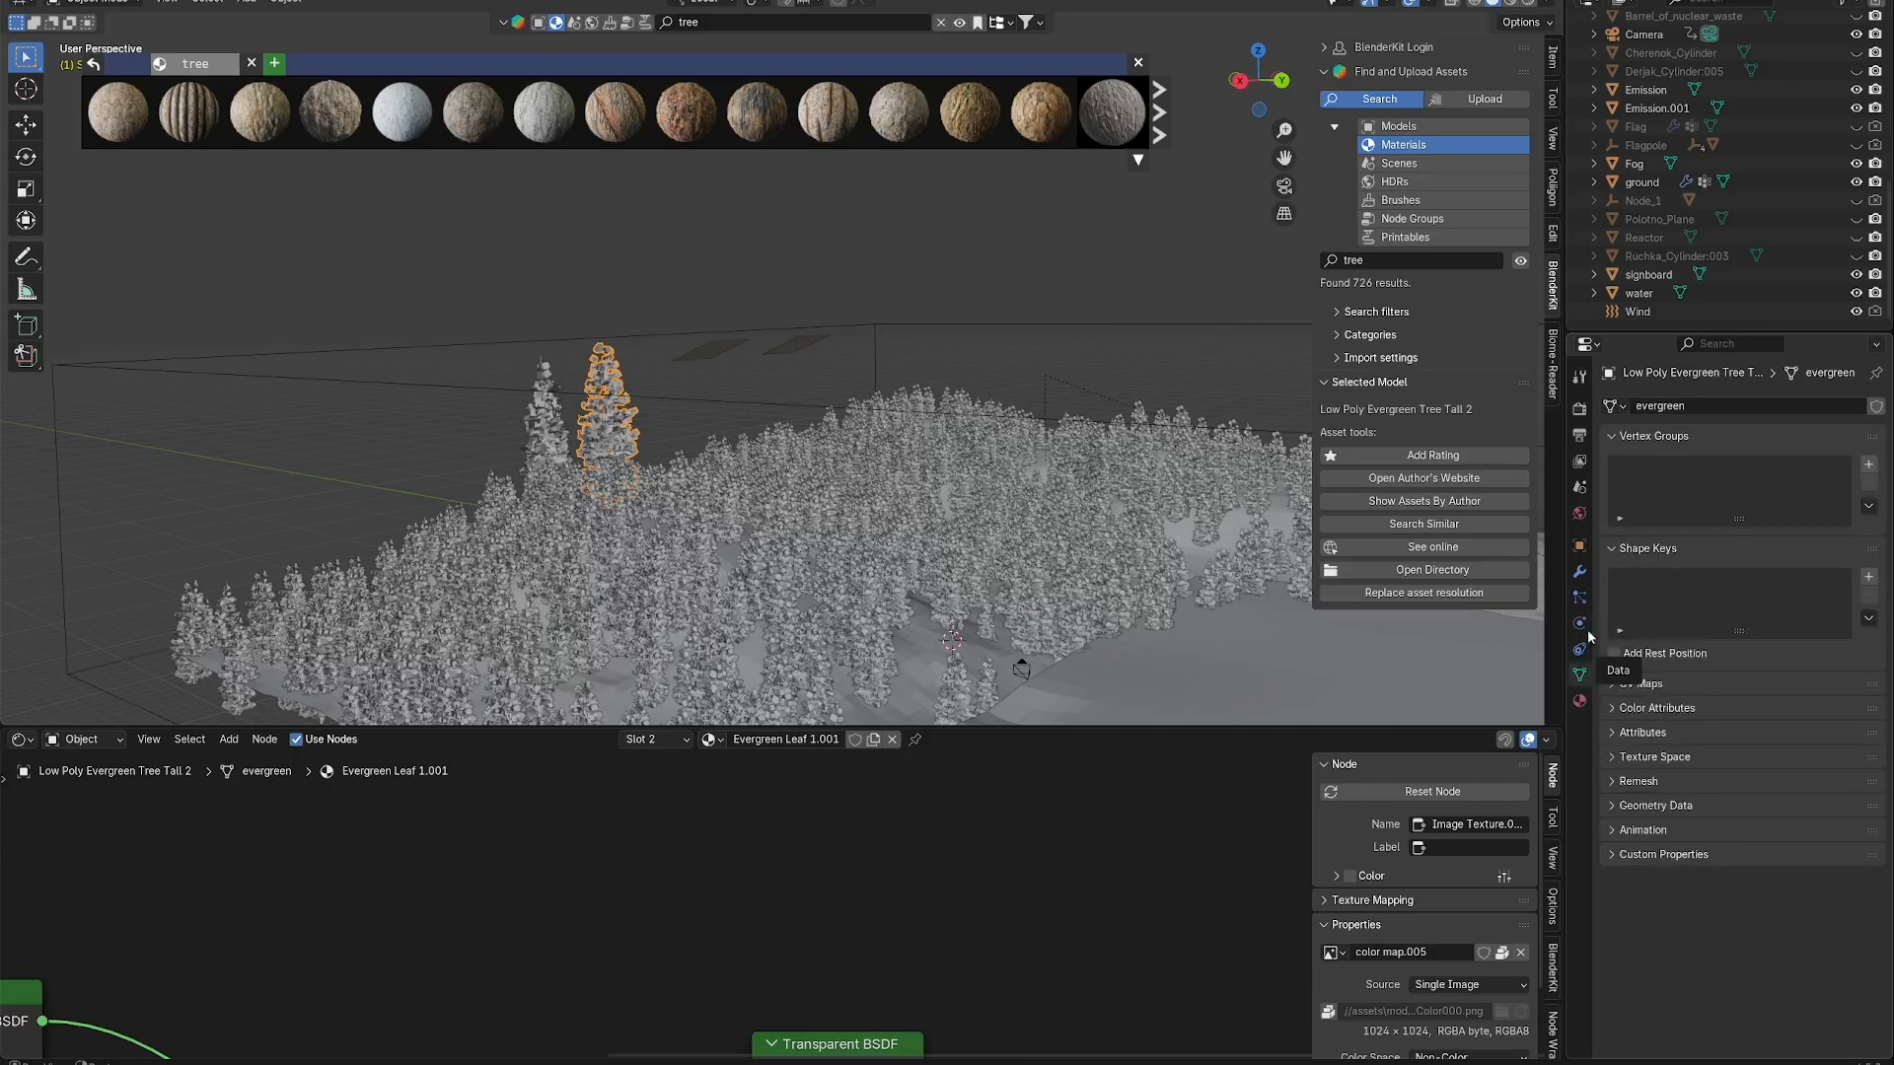
click(529, 430)
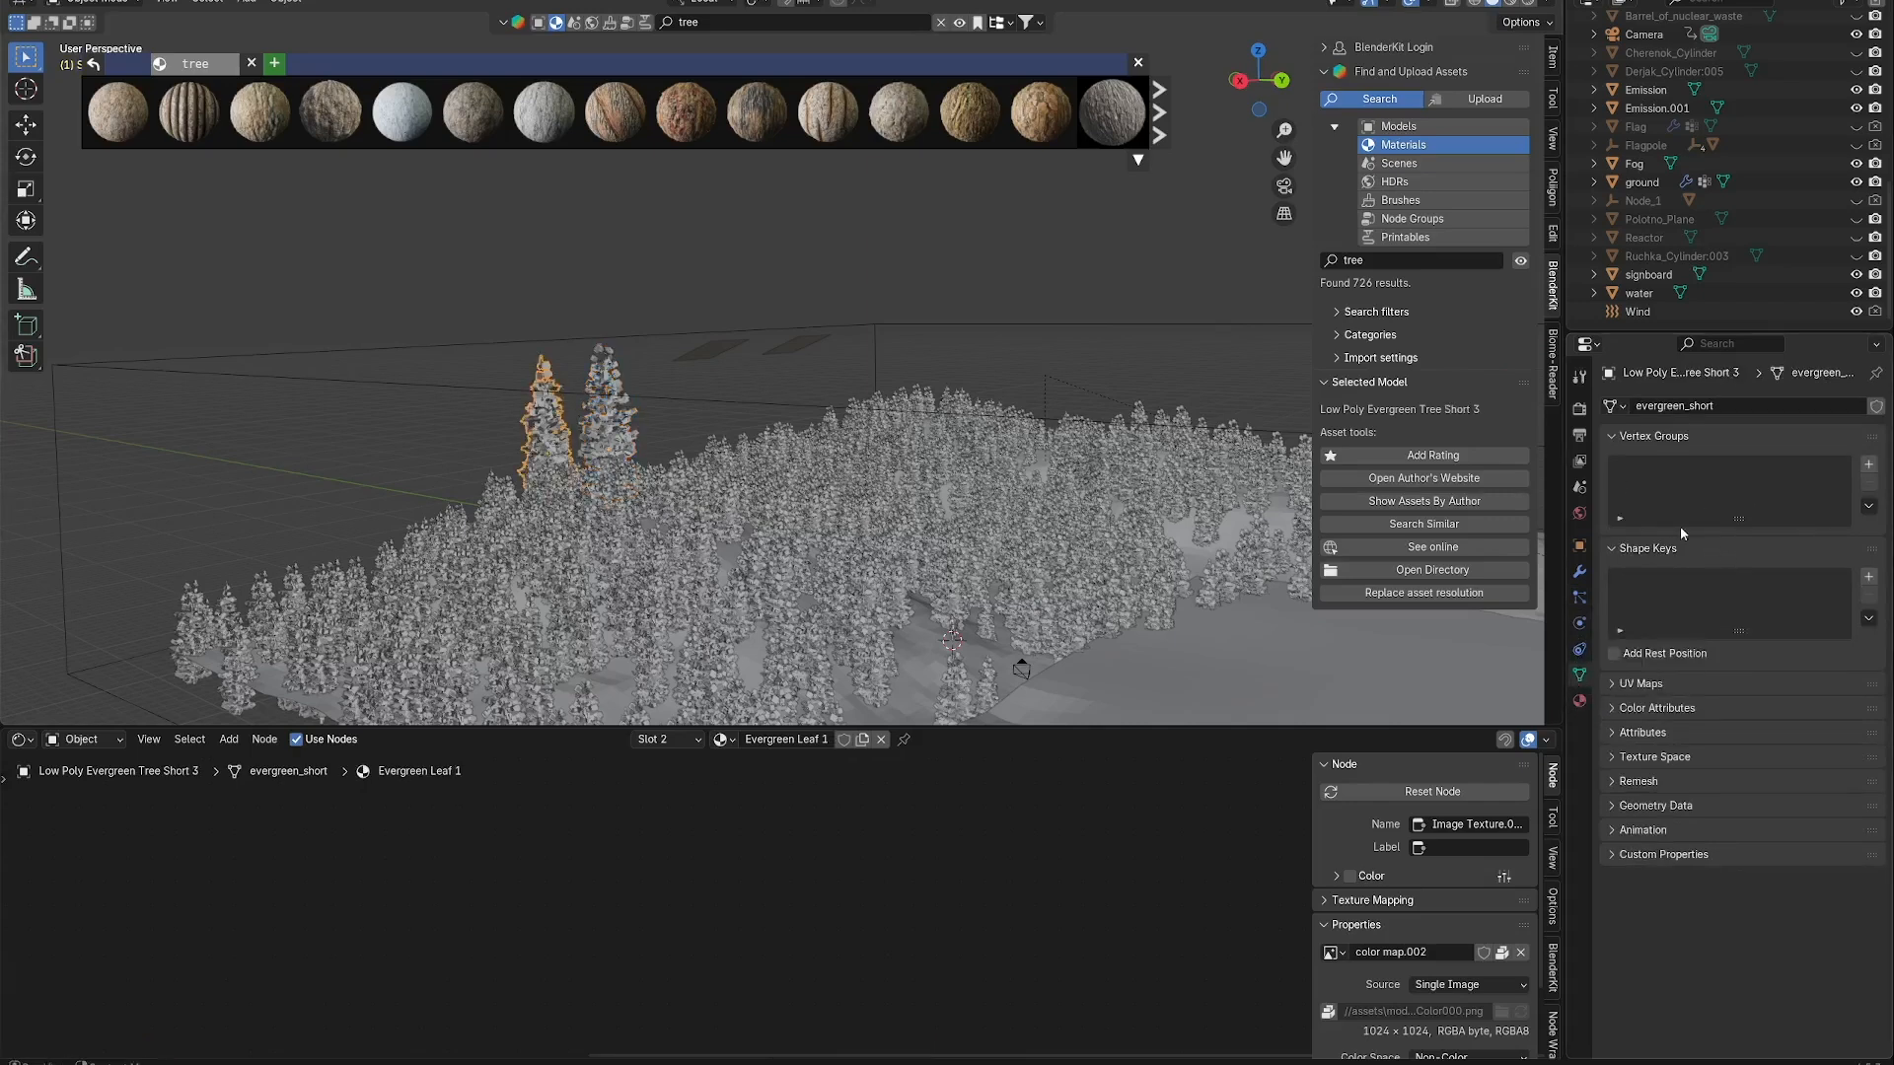
click(622, 431)
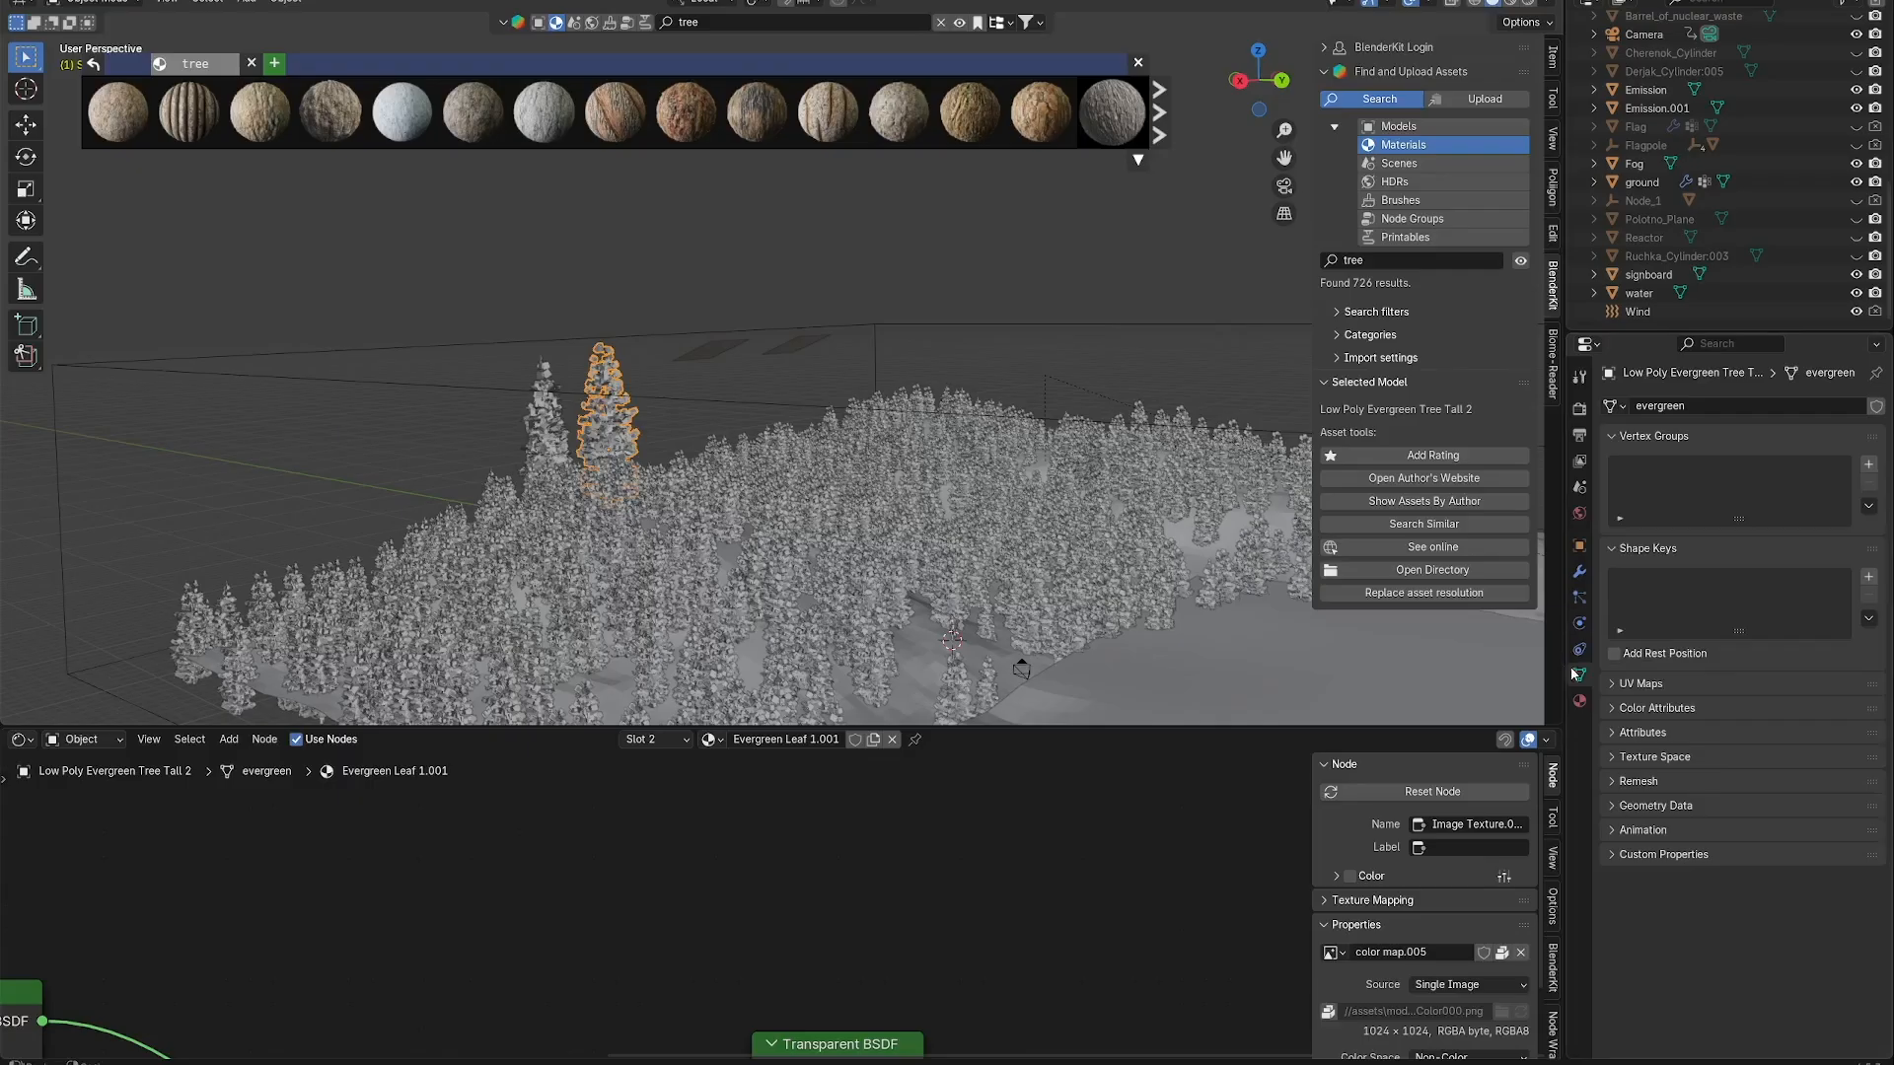
Select the ground and examine its vertex group and how the scattered trees are distributed across the terrain.
scroll(1004, 664, down, 3)
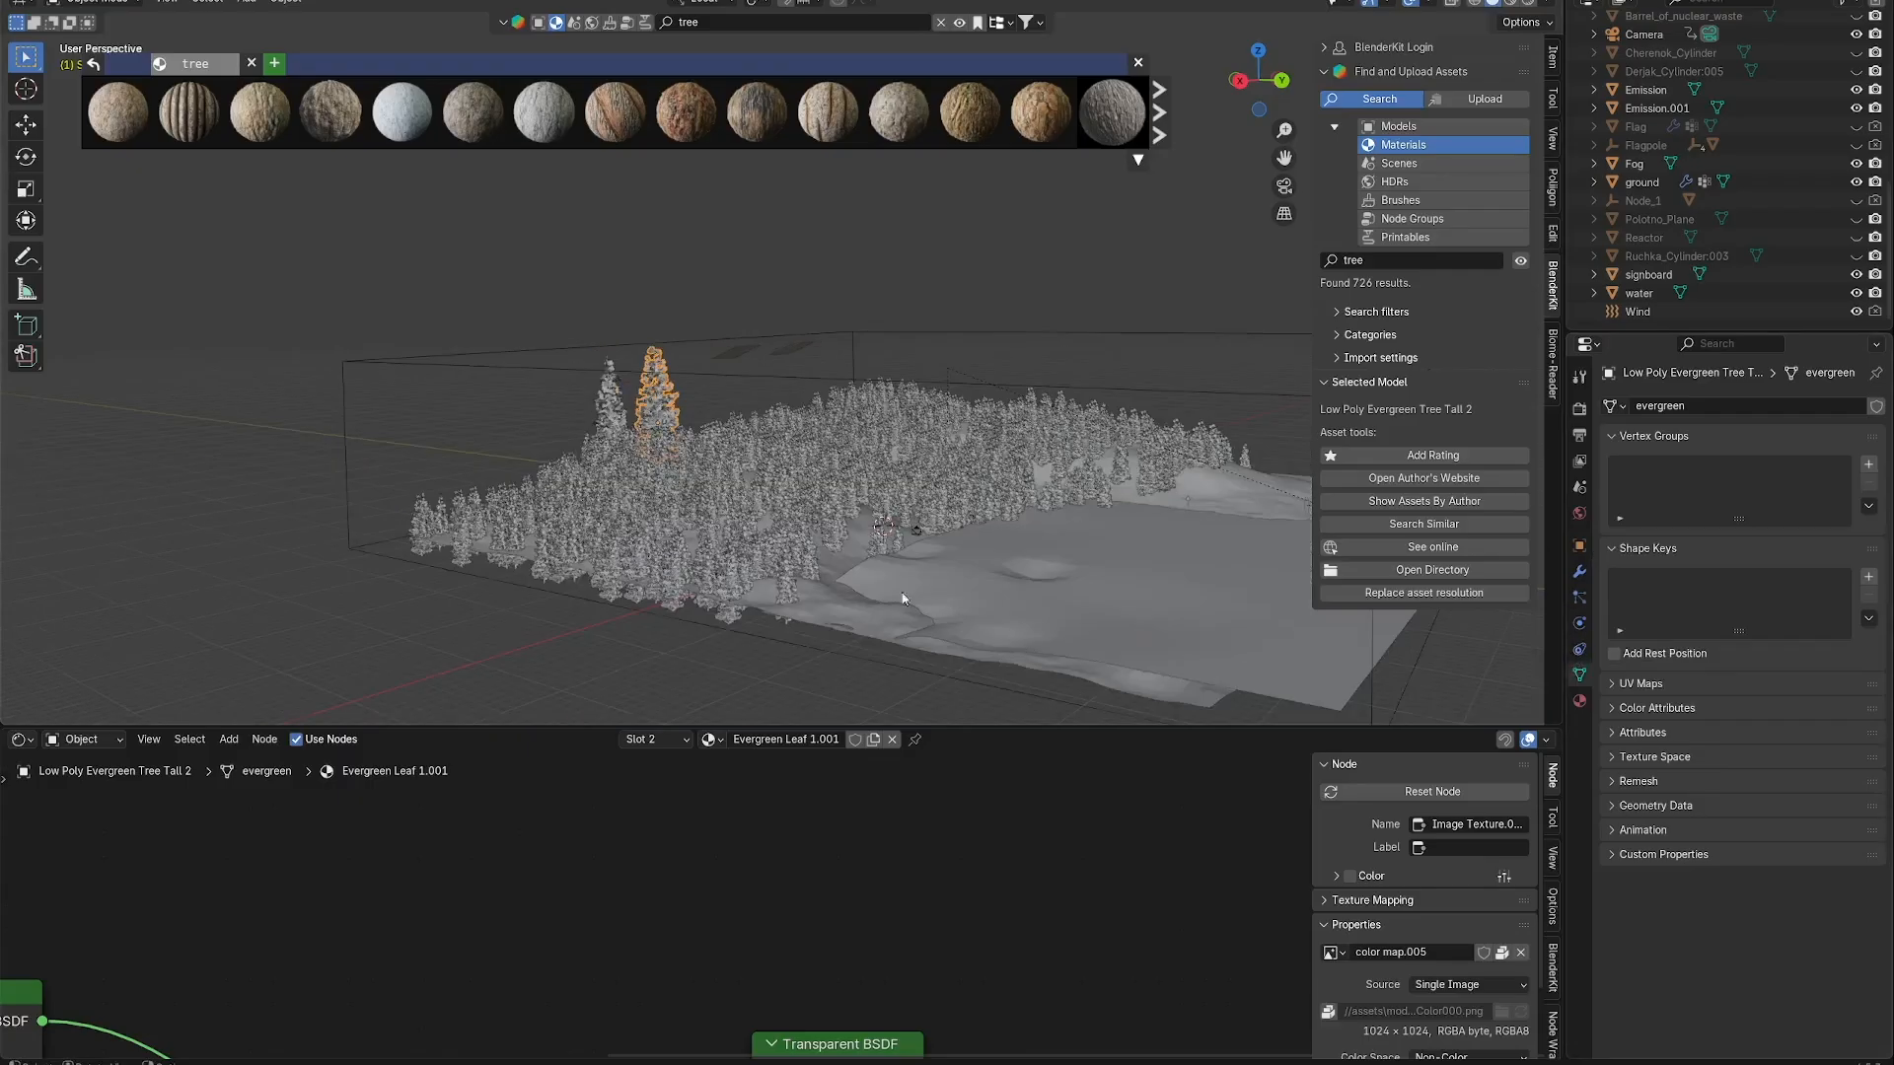
click(834, 603)
middle_drag(871, 600, 821, 627)
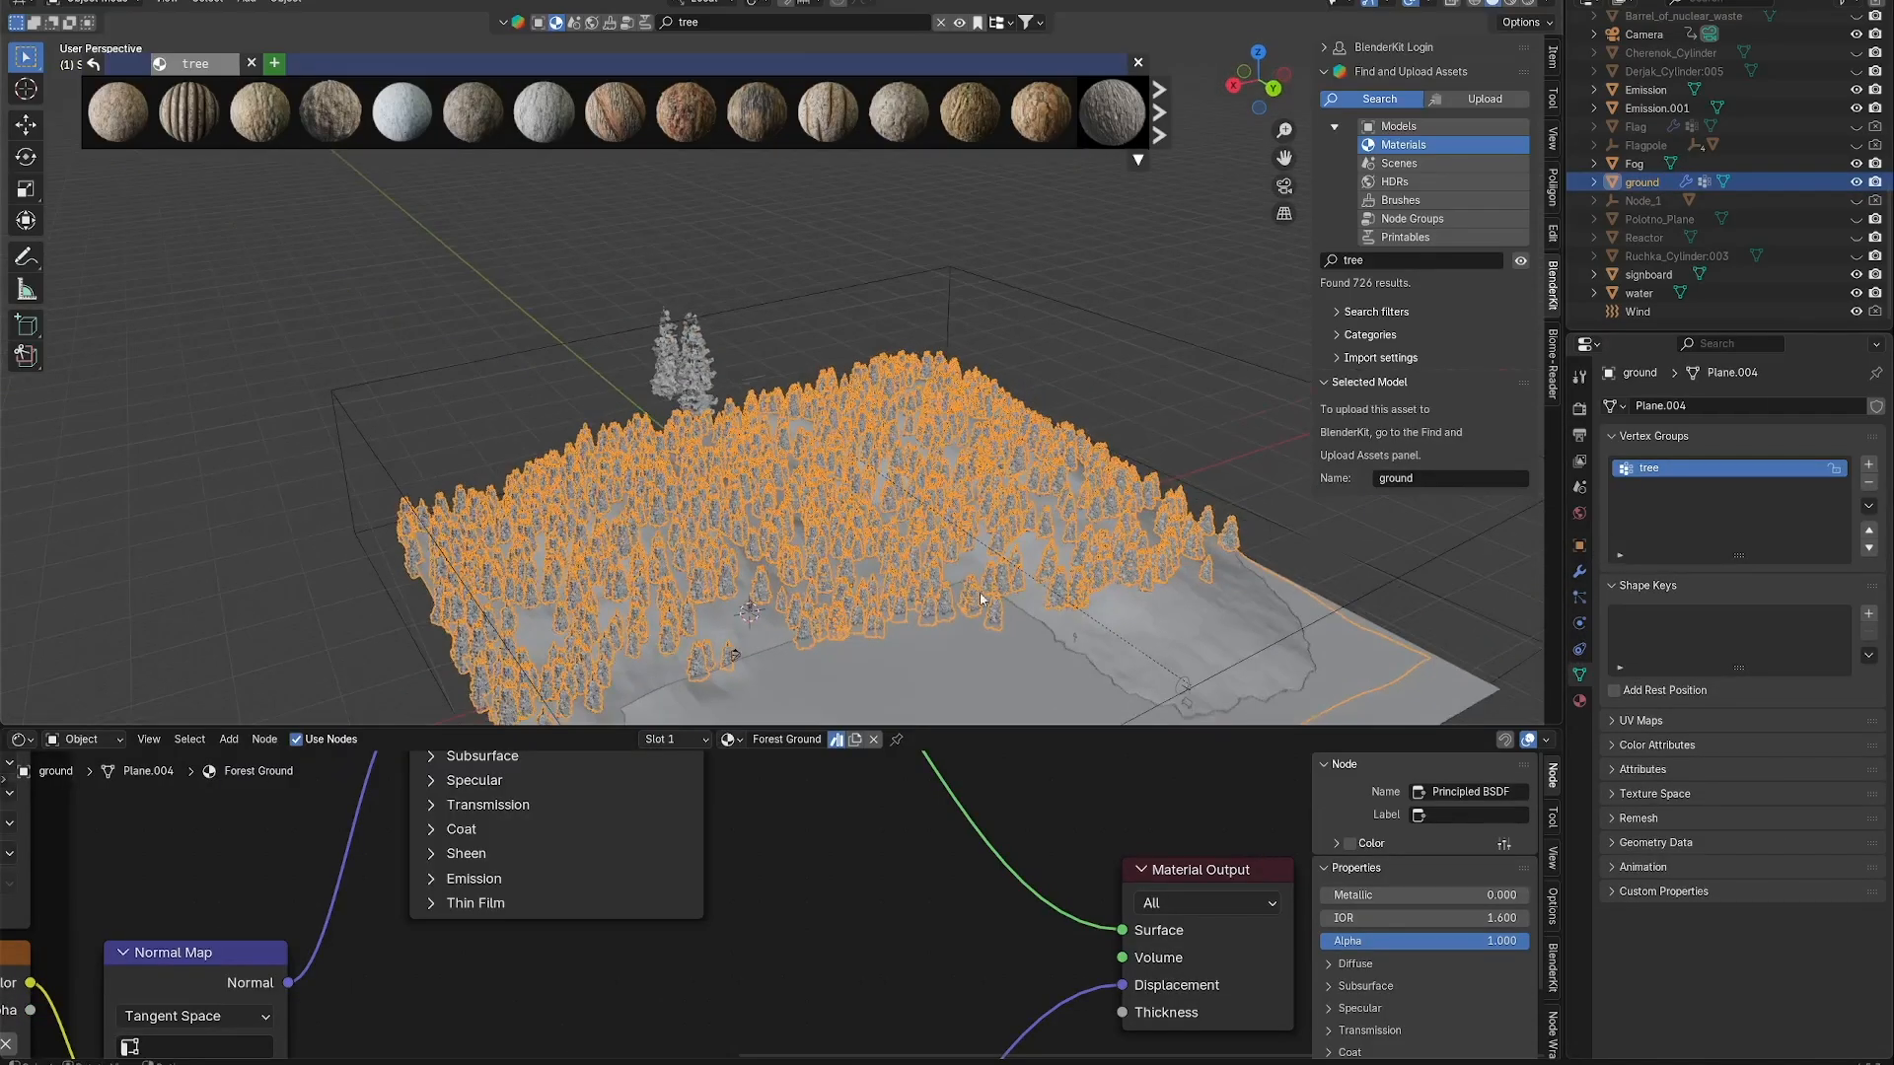
middle_drag(981, 595, 917, 530)
scroll(1056, 505, up, 3)
scroll(1050, 488, down, 4)
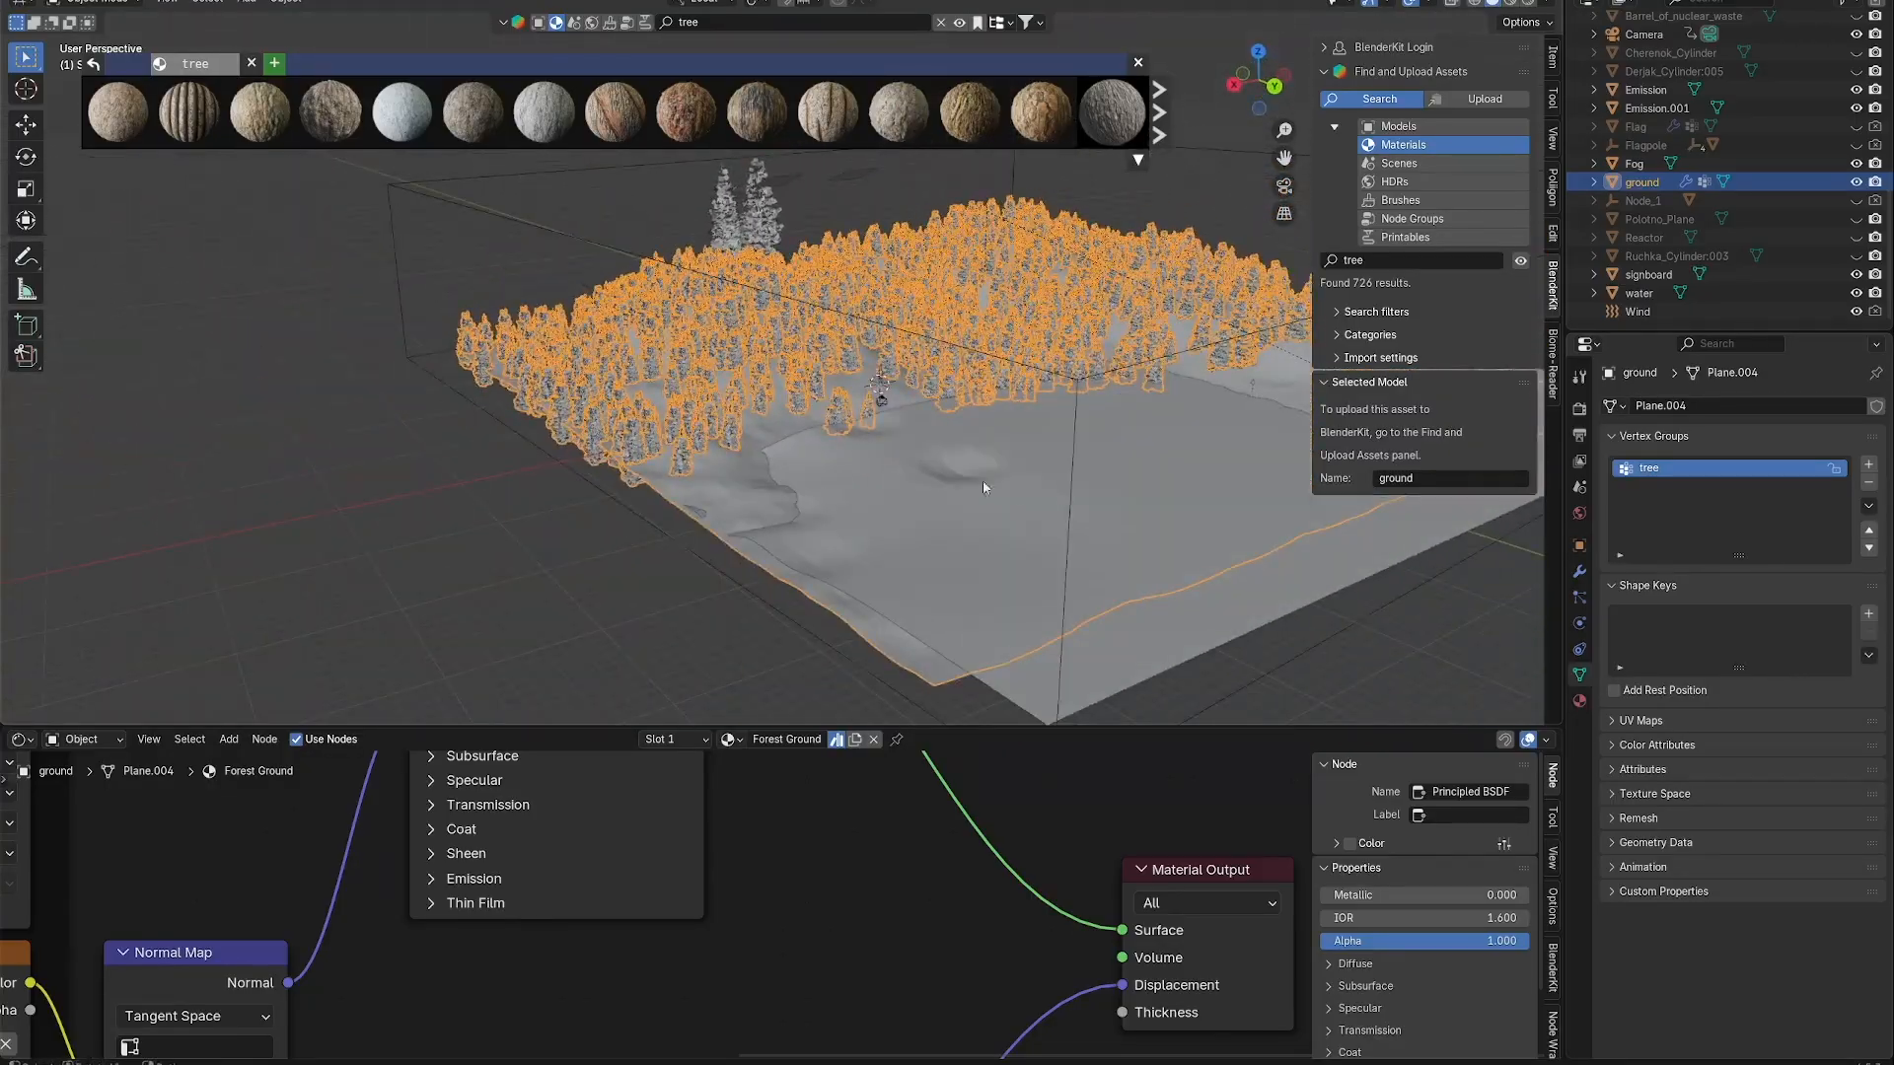
middle_drag(1051, 487, 829, 538)
scroll(1803, 158, up, 3)
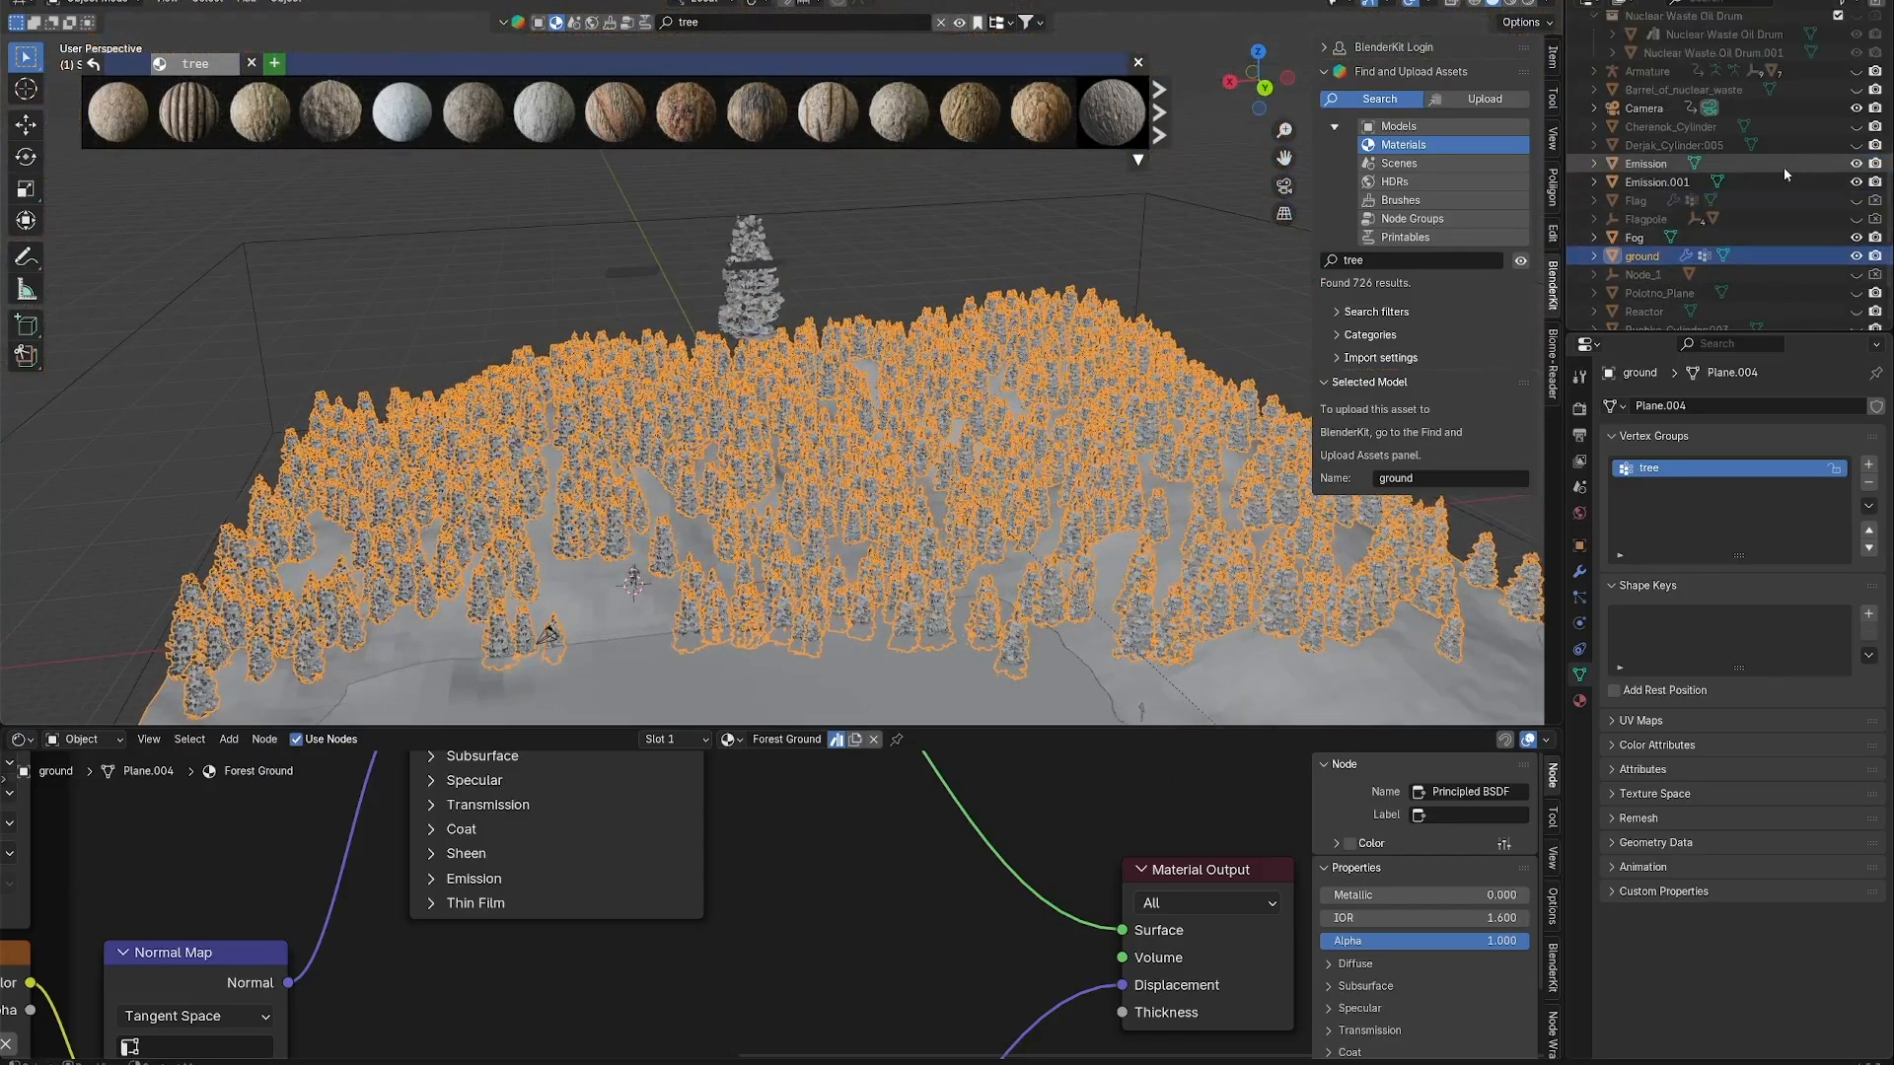
Unhide the Cherenok_Cylinder, Derjak_Cylinder.005 and Reactor objects in the viewport.
scroll(1783, 169, up, 3)
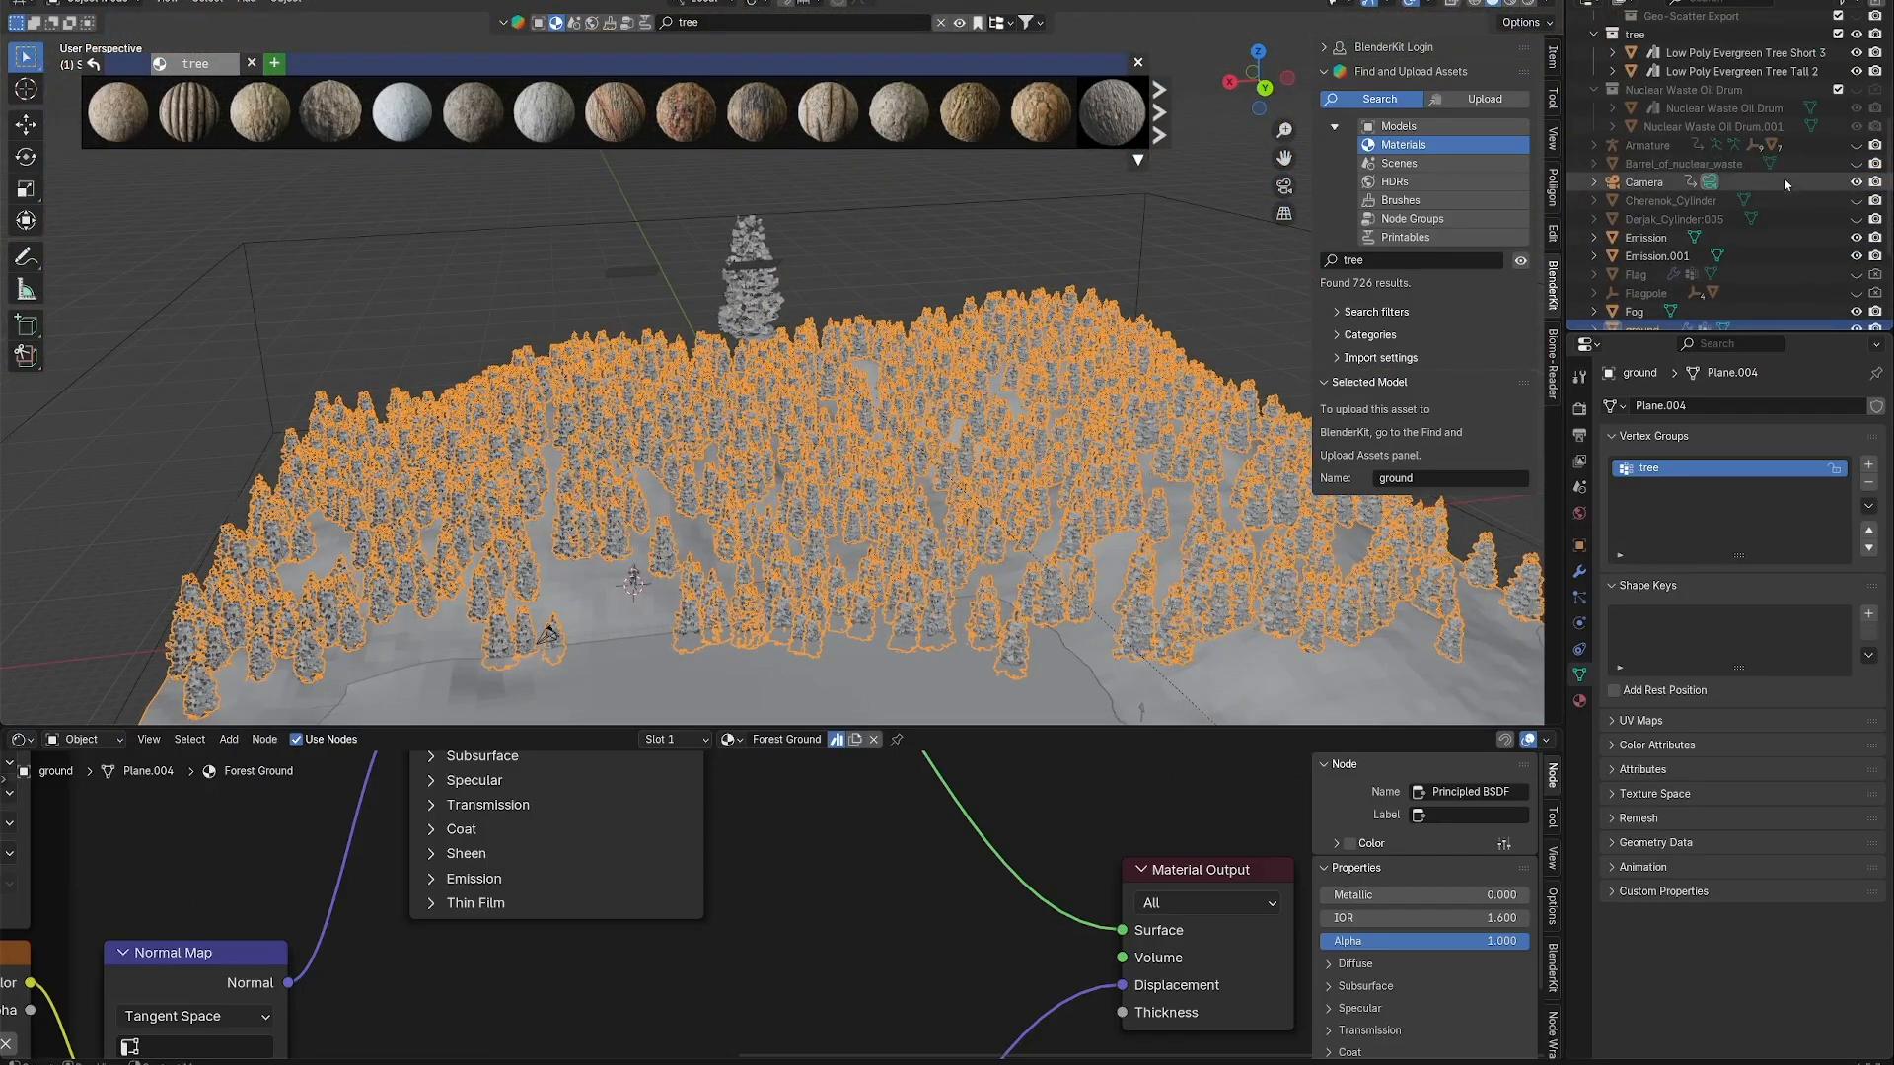
click(1855, 201)
click(1856, 219)
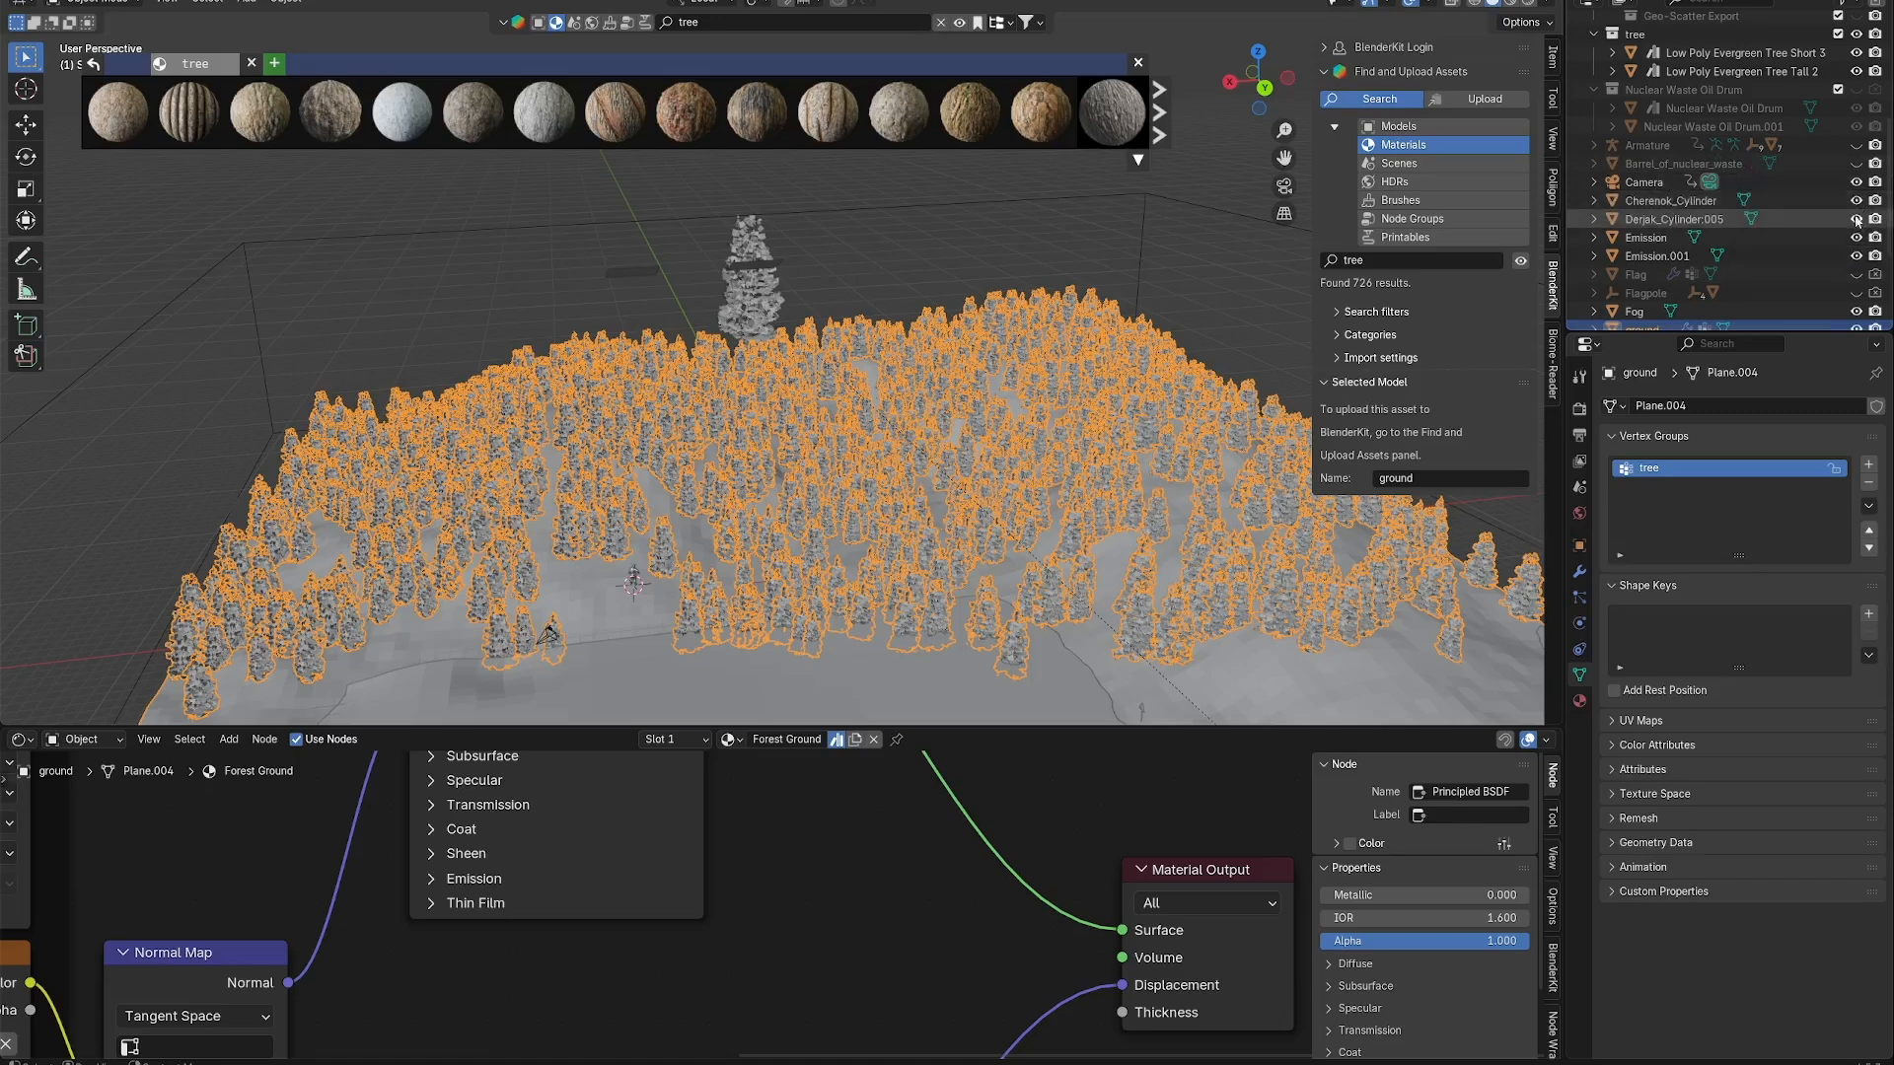
scroll(1849, 209, down, 5)
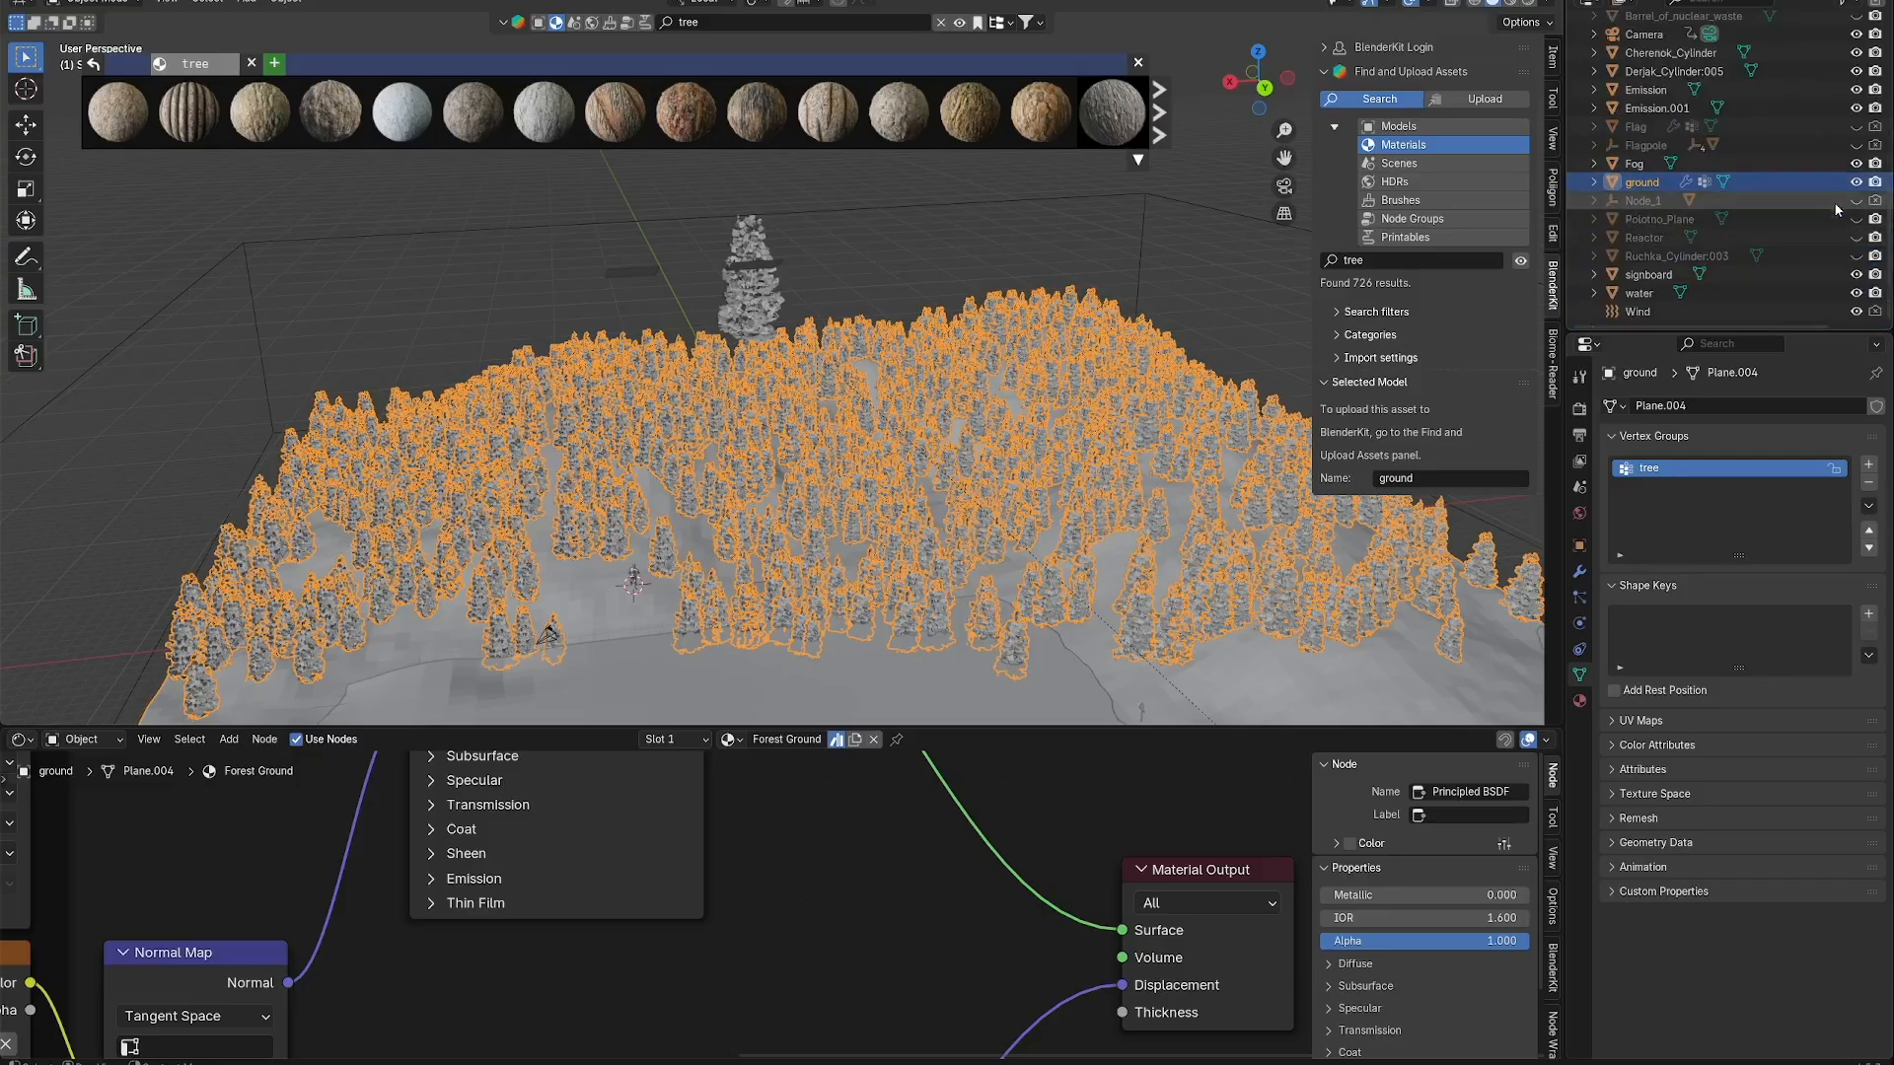
click(1855, 238)
View the reactor among the trees from several angles and close the BlenderKit material results bar.
scroll(1054, 395, up, 4)
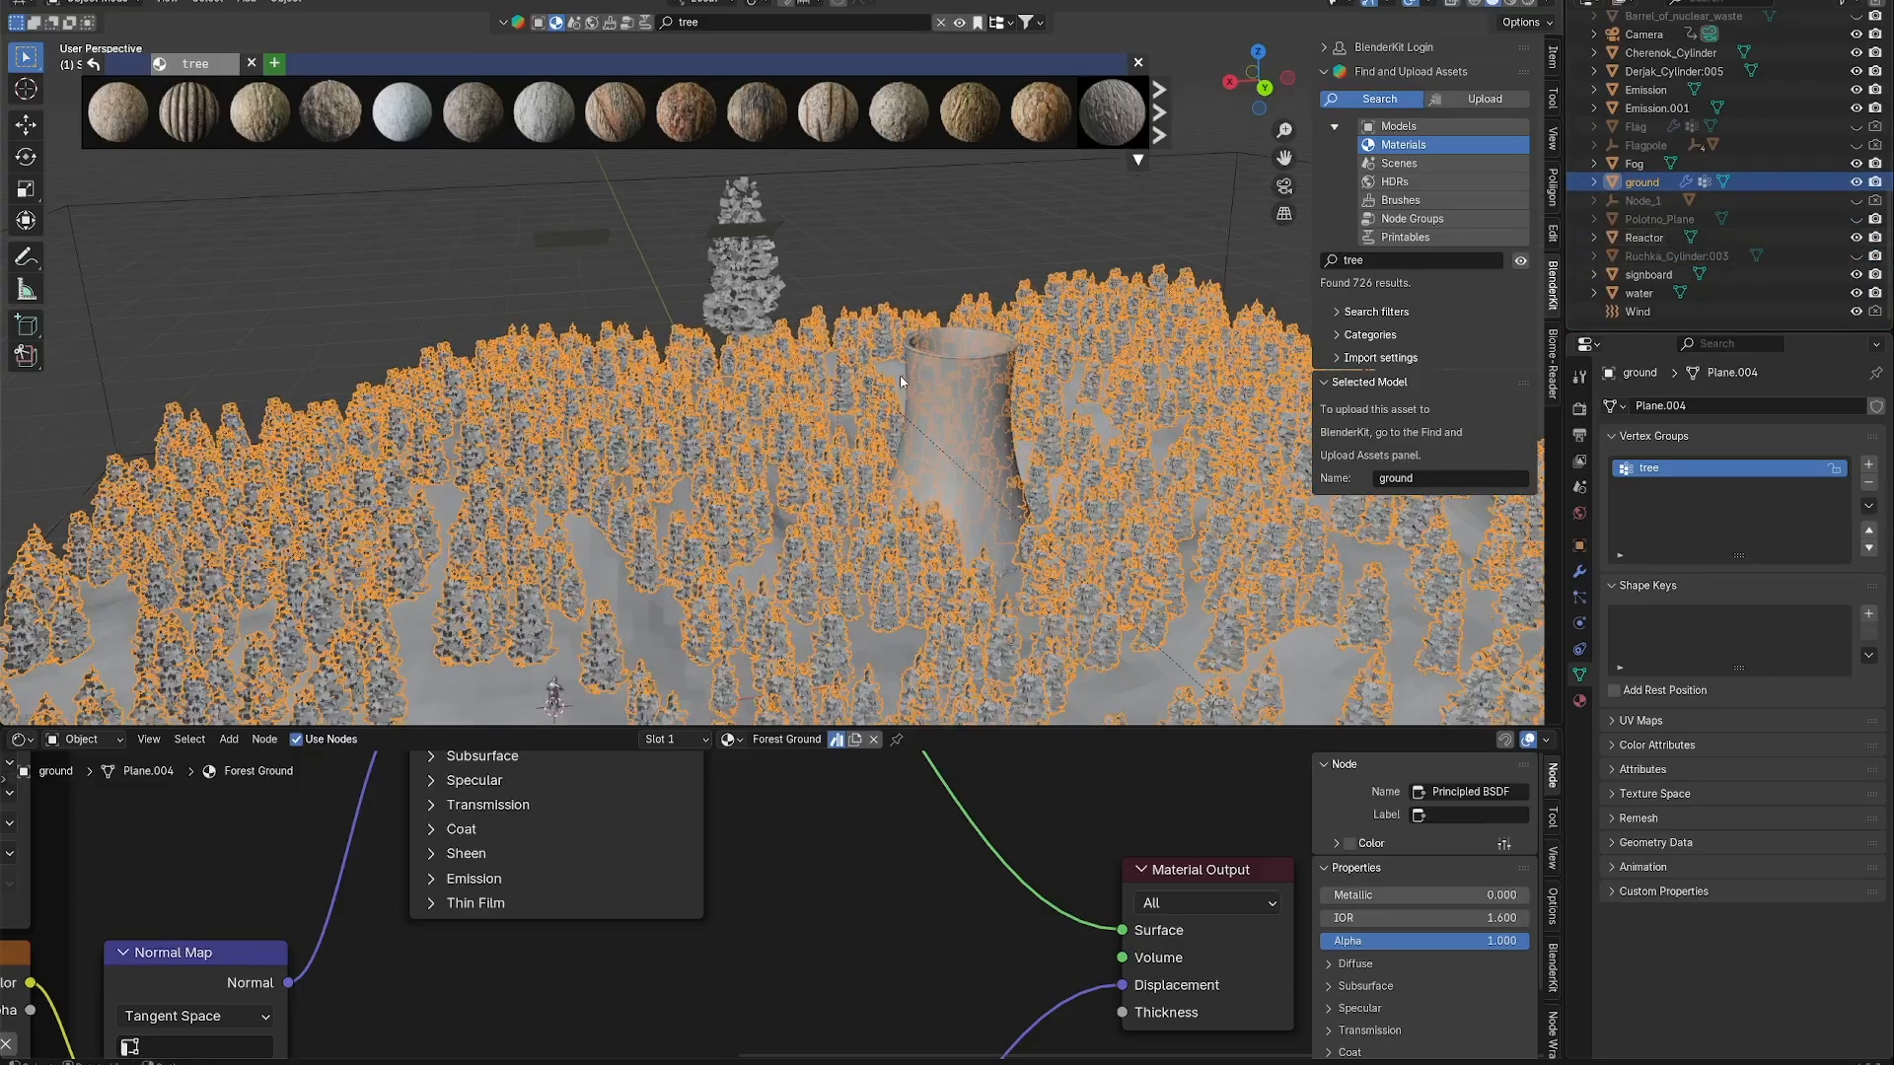
middle_drag(1054, 395, 828, 462)
scroll(829, 462, down, 2)
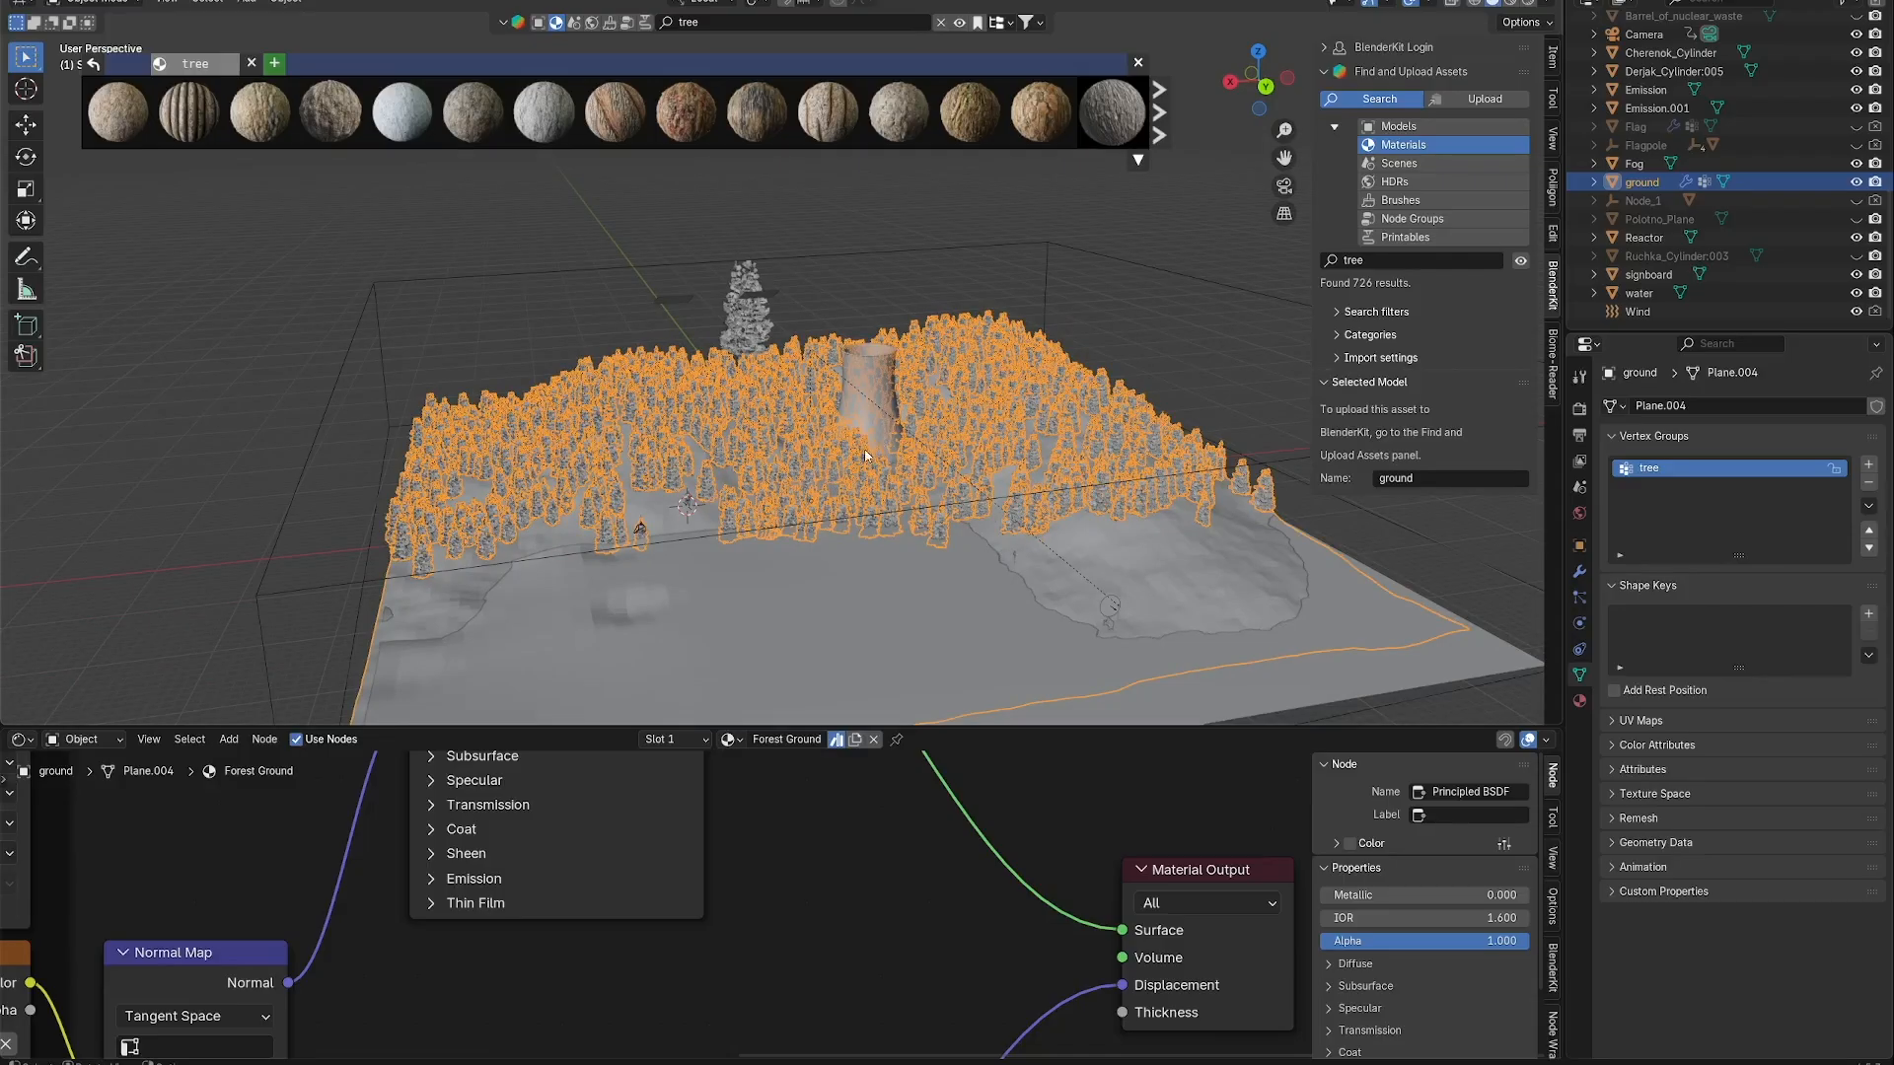
mouse_move(861, 439)
middle_down()
mouse_move(857, 409)
mouse_move(855, 443)
middle_up()
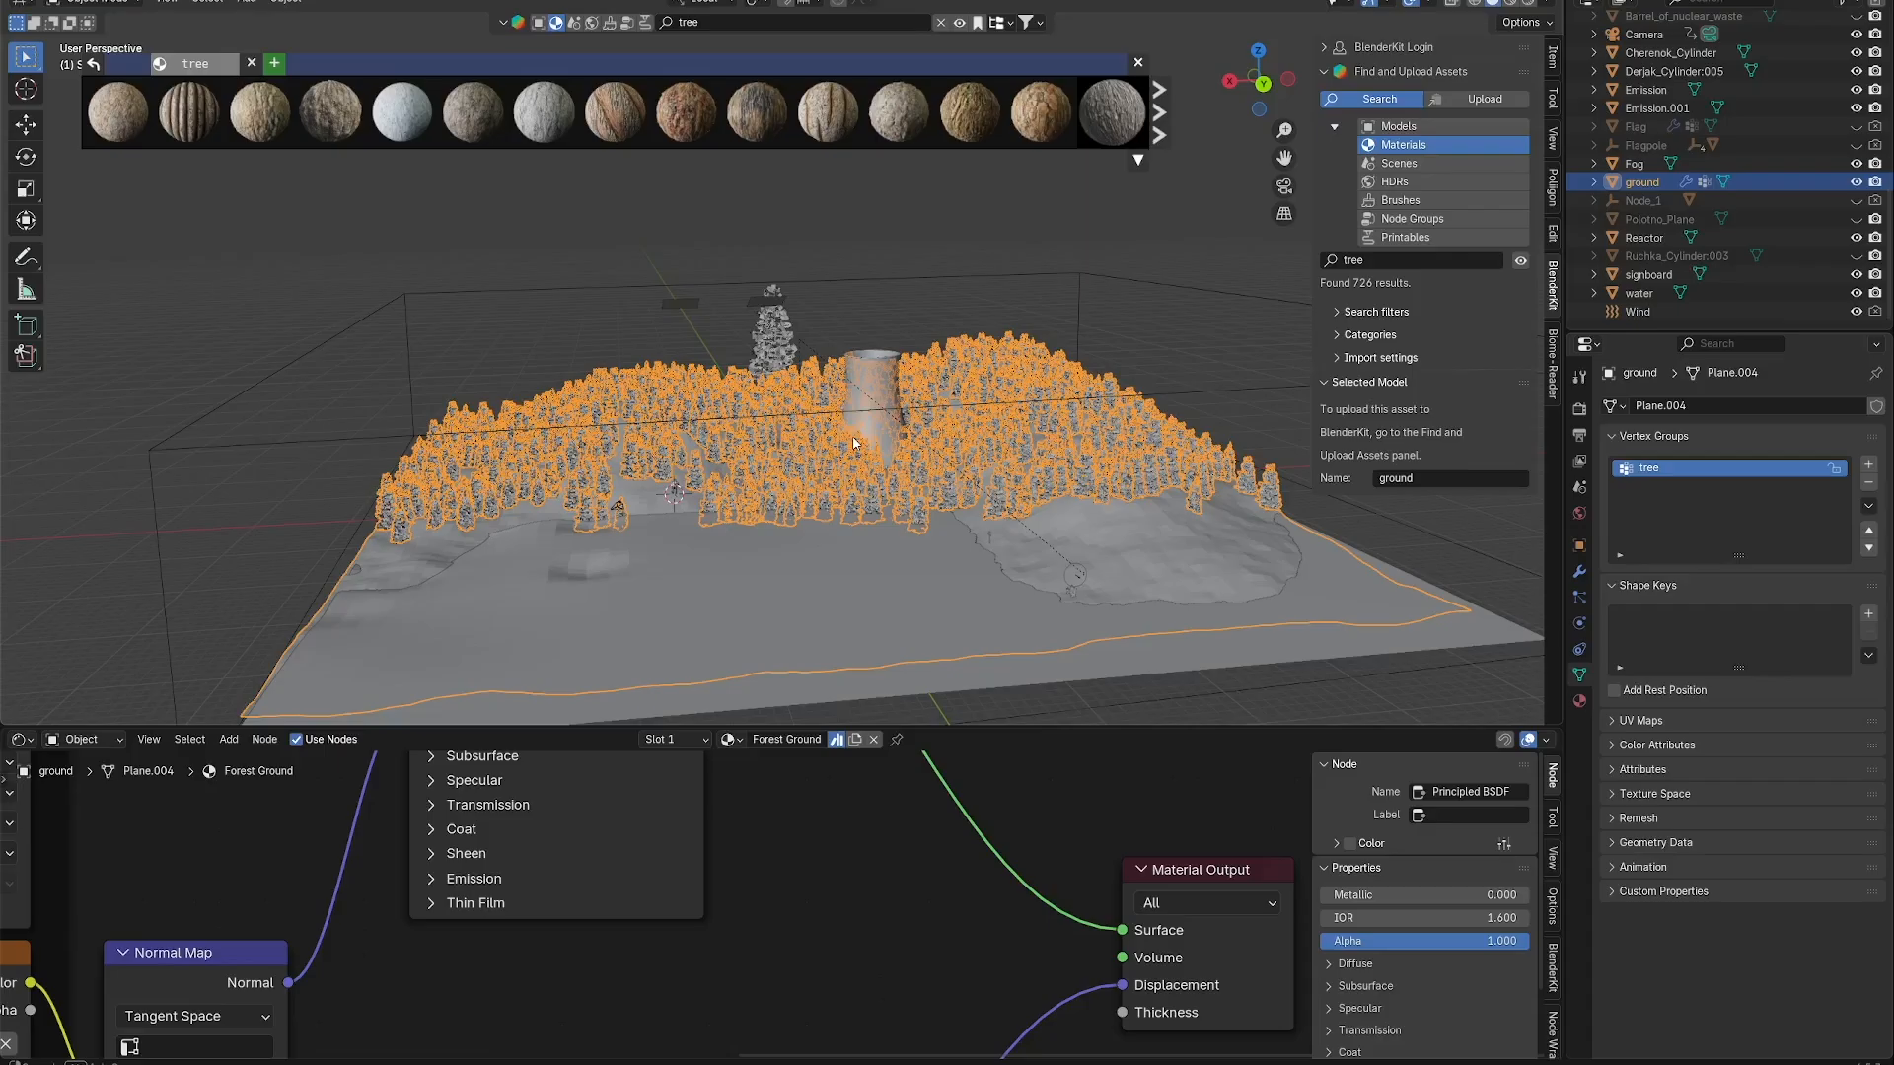
mouse_move(1112, 93)
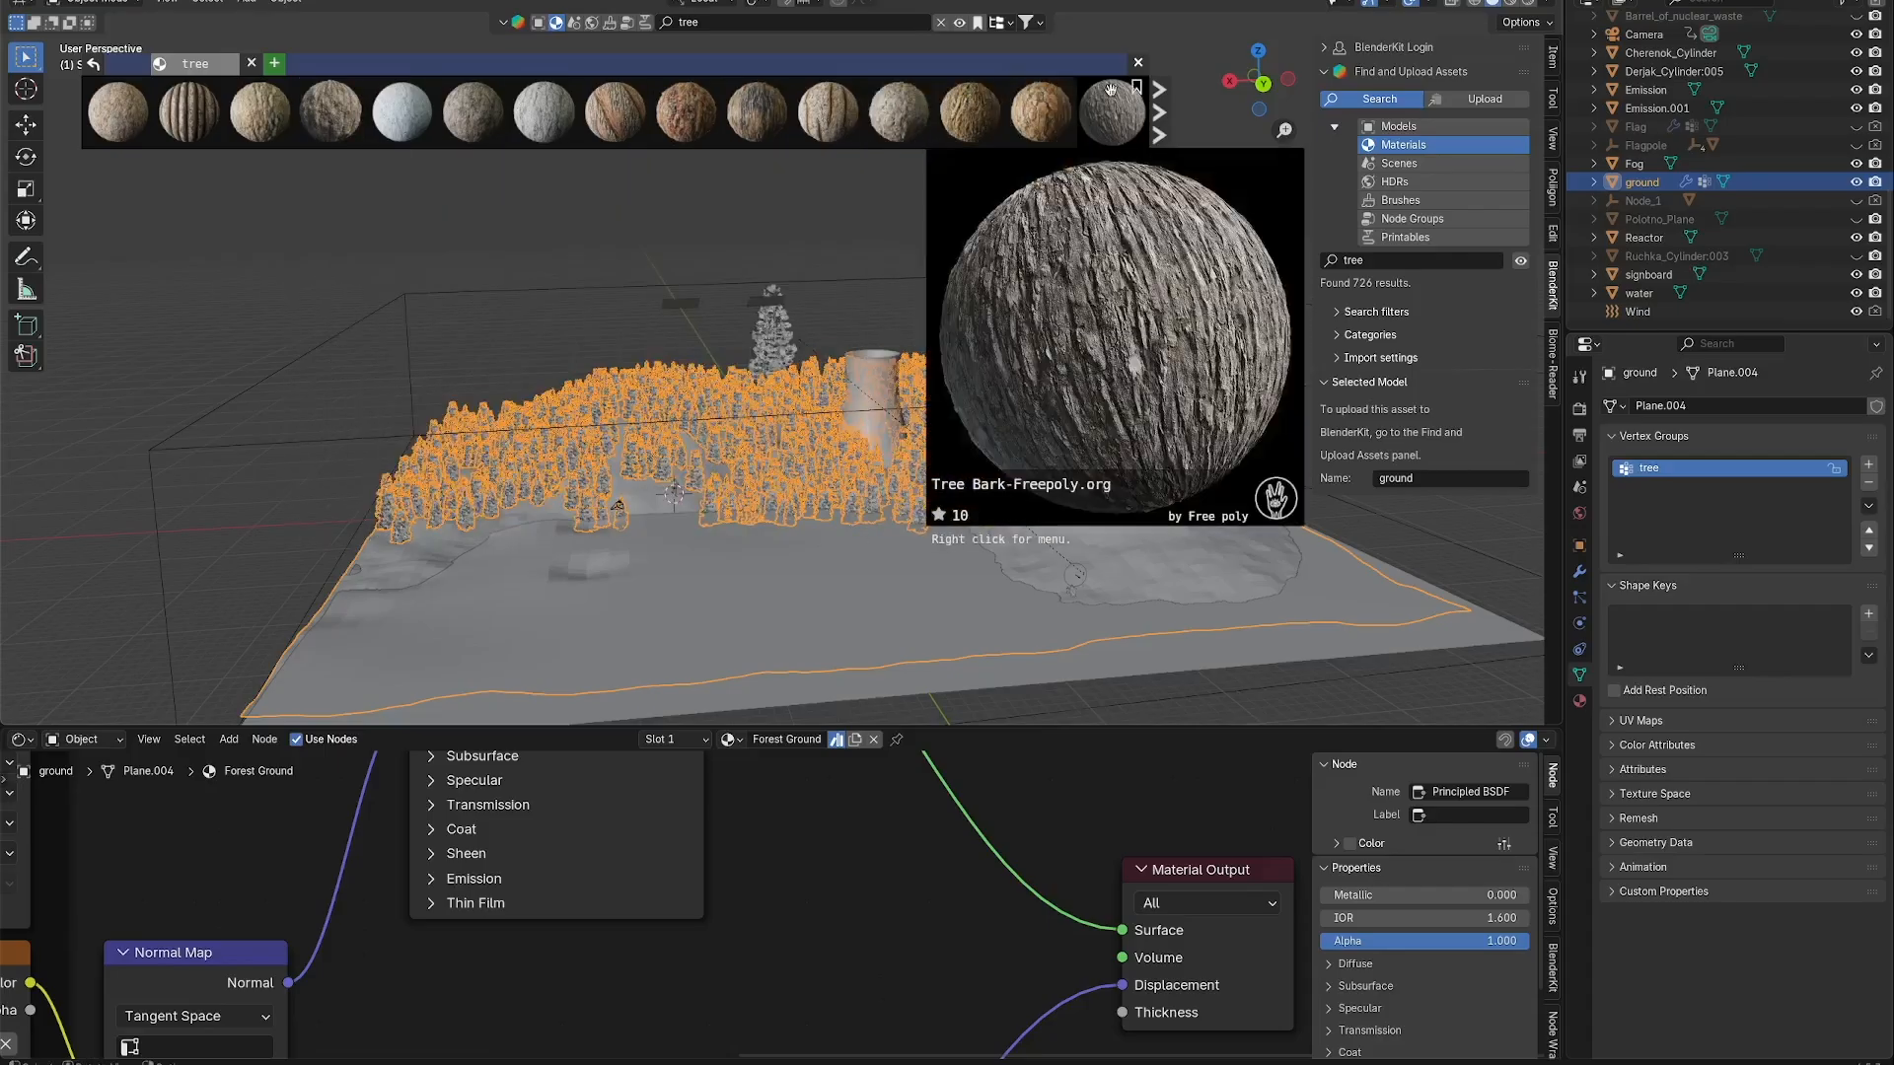
click(1139, 62)
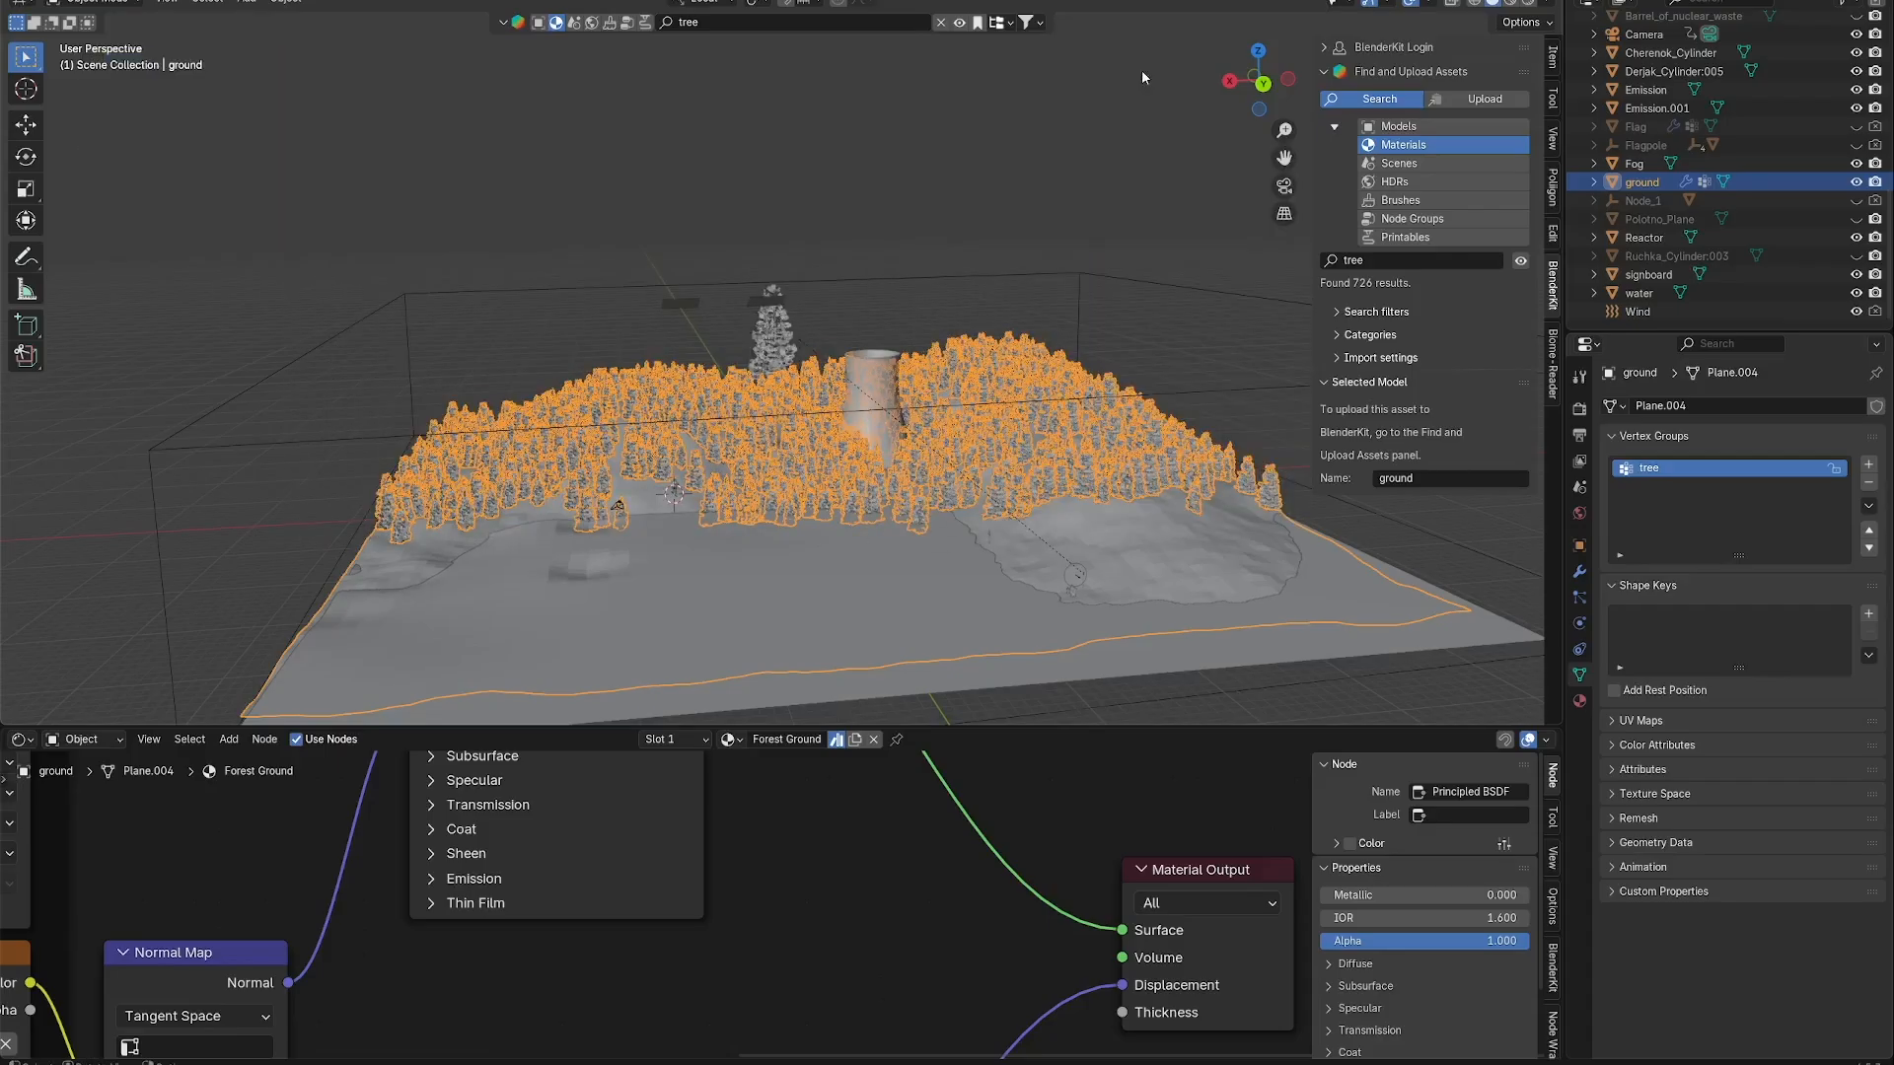